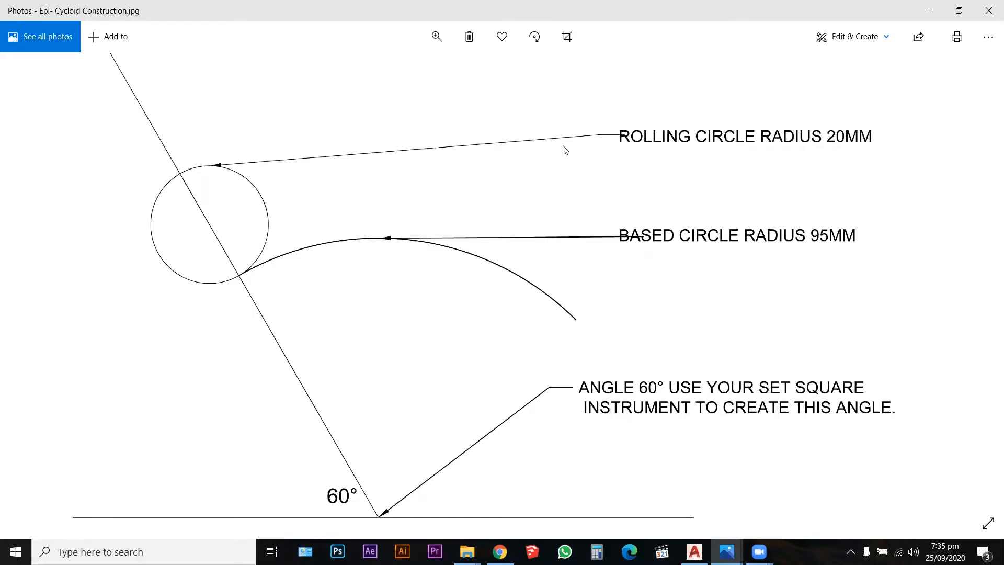
Restore the reference image window from full screen to view it beside the EpicCycloid Construction drawing
click(959, 11)
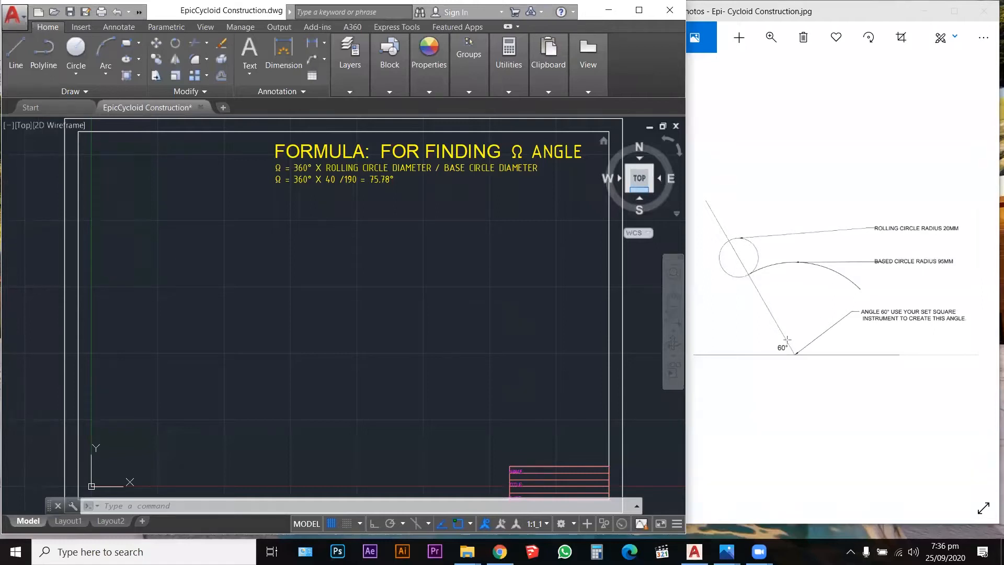
mouse_move(787, 339)
mouse_down()
mouse_move(805, 339)
mouse_move(809, 351)
mouse_move(892, 215)
mouse_move(874, 243)
mouse_up()
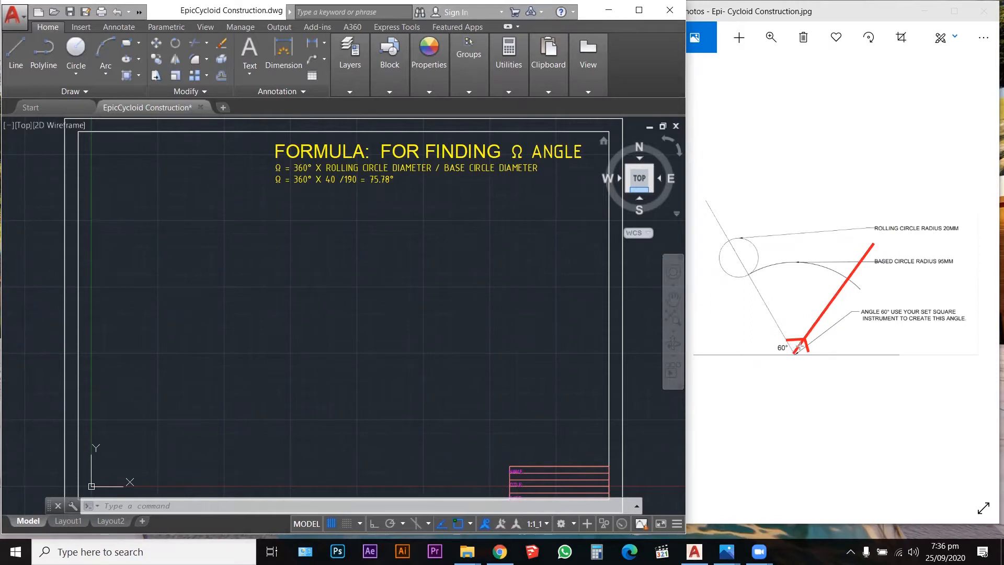
key(ctrl+z)
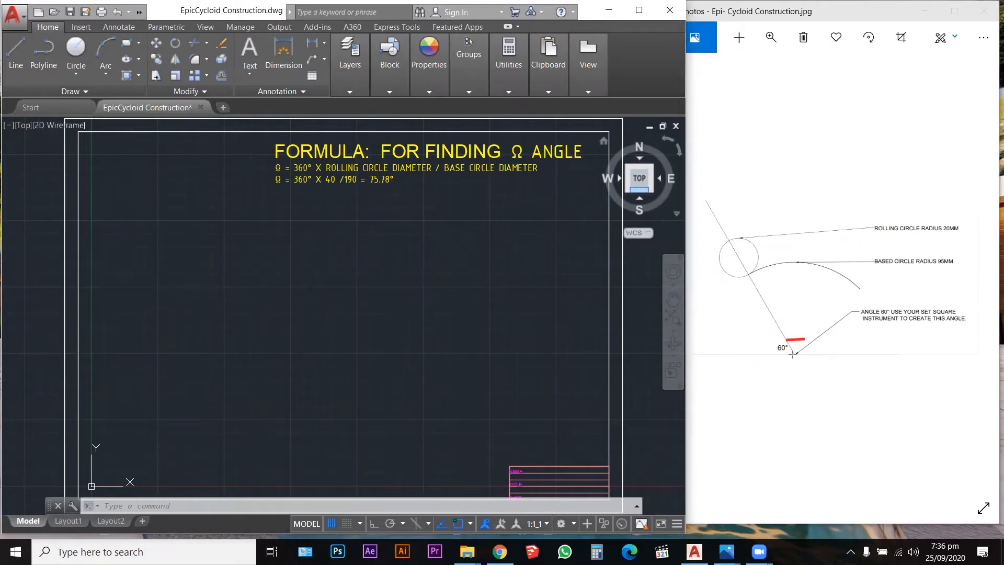
mouse_move(796, 353)
mouse_down()
mouse_move(860, 223)
mouse_move(862, 236)
mouse_up()
key(Escape)
key(Escape)
key(Escape)
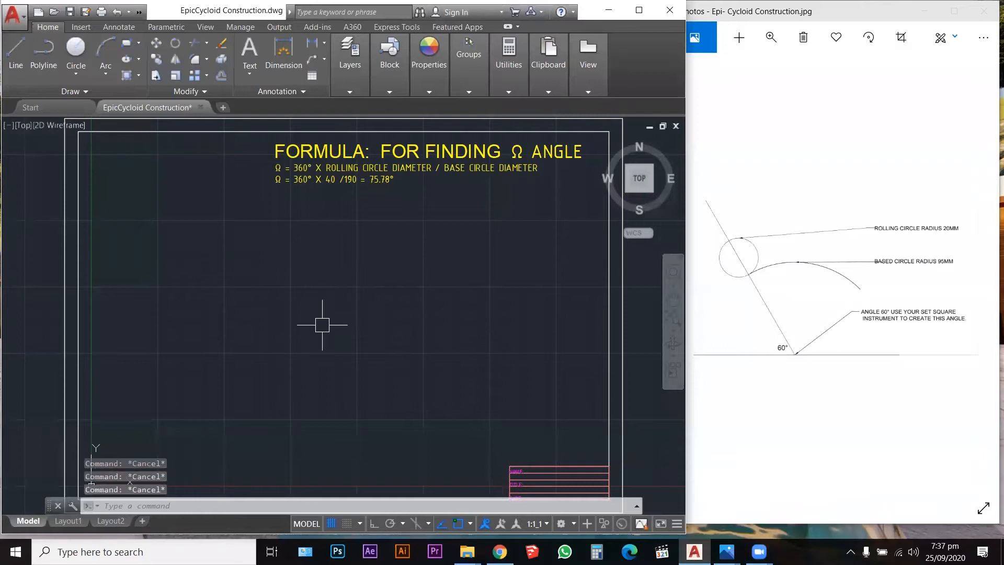
text(l)
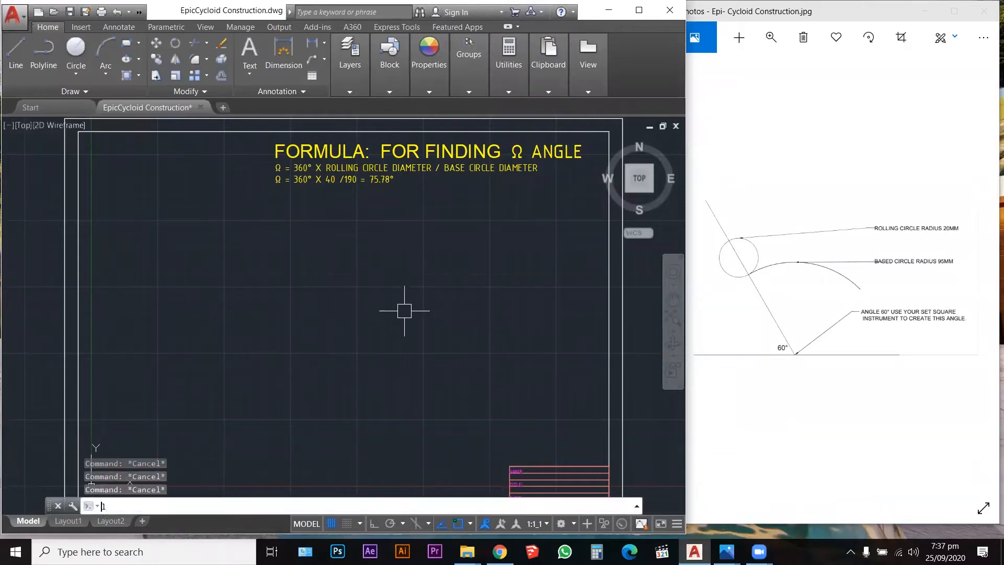
key(Return)
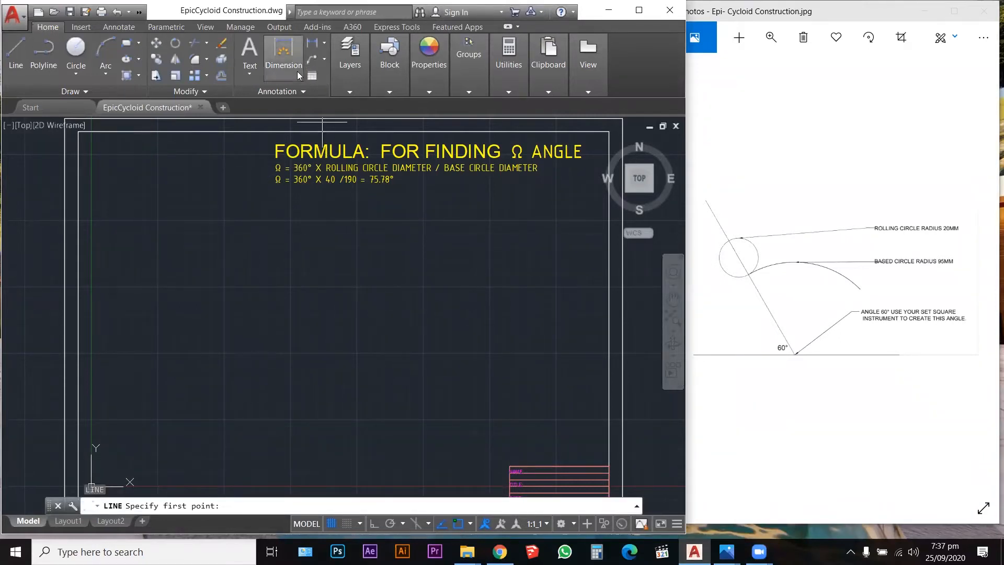
mouse_move(357, 78)
click(309, 291)
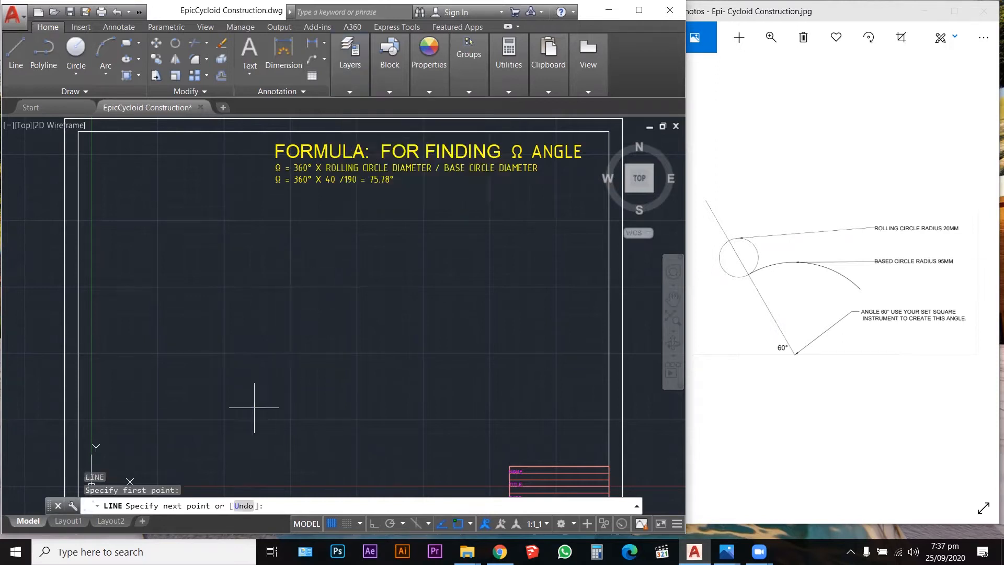
key(Escape)
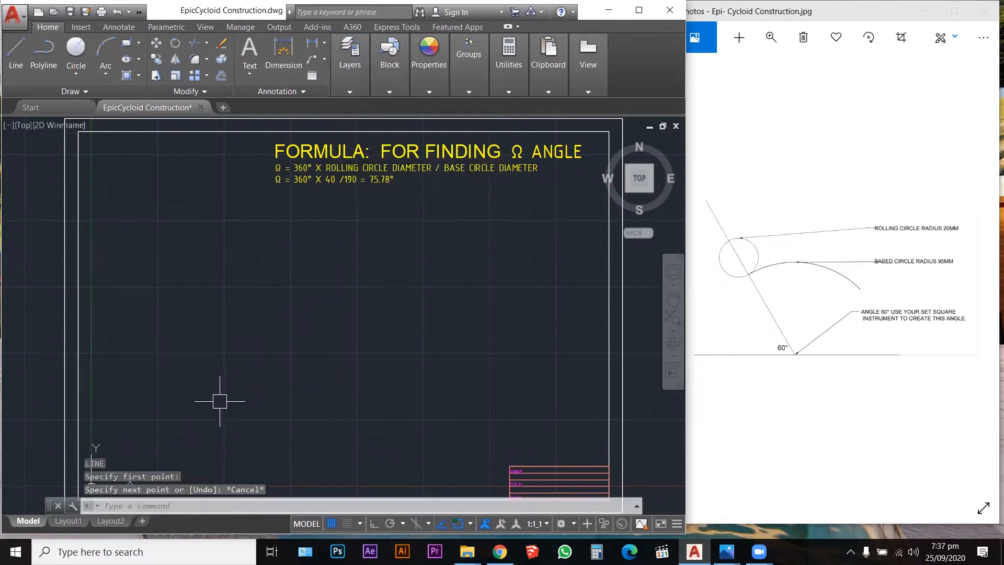
Turn on Ortho mode and draw a long horizontal base line across the lower part of the drawing frame
key(F8)
click(213, 407)
key(Escape)
key(Escape)
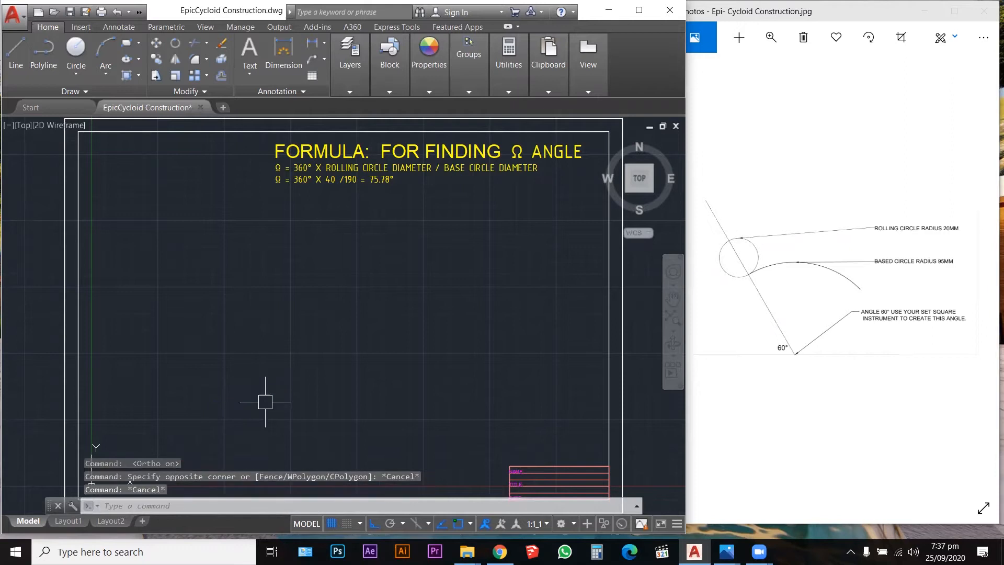
text(l)
key(Return)
click(160, 423)
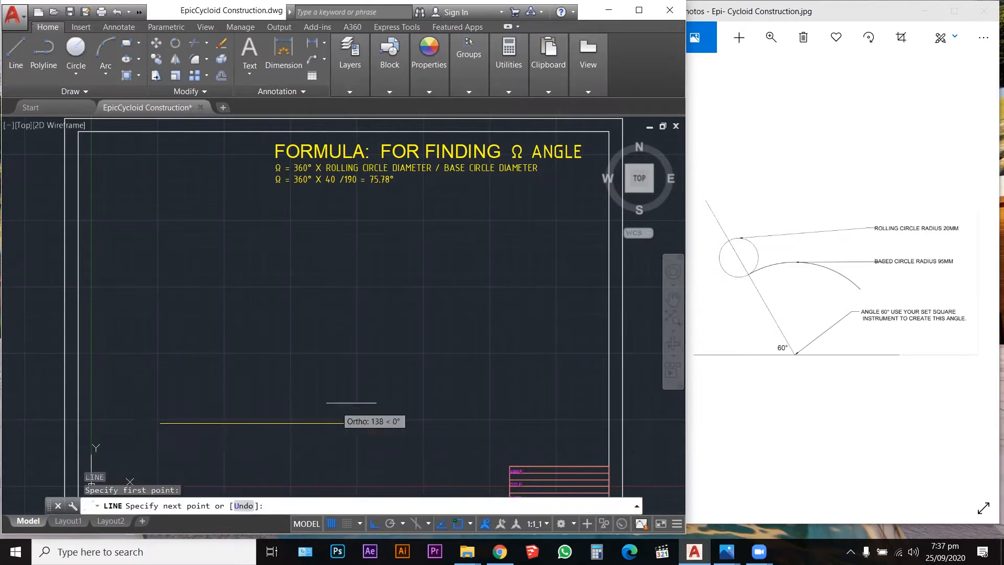
click(546, 423)
key(Escape)
Draw a line from the base line's midpoint up toward the right at a 60° angle override
key(Return)
text(l)
key(Return)
click(353, 423)
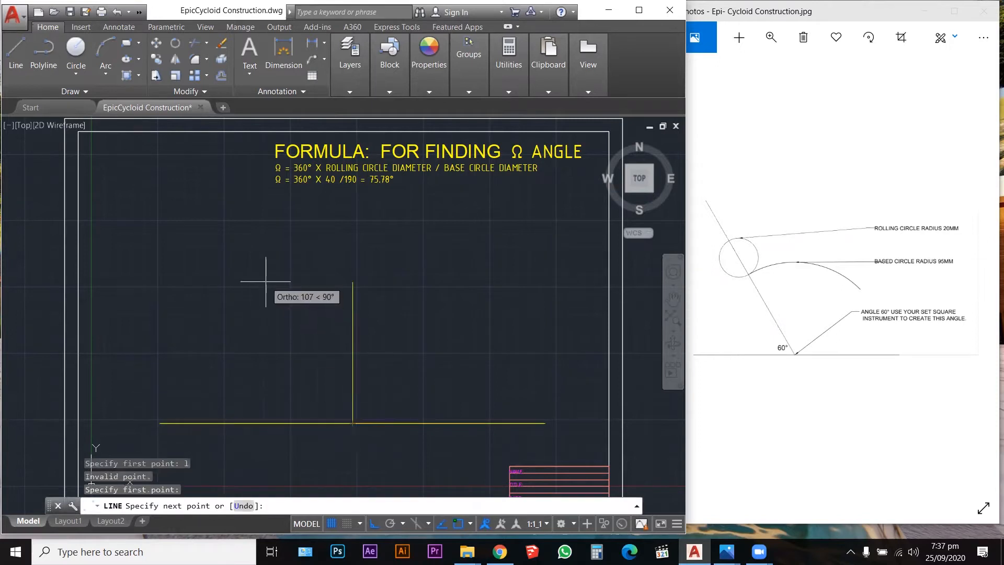
text(<60)
key(Return)
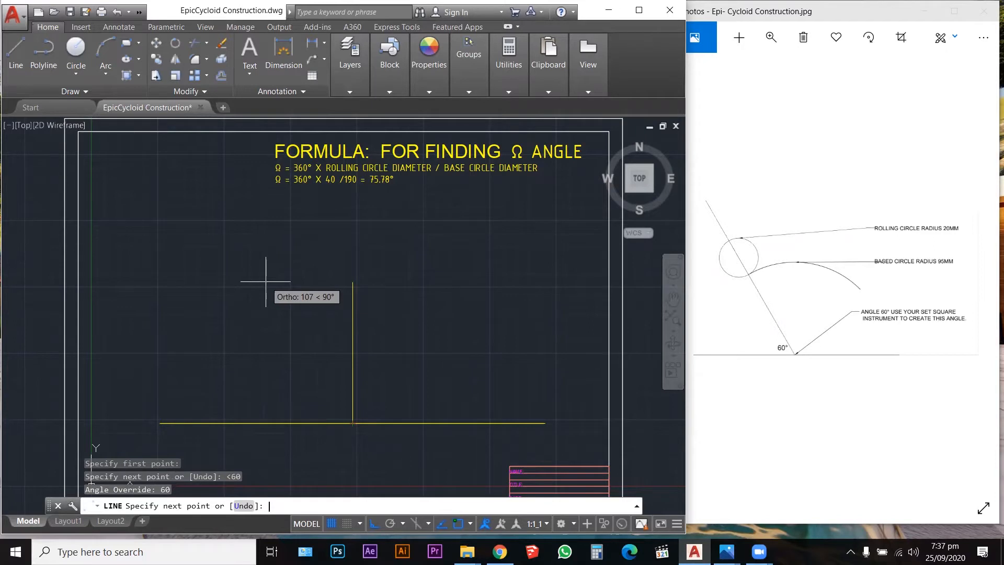
click(473, 232)
key(Escape)
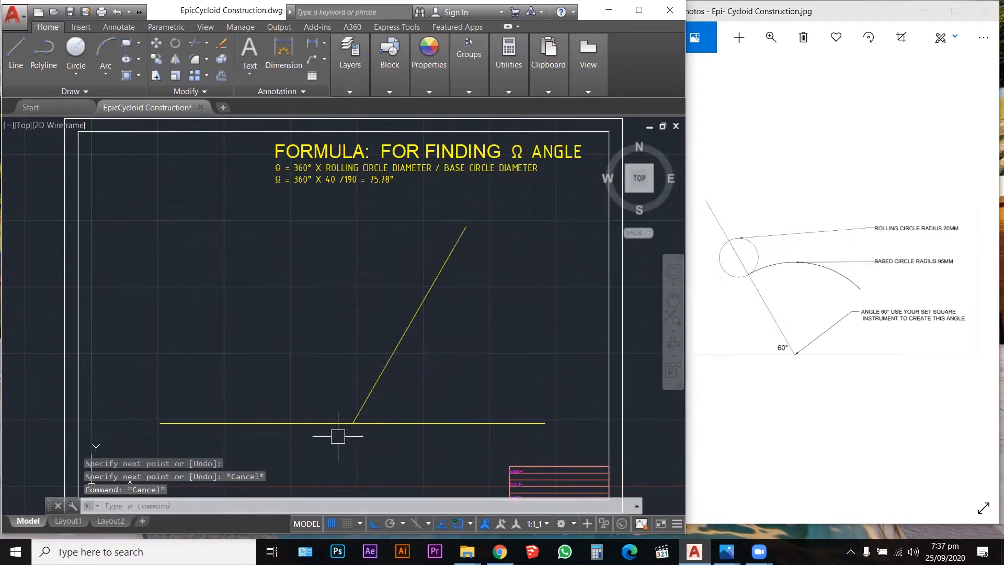
Mirror the 60° line about a vertical axis through the base line's midpoint and erase the source line
text(mi)
key(Return)
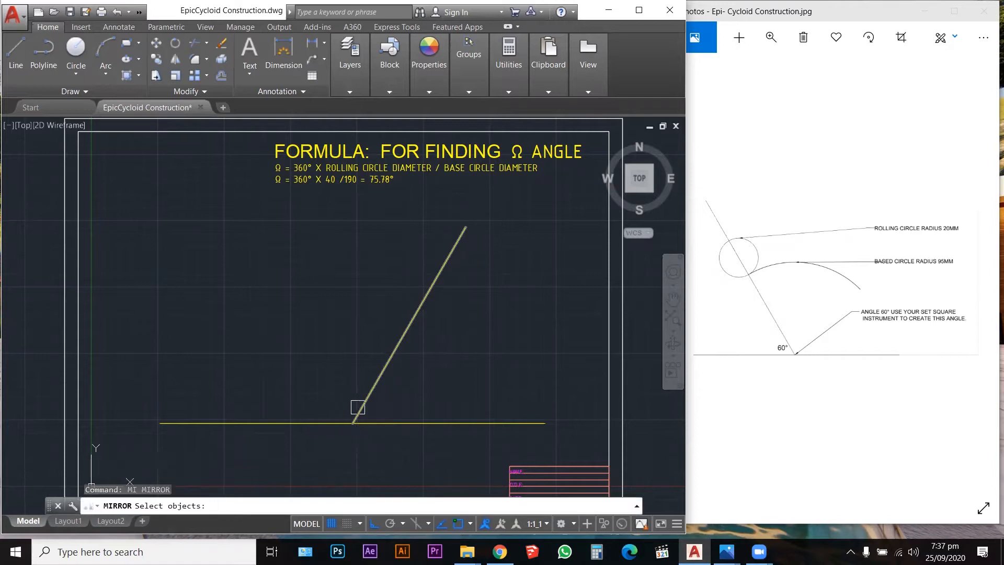
click(372, 380)
key(Return)
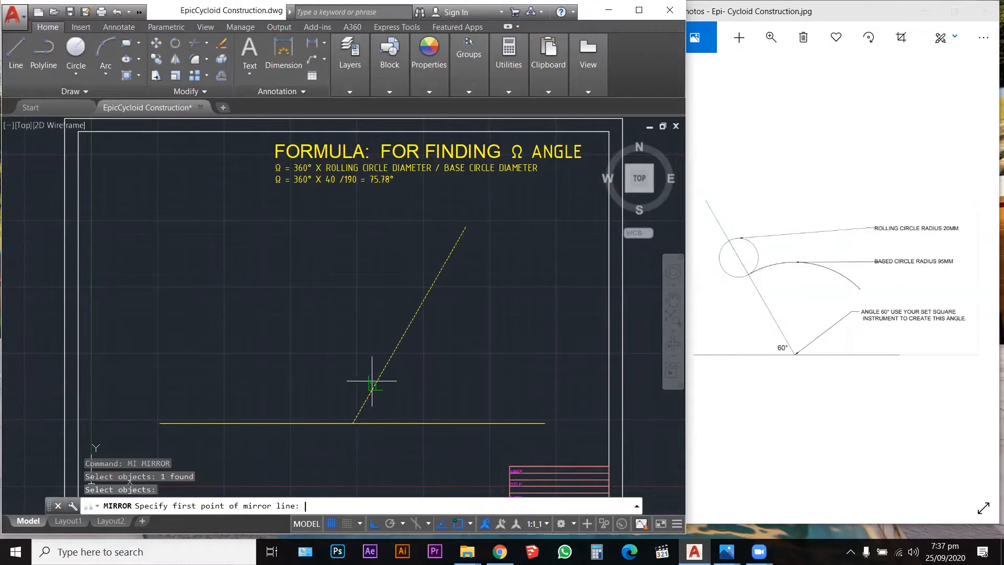
click(353, 422)
click(298, 214)
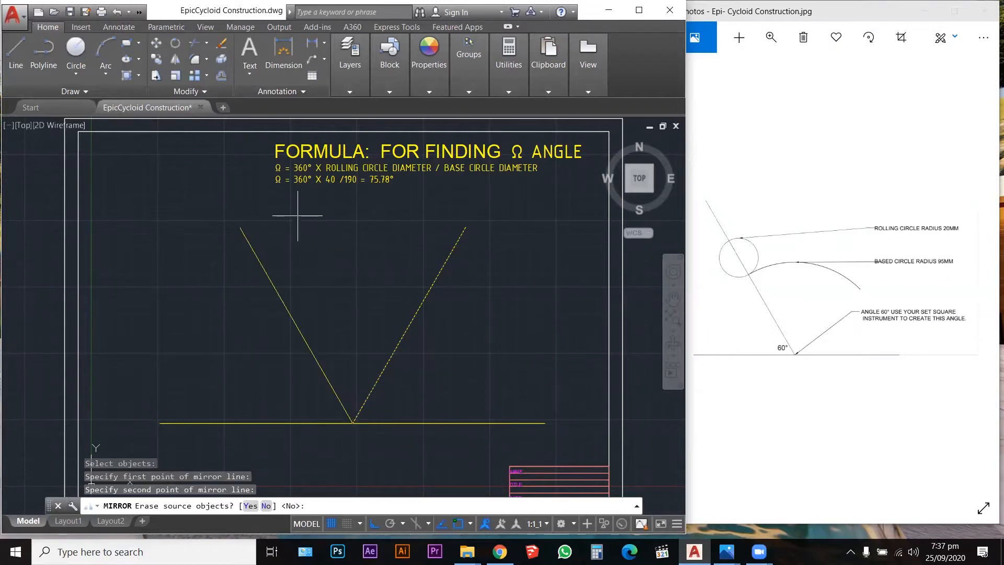
text(y)
key(Return)
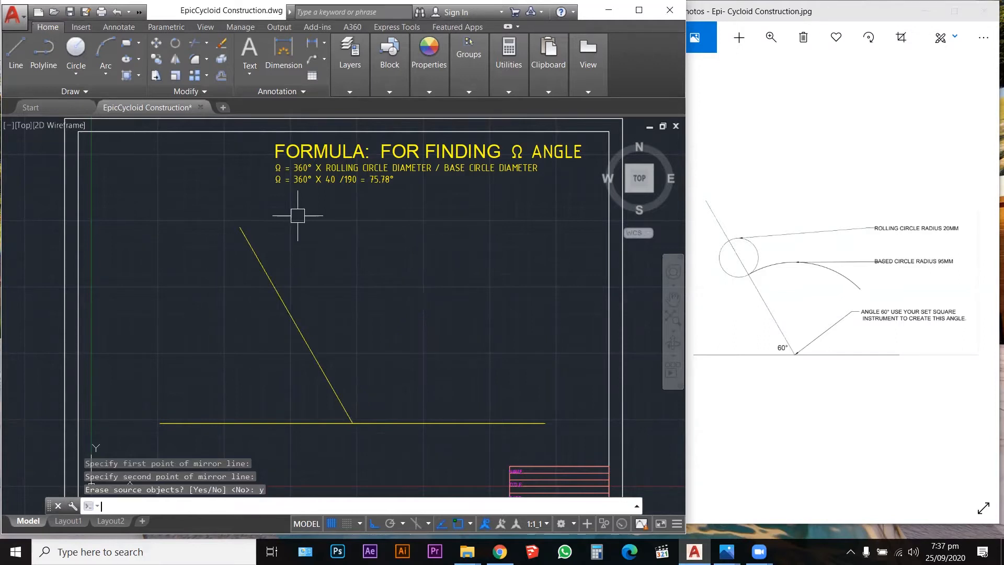
key(Escape)
key(Escape)
key(Escape)
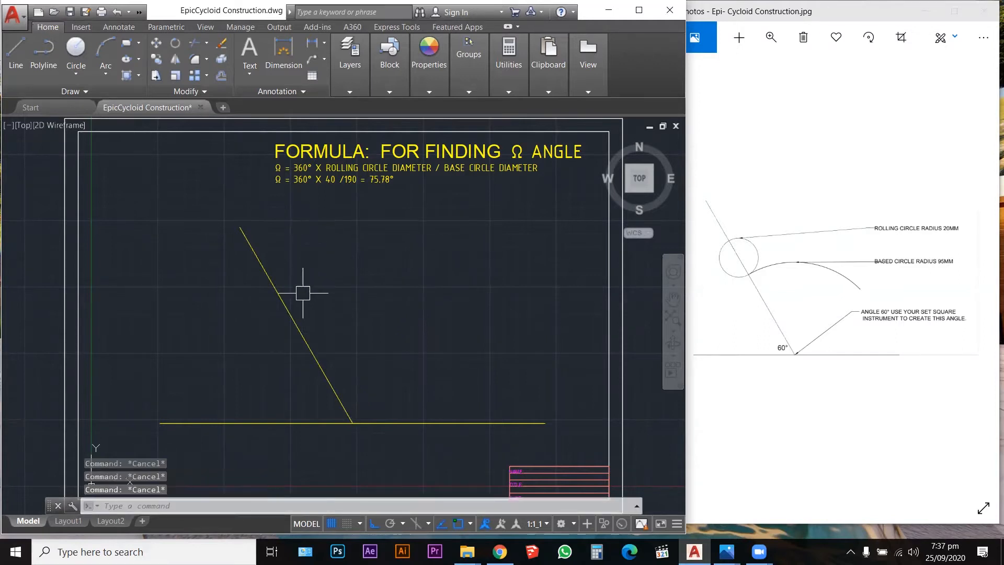
Draw the rolling circle with radius 20 centred on the upper end of the inclined line
text(c)
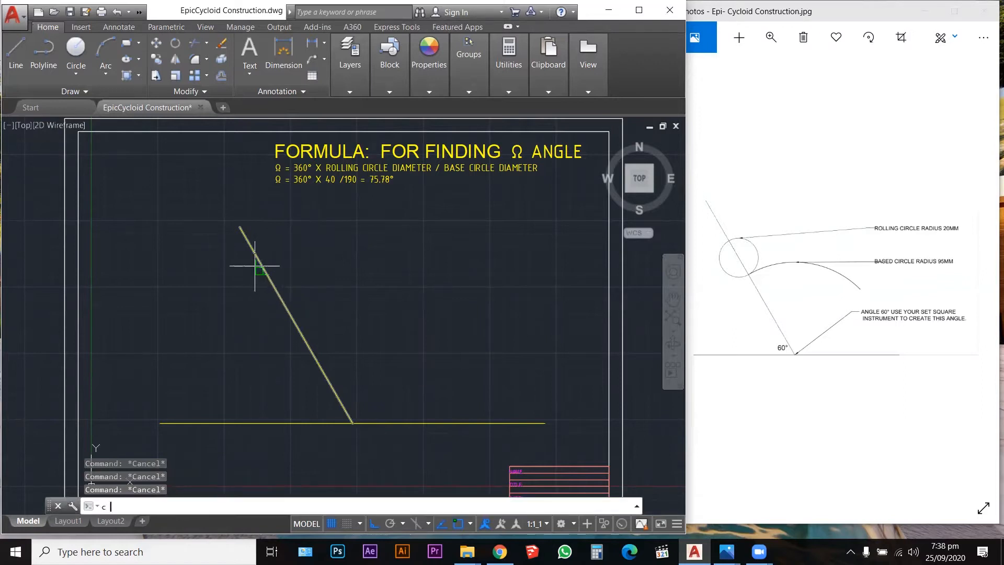
key(Return)
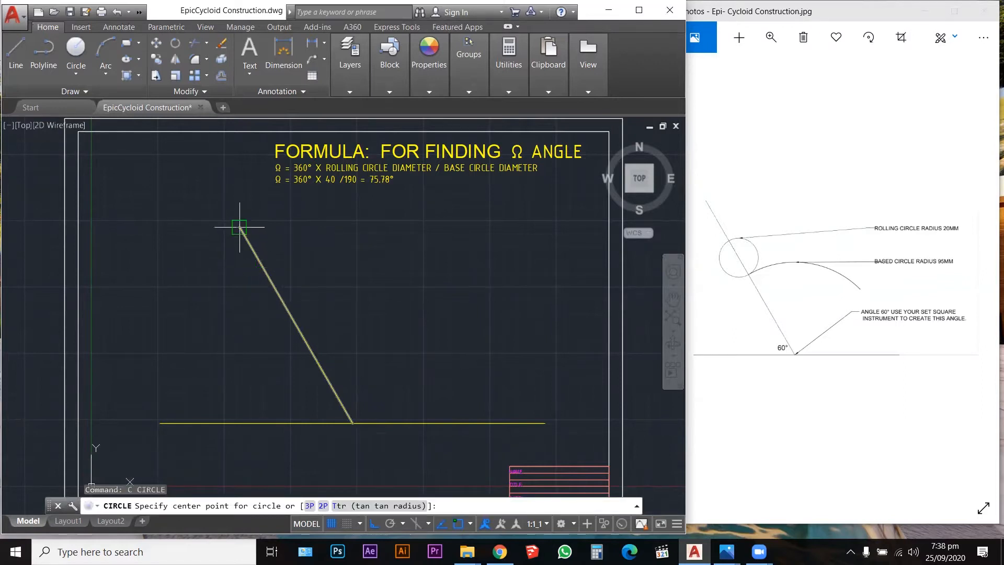
click(239, 227)
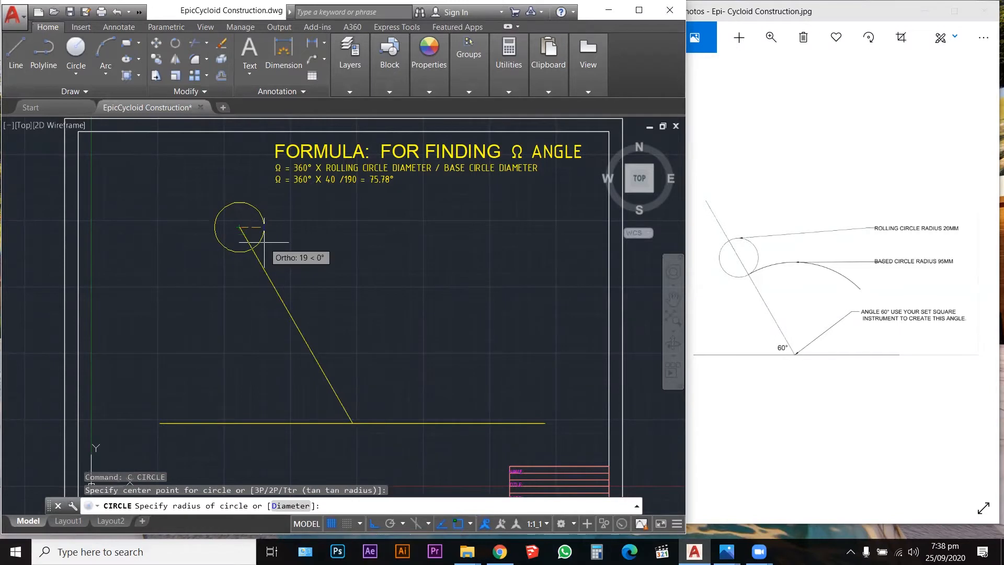
text(20)
key(Return)
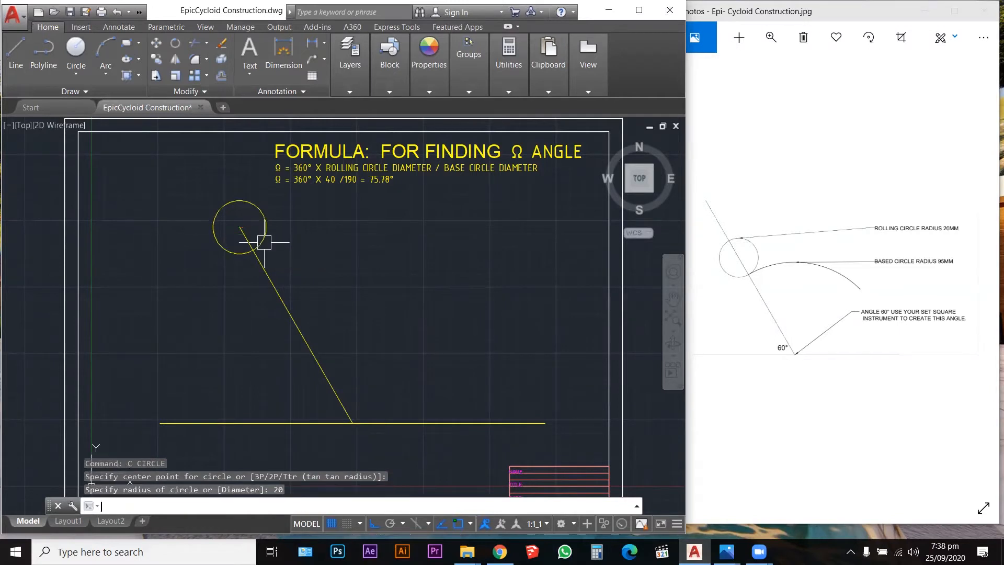
key(Escape)
key(Escape)
key(Escape)
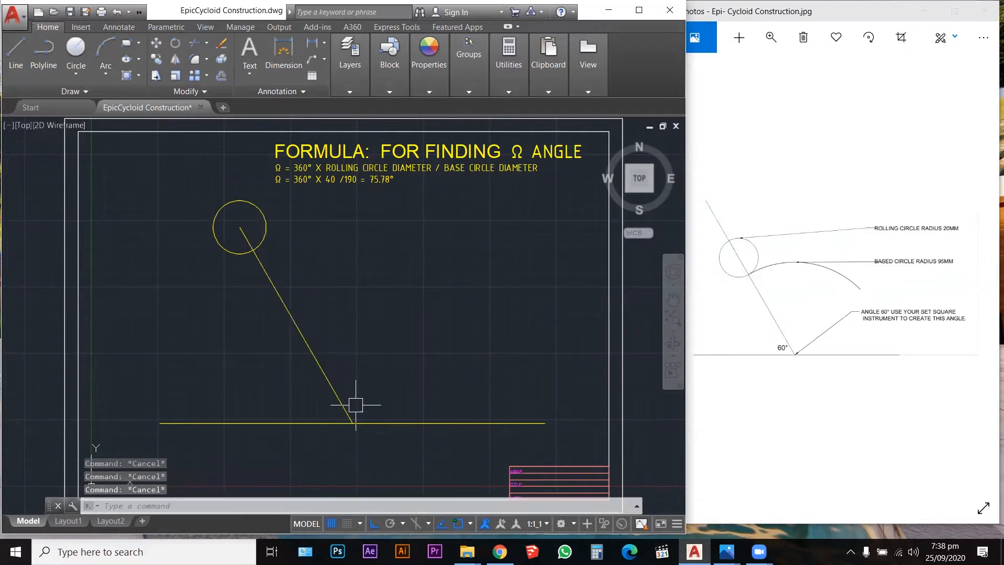
Draw the base circle with radius 95 centred where the inclined line meets the horizontal line
text(c)
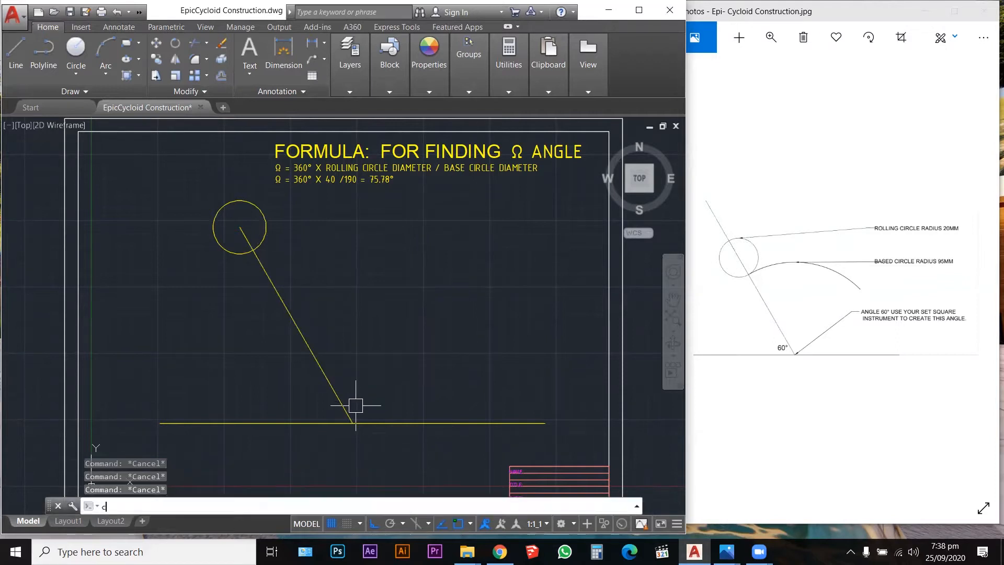
key(Return)
click(353, 422)
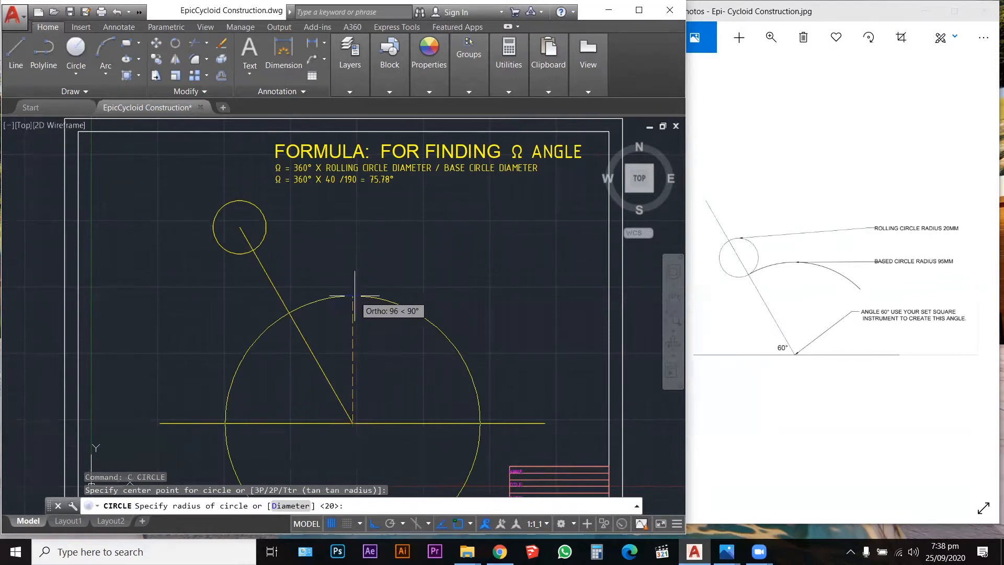
text(95)
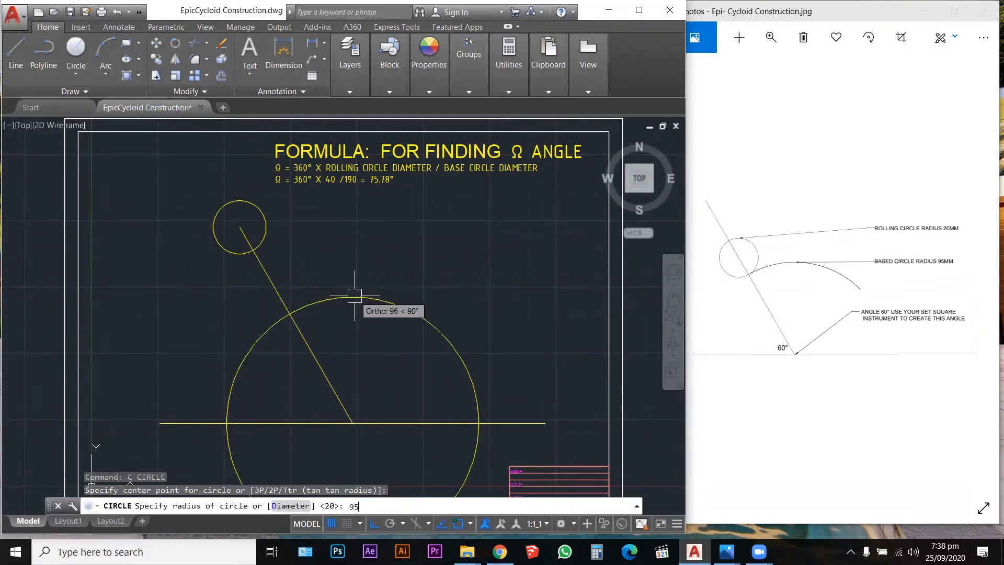
key(Return)
key(Escape)
key(Escape)
key(Escape)
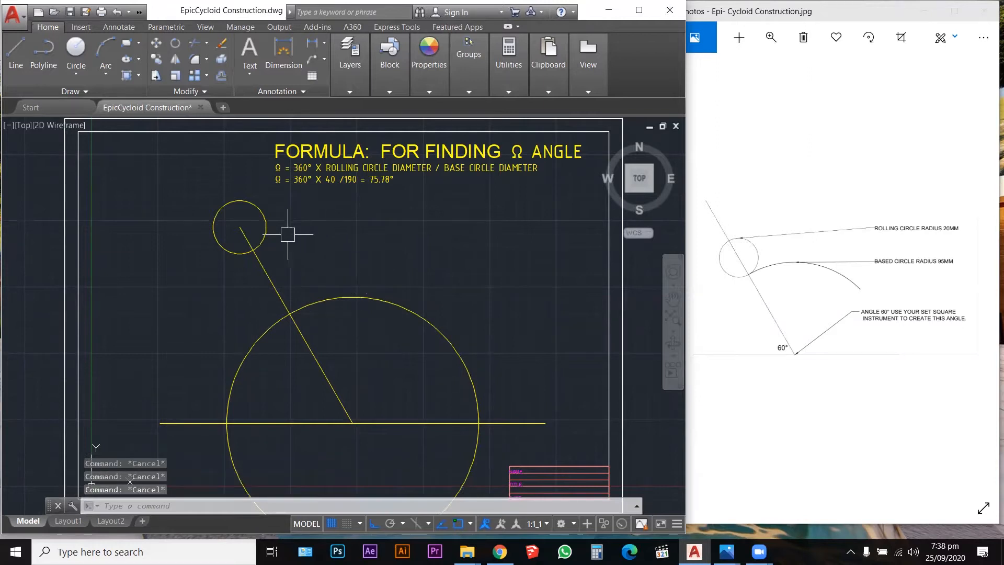
Move the rolling circle from its lower intersection with the inclined line to that line's intersection with the base circle
click(265, 232)
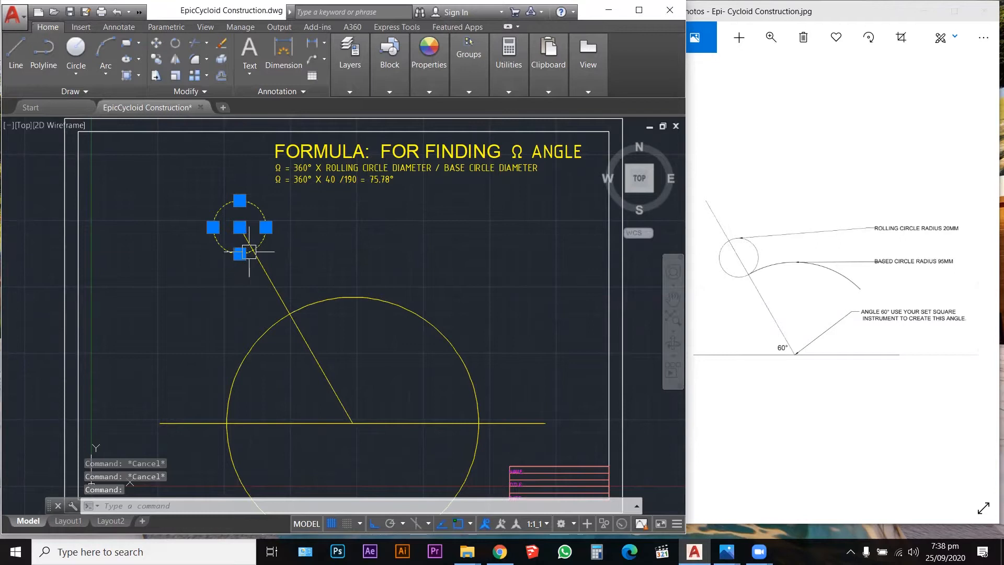
text(m)
key(Return)
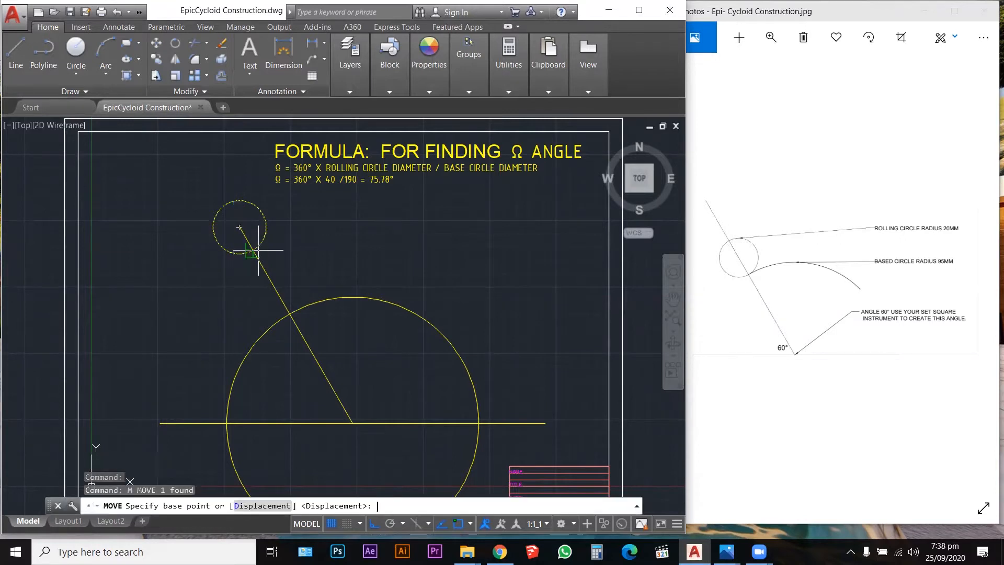
scroll(253, 250, up, 8)
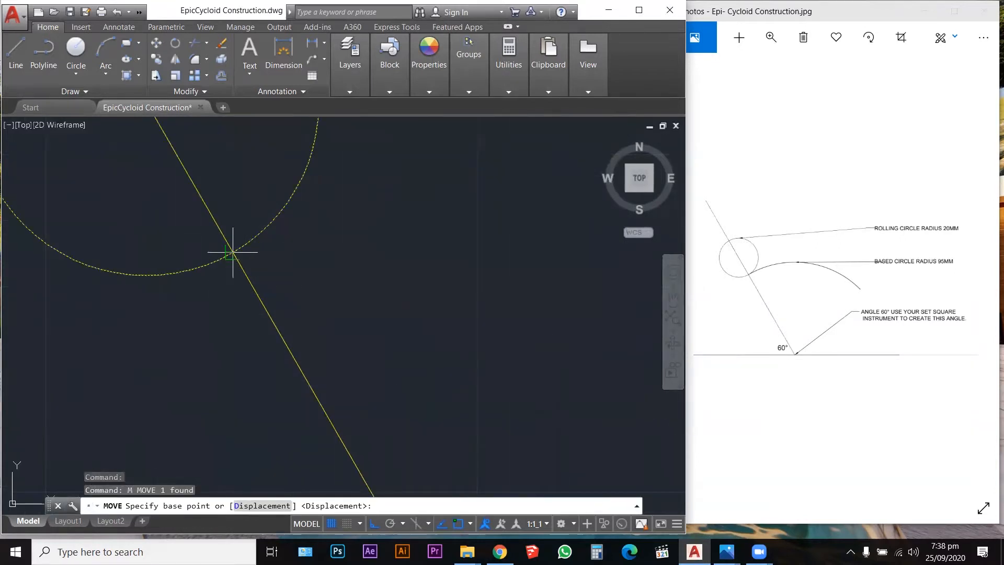
click(233, 252)
scroll(230, 243, down, 5)
click(325, 410)
scroll(325, 409, down, 4)
key(Escape)
key(Escape)
key(Escape)
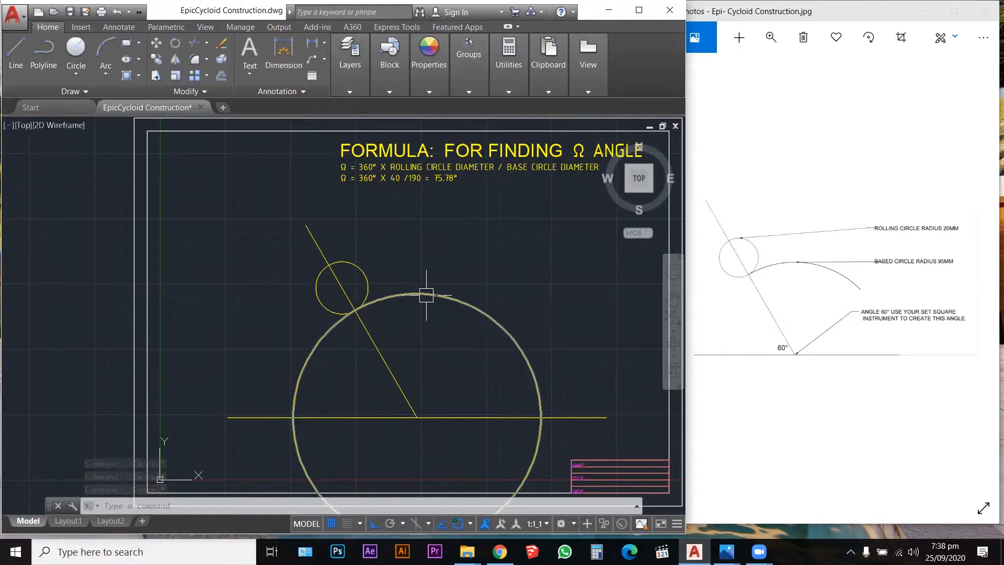
Draw a small circle with a radius of about 16 centred on the vertex of the inclined and horizontal lines
scroll(404, 414, up, 4)
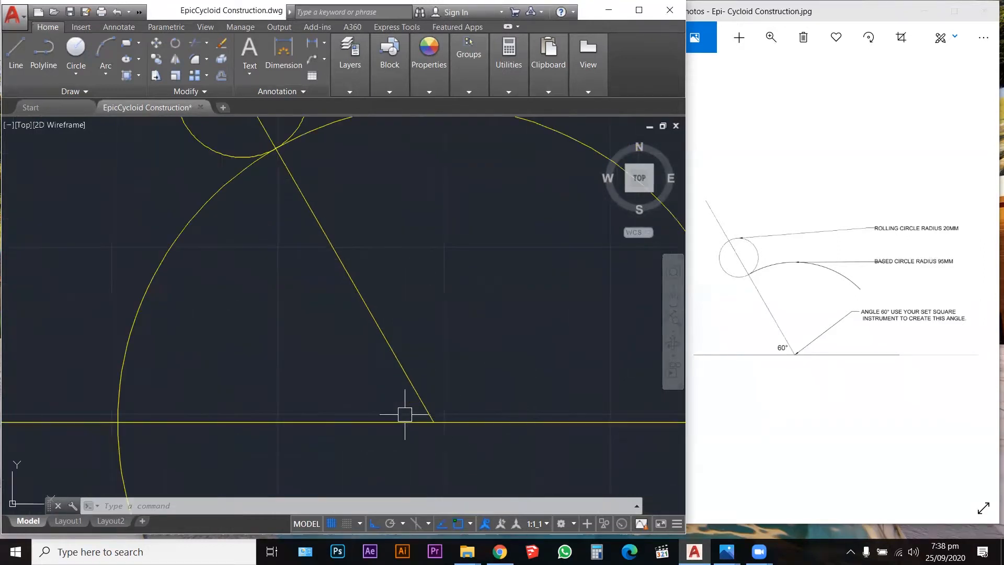
text(c)
key(Return)
click(433, 421)
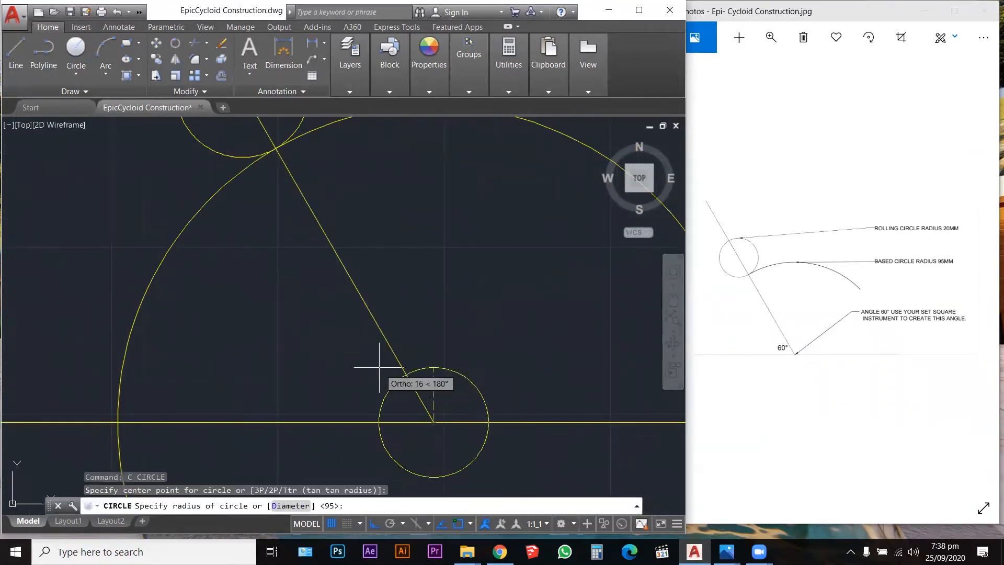
click(394, 379)
key(Escape)
Trim the small circle at the vertex, leaving only its arc between the inclined line and the horizontal line
text(tr)
key(Return)
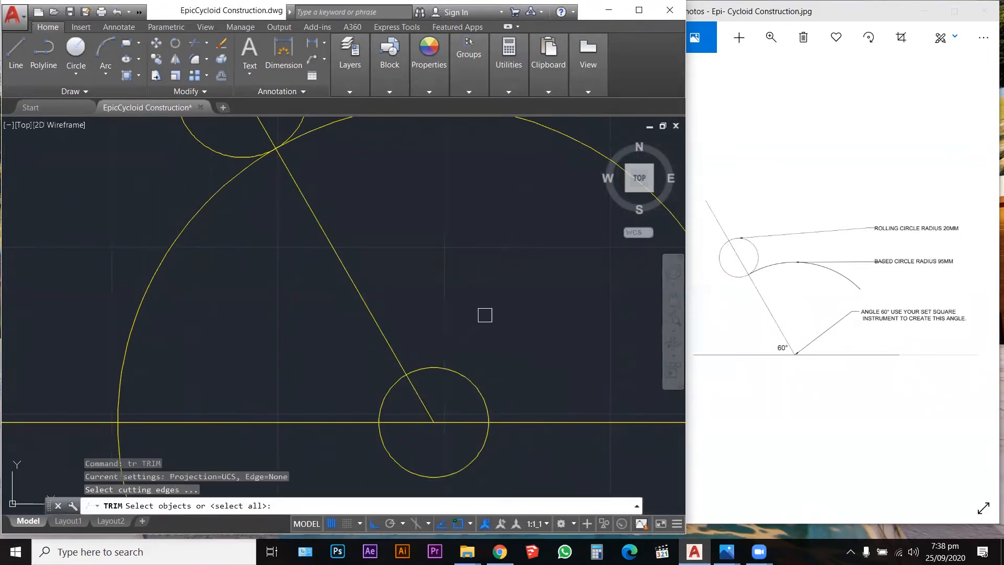
click(493, 309)
click(352, 488)
key(Return)
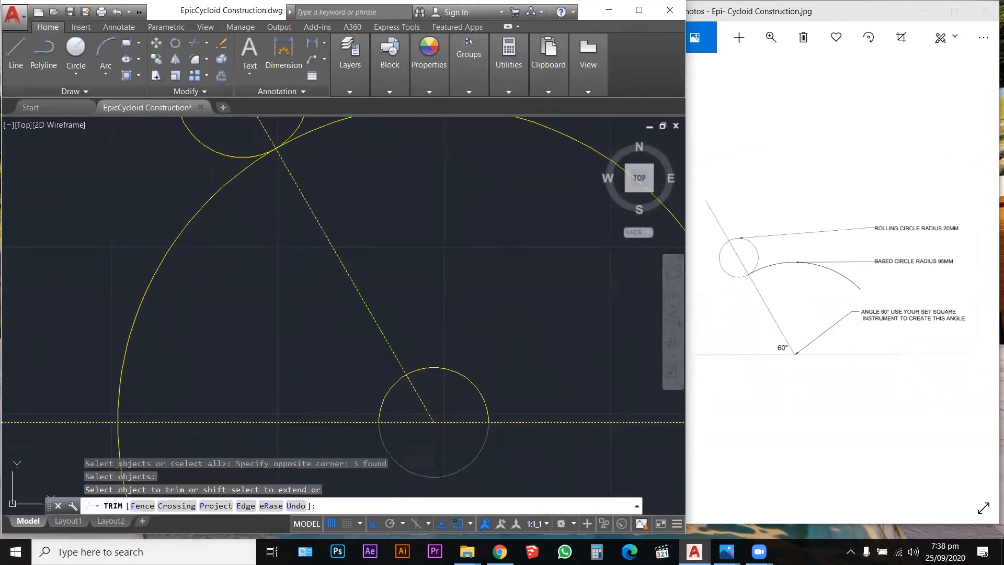
key(Escape)
scroll(388, 386, down, 3)
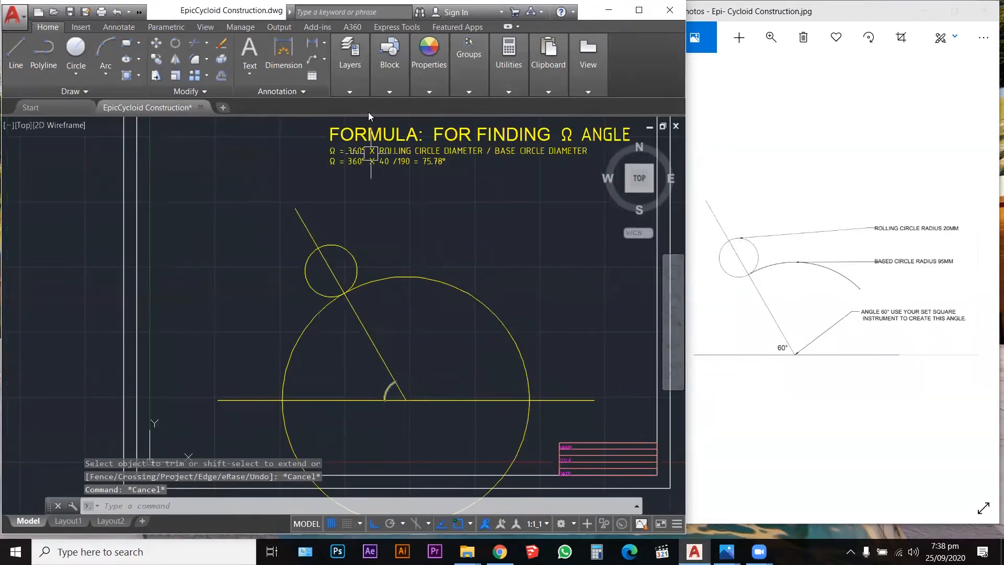
Make TEXTS the current layer
click(346, 80)
click(413, 108)
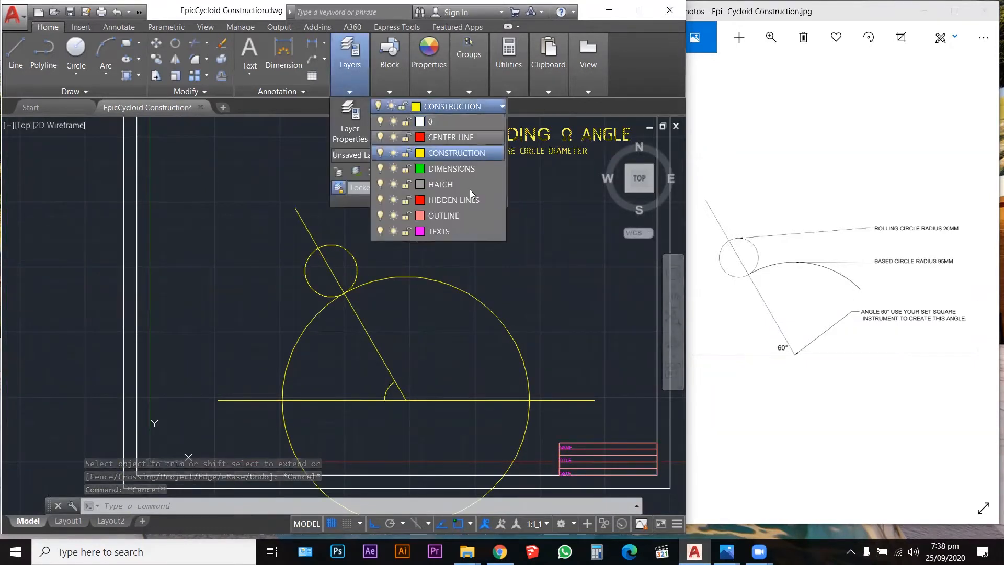
click(451, 231)
scroll(370, 399, up, 3)
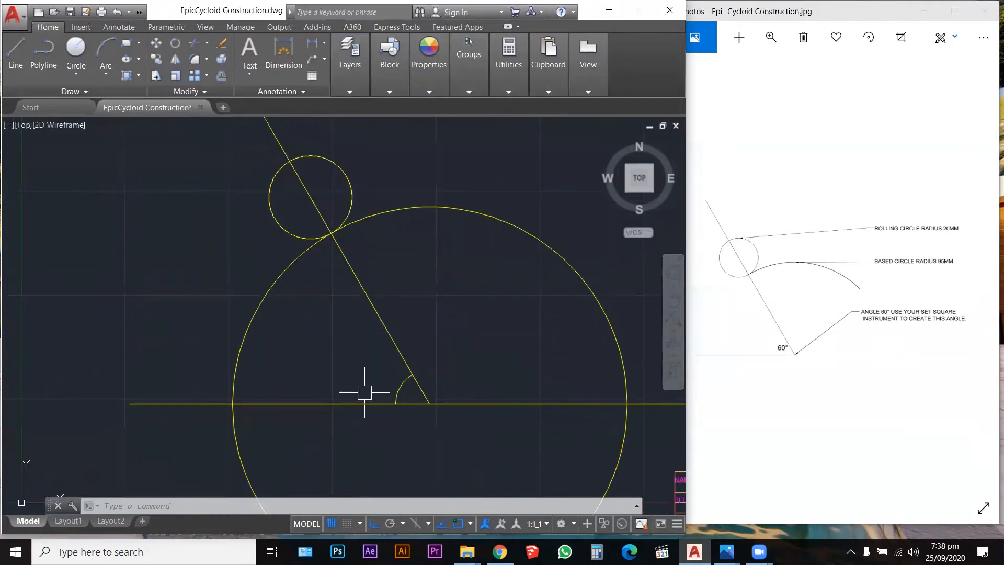
Add the multiline text "60°" beside the angle arc, inserting the Degrees symbol after the number
key(Escape)
text(mt)
key(Return)
click(352, 362)
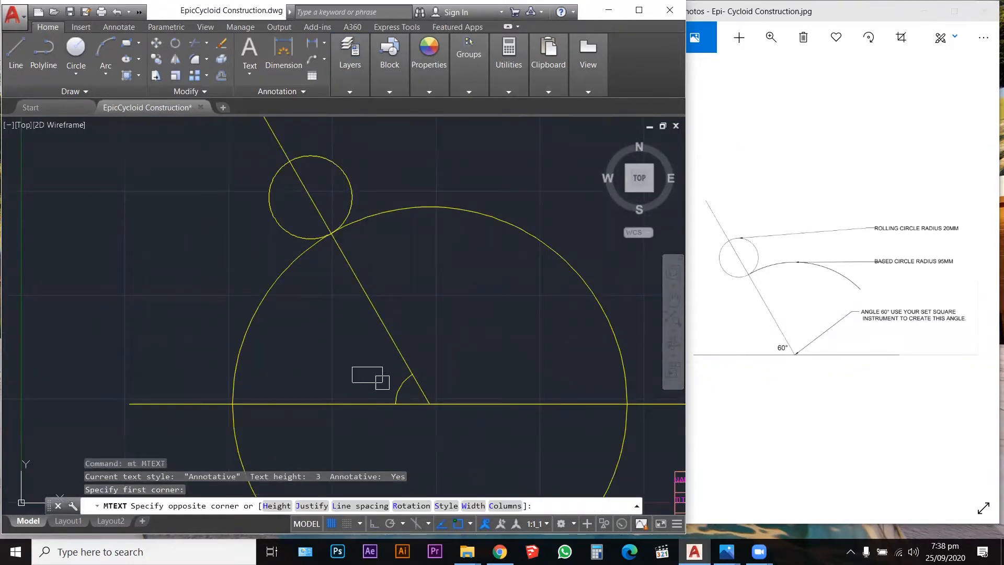
click(400, 390)
text(60)
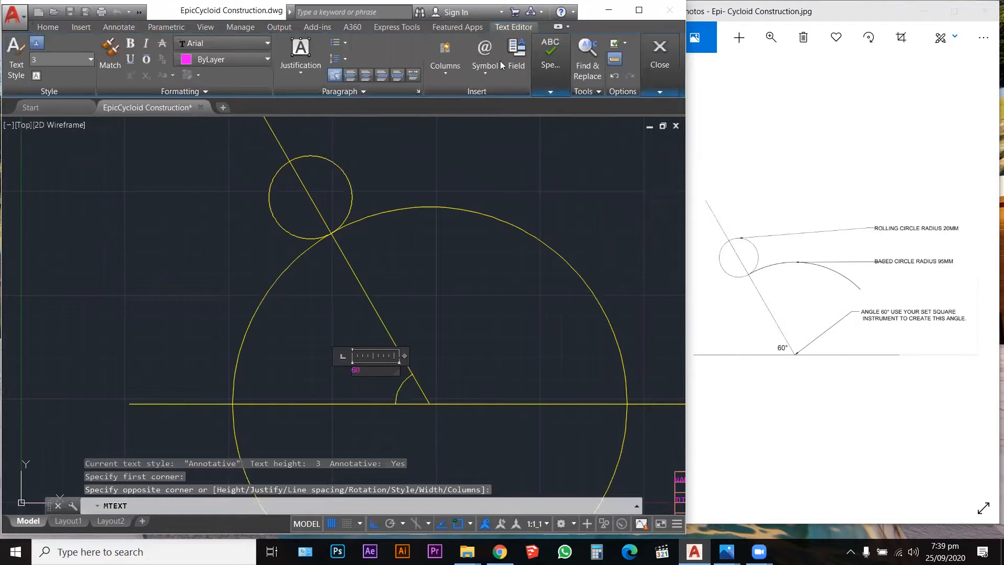
click(491, 75)
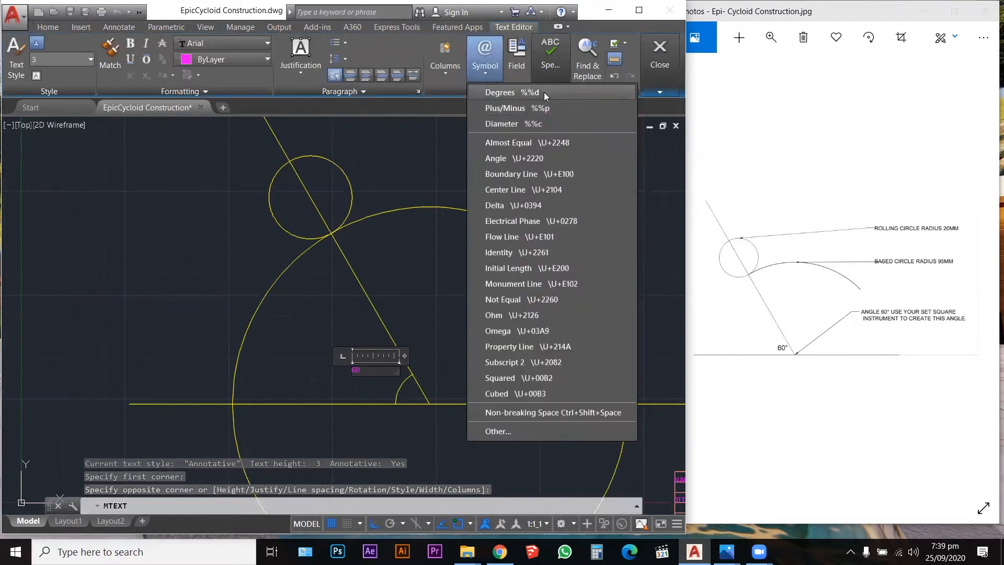
click(543, 92)
click(452, 354)
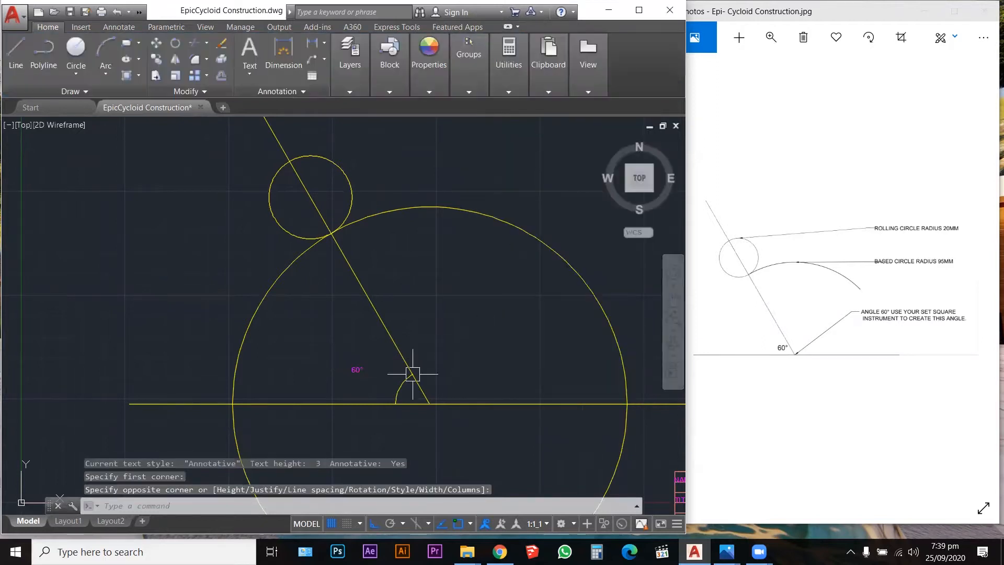
Inspect the 60° label and its placement beside the angle arc
scroll(370, 396, up, 3)
key(Escape)
key(Escape)
scroll(354, 348, down, 5)
scroll(352, 343, up, 2)
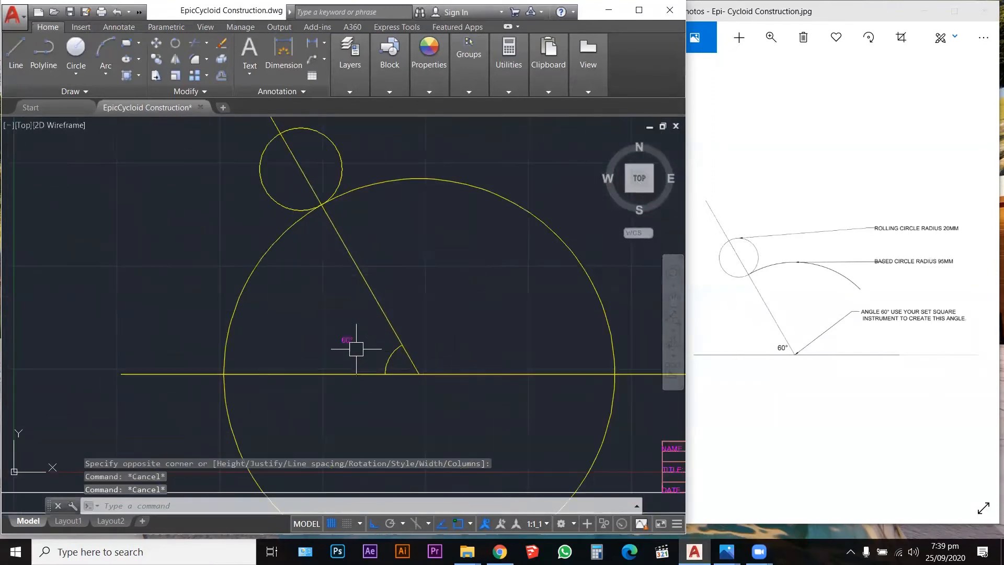
click(355, 345)
scroll(354, 343, up, 2)
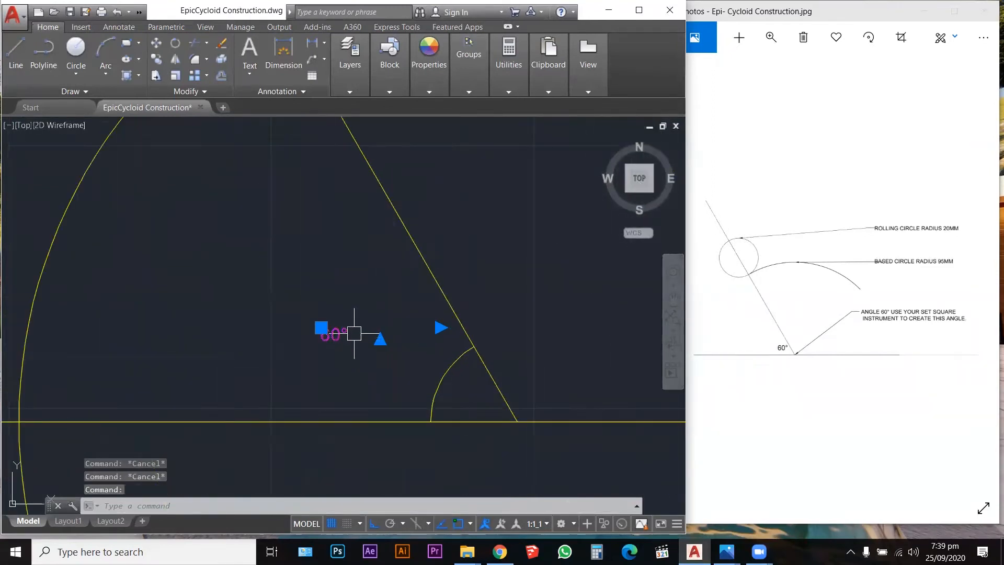
key(Escape)
key(Escape)
scroll(354, 333, down, 2)
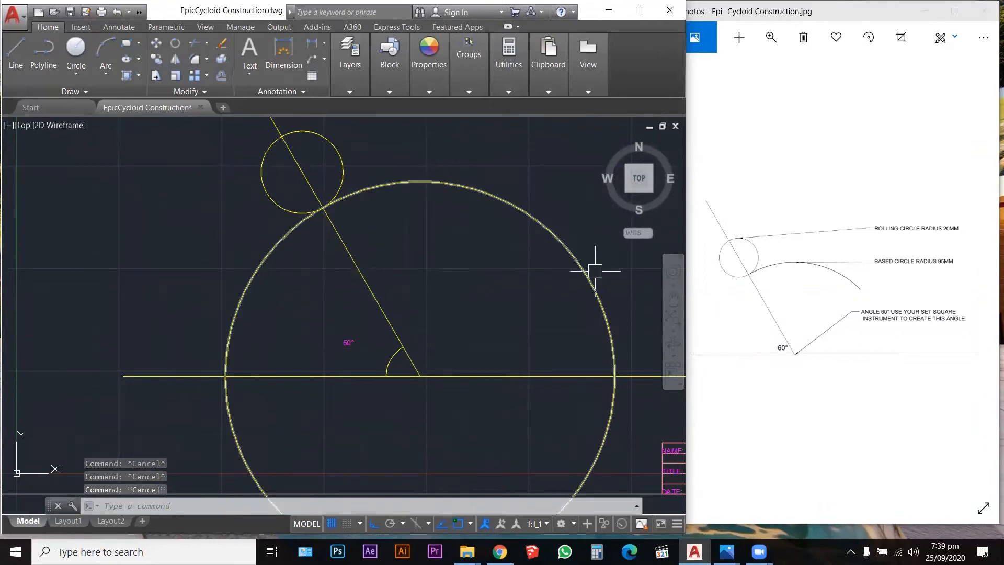
Examine the rolling circle, base circle and inclined line, and read the formula for the Ω angle
click(302, 133)
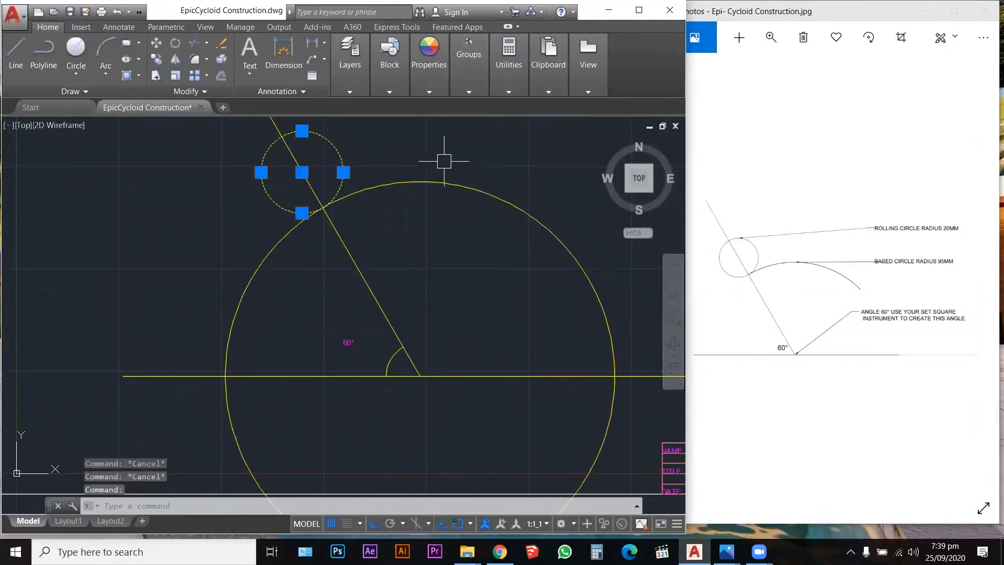
click(446, 181)
key(Escape)
key(Escape)
scroll(439, 321, down, 4)
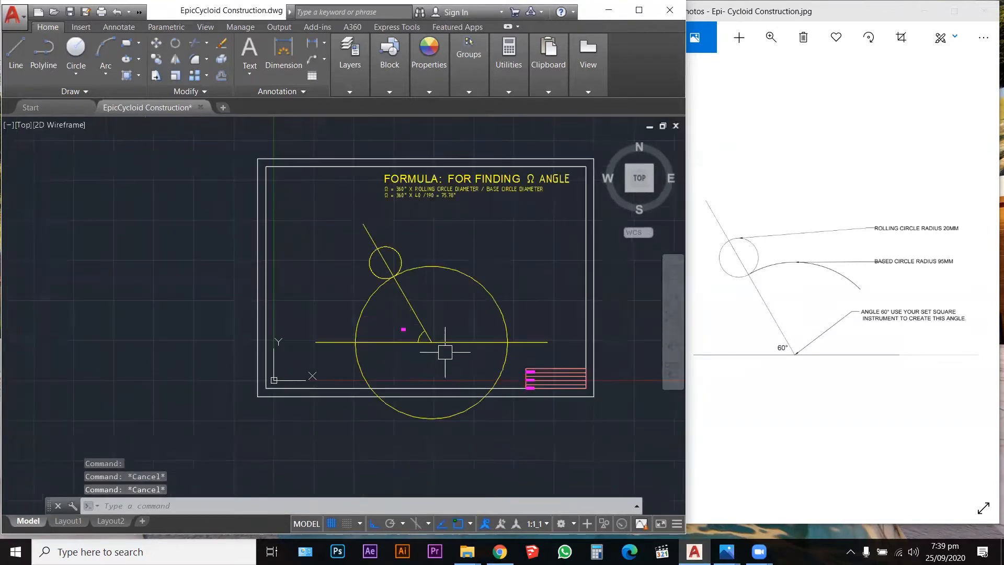
click(428, 50)
scroll(426, 303, up, 2)
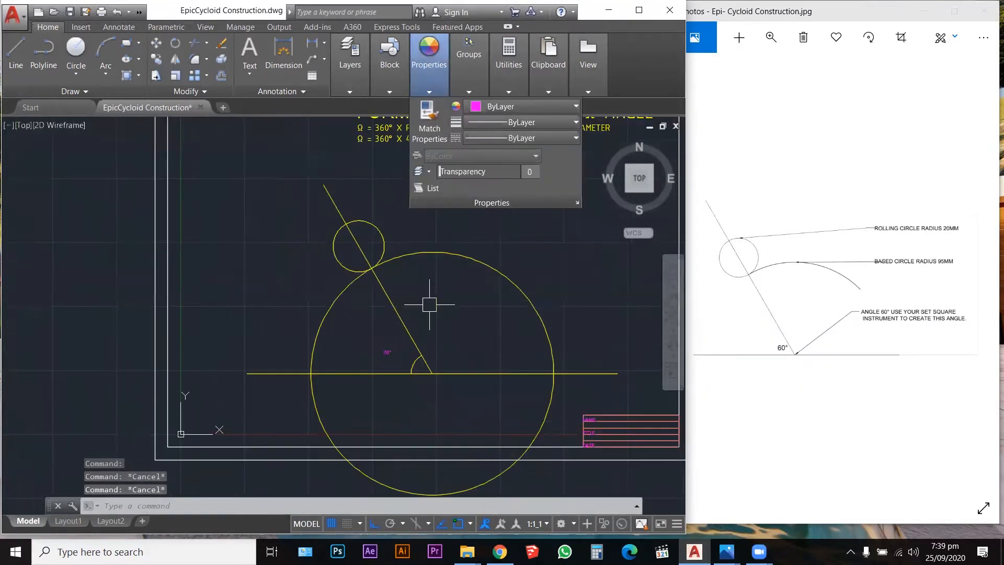
scroll(430, 306, down, 2)
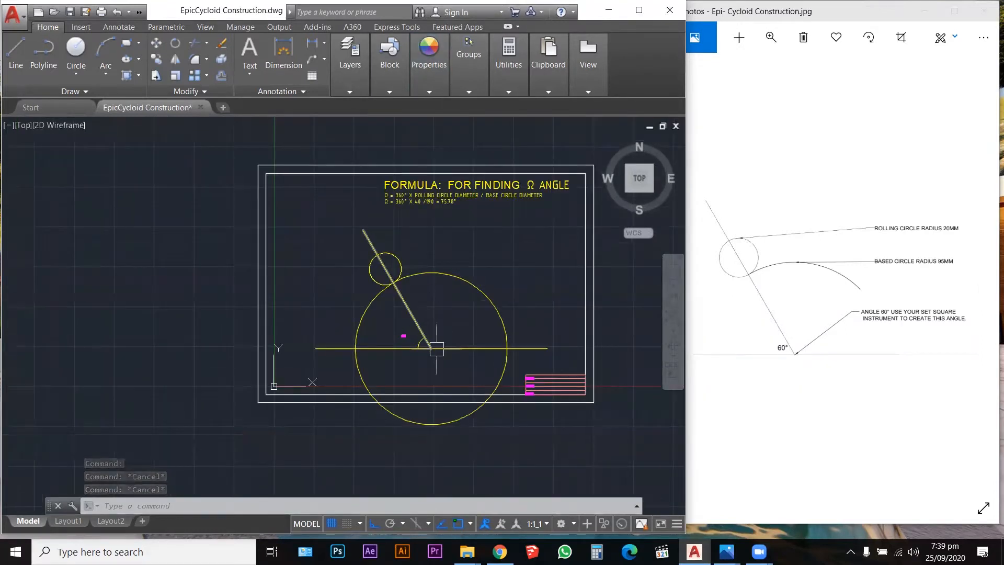
scroll(435, 348, up, 4)
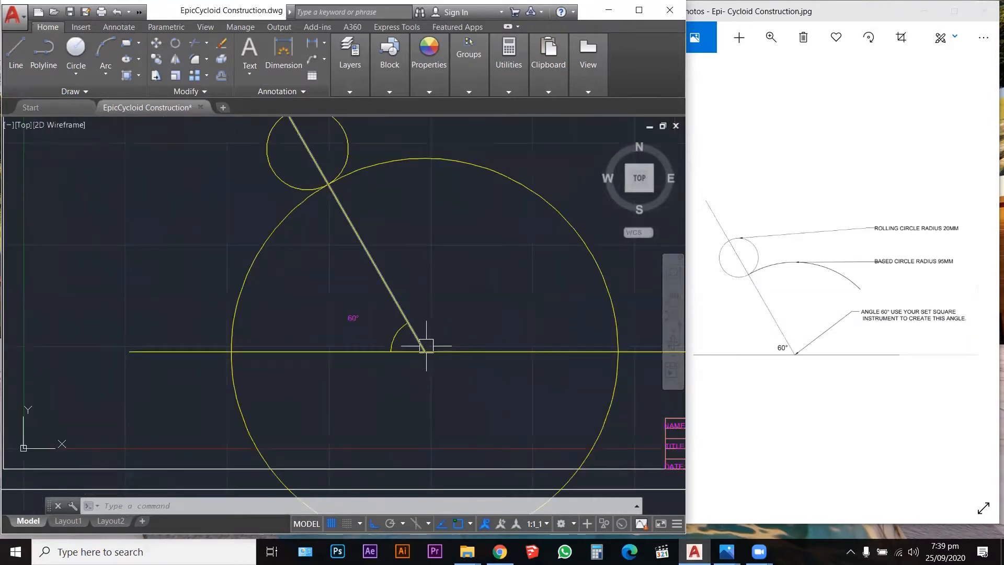
click(419, 336)
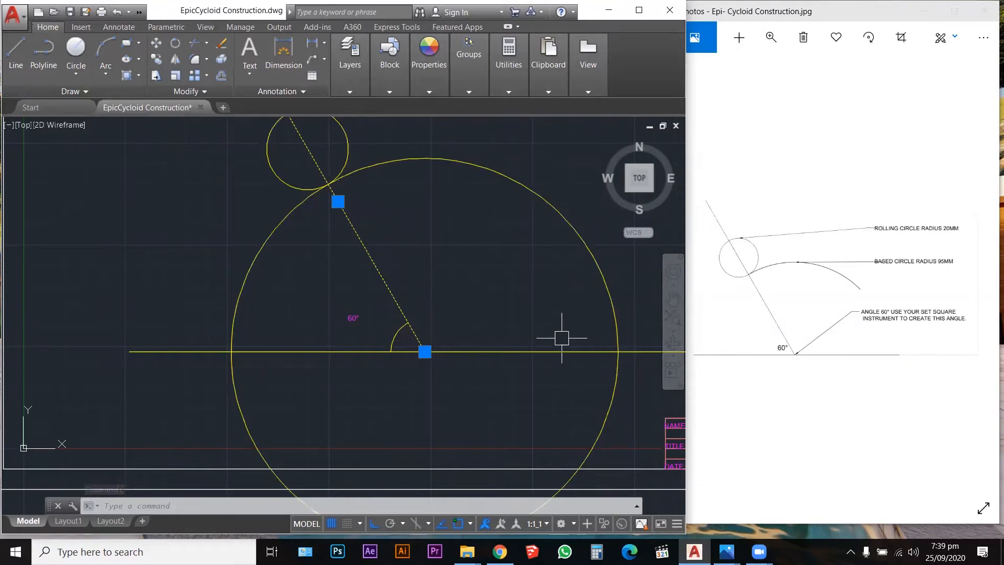
scroll(413, 337, down, 2)
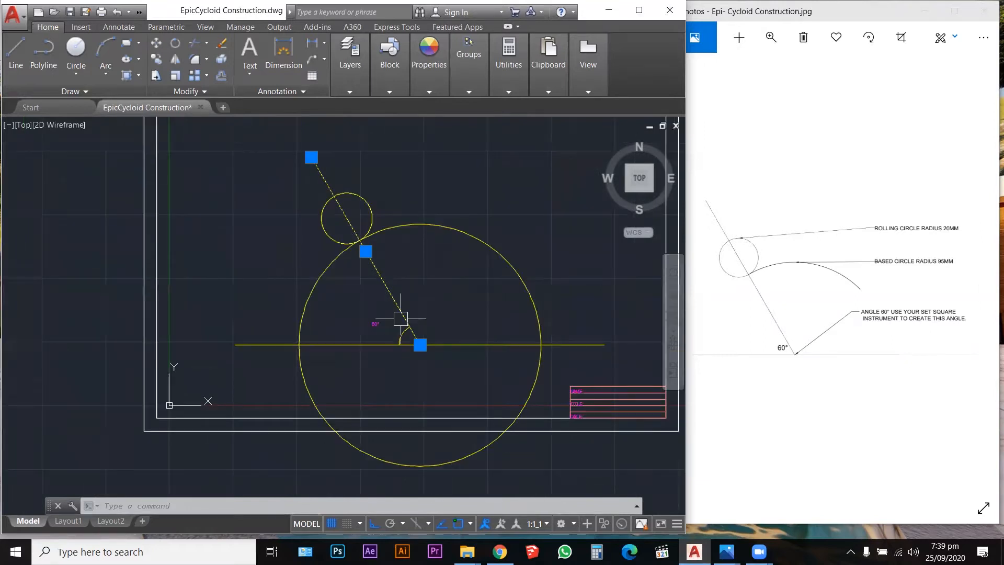
key(Escape)
key(Escape)
key(Escape)
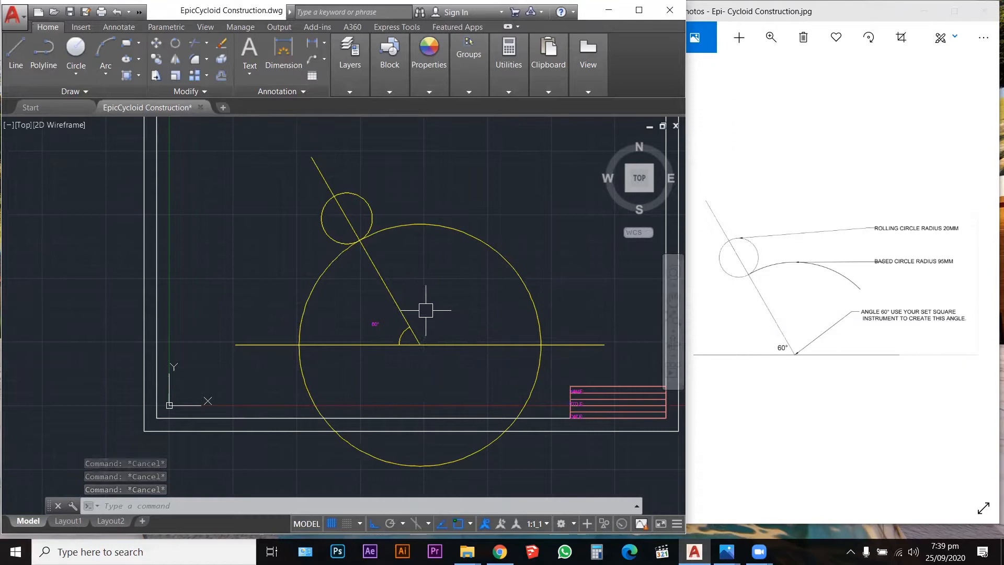
scroll(457, 314, down, 1)
scroll(460, 198, up, 3)
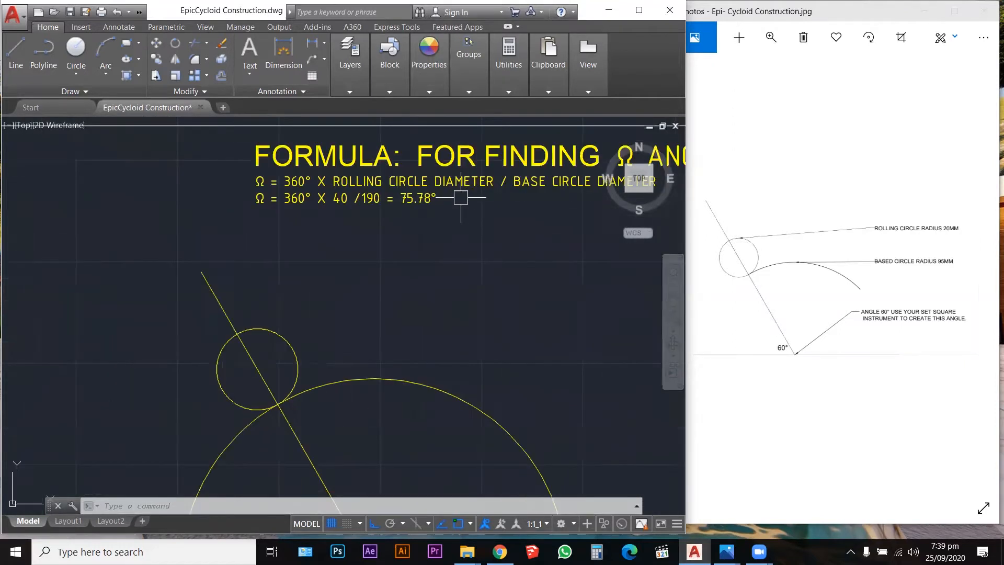
scroll(443, 198, down, 2)
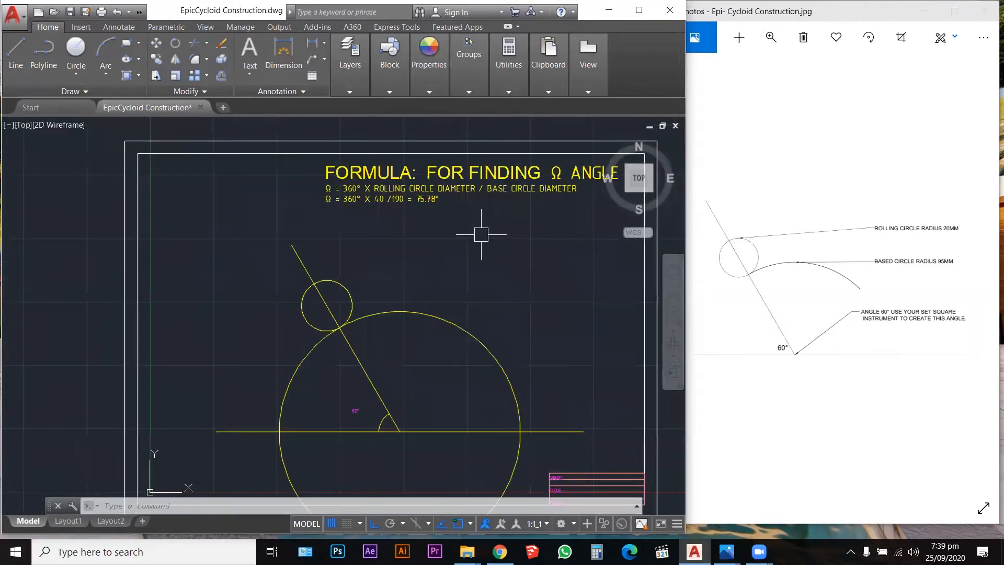
Draw a horizontal line in the free area between the formula text and the base circle
text(l)
key(Return)
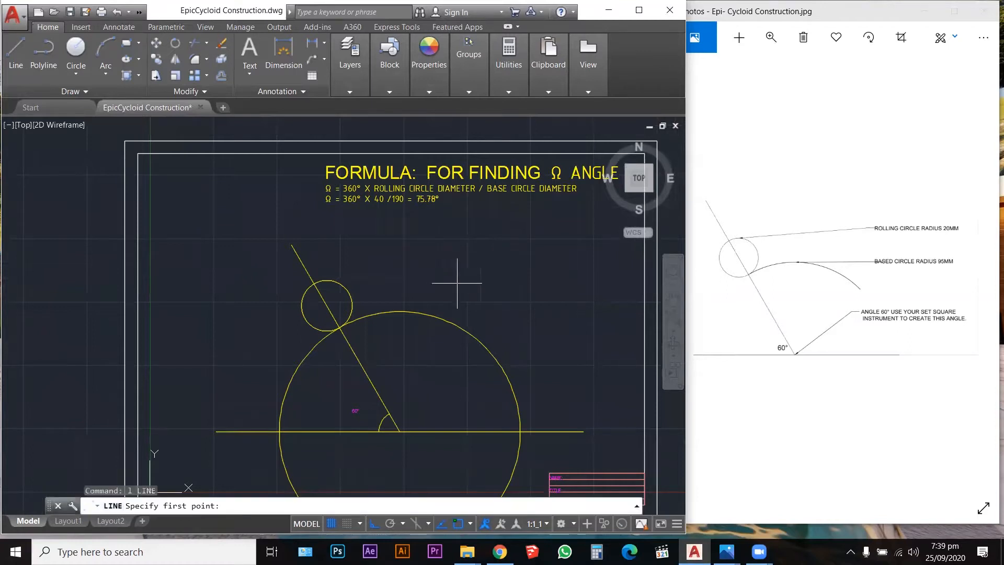
click(443, 281)
key(Return)
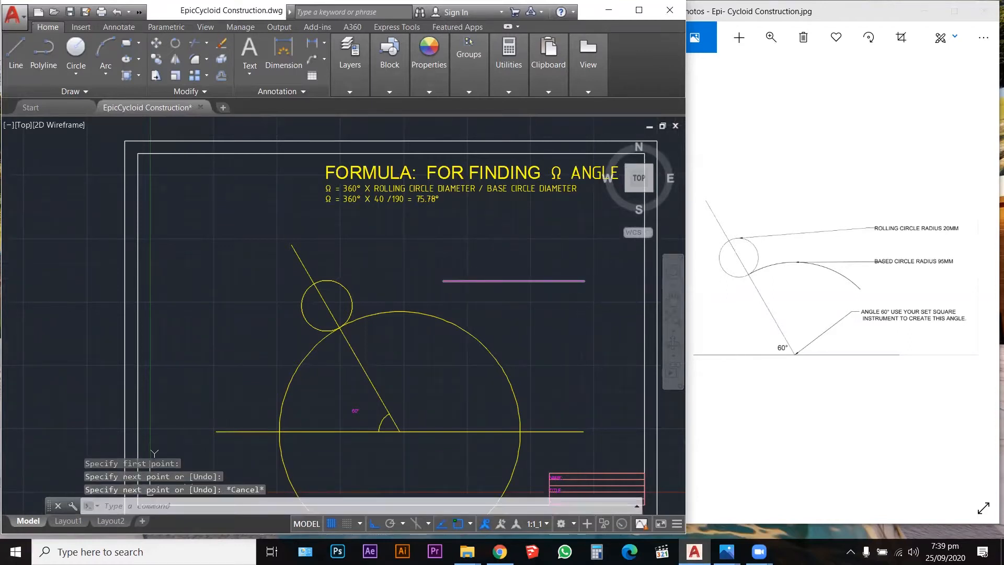
Draw a short line at 75.78° from the left end of the new horizontal line
key(Return)
click(443, 280)
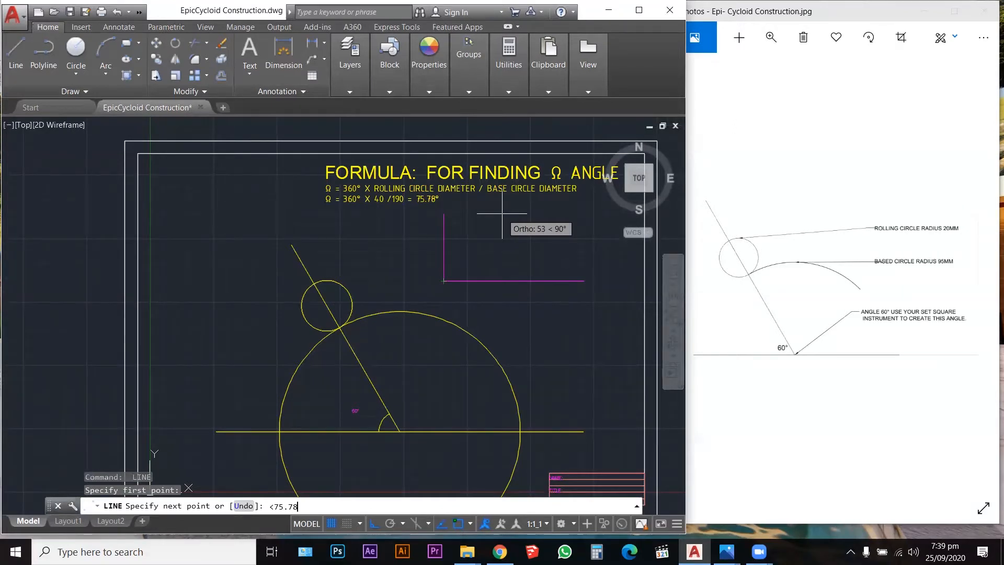
text(<75.78)
key(Return)
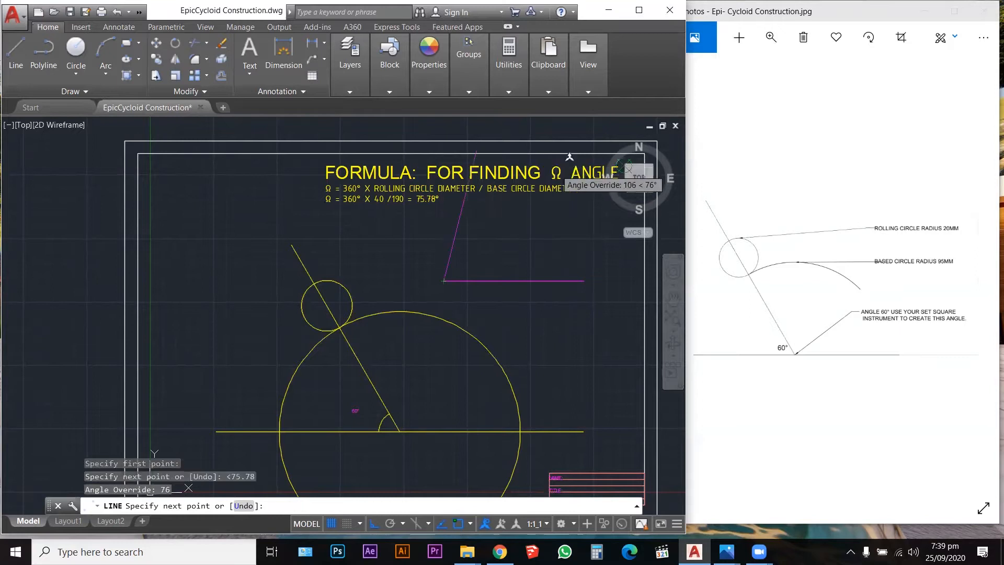
click(459, 224)
key(Escape)
key(Escape)
key(Escape)
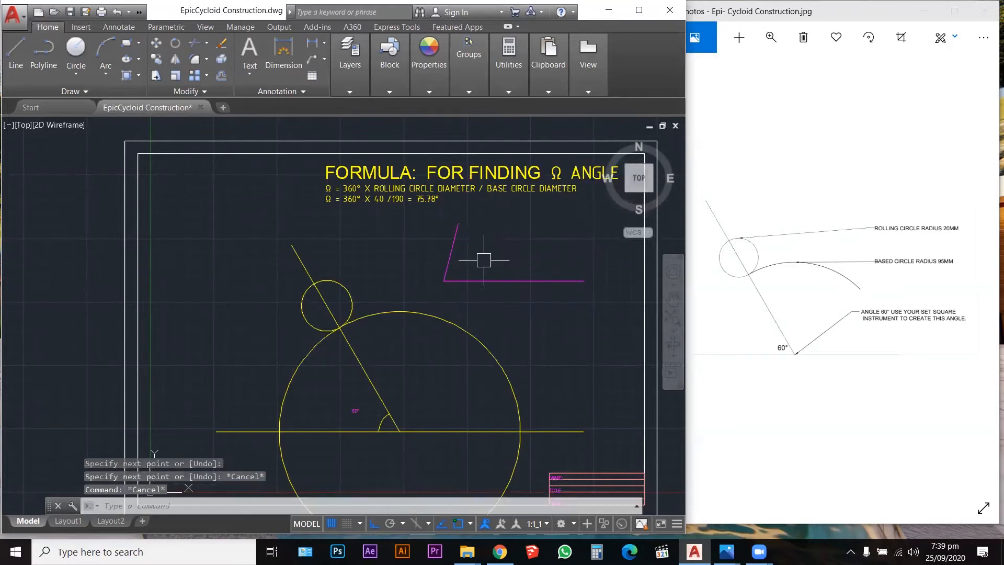
Define a block named "anglr" from the new horizontal line and the 75.78° line
scroll(468, 291, up, 2)
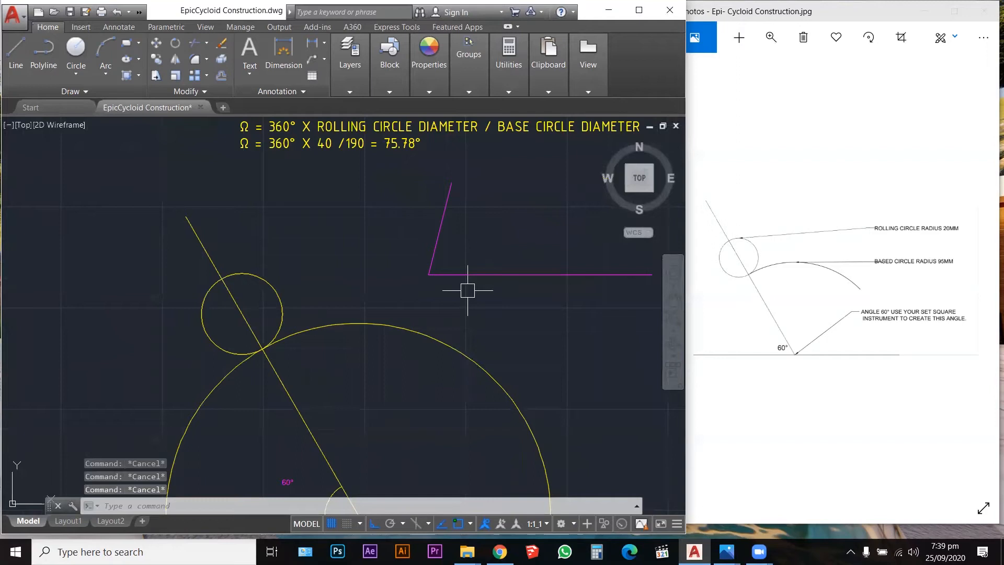
scroll(467, 290, down, 2)
text(b)
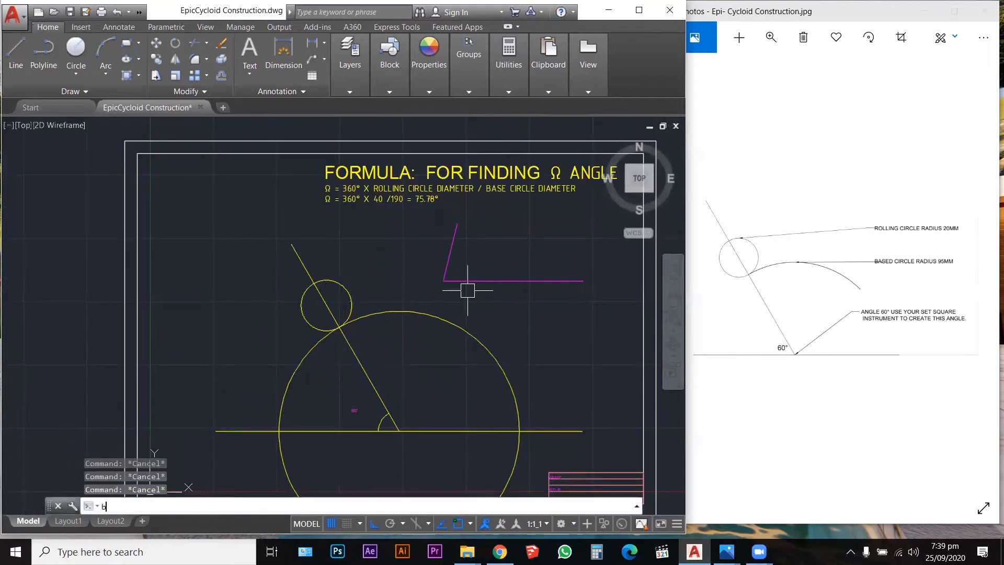
text(l)
key(Return)
text(anglr)
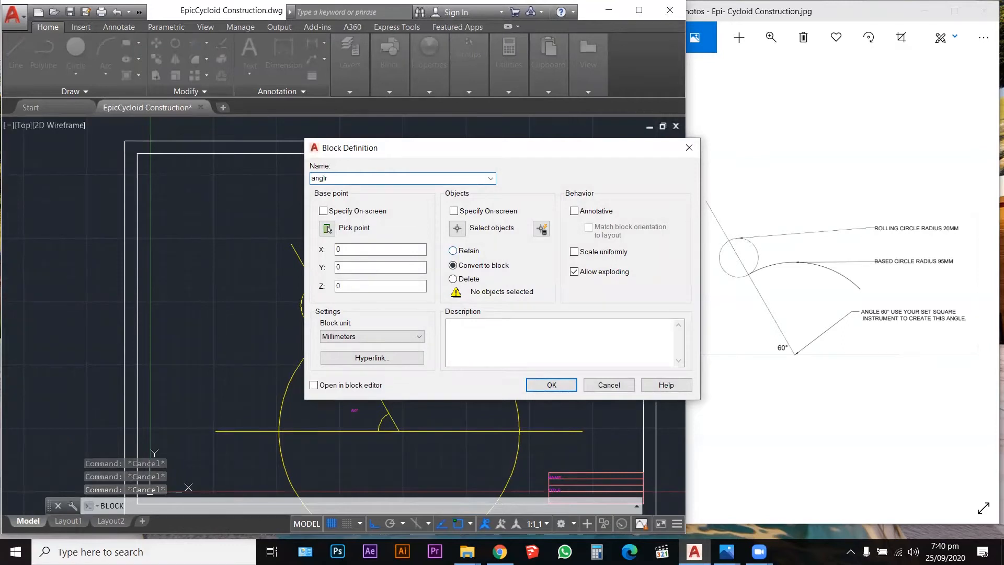
click(457, 228)
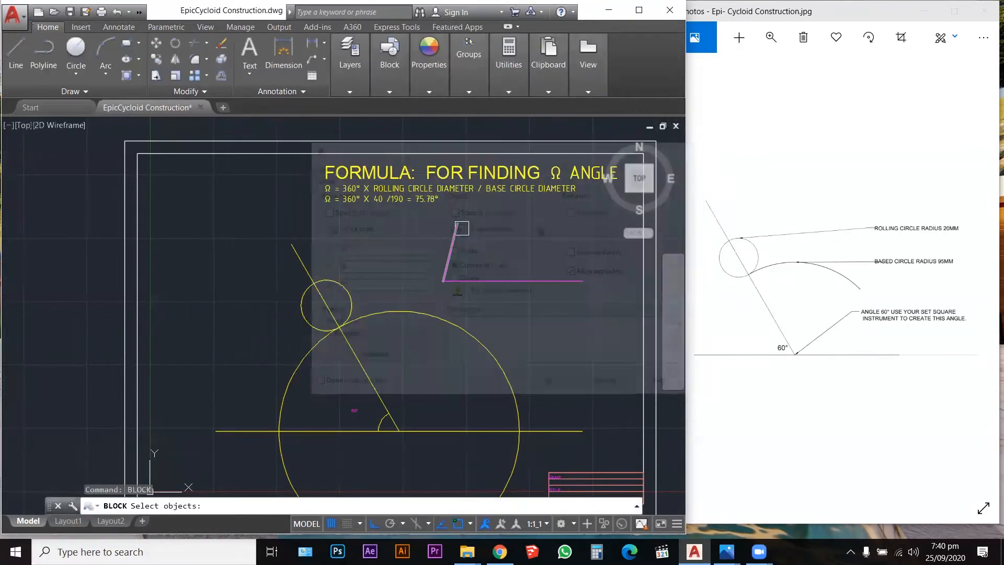
click(532, 298)
click(442, 248)
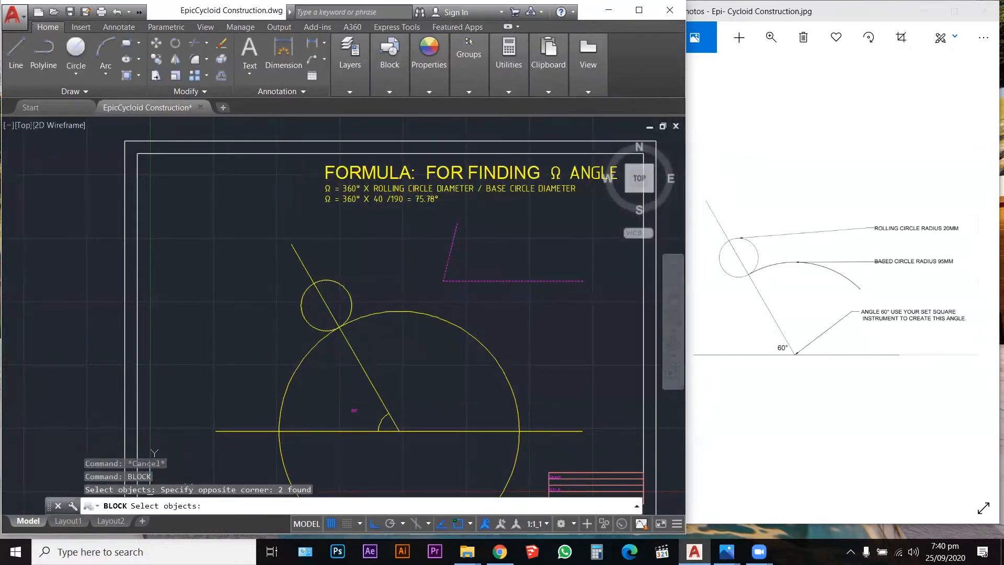
key(Return)
click(554, 385)
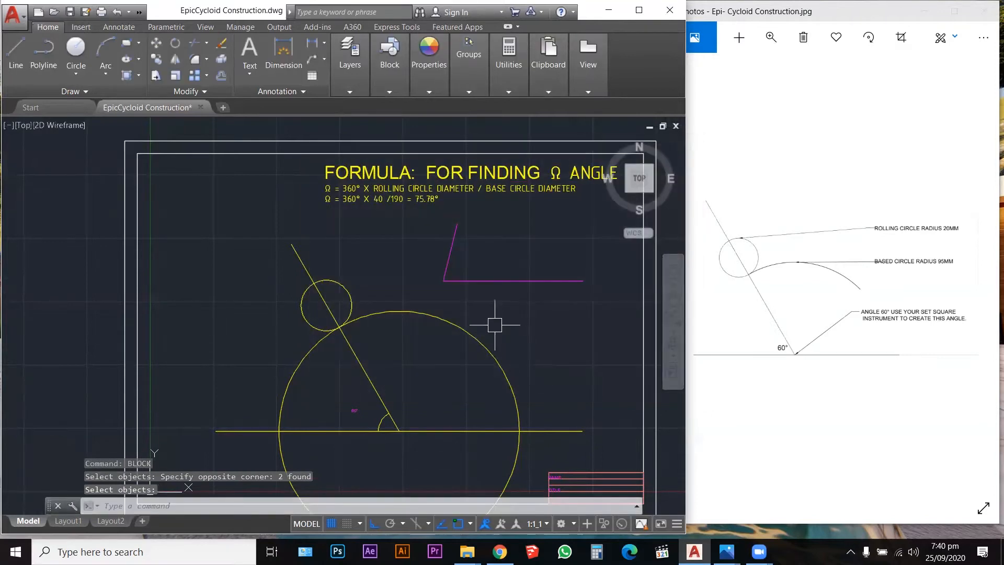
Move the angle block by its vertex to the centre of the base circle
key(Escape)
text(m)
key(Return)
click(450, 281)
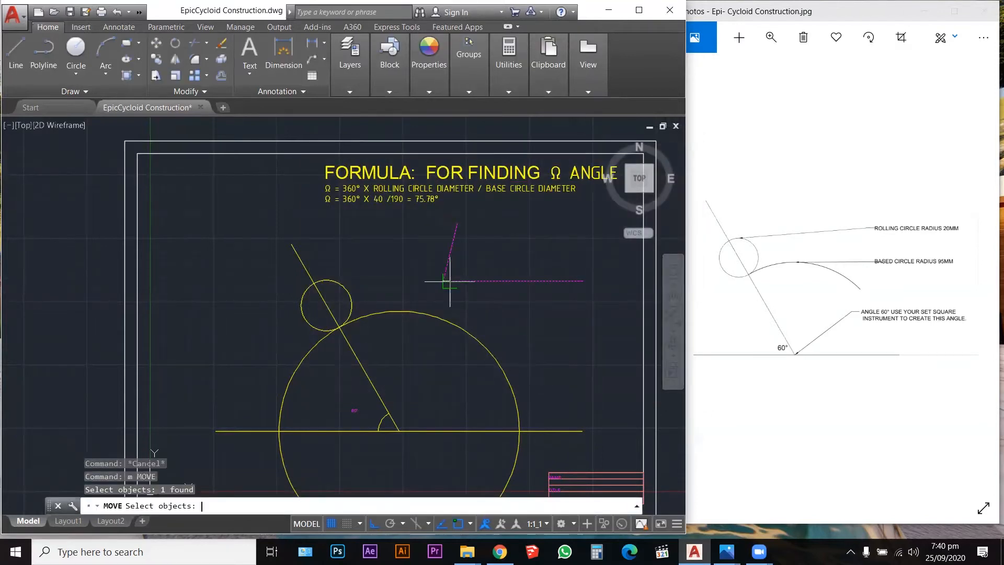
key(Return)
click(444, 281)
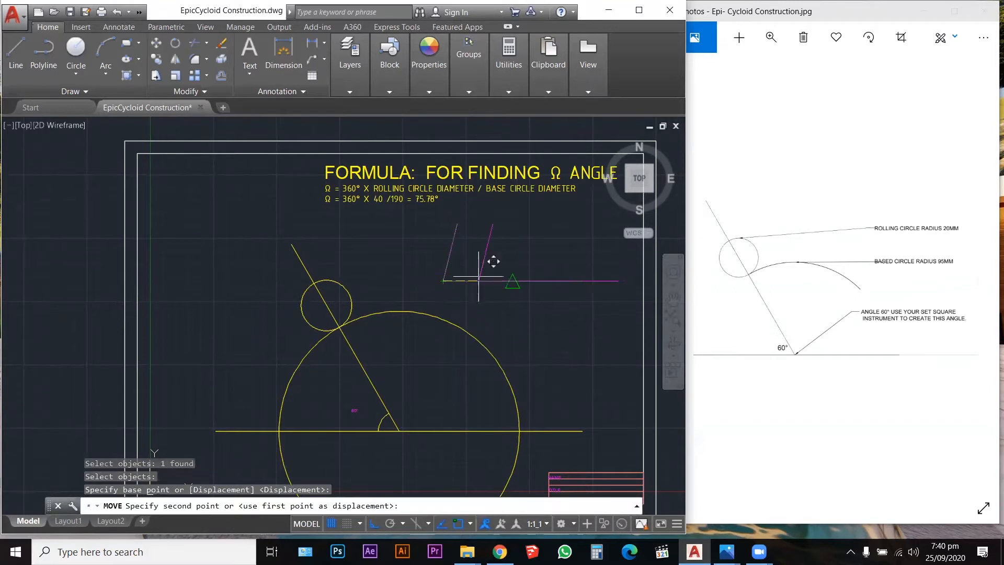
click(399, 431)
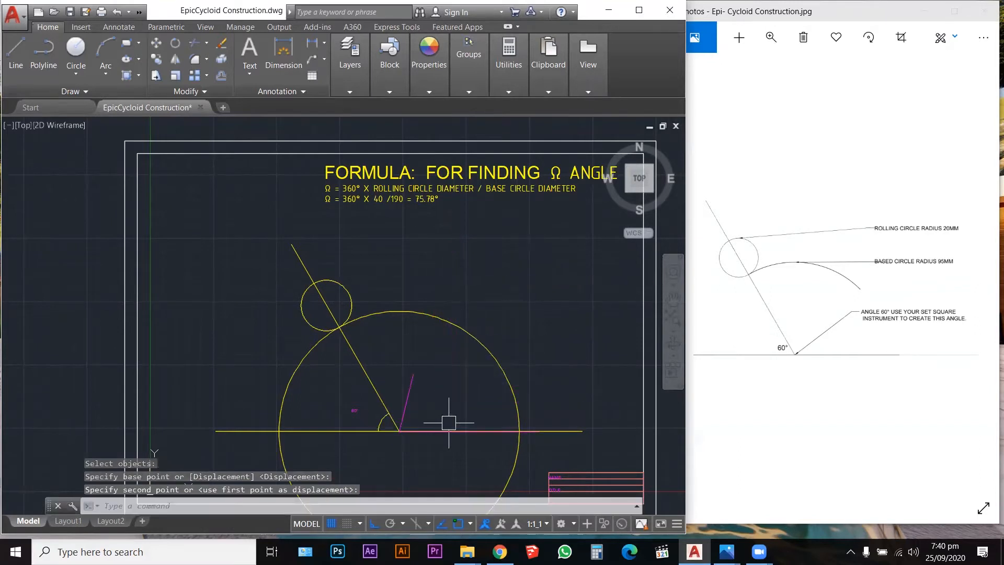
Shift the angle block's vertex closer to the point where the 60° line meets the horizontal line
scroll(449, 422, up, 7)
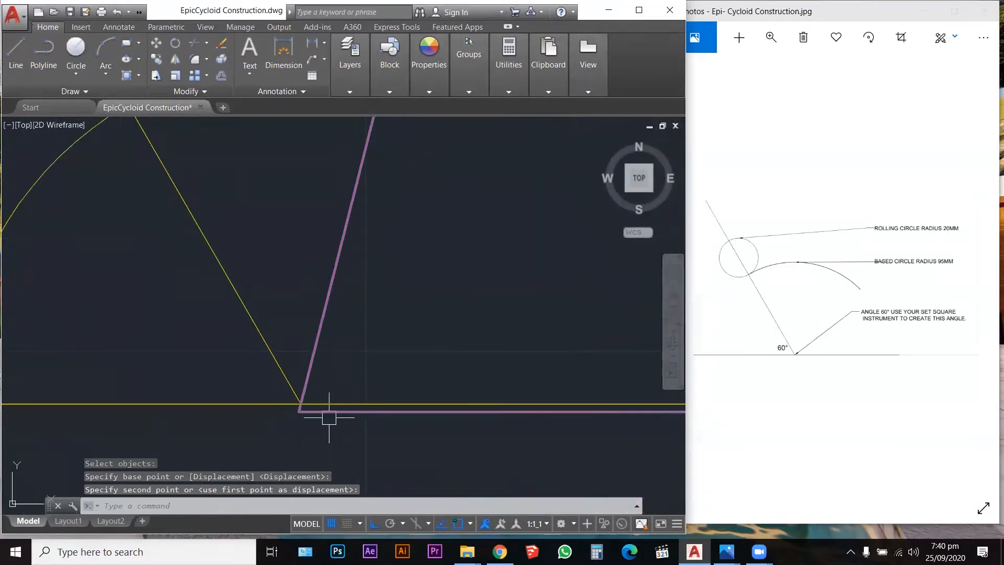
click(329, 417)
text(m)
key(Return)
click(299, 412)
click(300, 403)
scroll(305, 393, up, 6)
click(287, 410)
text(m)
key(Return)
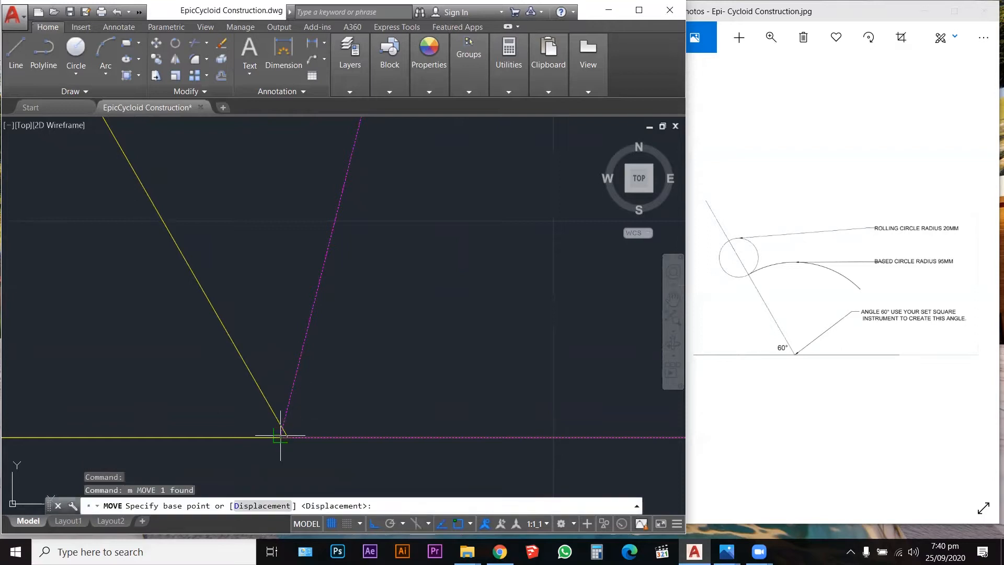
click(280, 435)
click(287, 436)
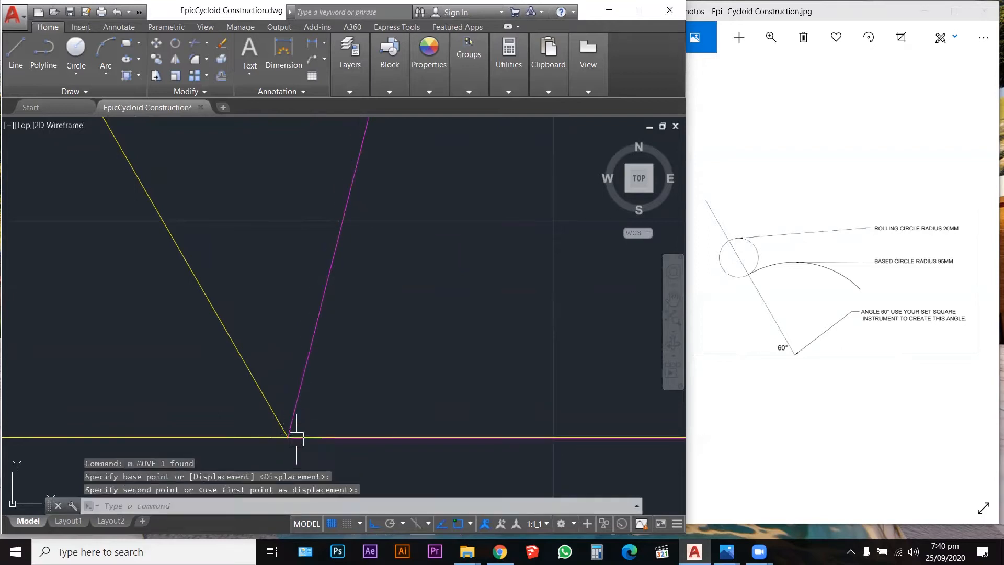
Correct the remaining offset by moving the angle block's vertex exactly onto the lower endpoint of the 60° line
scroll(282, 439, up, 6)
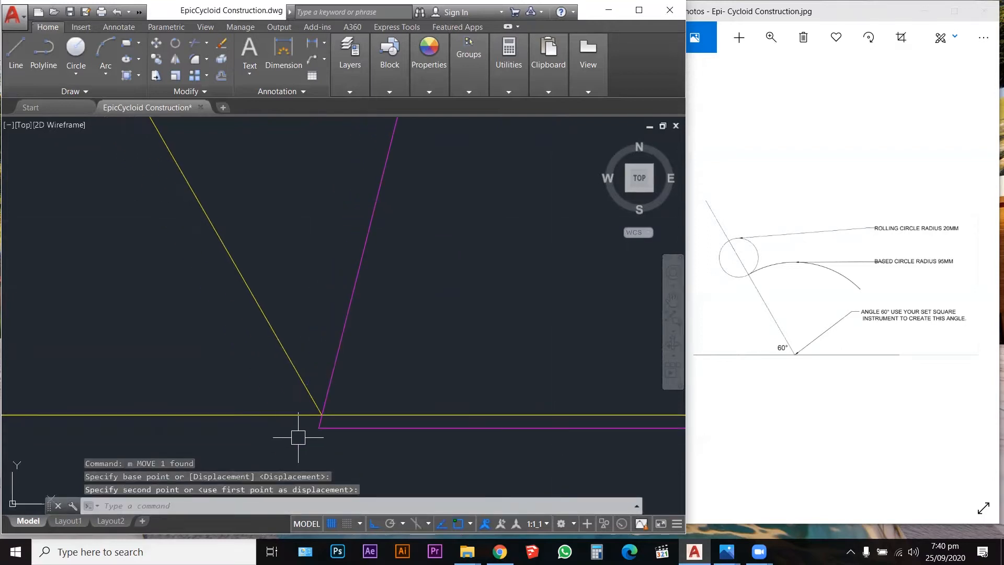
click(325, 425)
text(m)
key(Return)
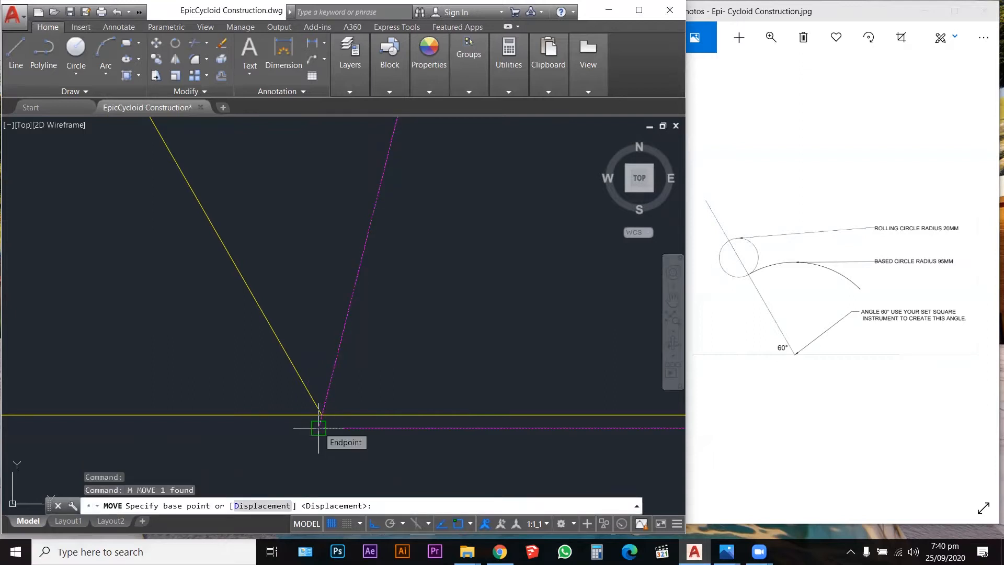
click(320, 413)
click(322, 415)
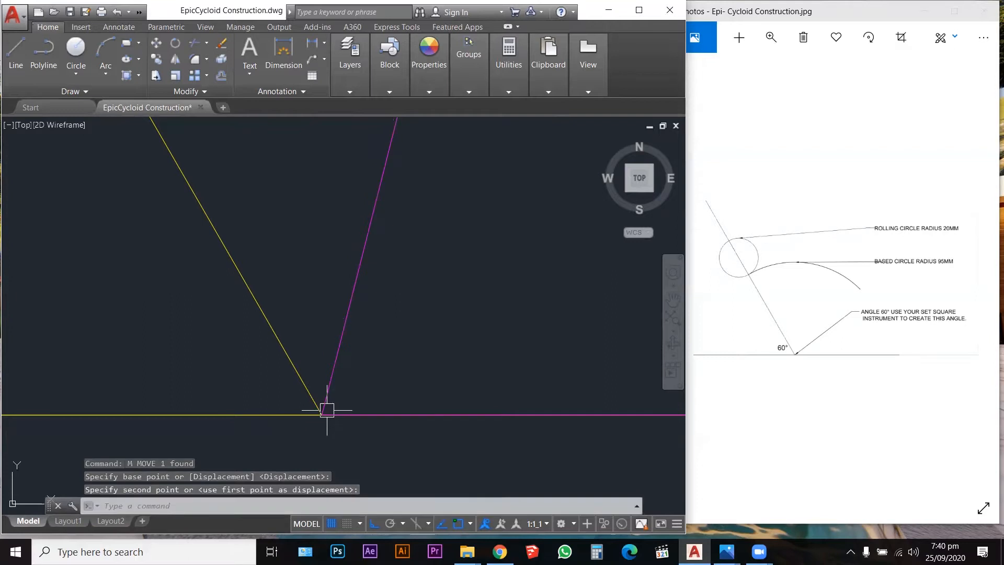
scroll(360, 413, down, 5)
scroll(439, 414, down, 5)
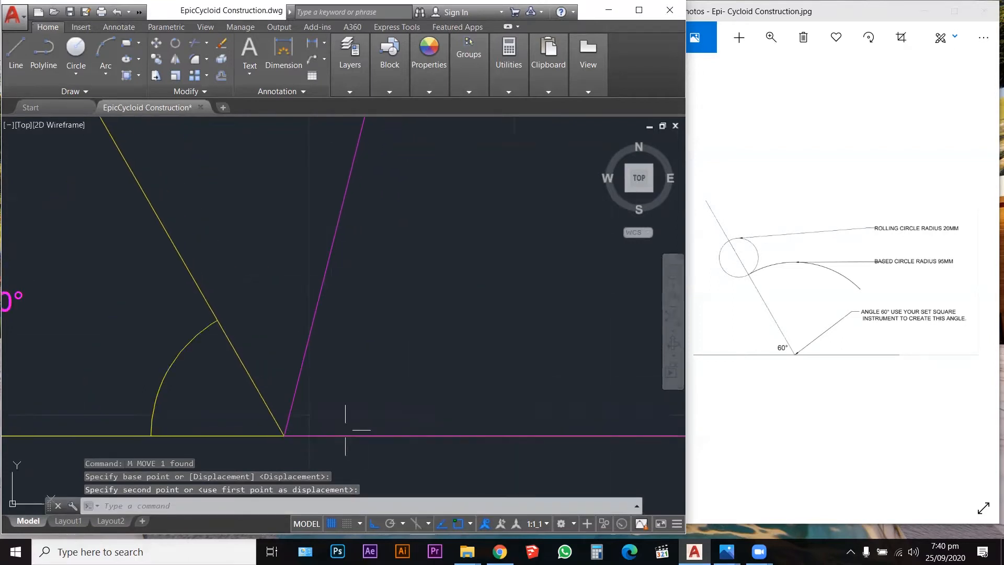
key(Escape)
key(Escape)
key(Escape)
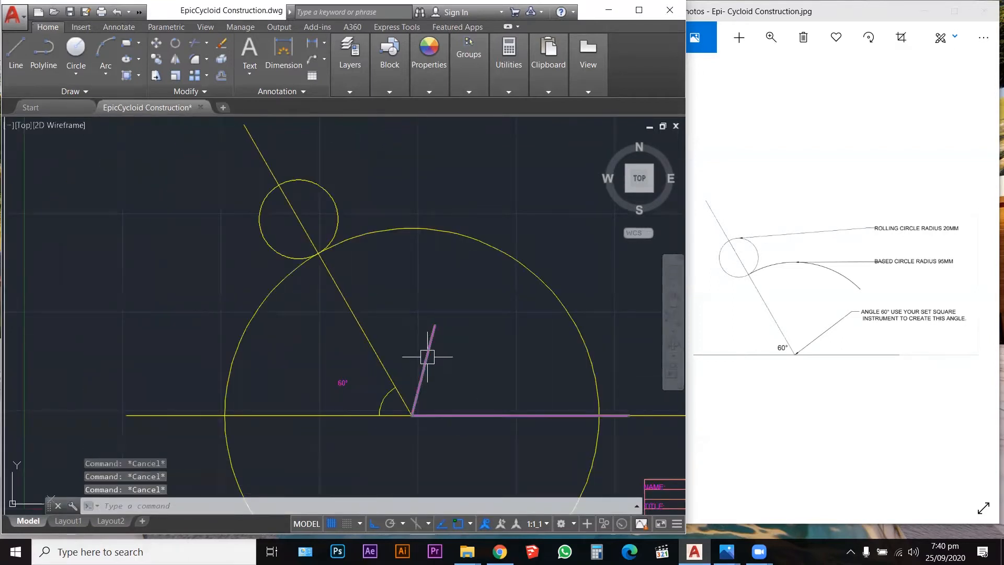
Try to rotate the angle block about the base circle's centre, using its horizontal leg as reference for alignment with the 60° line
text(ro)
key(Return)
click(429, 352)
key(Return)
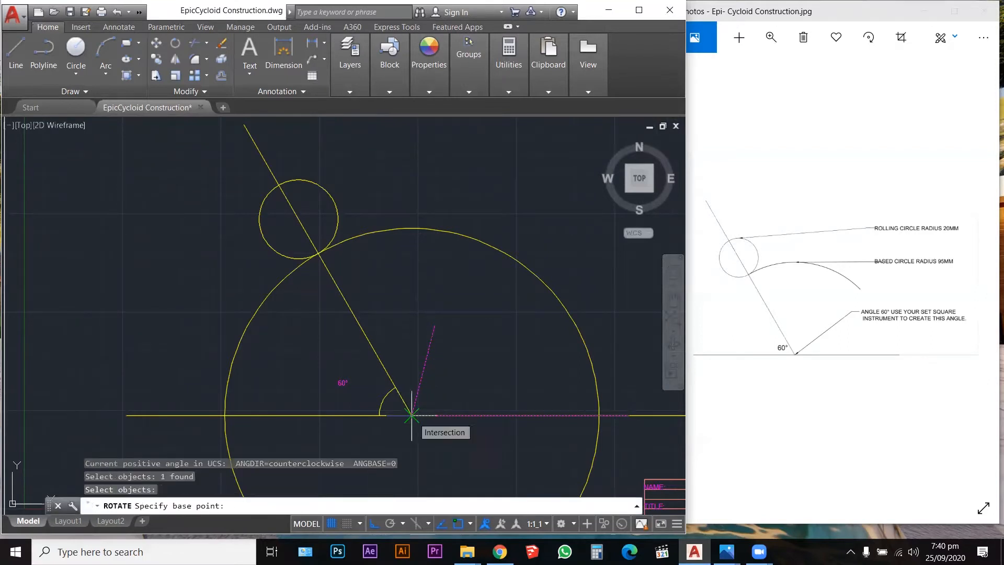
click(411, 415)
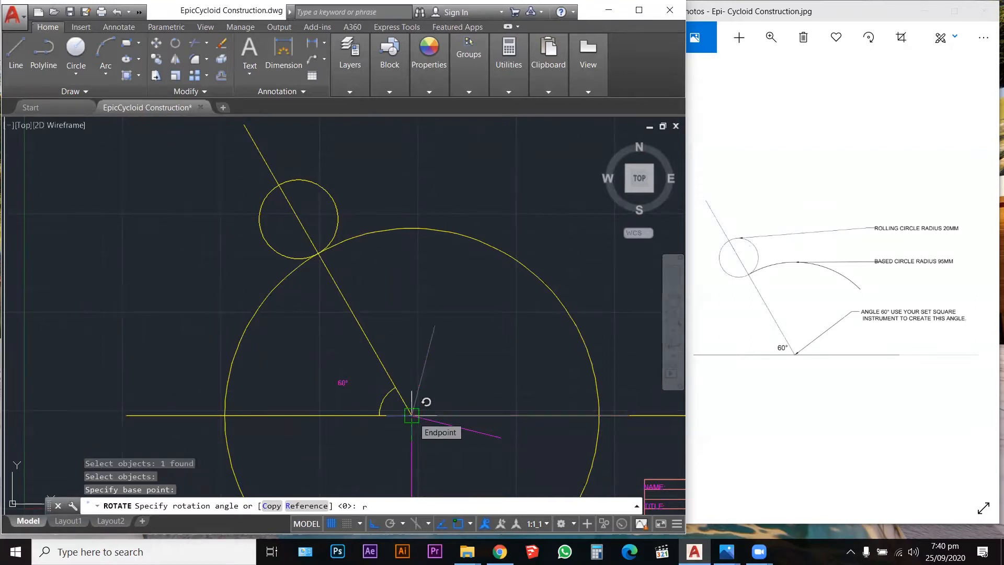
key(Return)
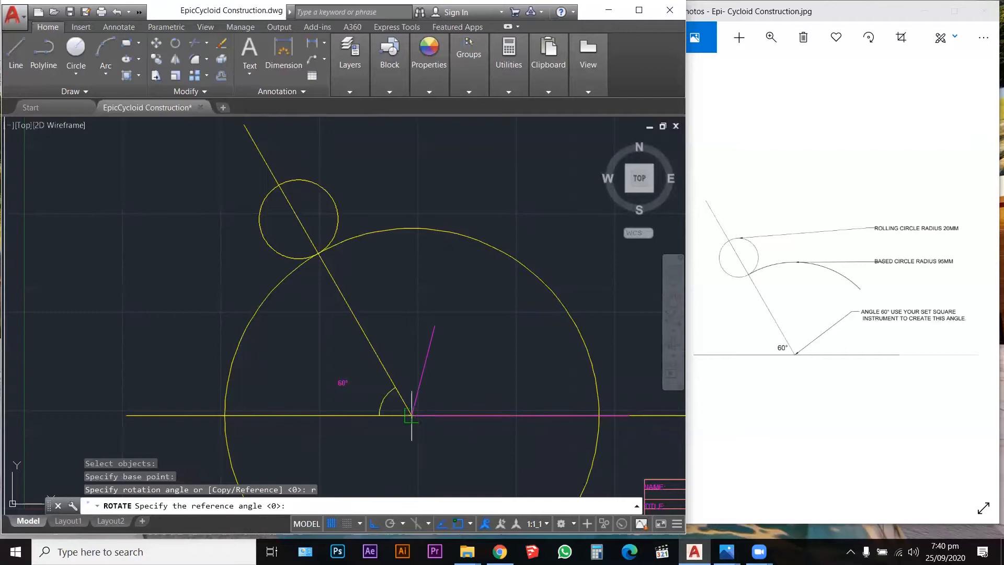
click(412, 415)
scroll(411, 415, down, 4)
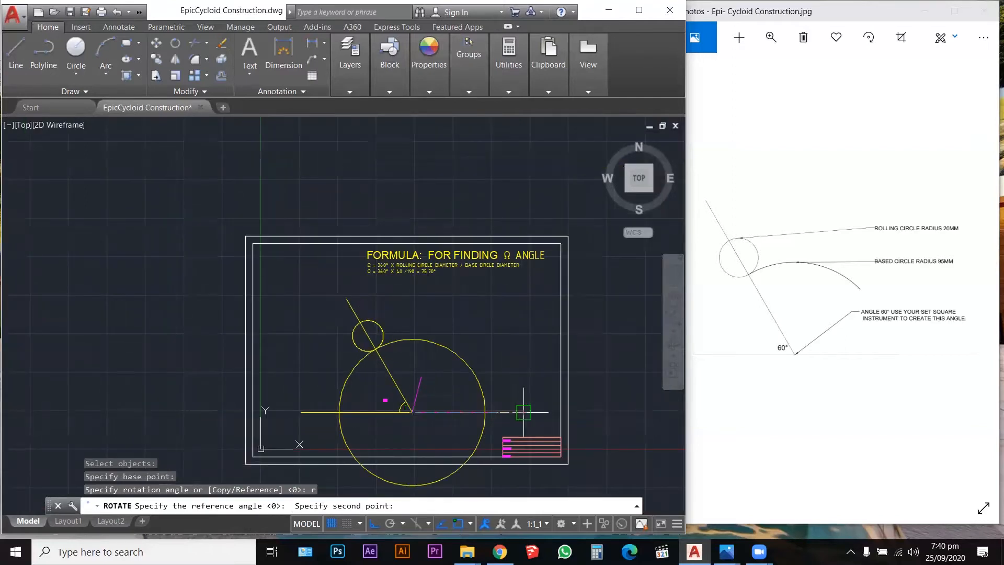
click(524, 412)
scroll(403, 426, up, 4)
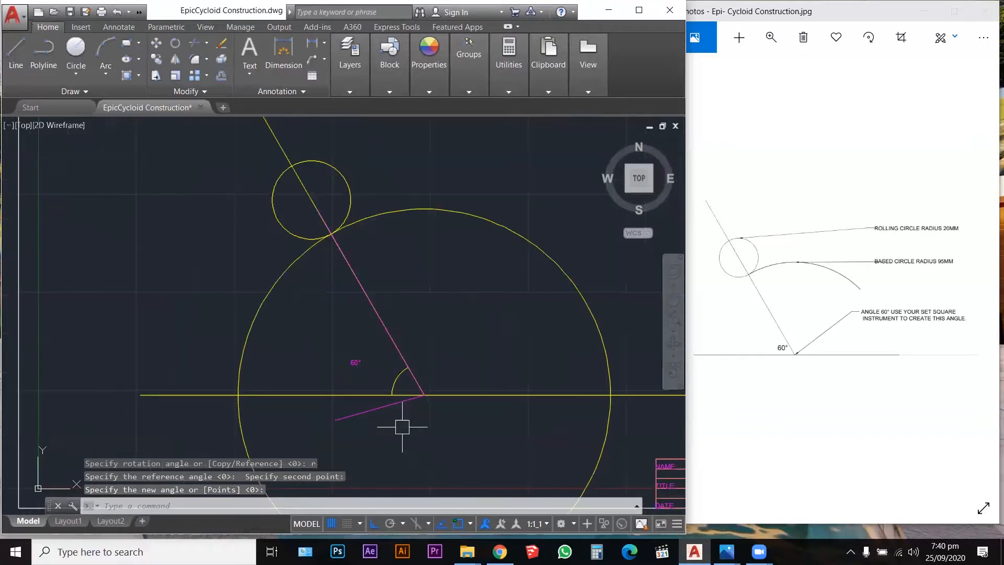
key(ctrl+z)
key(ctrl+z)
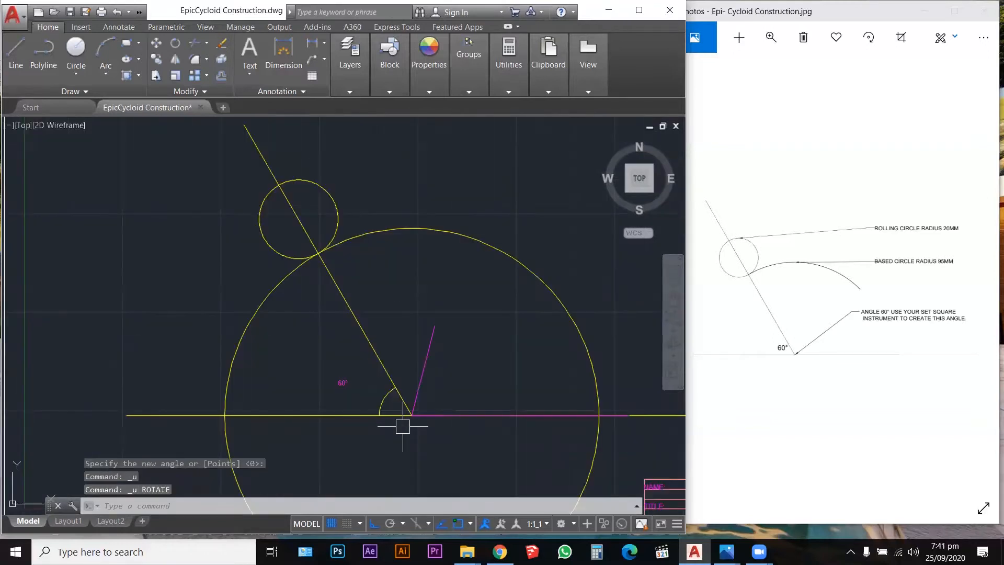
key(Escape)
key(Escape)
Rotate the angle block about the base circle's centre by reference so its short leg lies along the 60° line
text(RO)
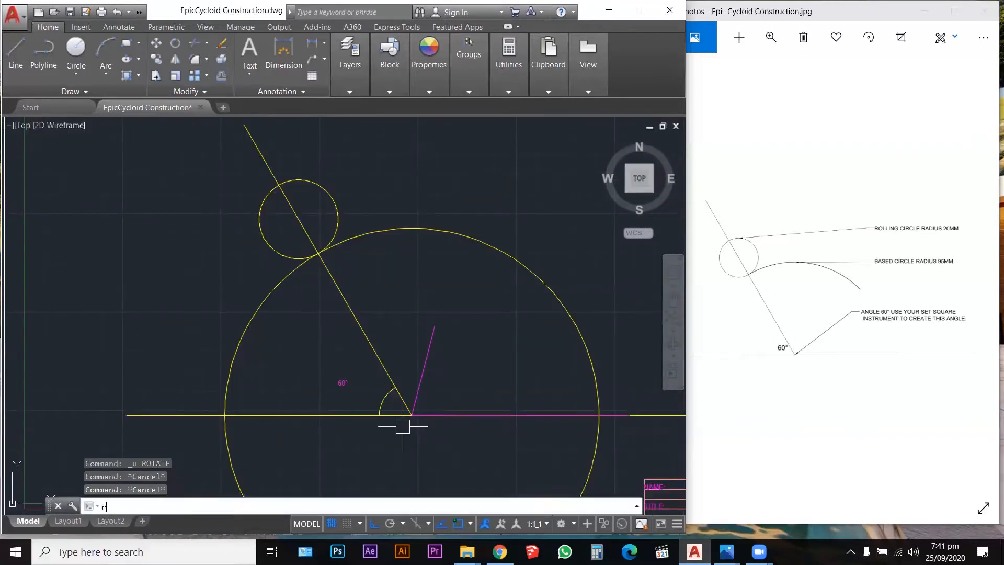
key(Return)
click(422, 373)
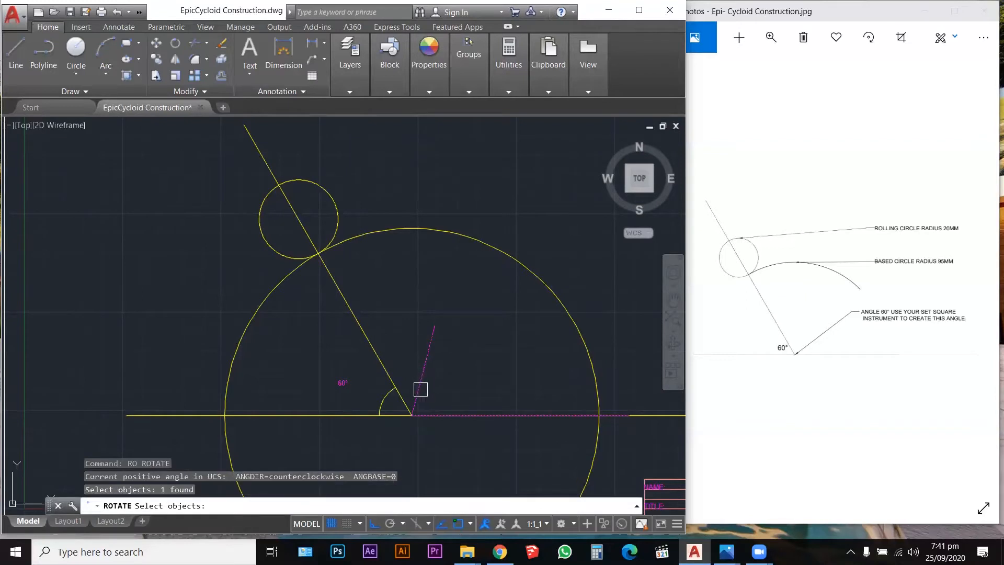
key(Return)
click(411, 415)
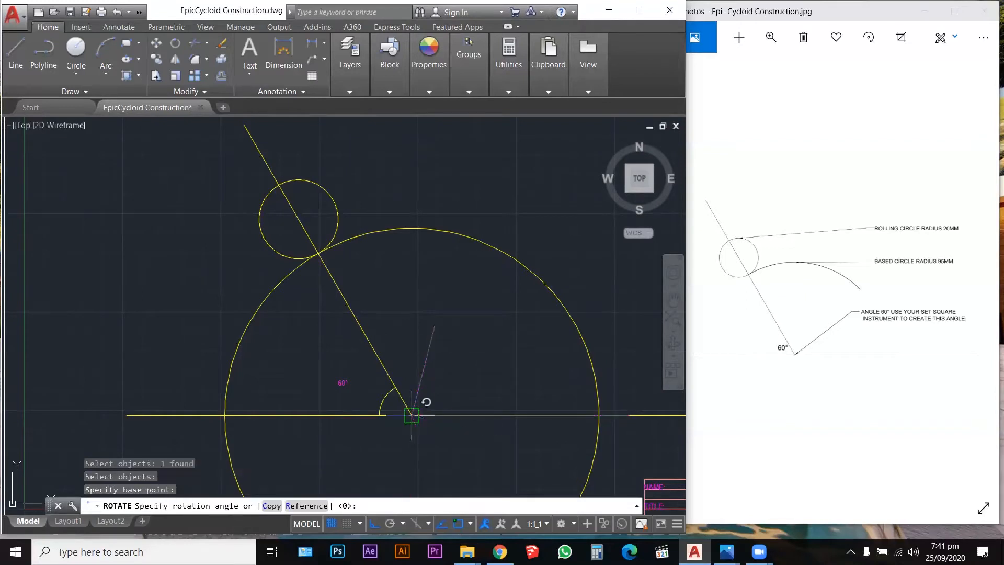
key(Return)
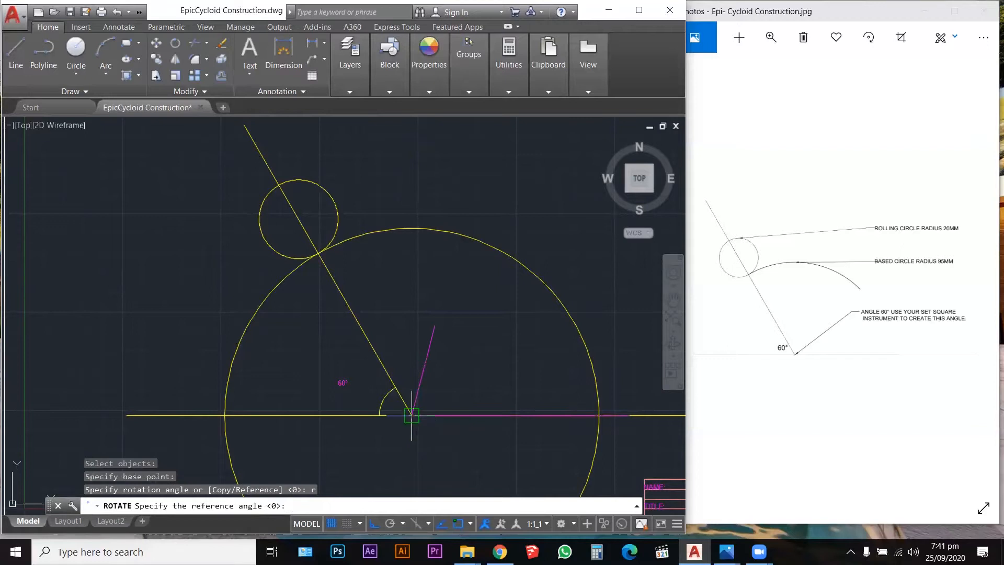
click(411, 415)
click(434, 325)
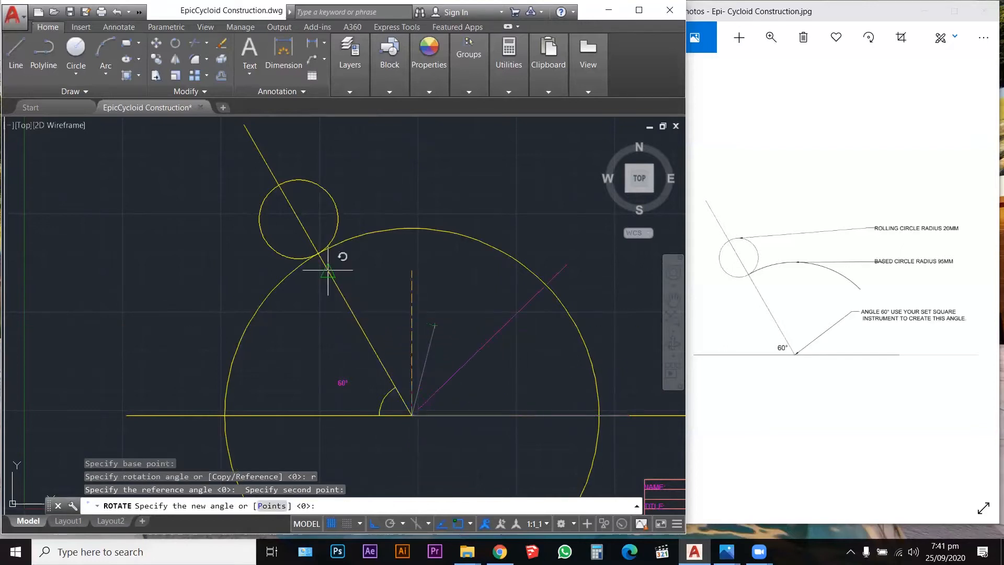
click(315, 255)
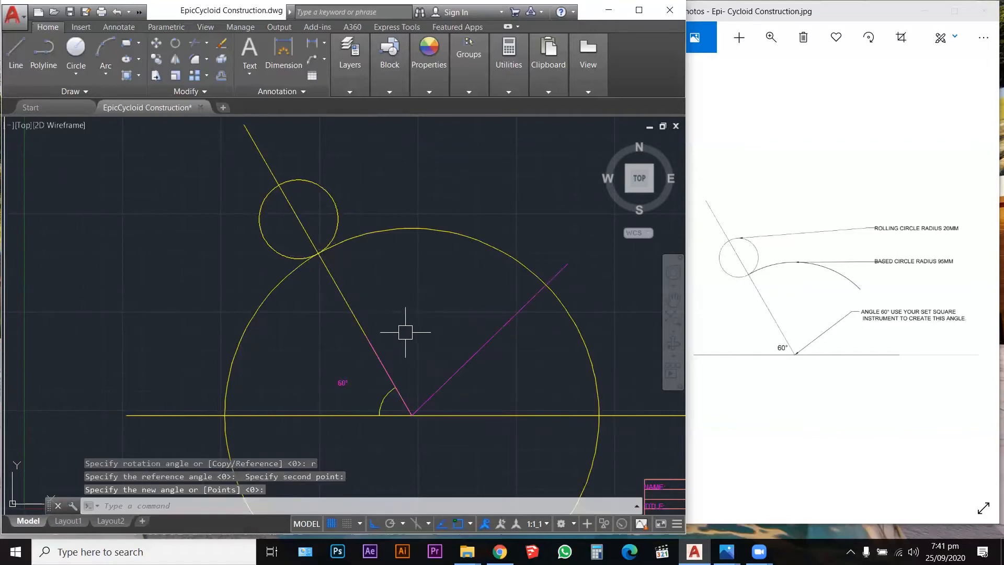
key(Escape)
key(Escape)
scroll(416, 346, down, 2)
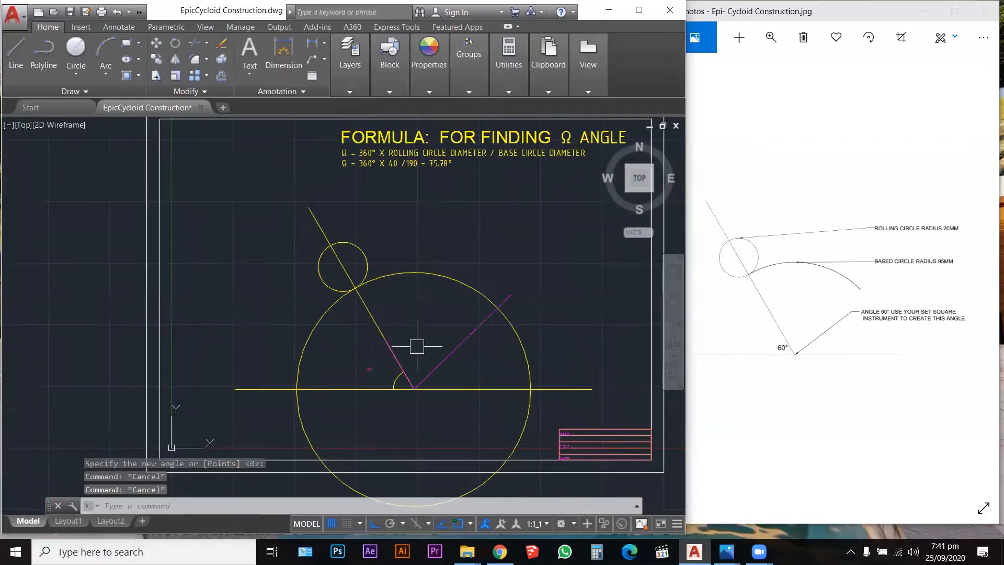
Draw a circle about 30 mm in radius centred on the angle block's vertex
click(512, 296)
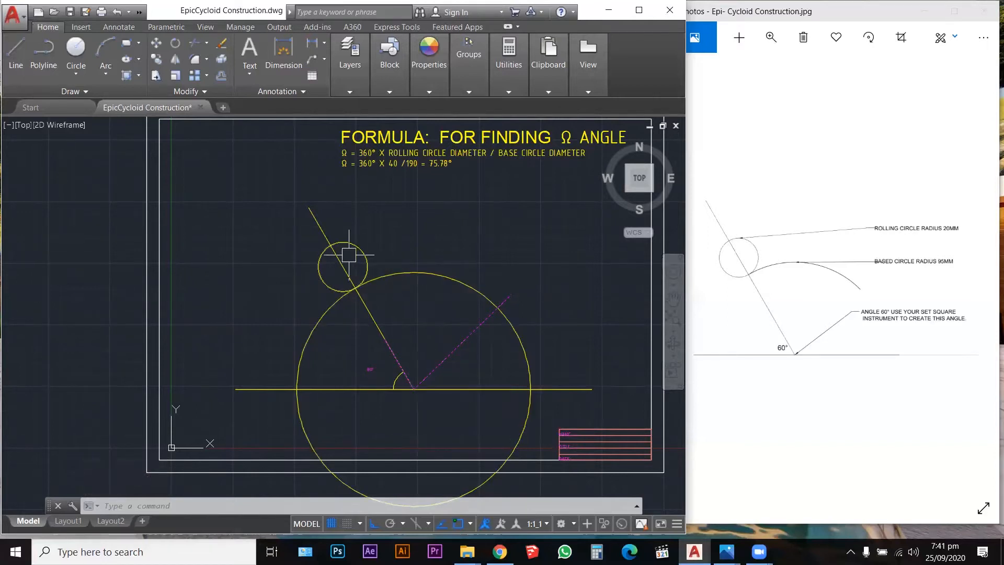
scroll(415, 361, up, 4)
key(Escape)
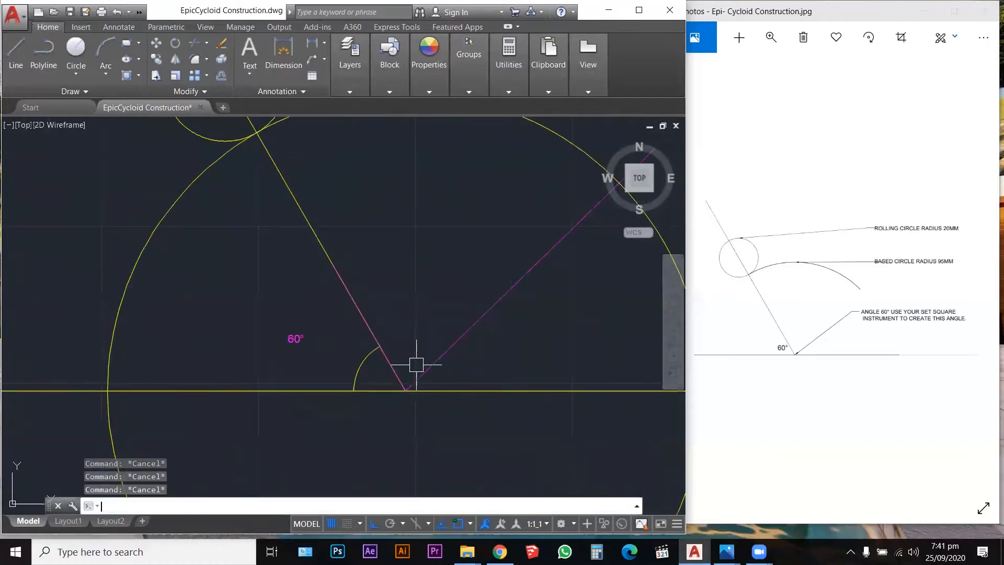
text(c)
key(Return)
click(406, 390)
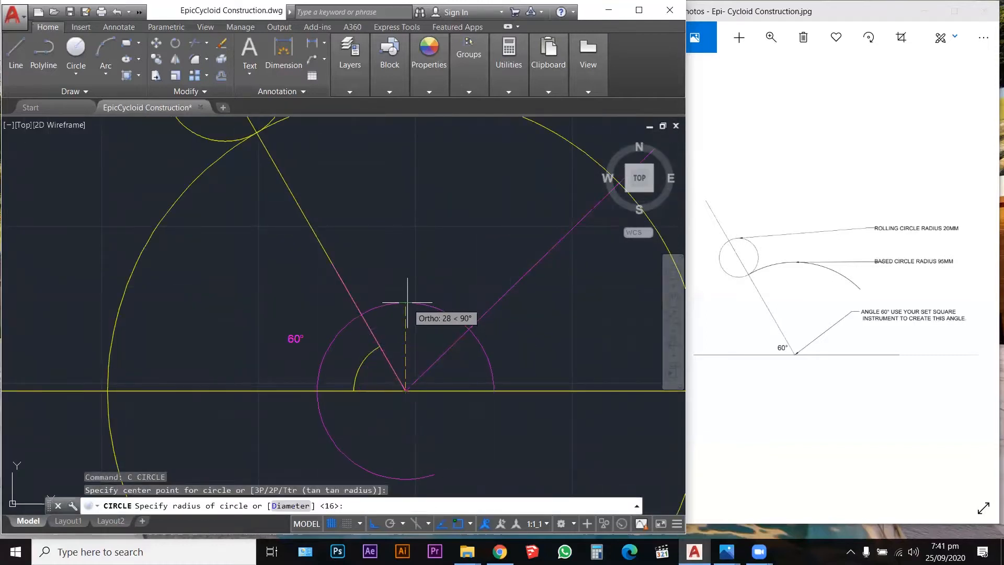
click(406, 294)
key(Escape)
key(Escape)
Trim the new circle to the arc between the angle block's two legs
text(tr)
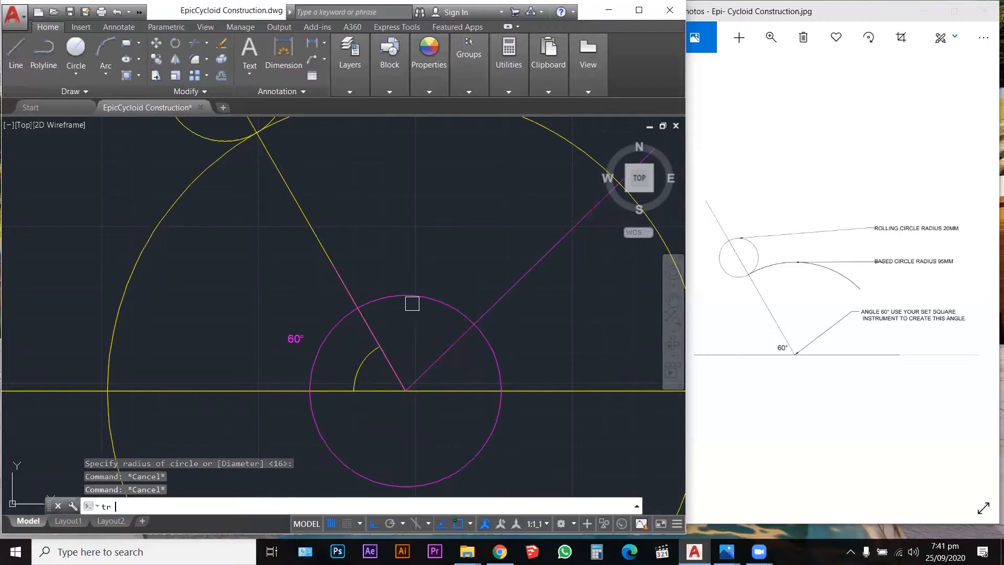
key(Return)
click(524, 345)
click(313, 277)
key(Return)
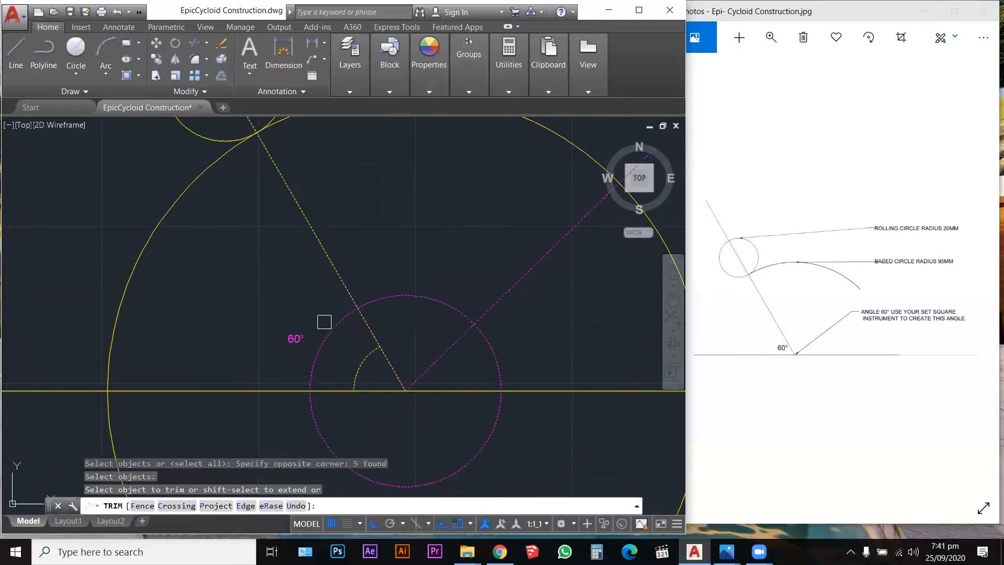
click(329, 327)
click(466, 328)
key(Escape)
key(Escape)
key(Escape)
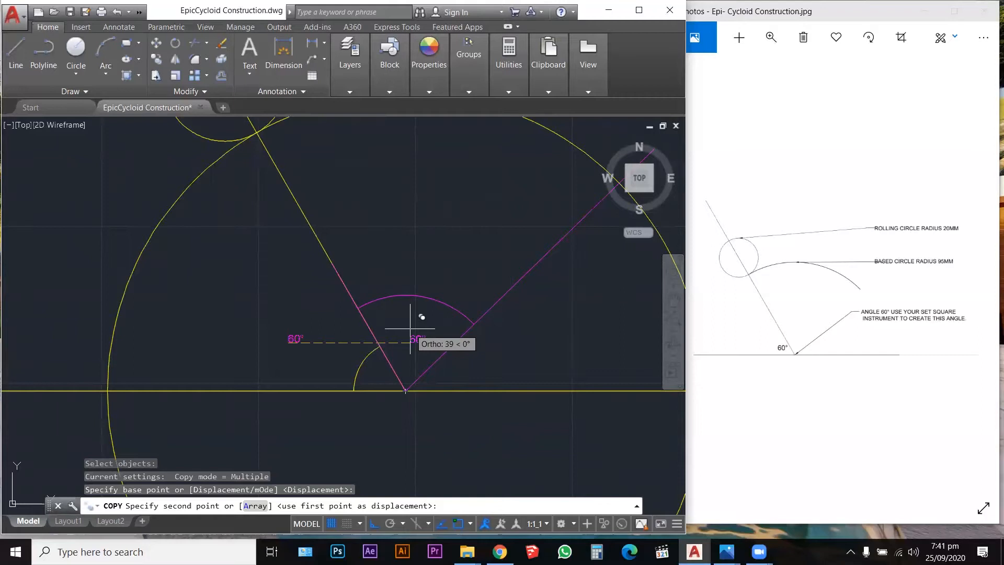
Copy the 60° label to just above the new arc with ortho off, and change the copy to 75.78°
key(F8)
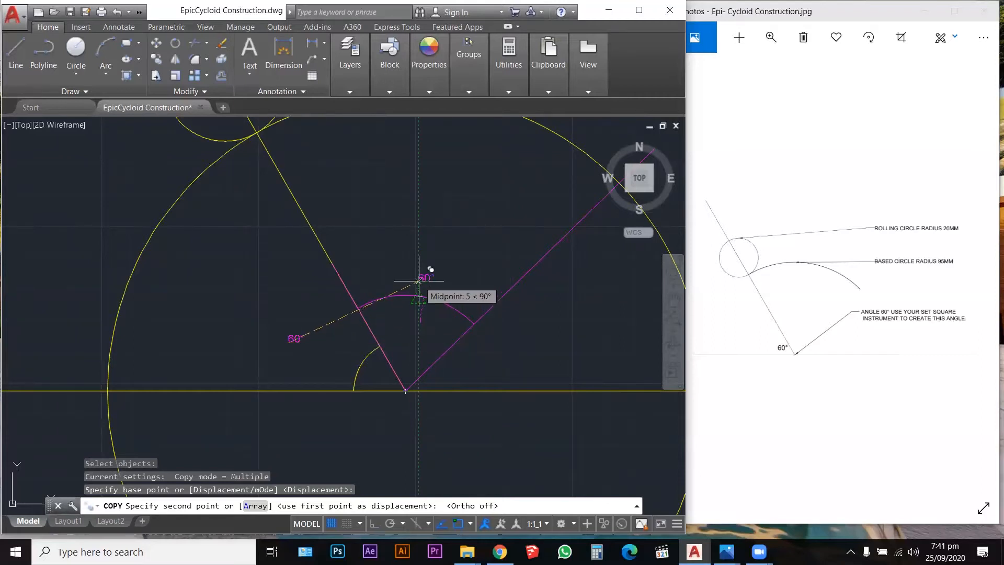
click(425, 283)
key(Escape)
double_click(426, 277)
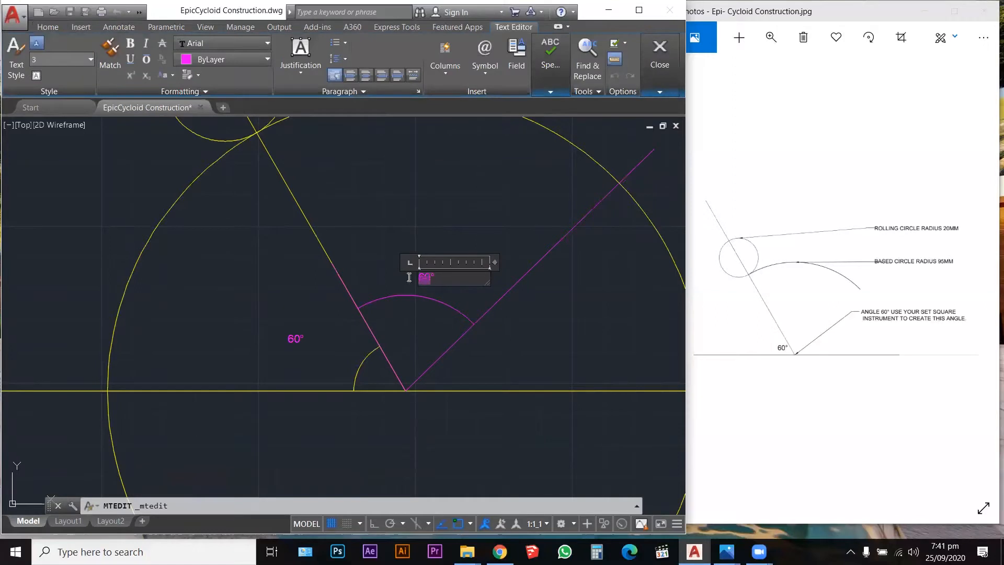
text(75.78)
click(447, 218)
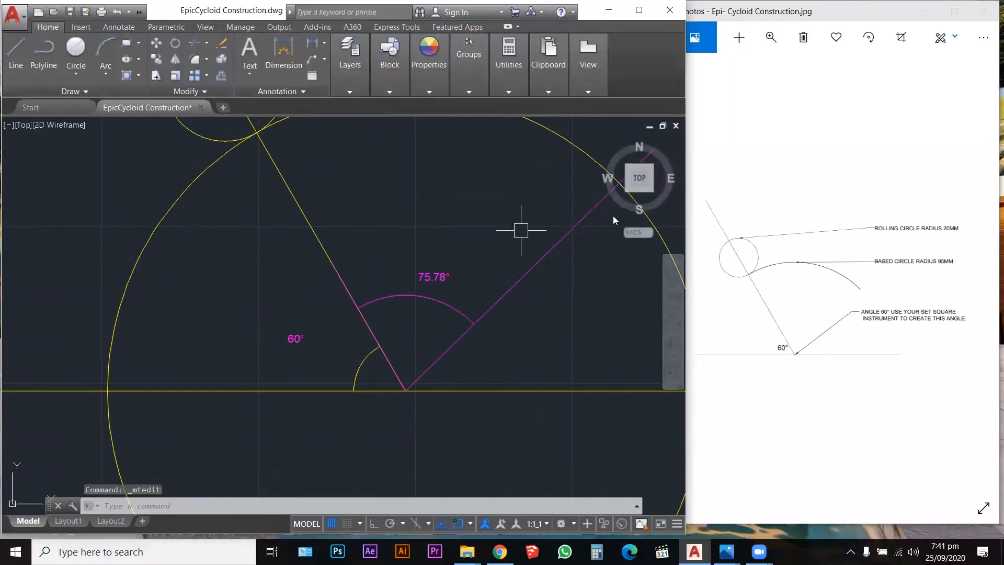
Maximize the drawing program's window to fill the screen
scroll(517, 387, down, 2)
scroll(480, 416, down, 2)
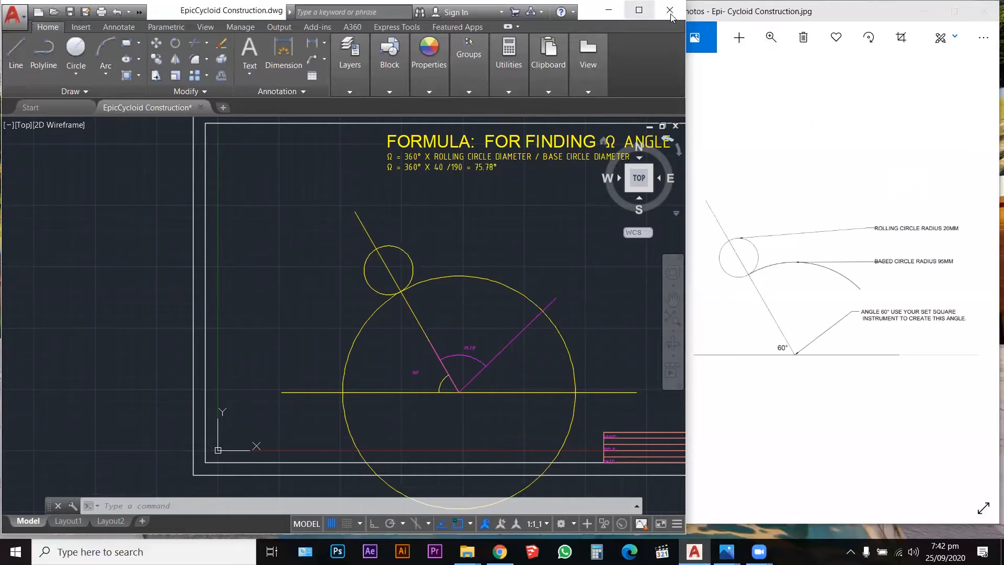
click(638, 9)
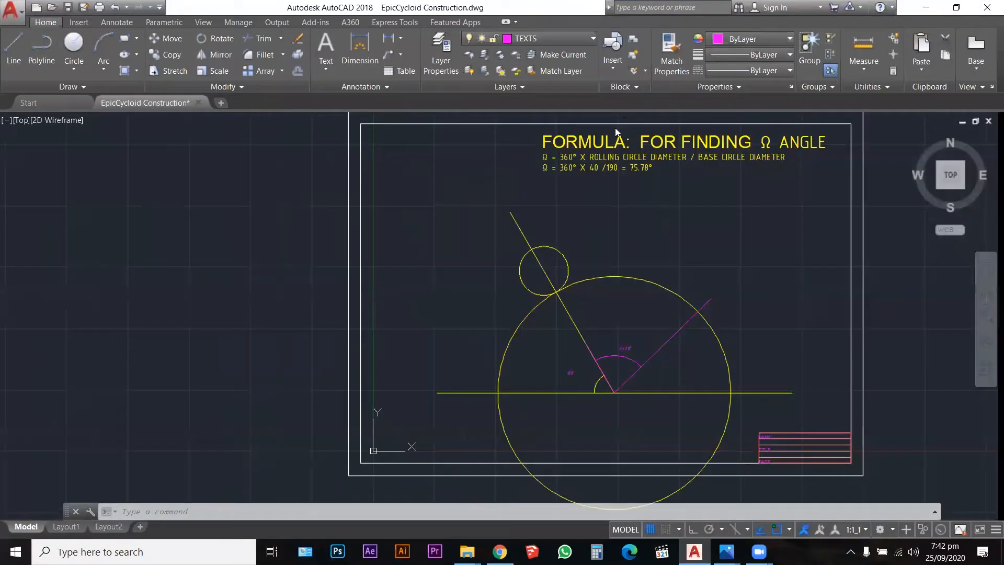
scroll(777, 406, up, 4)
scroll(777, 406, down, 2)
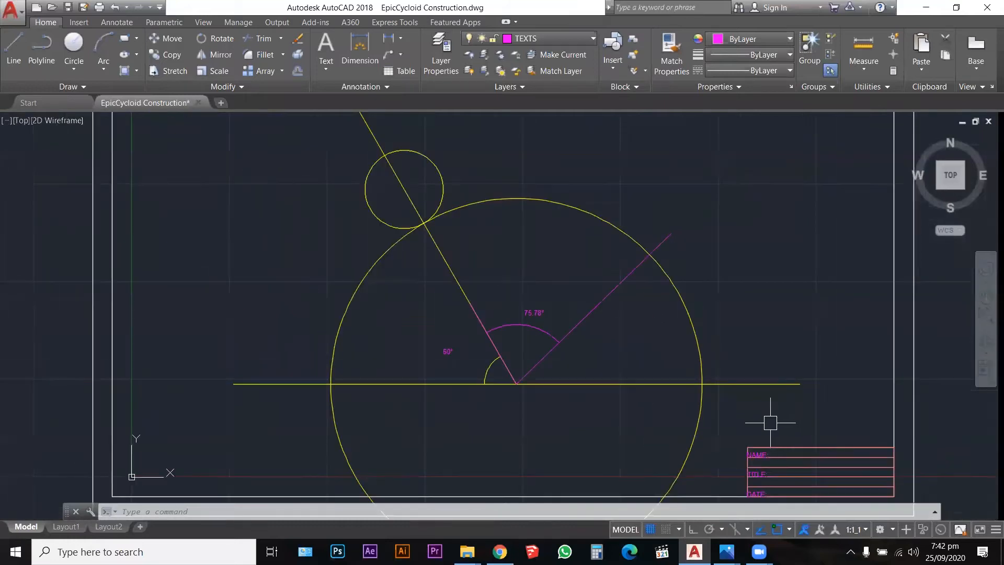
key(Escape)
key(Escape)
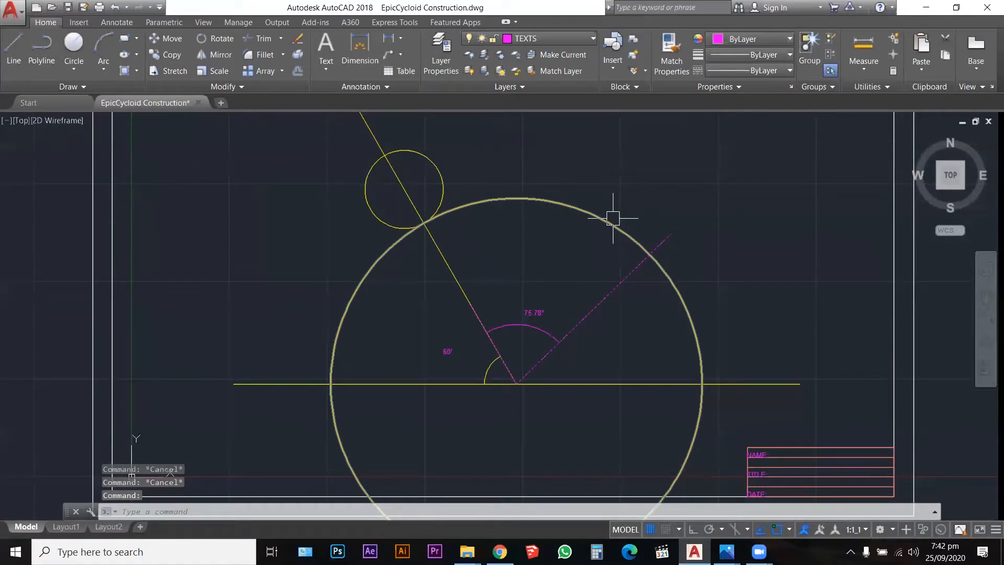
scroll(643, 208, down, 2)
key(Escape)
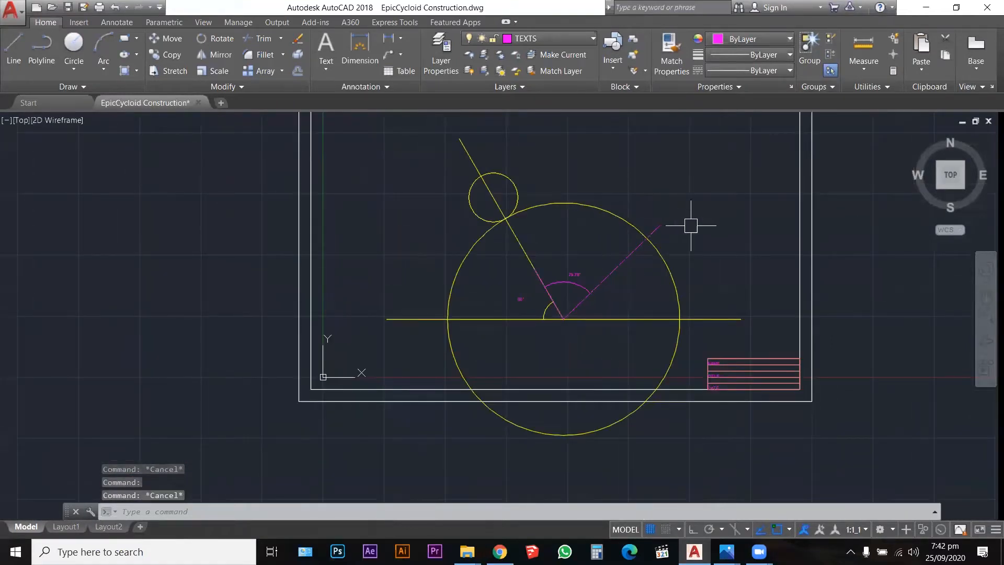
text(l)
key(Return)
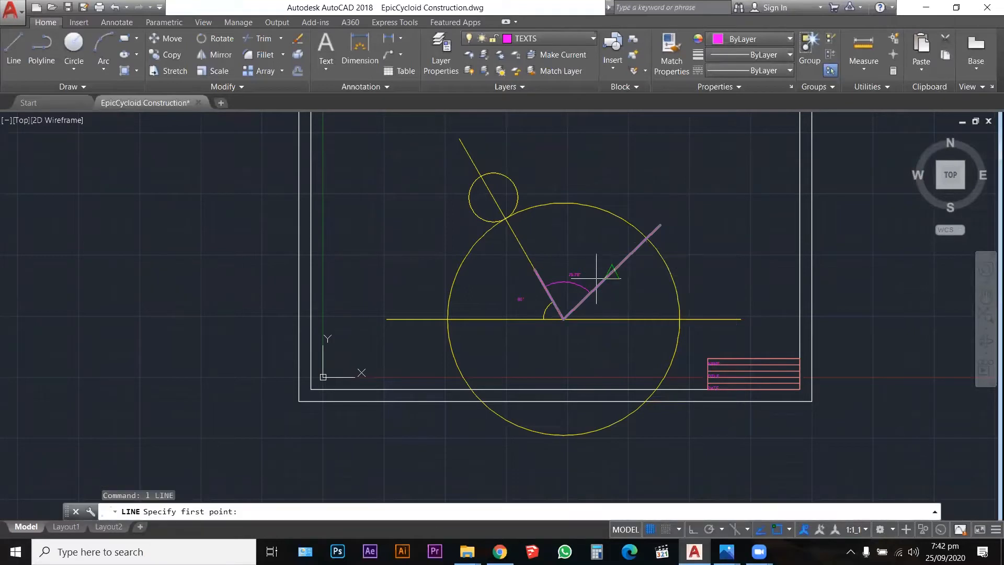
click(563, 319)
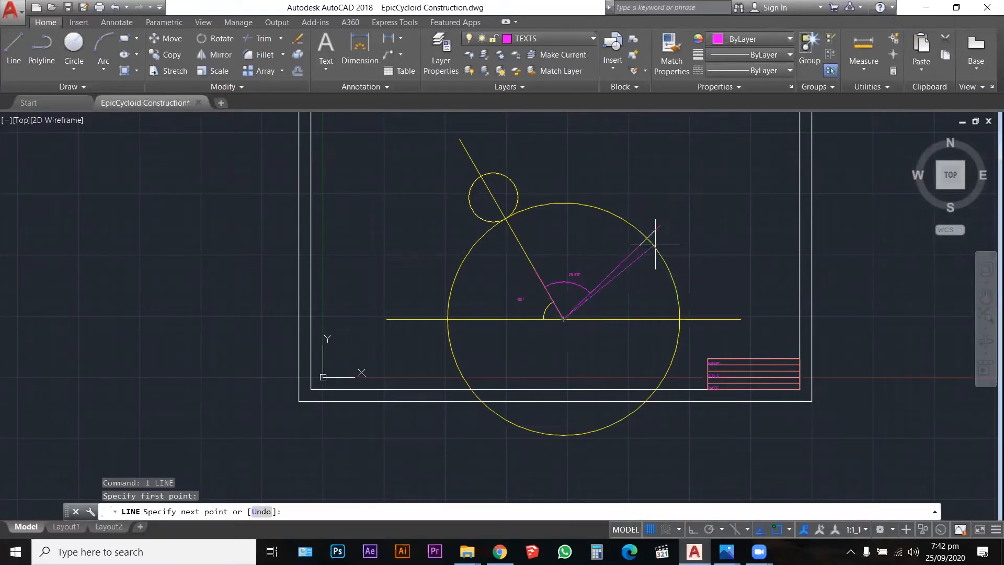
key(Escape)
key(Escape)
key(Escape)
key(Escape)
Explode the 75.78° angle block into separate lines
click(627, 265)
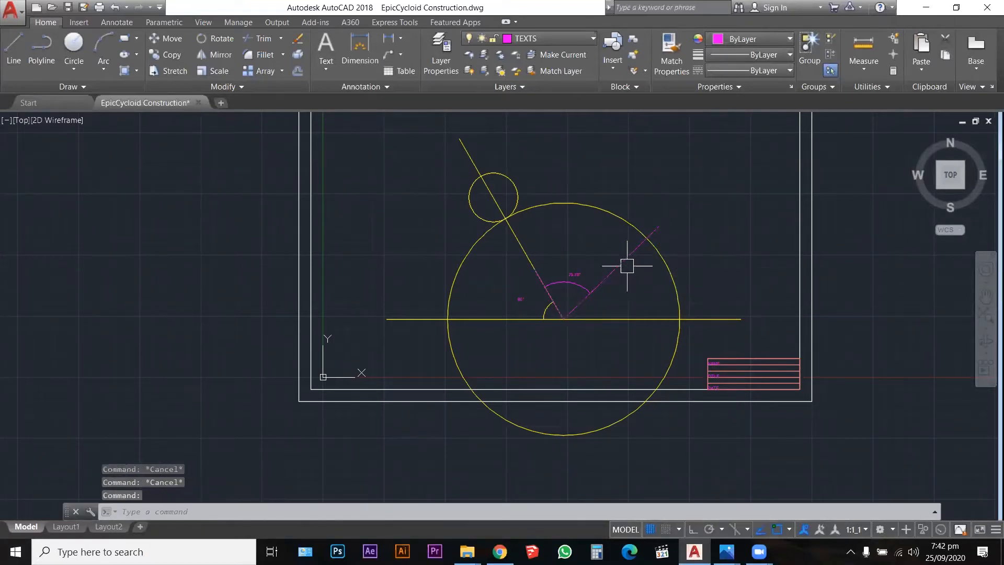
scroll(627, 266, up, 2)
text(e)
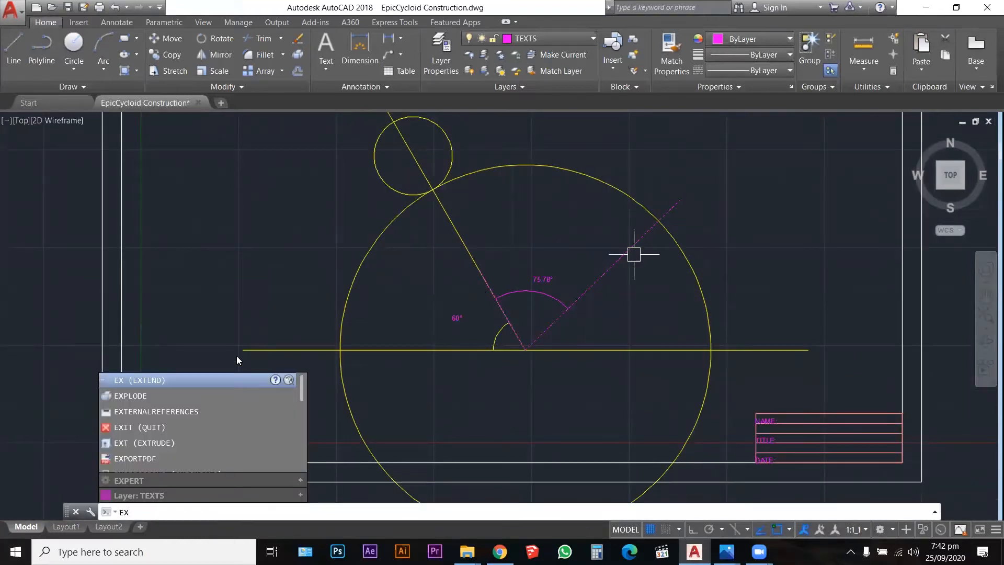
click(149, 394)
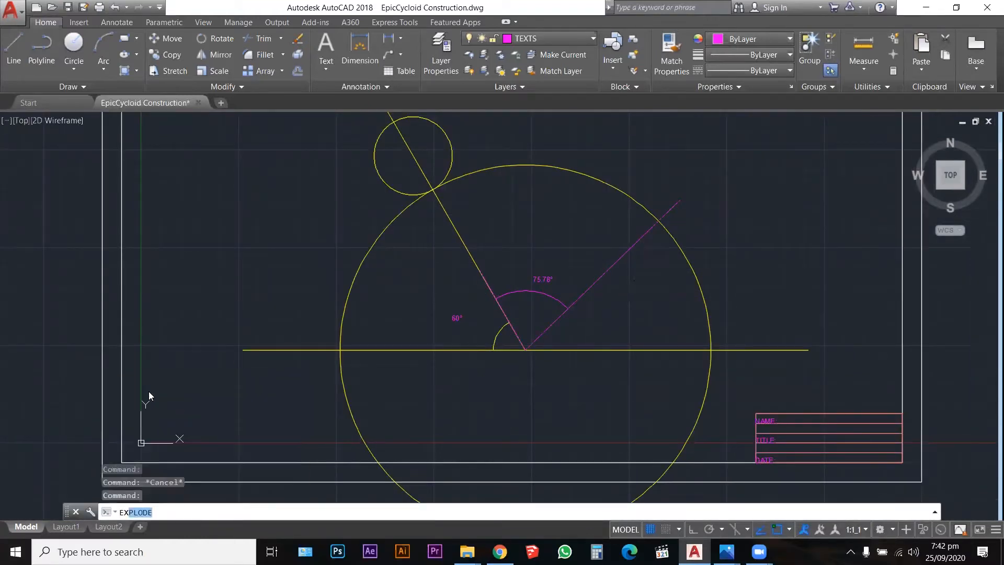
click(626, 261)
key(Escape)
key(Escape)
key(Escape)
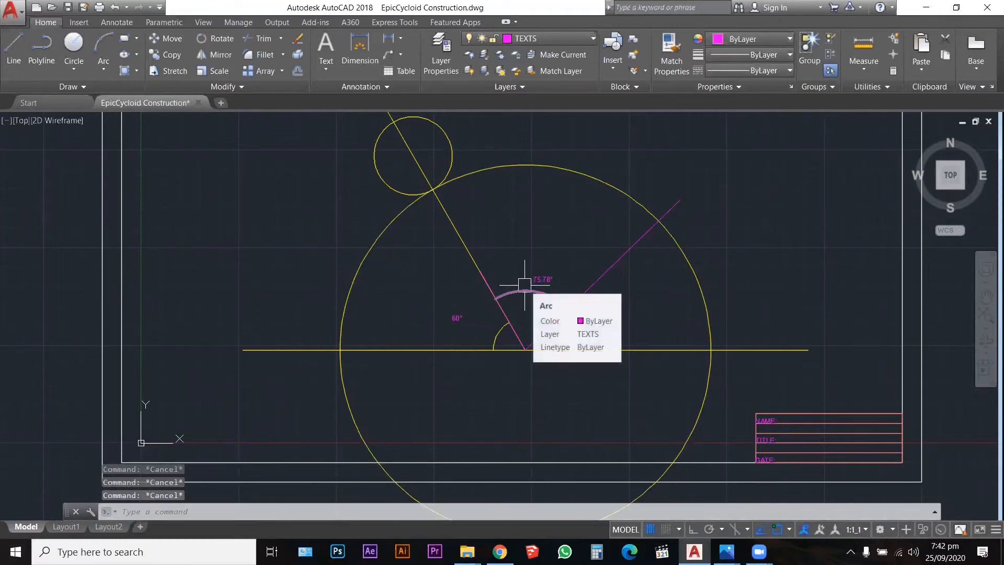
Delete the short magenta leg that overlaps the 60° line
click(503, 310)
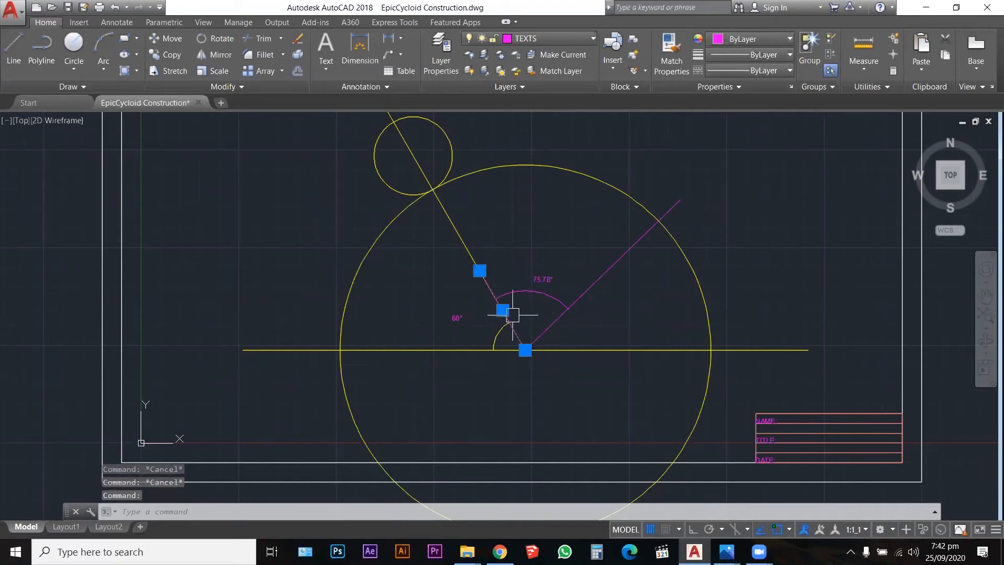
key(Delete)
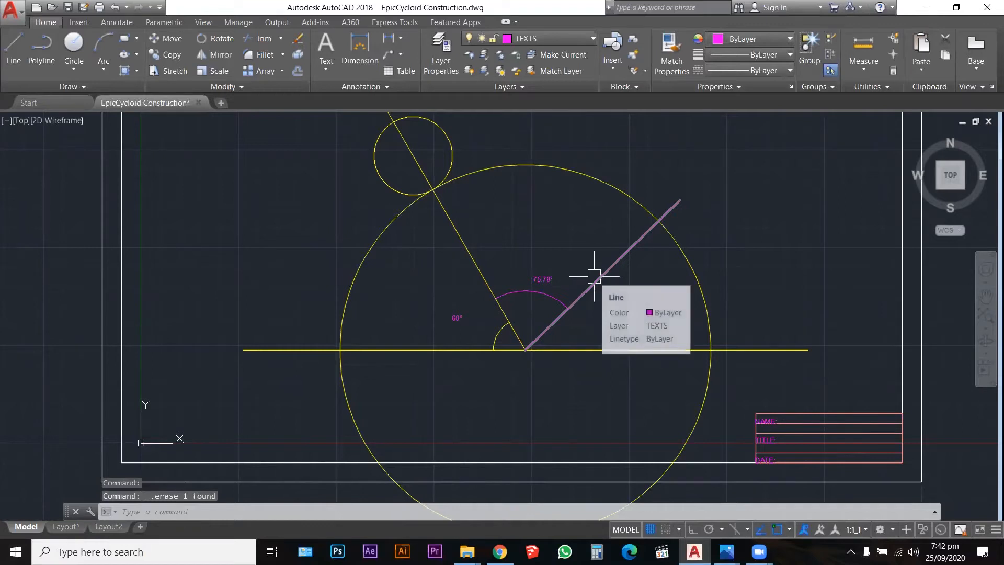
key(Escape)
key(Escape)
key(Escape)
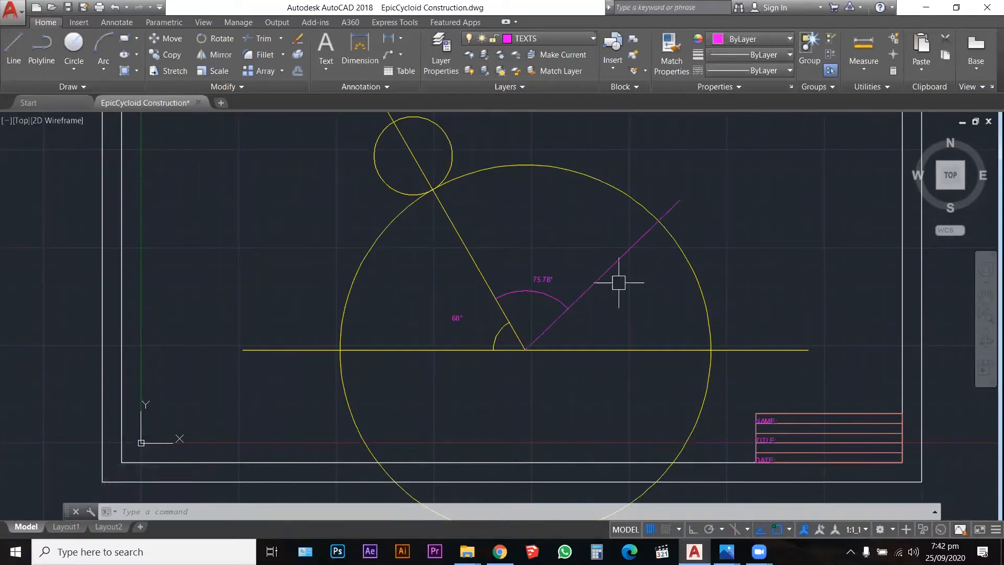
Move the remaining slanted leg of the 75.78° angle to the CONSTRUCTION layer
click(599, 268)
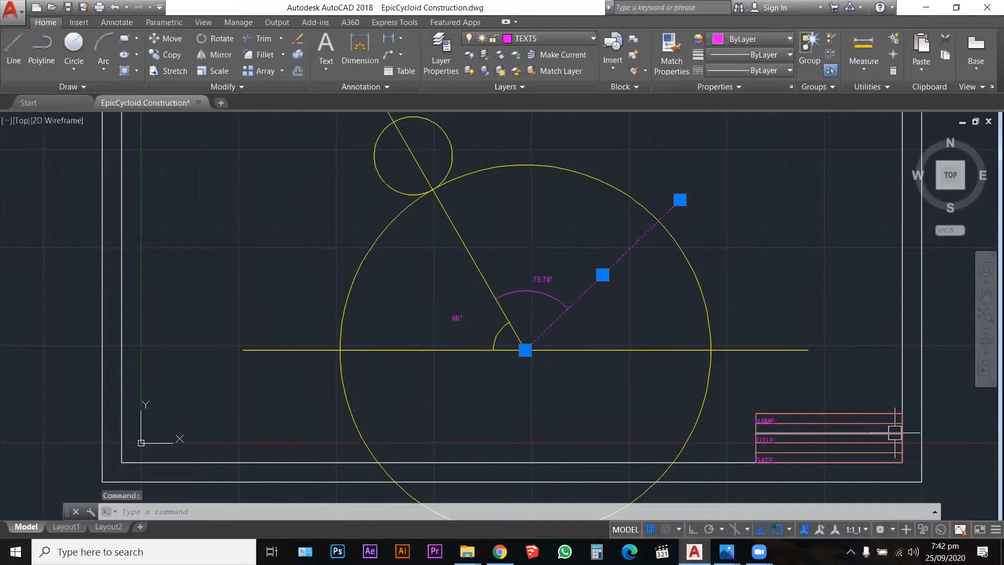
click(586, 39)
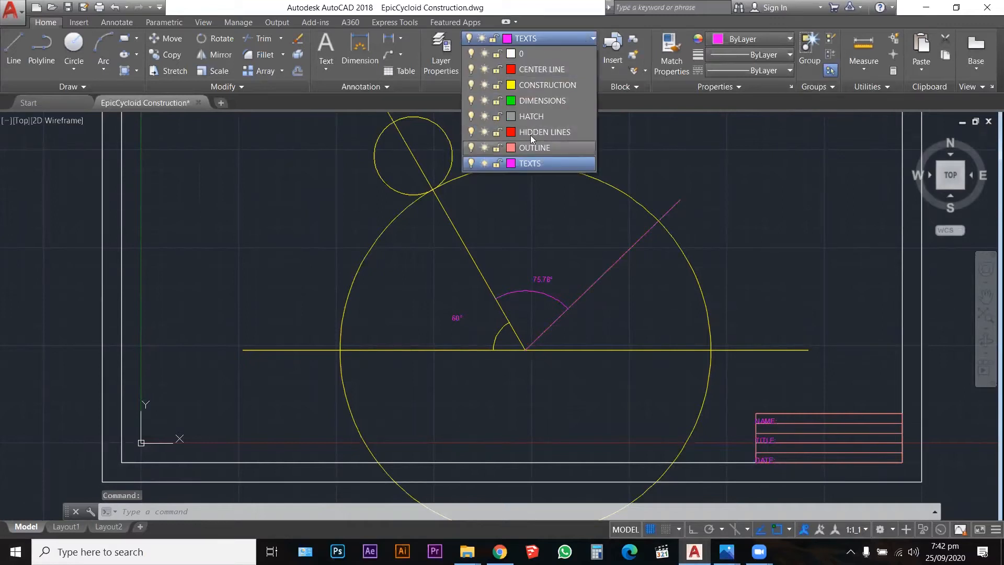
click(541, 85)
click(743, 272)
key(Escape)
key(Escape)
key(Escape)
key(Escape)
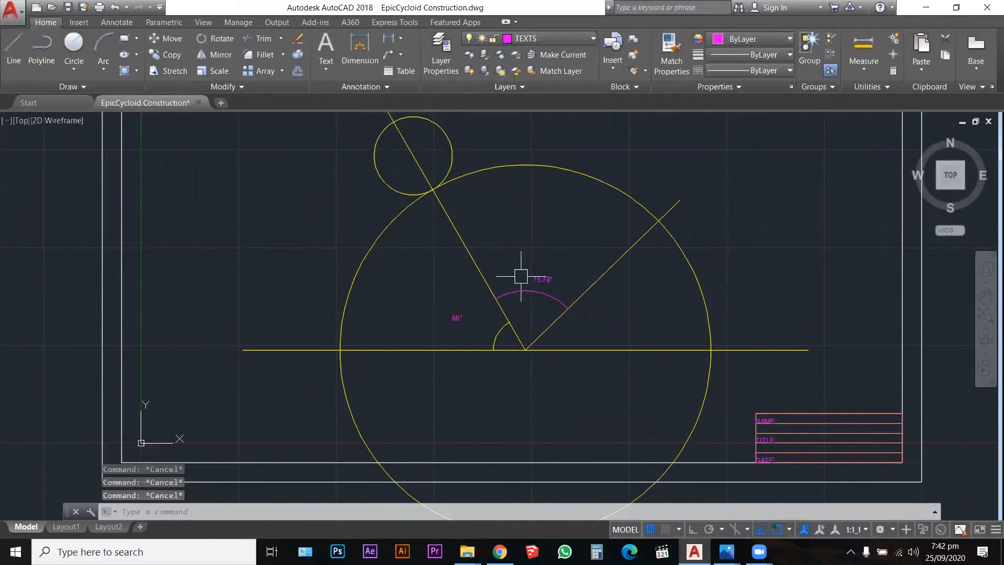
click(498, 338)
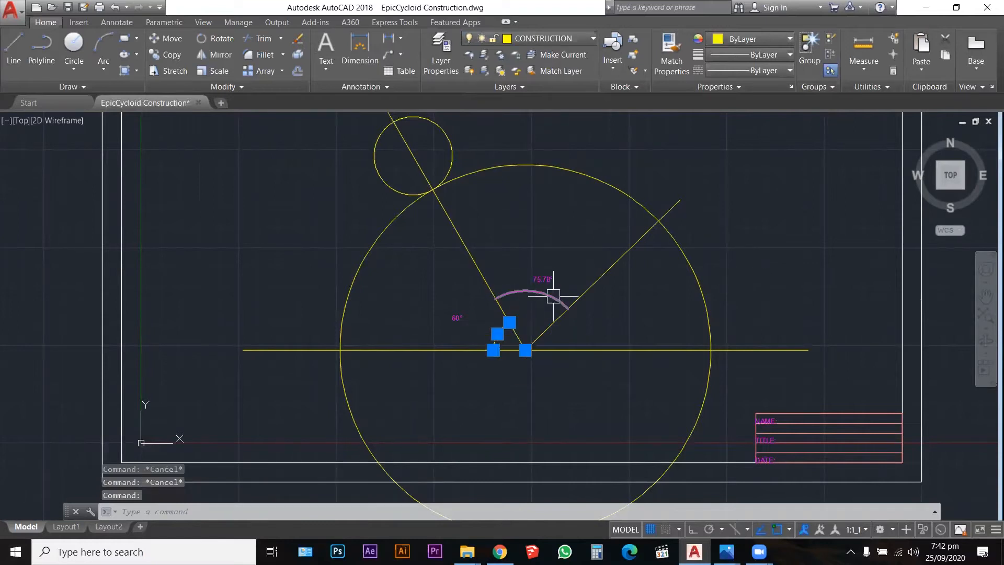
key(Escape)
key(Delete)
text(m)
key(Return)
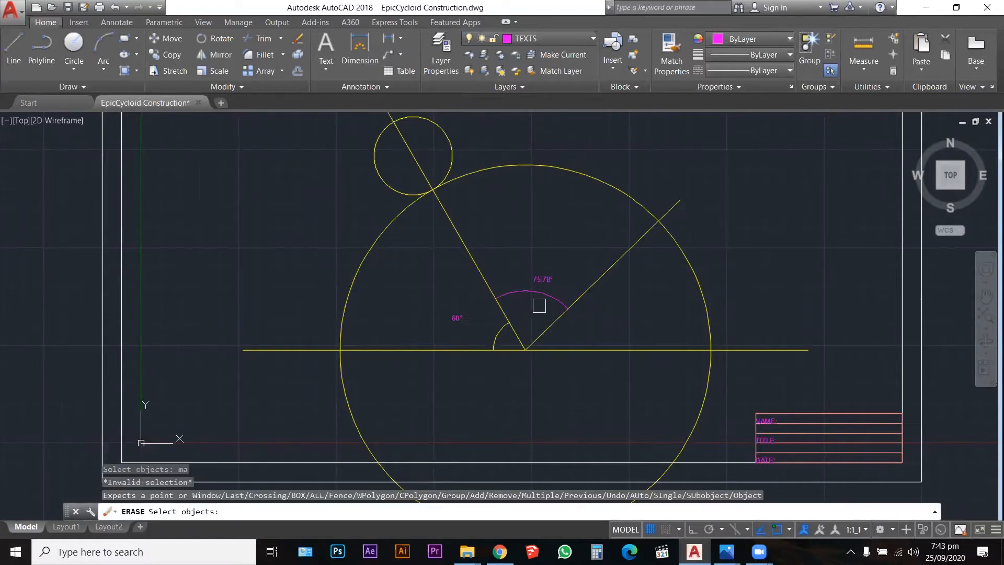
click(542, 292)
click(500, 331)
key(Escape)
key(Escape)
key(Escape)
key(Escape)
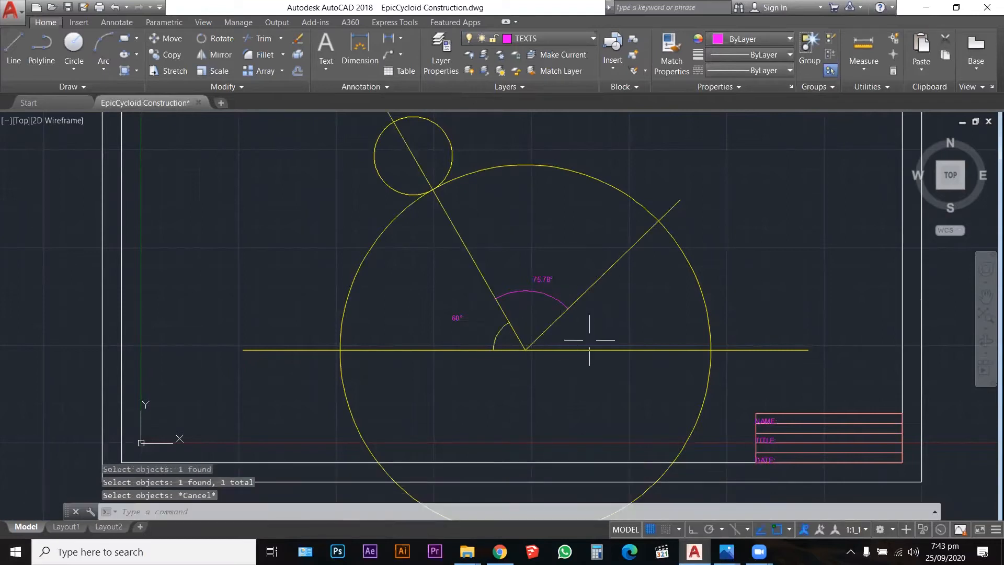
Match the 60° angle arc's properties to those of the magenta 75.78° angle arc
text(ma)
key(Return)
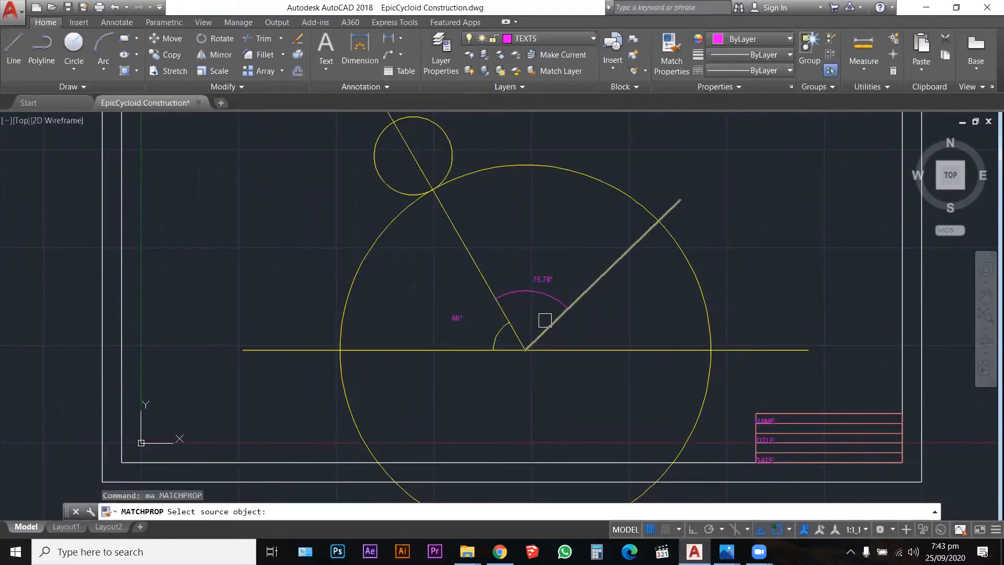
click(529, 297)
key(Escape)
key(Escape)
key(Escape)
key(Escape)
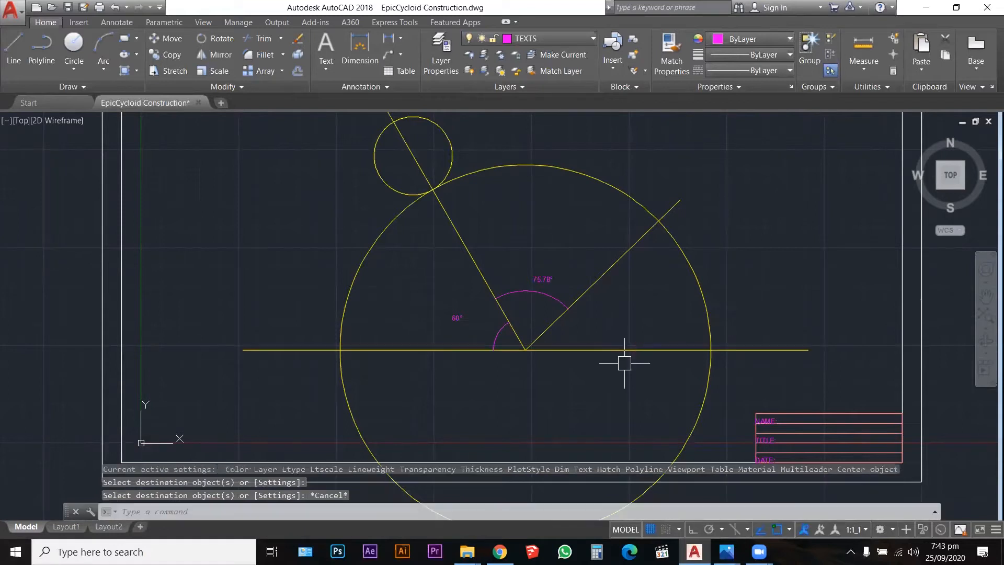
Trim the base circle to the arc between the 60° line and the slanted 75.78° leg
scroll(623, 329, down, 4)
scroll(638, 285, up, 2)
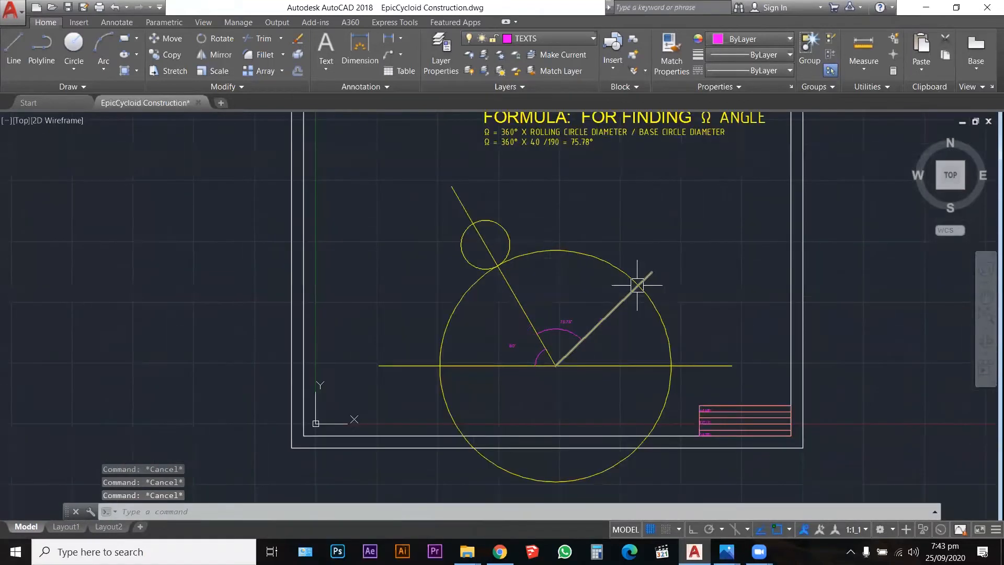
text(tr)
key(Return)
click(701, 323)
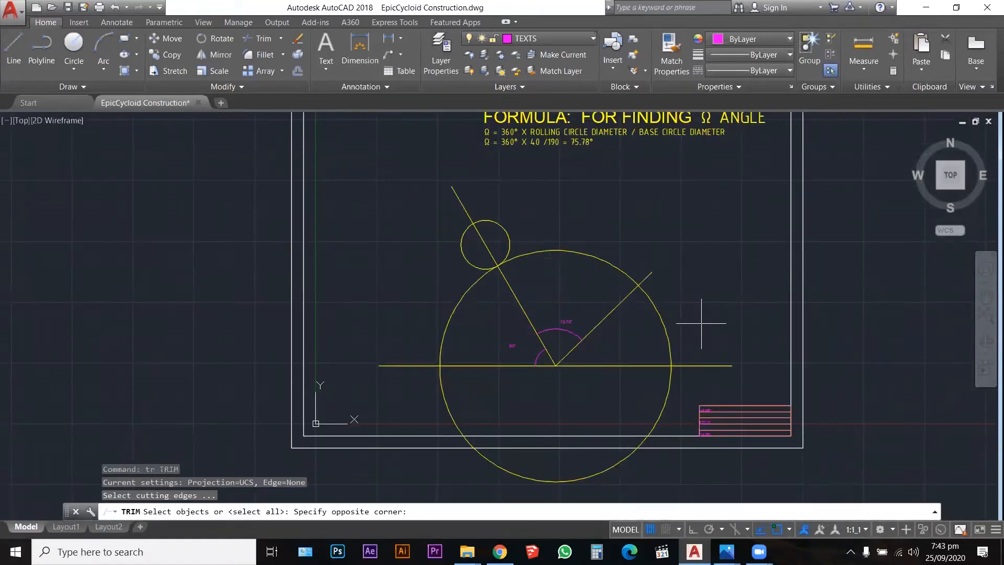
click(424, 173)
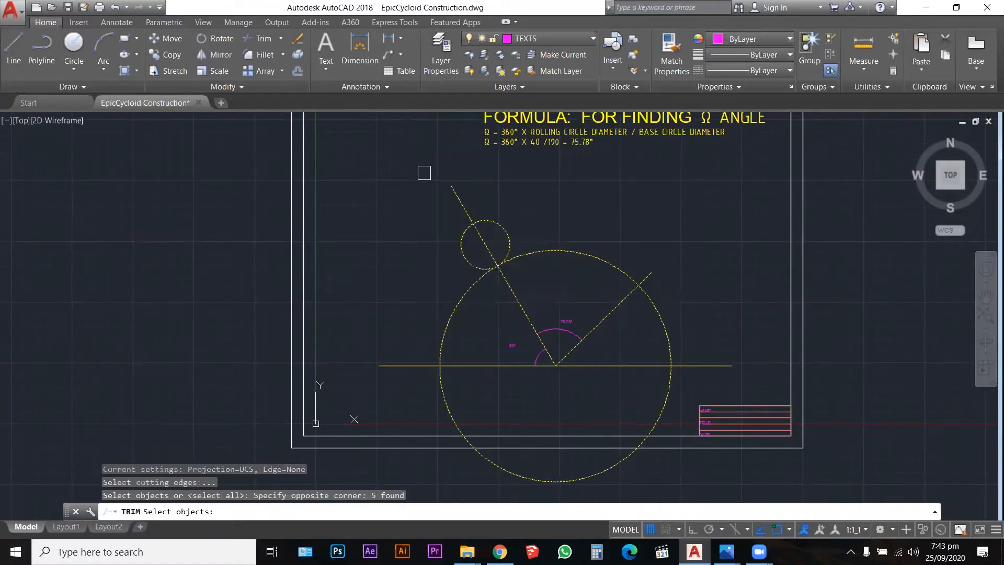
key(Return)
click(455, 291)
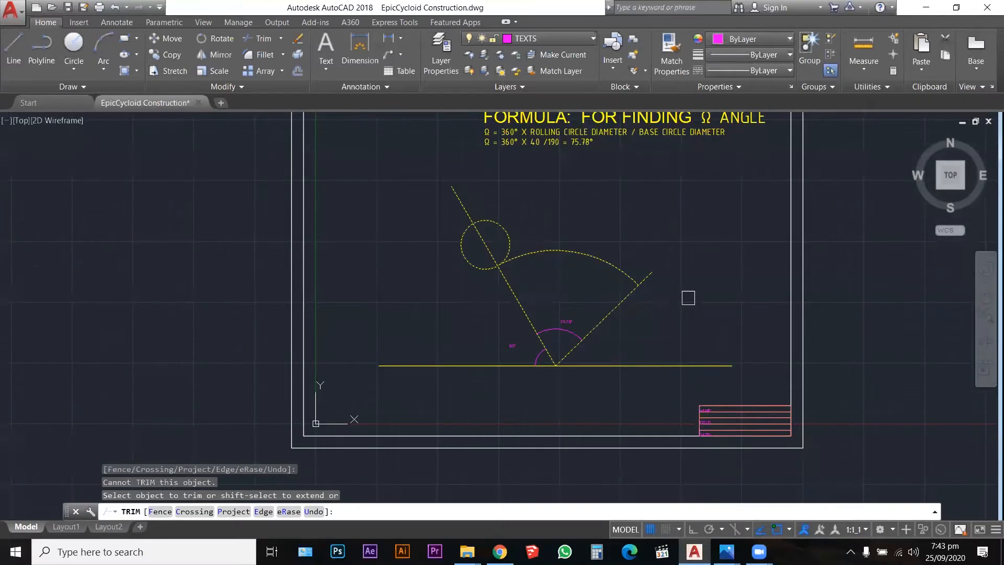
key(Escape)
key(Escape)
key(Escape)
Add a multiline text label A where the base arc meets the rolling circle and the 60° line
scroll(710, 240, up, 2)
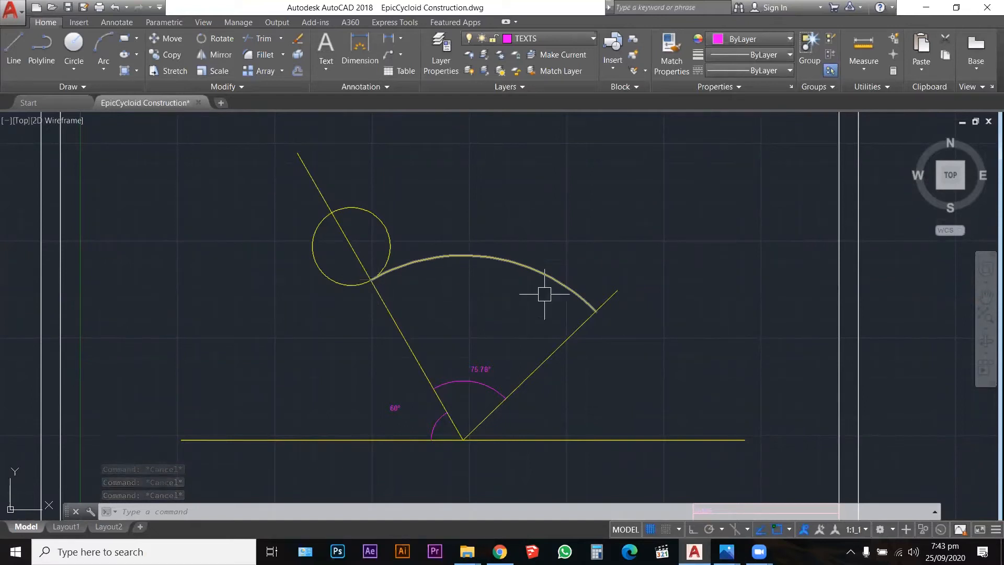
text(mt)
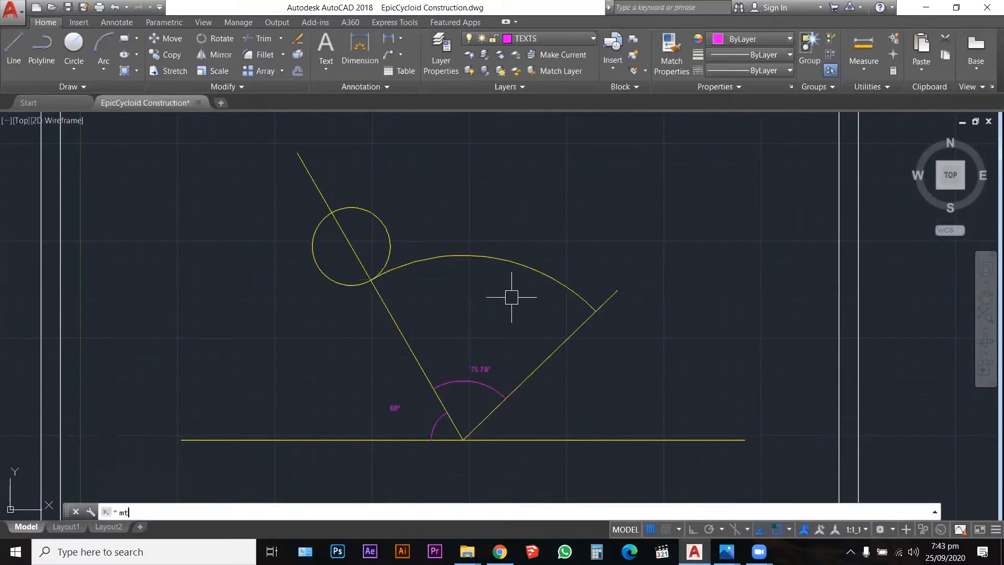
key(Return)
click(370, 280)
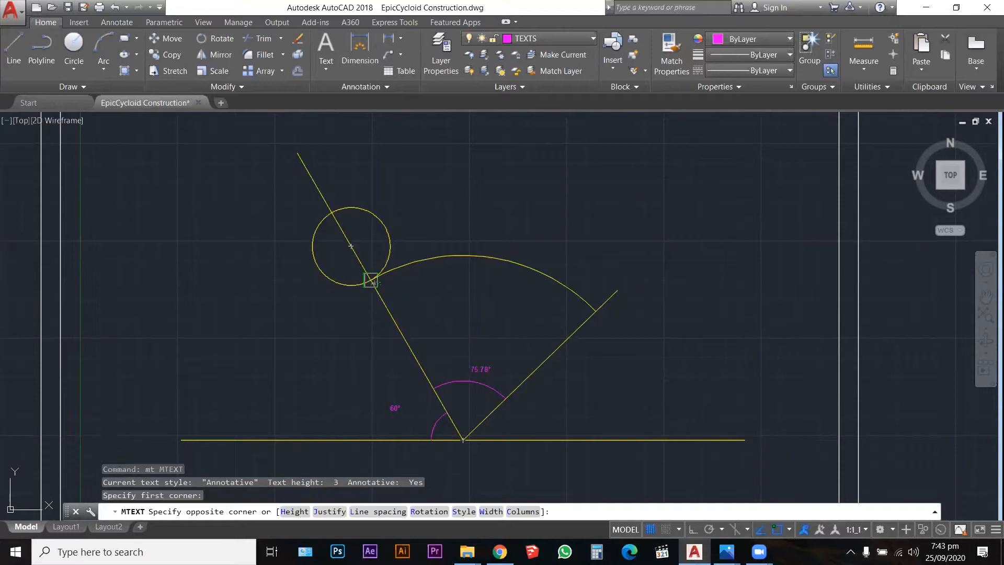
click(416, 306)
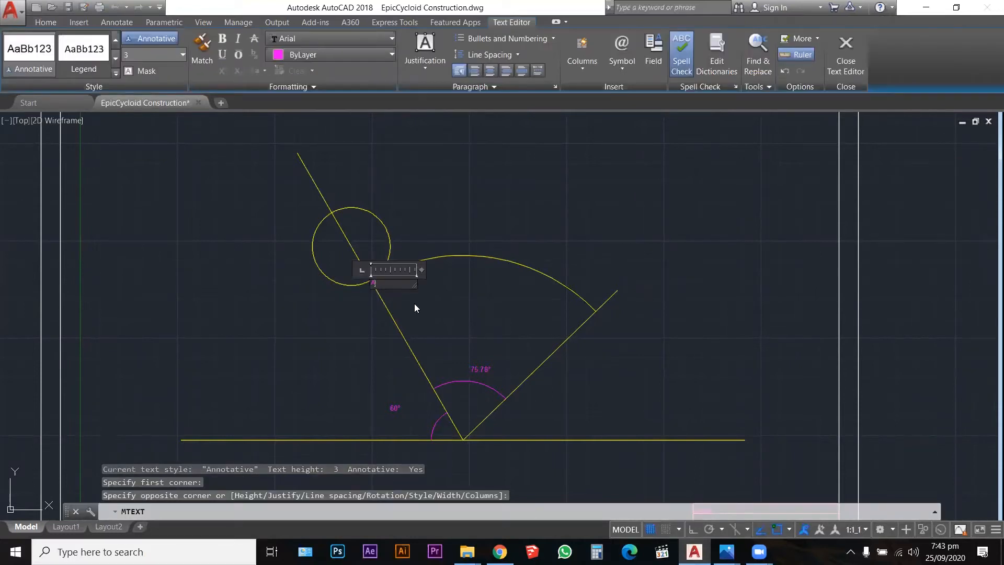
click(421, 317)
Add a multiline text label B at the base arc's other end, on the 75.78° leg
text(mt)
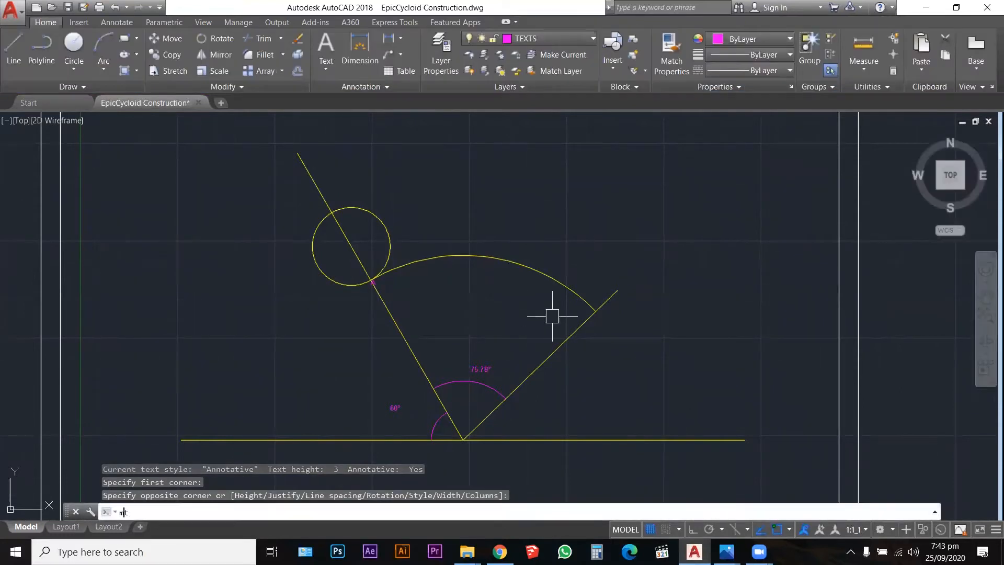
key(Return)
click(595, 311)
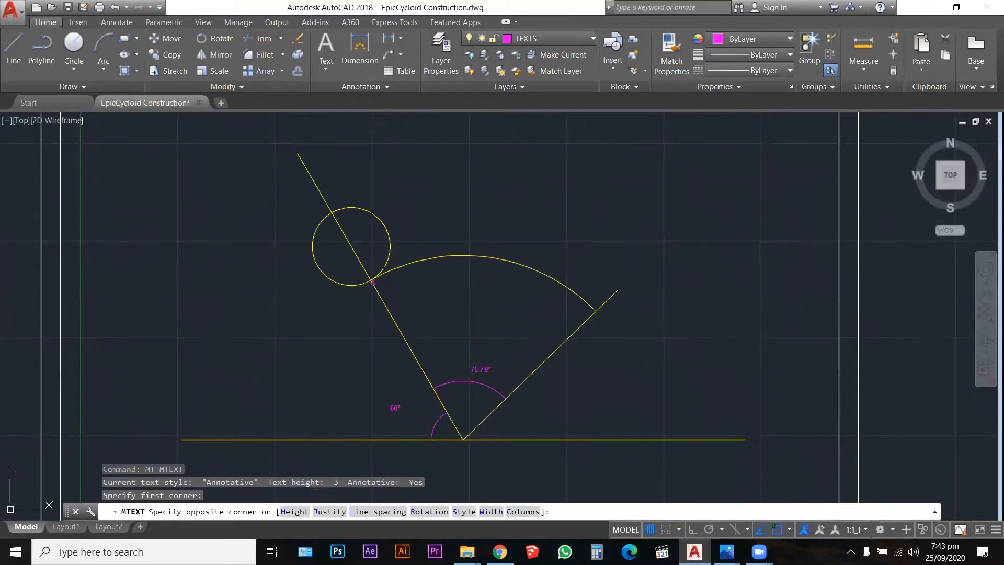
click(623, 331)
key(Escape)
key(Escape)
key(Escape)
key(Escape)
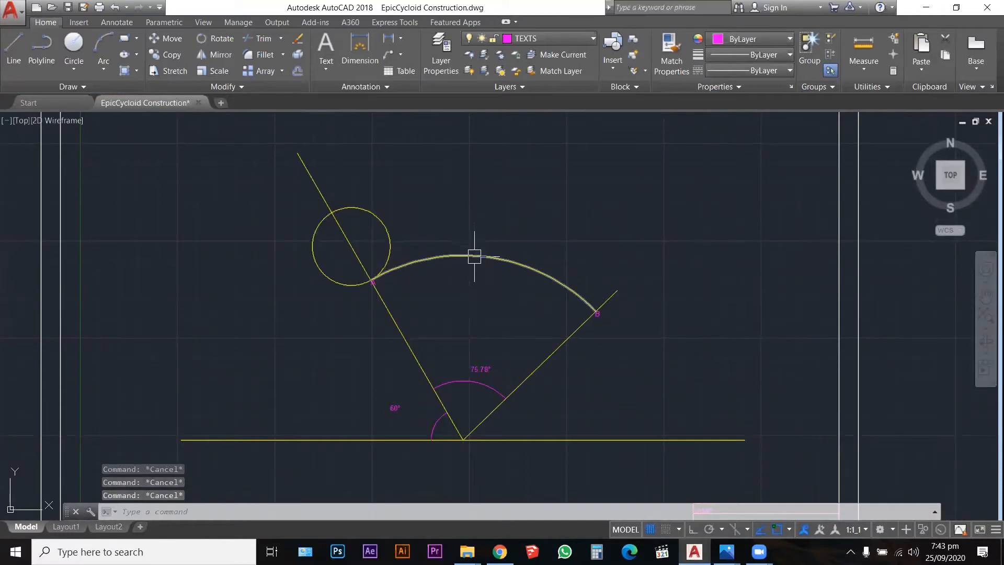
Divide the rolling circle into 12 equal segments with point markers
click(475, 256)
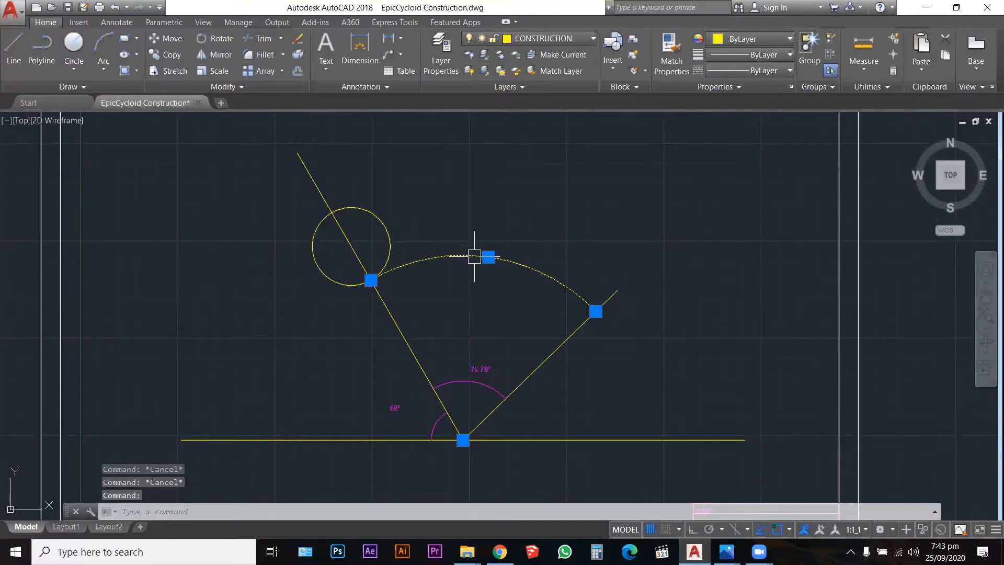
key(Escape)
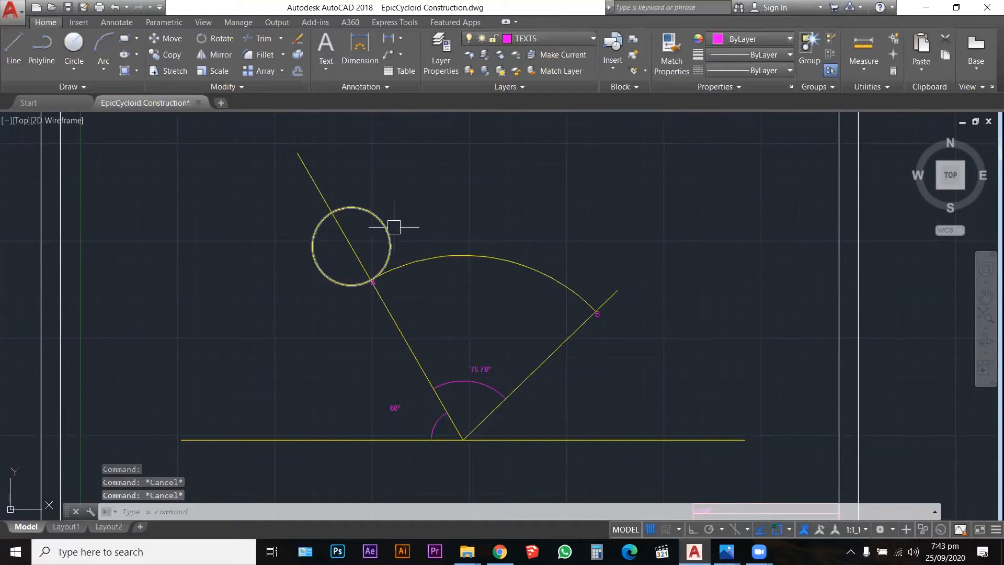
text(dvi)
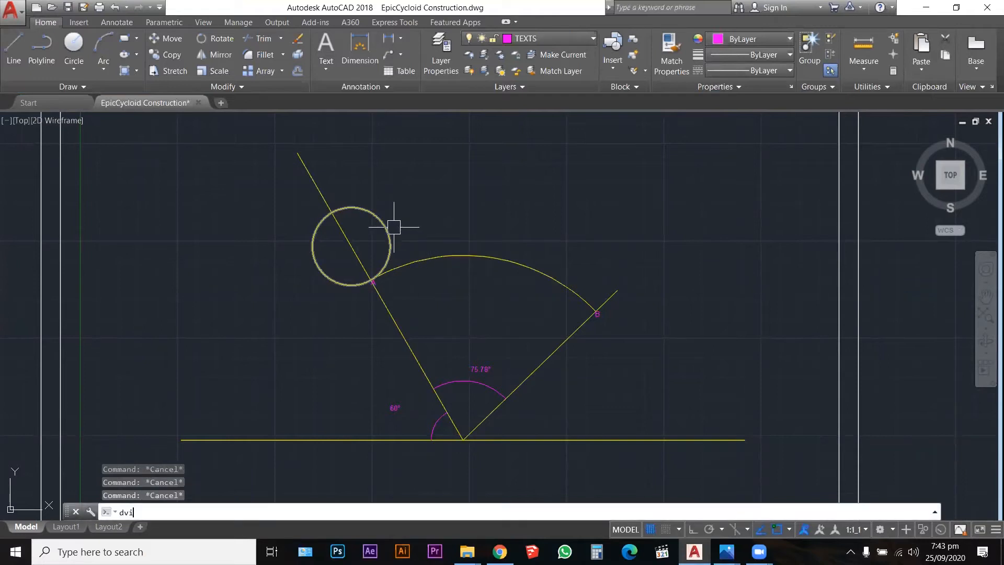
key(BackSpace)
key(BackSpace)
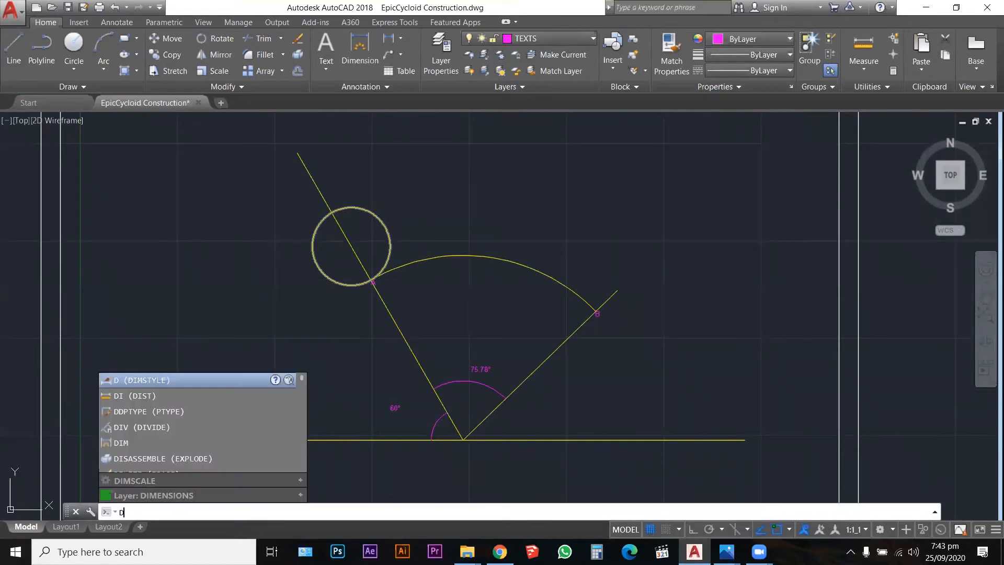
key(Escape)
key(Escape)
text(i)
scroll(352, 214, up, 5)
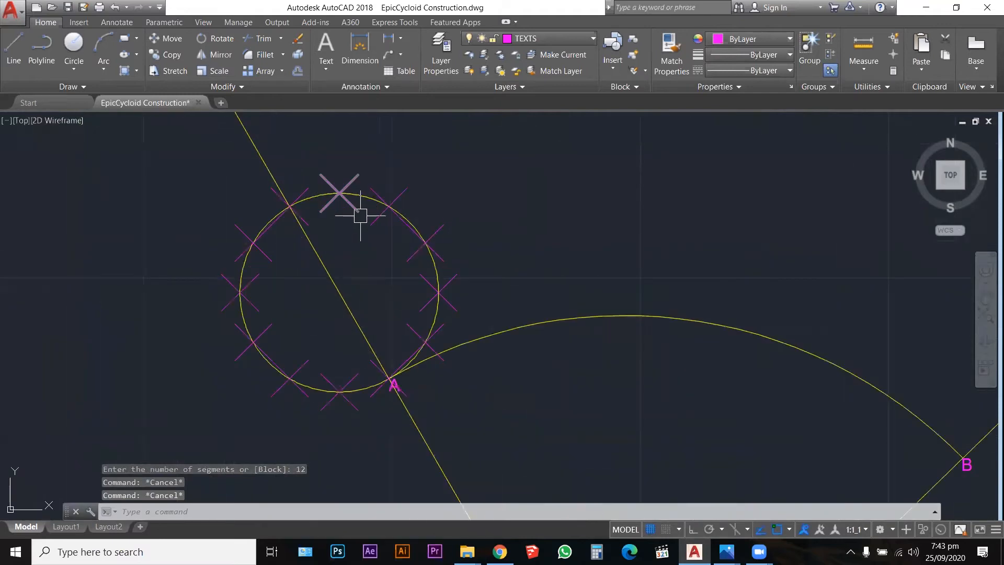
Set the point style to a circle with an X through it, at a size of 2% relative to the screen
key(Escape)
text(ddp)
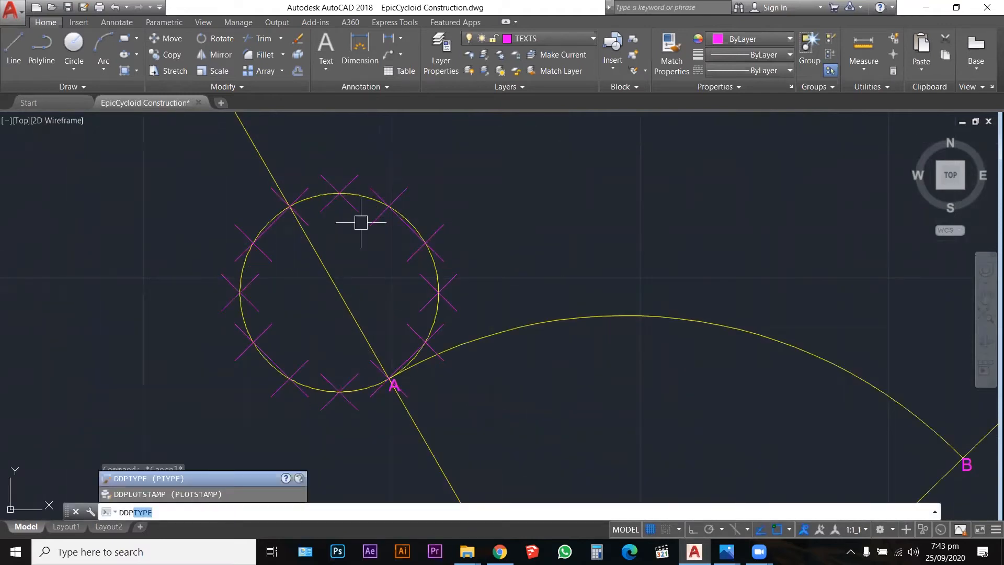
key(Return)
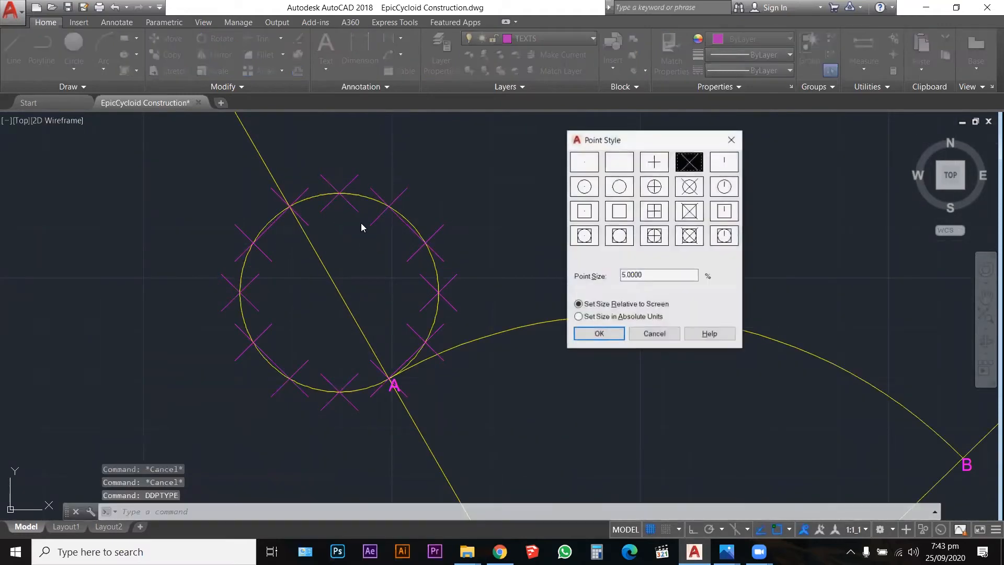
drag(655, 275, 541, 271)
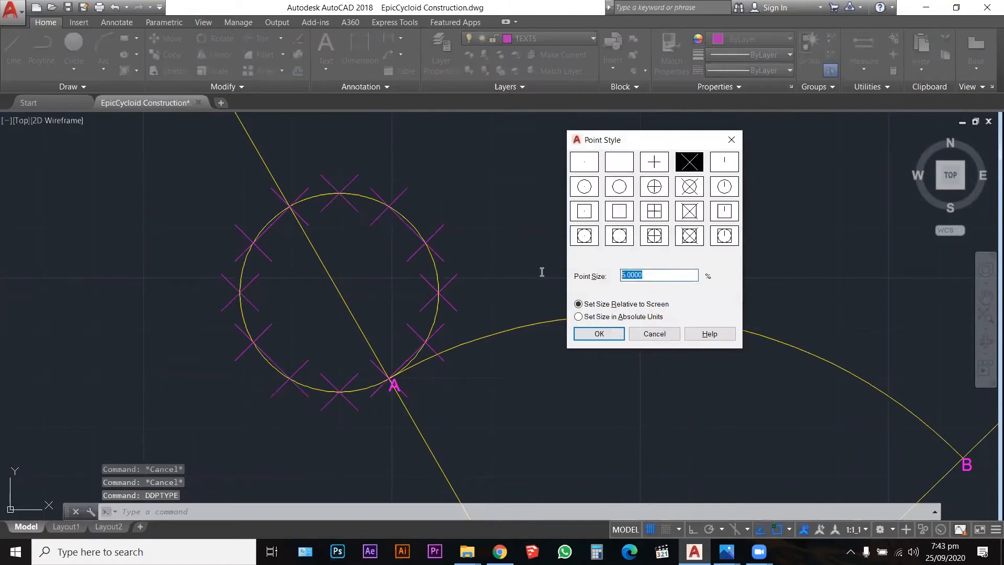
text(2)
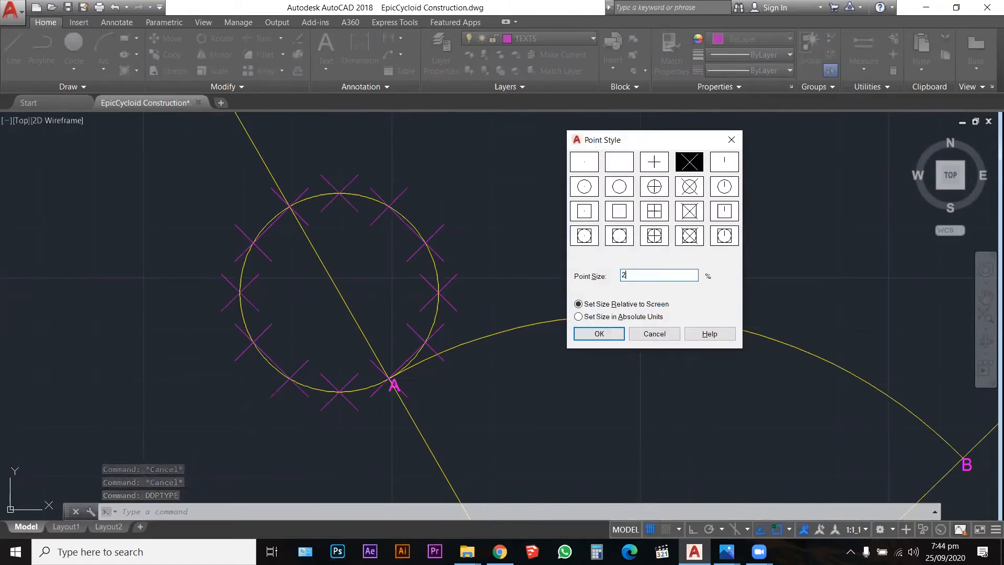
click(688, 185)
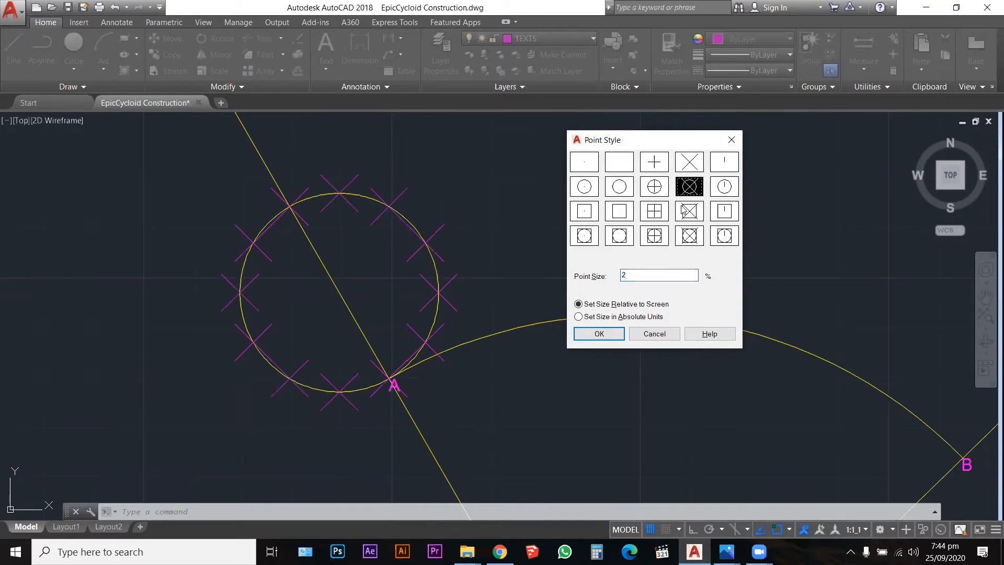
click(599, 333)
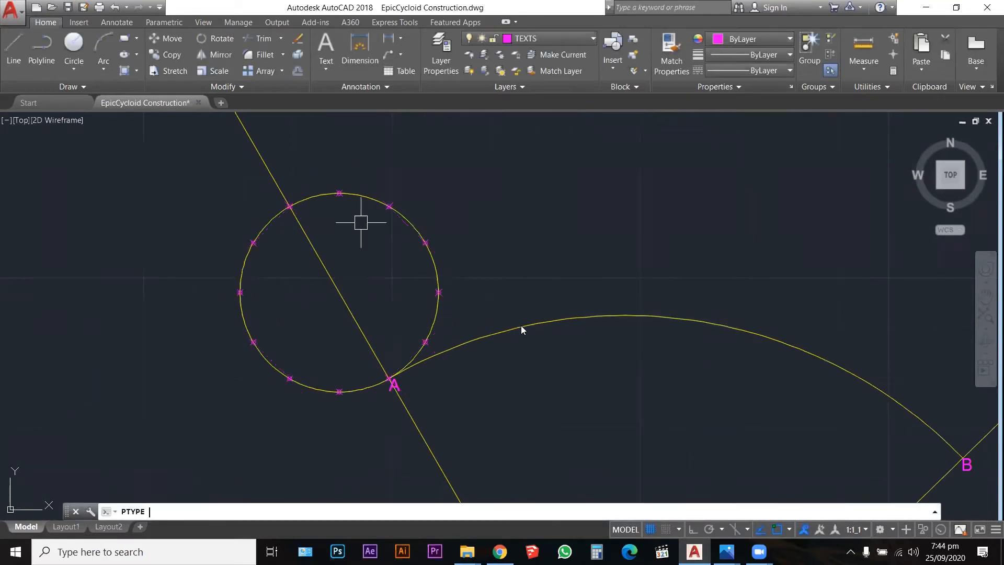
key(Escape)
key(Escape)
key(Escape)
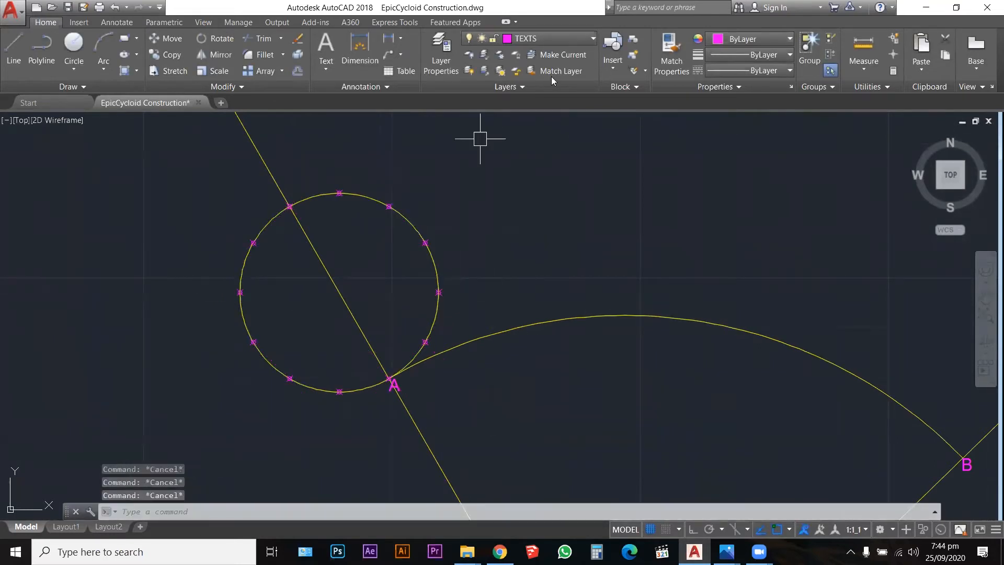
On the CONSTRUCTION layer, draw the rolling circle's vertical and horizontal diameters between opposite division points
click(572, 38)
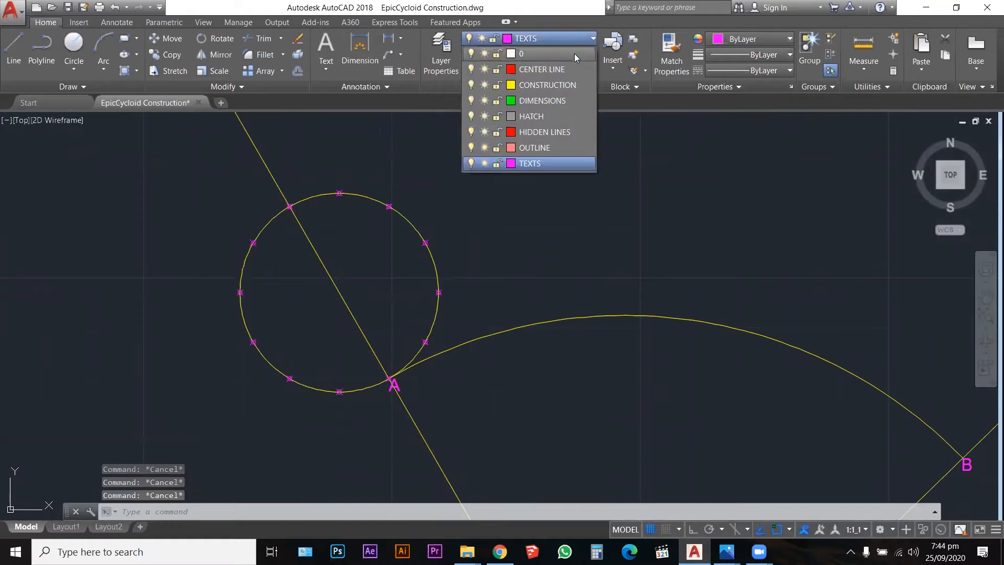
click(556, 90)
text(l)
key(Return)
click(339, 193)
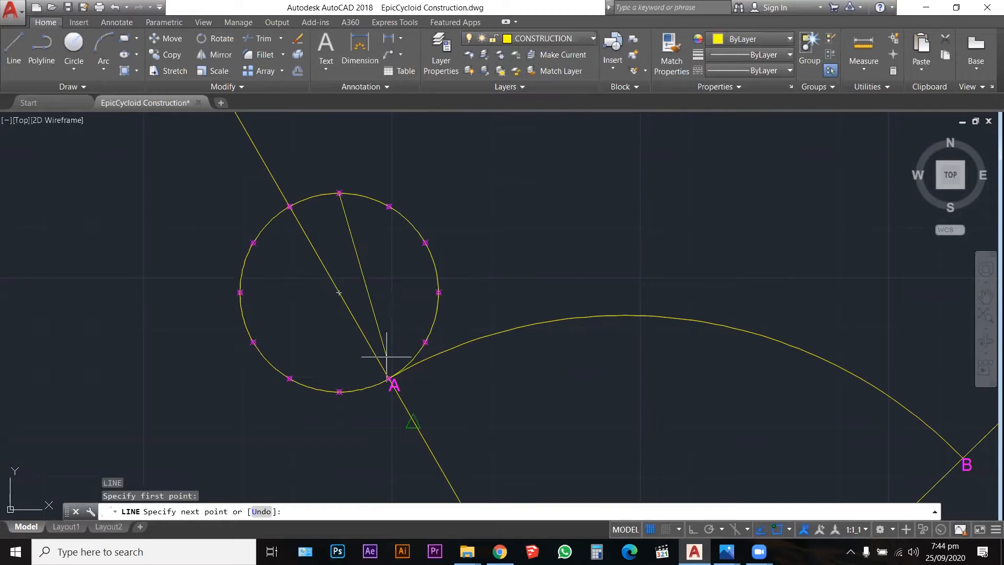
click(356, 382)
key(Return)
key(Return)
click(438, 292)
click(240, 292)
key(Escape)
key(Escape)
Draw the three remaining slanted diameters between opposite division points of the rolling circle
key(F8)
text(l)
key(Return)
click(425, 341)
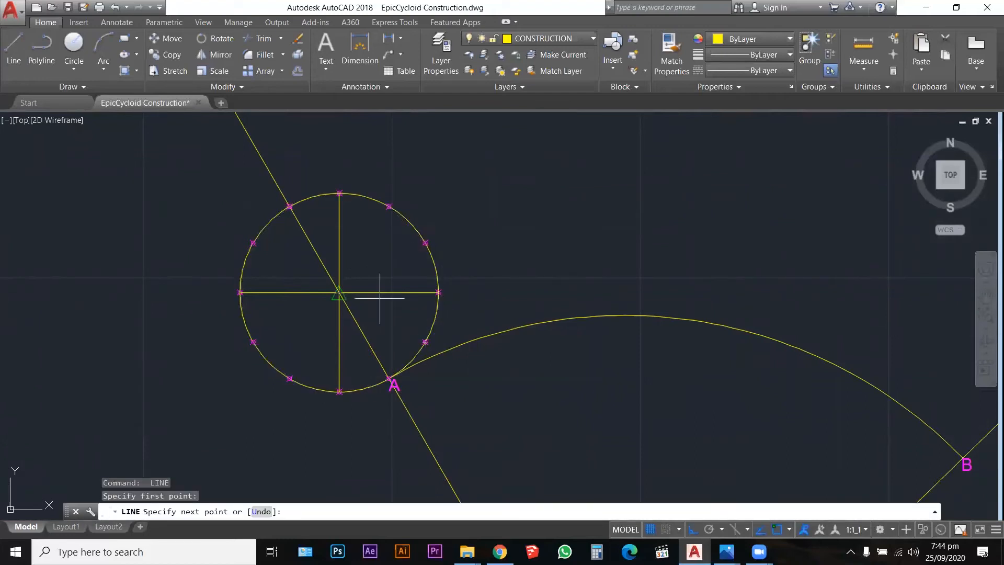
click(254, 242)
key(Return)
key(Return)
click(389, 206)
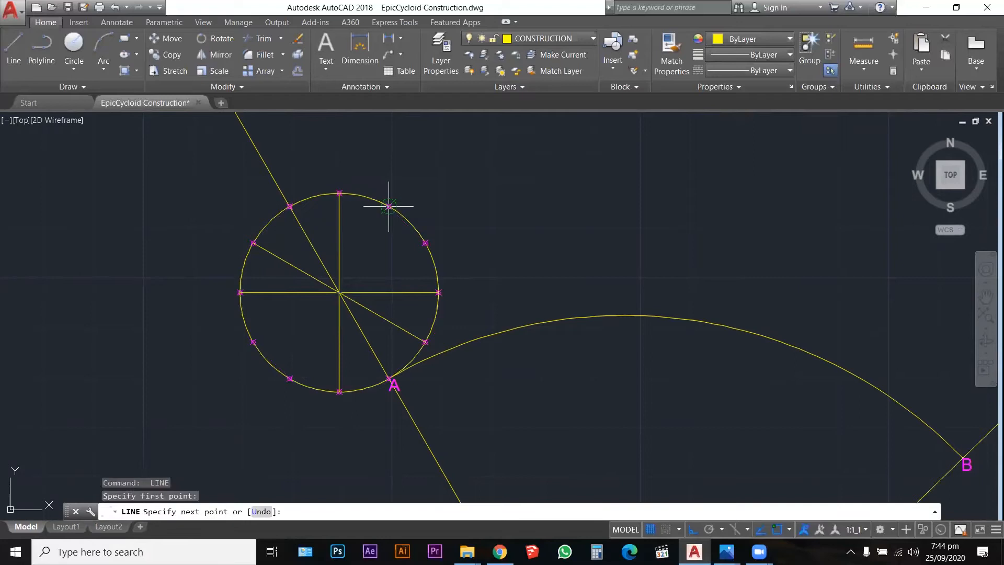
click(290, 378)
key(Return)
key(Return)
click(425, 242)
click(253, 341)
key(Escape)
Add a multiline text label C just below the vertex where the two angle legs meet the horizontal baseline
scroll(311, 267, down, 4)
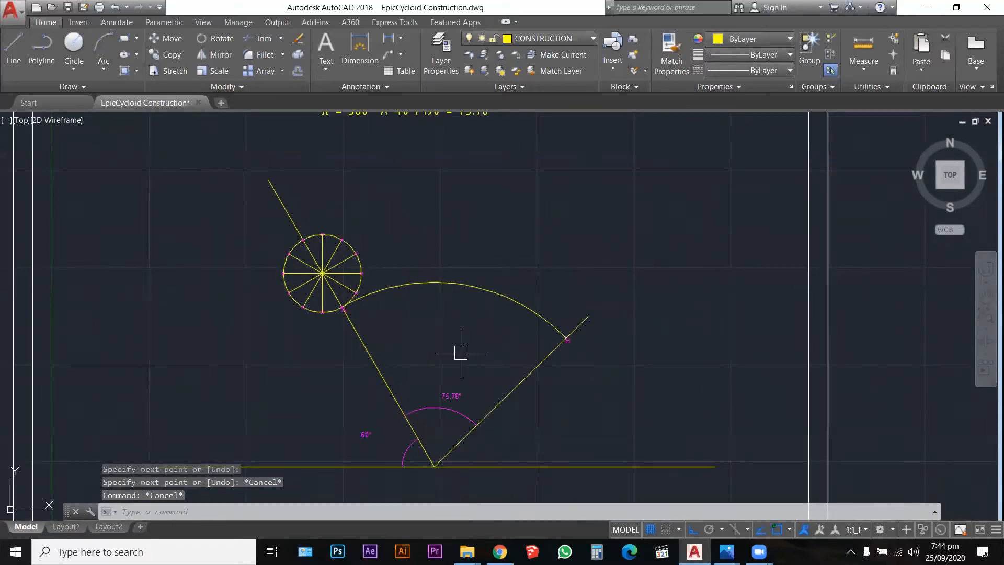
scroll(334, 230, down, 2)
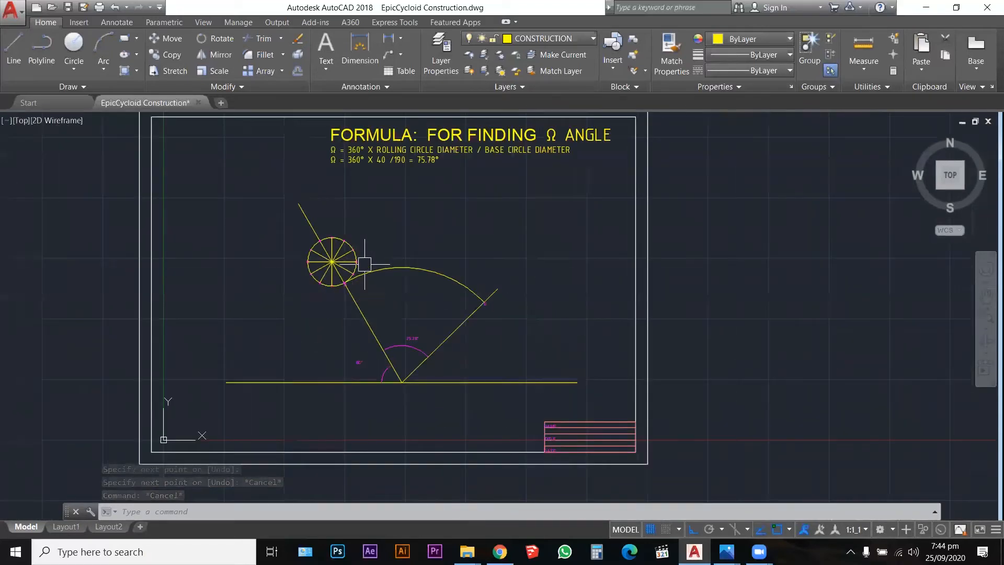
scroll(396, 348, up, 2)
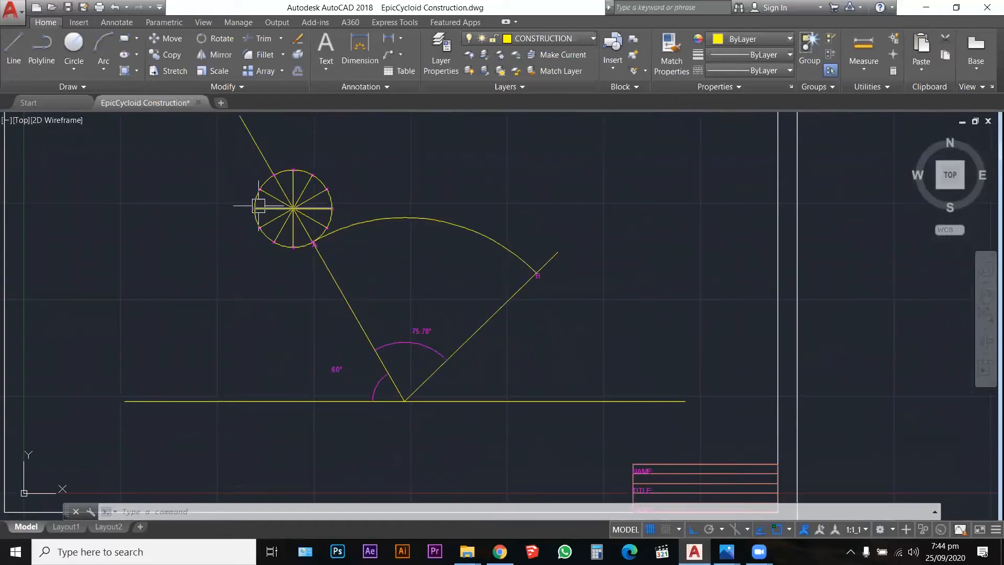
scroll(398, 393, up, 3)
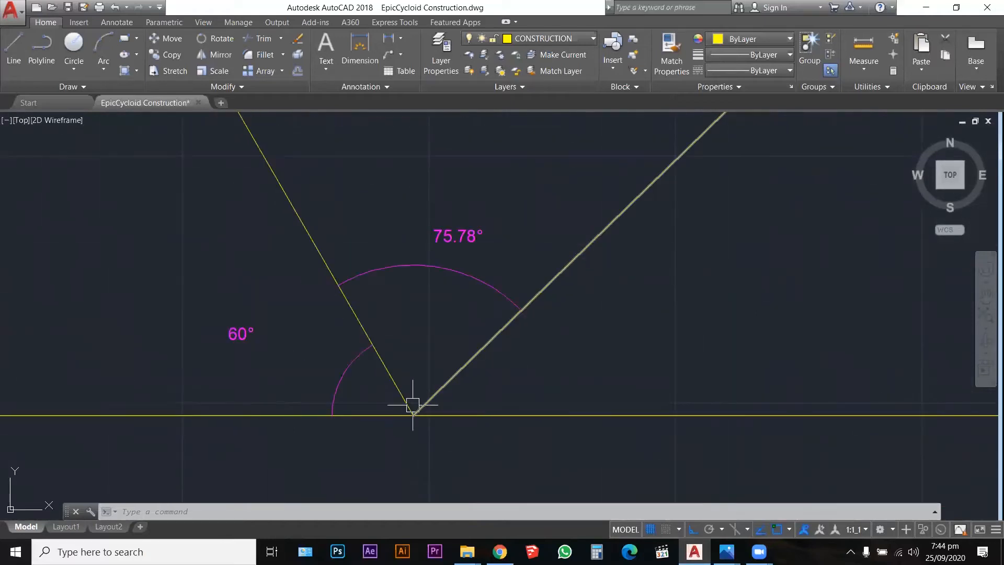
text(MT)
key(Return)
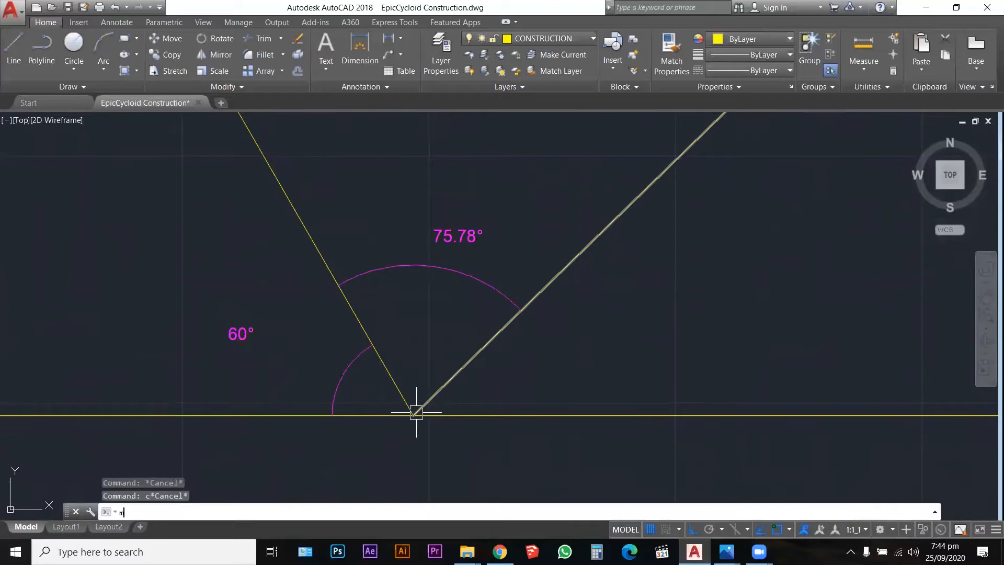
click(413, 413)
click(478, 435)
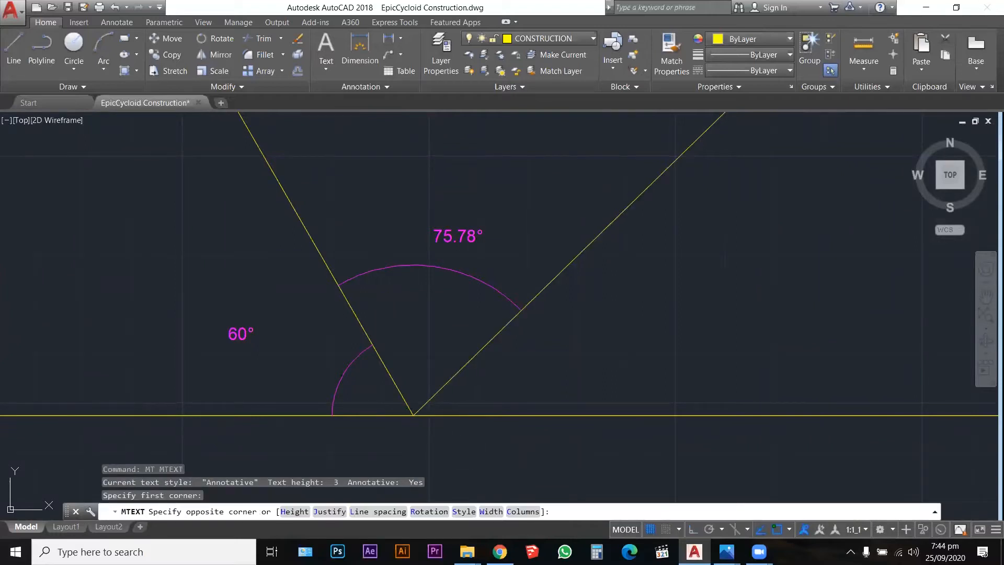
text(C)
click(489, 429)
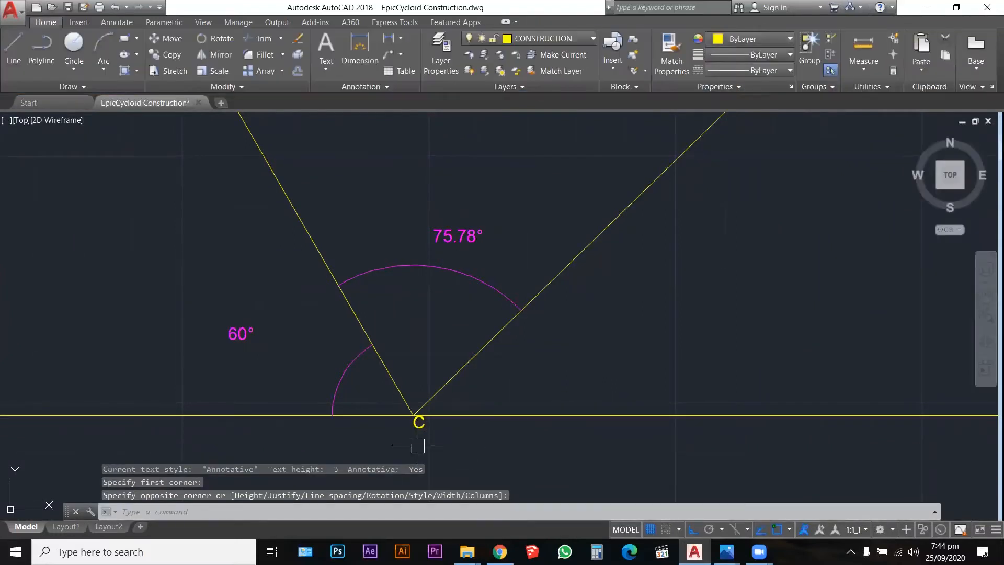
Match the label C's properties to those of the magenta 75.78° text
text(ma)
key(Return)
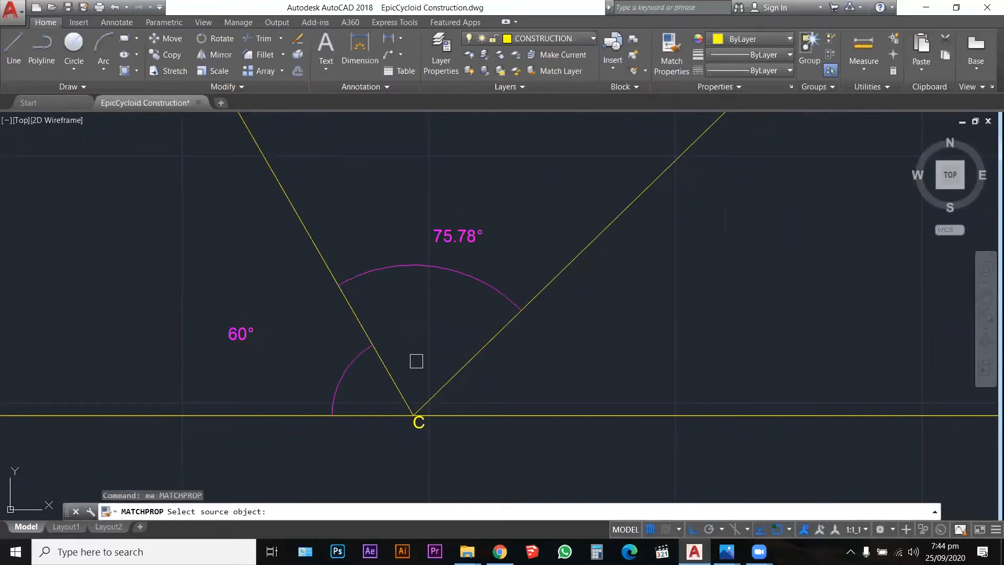
click(444, 243)
click(418, 423)
key(Escape)
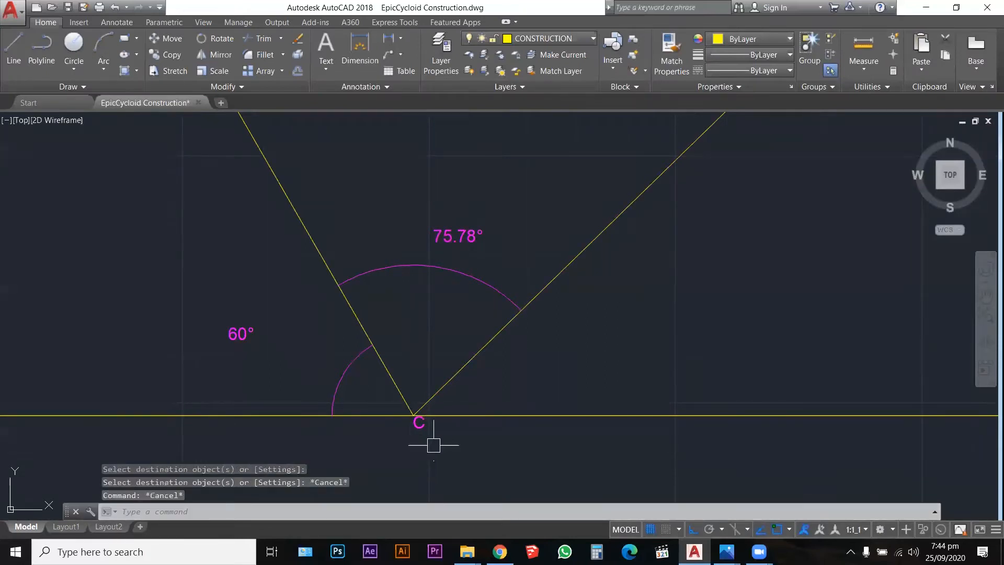
key(Escape)
Draw a circle centred at C through the rolling circle's first division point above A, on the side of the base arc
scroll(433, 444, down, 4)
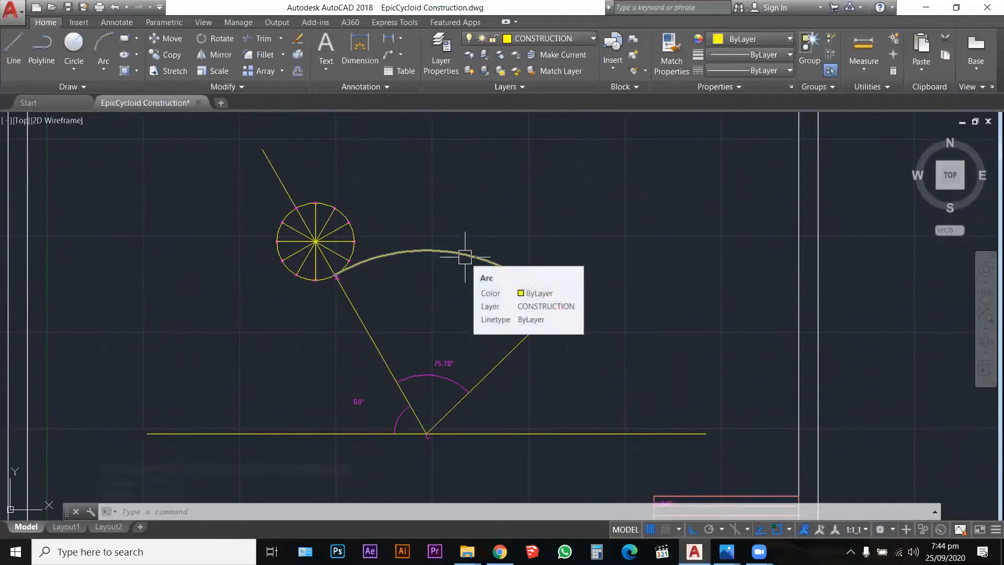
scroll(345, 261, up, 5)
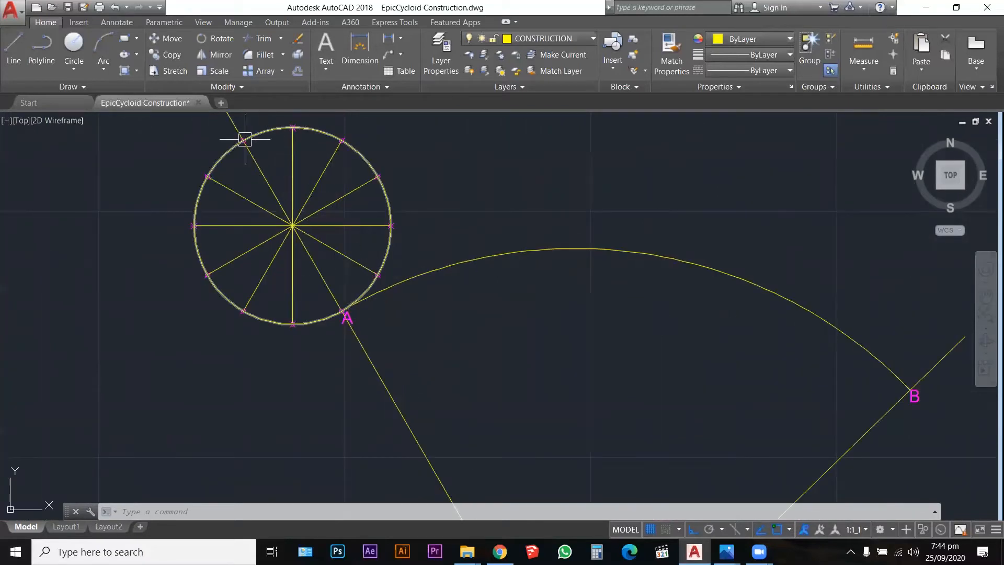
scroll(311, 188, down, 3)
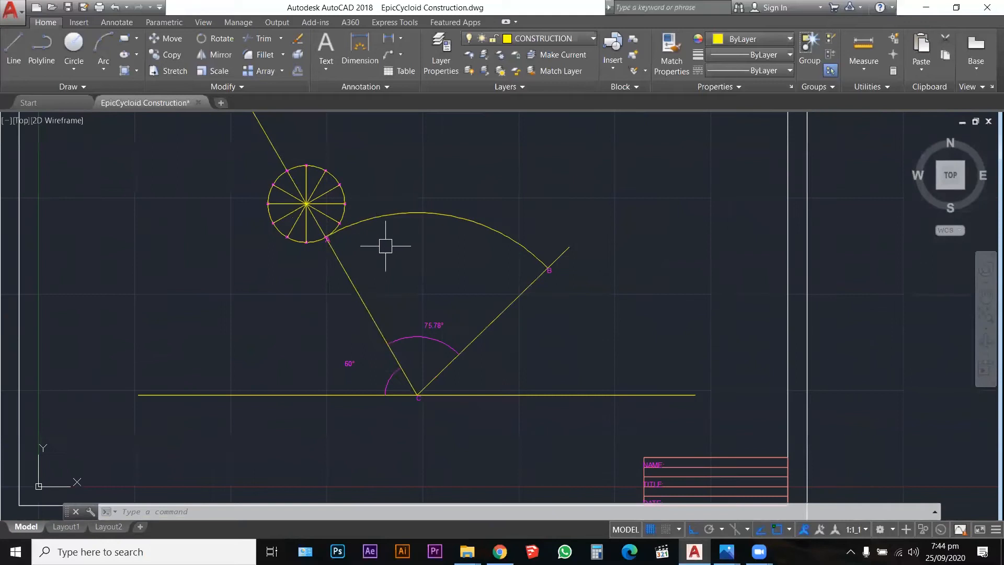
text(c)
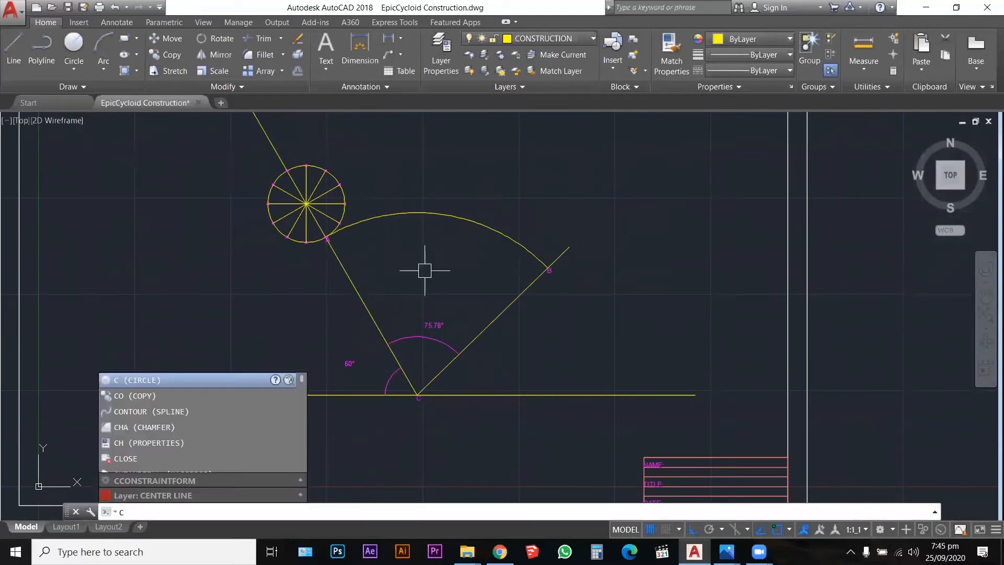
key(Return)
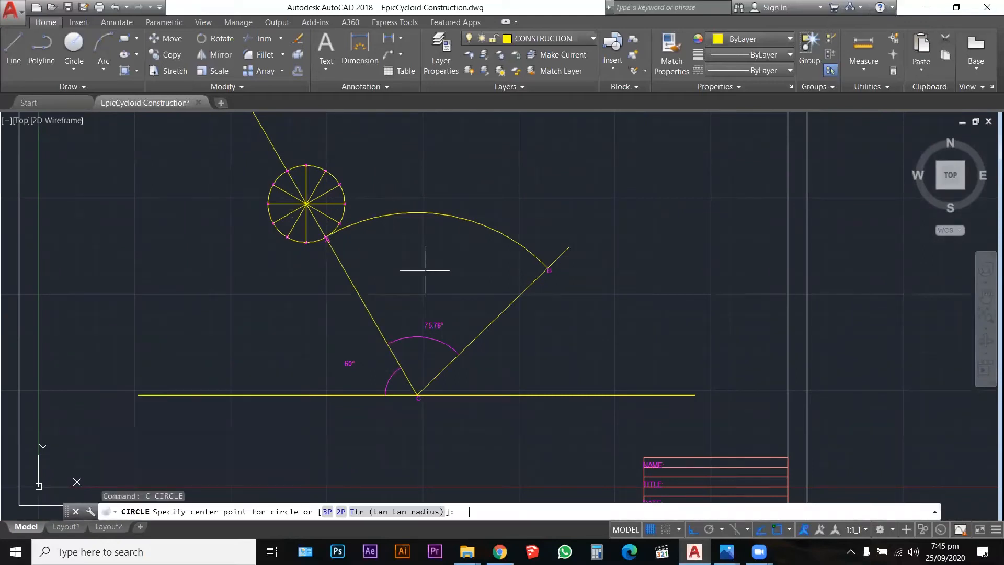
click(417, 395)
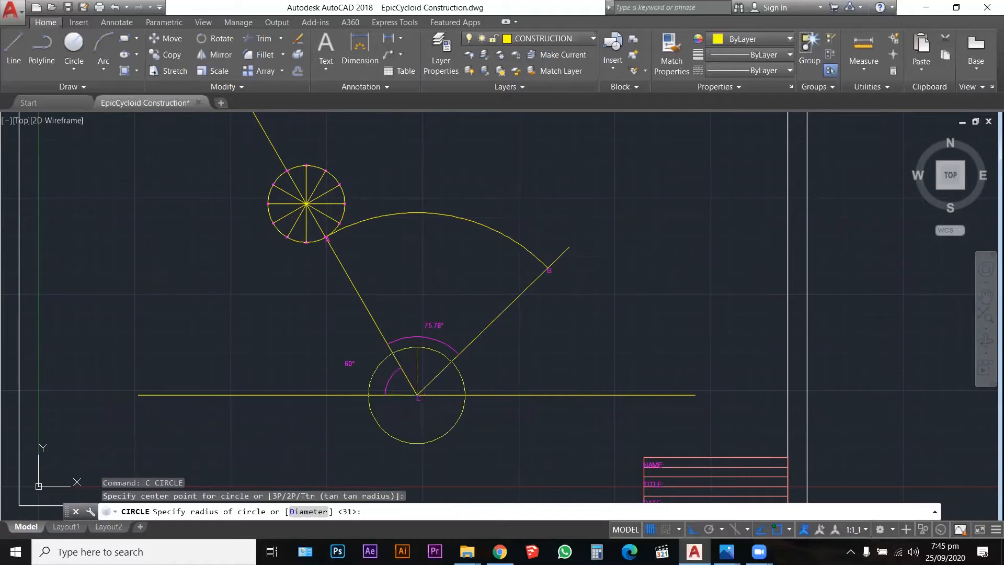
scroll(340, 220, up, 5)
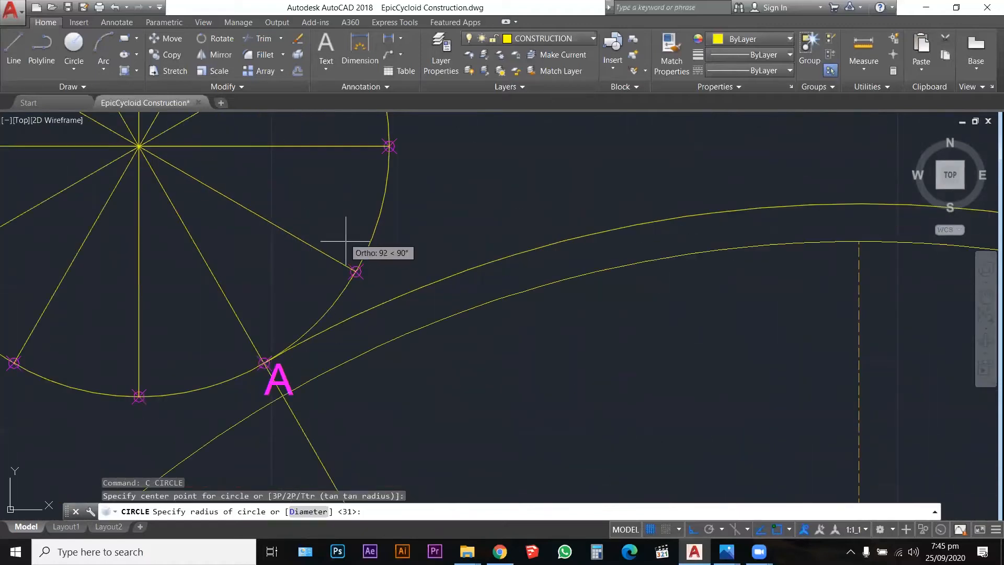
click(358, 271)
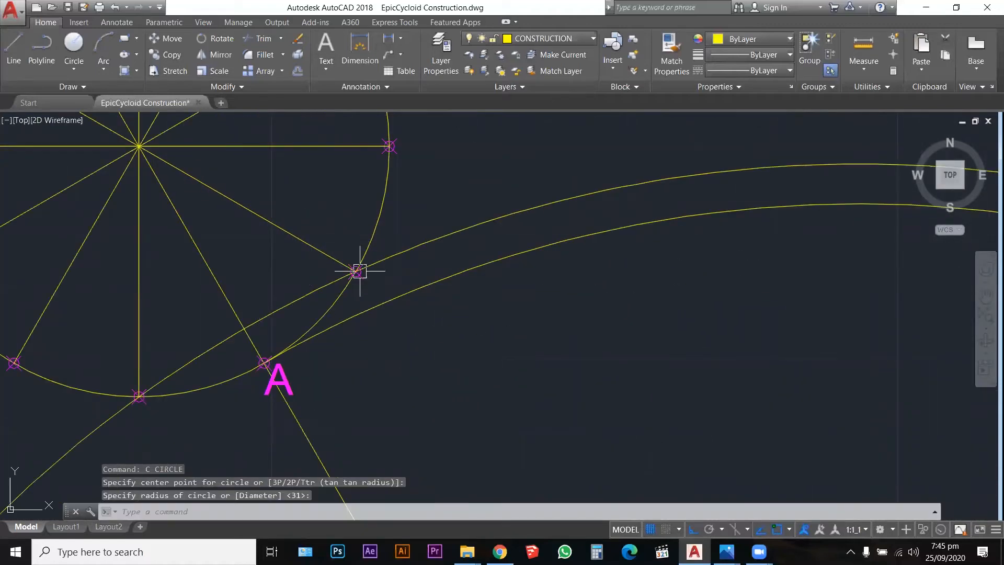
scroll(356, 270, down, 4)
scroll(343, 276, up, 4)
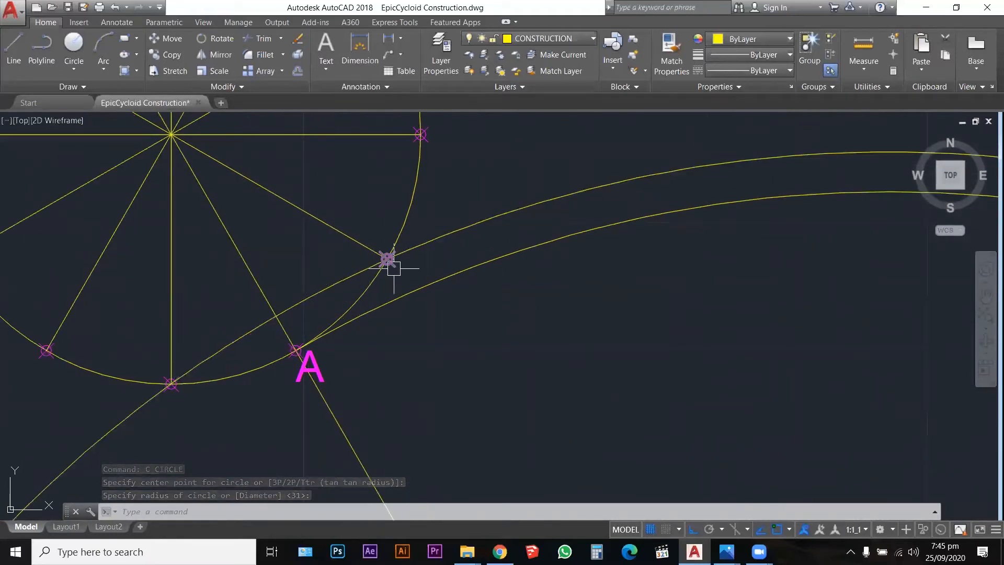
click(393, 268)
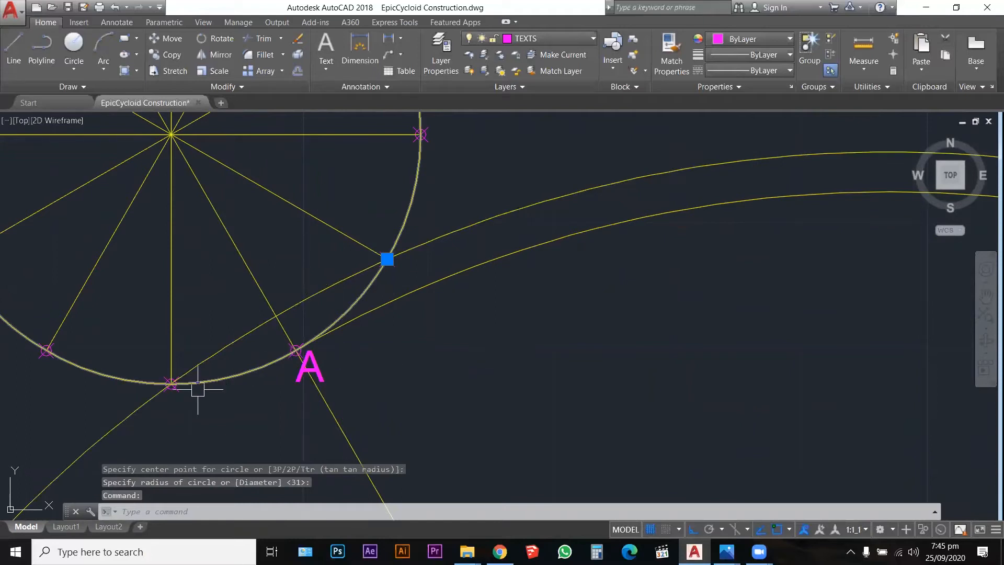
click(179, 396)
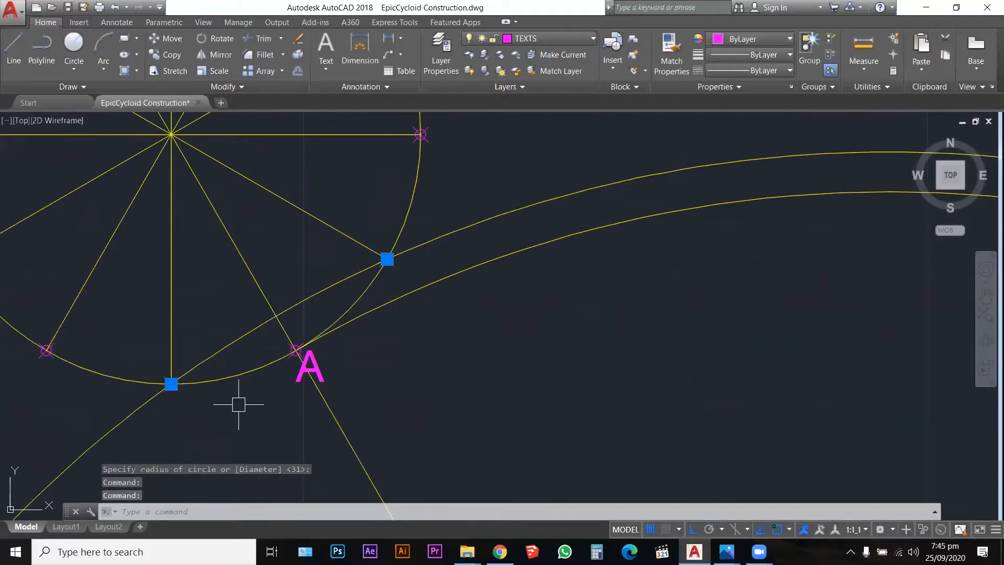
key(Escape)
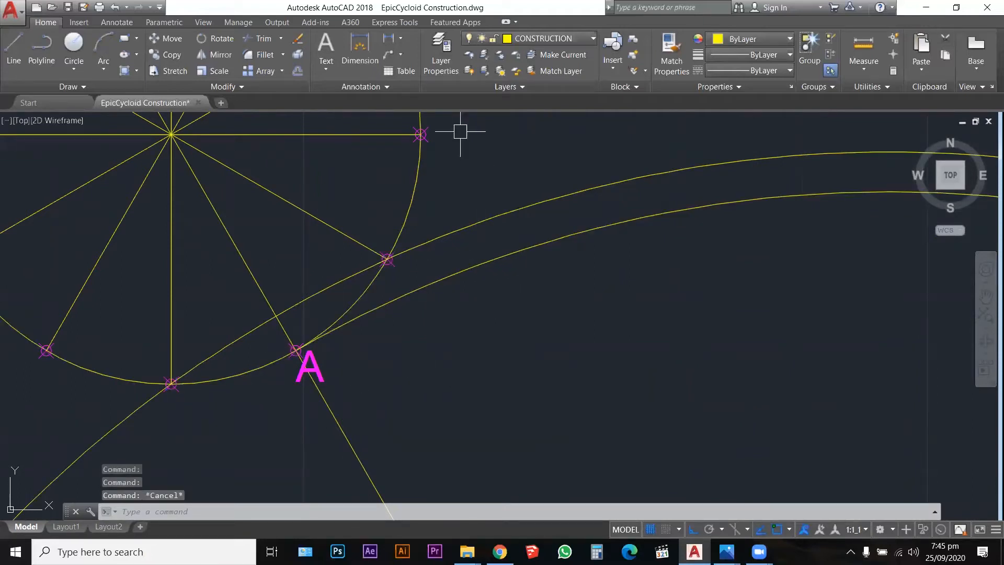
click(432, 140)
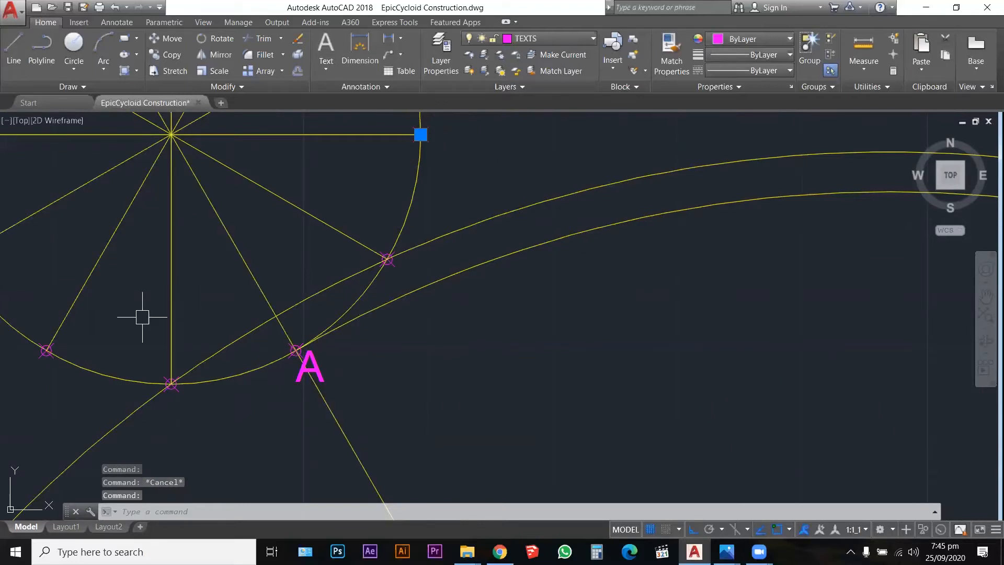
click(44, 351)
scroll(300, 371, down, 2)
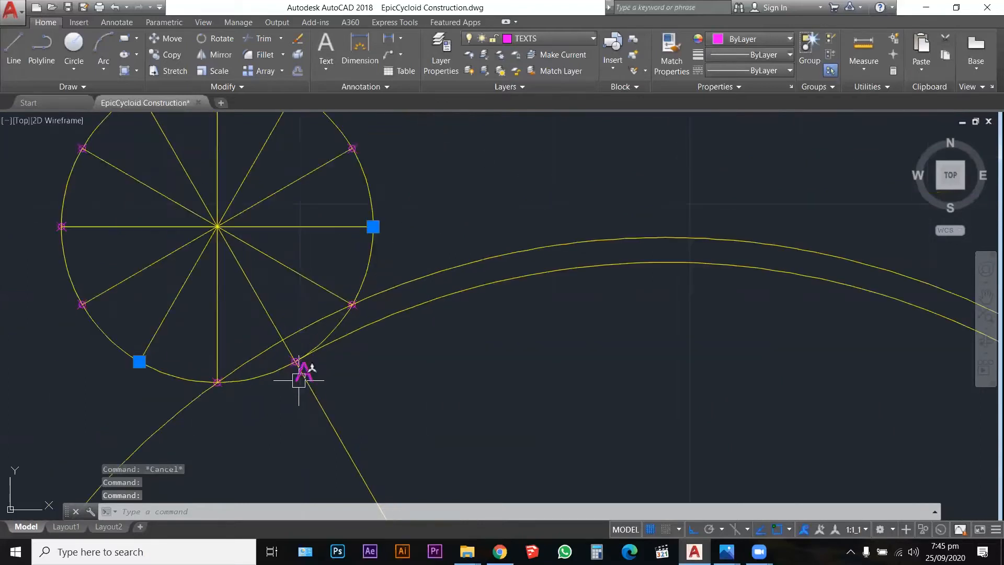
key(Escape)
Draw a circle centred at C through the rolling circle's division point at the base-arc end of its horizontal diameter
scroll(369, 271, down, 4)
text(c)
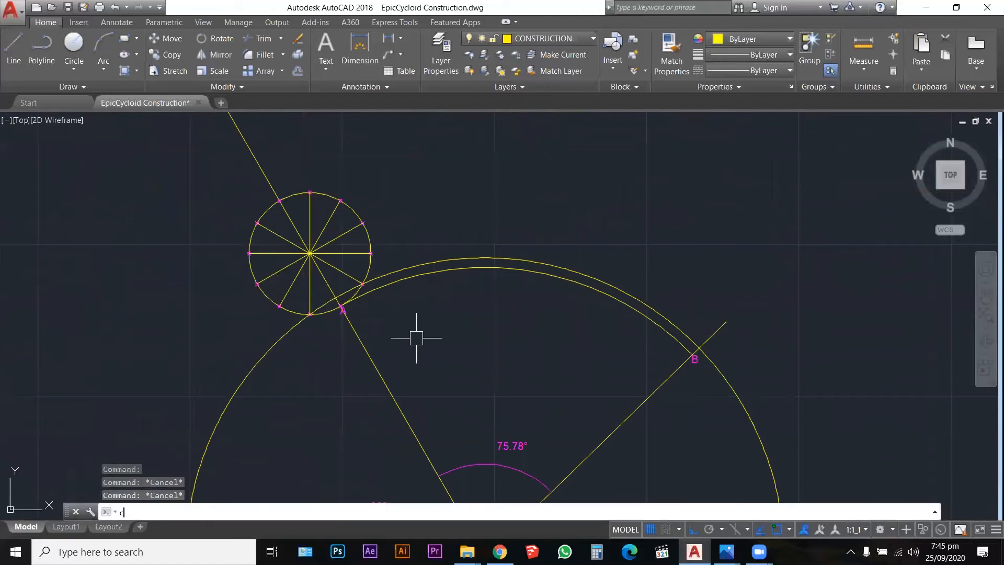
key(Return)
scroll(458, 185, down, 4)
click(467, 332)
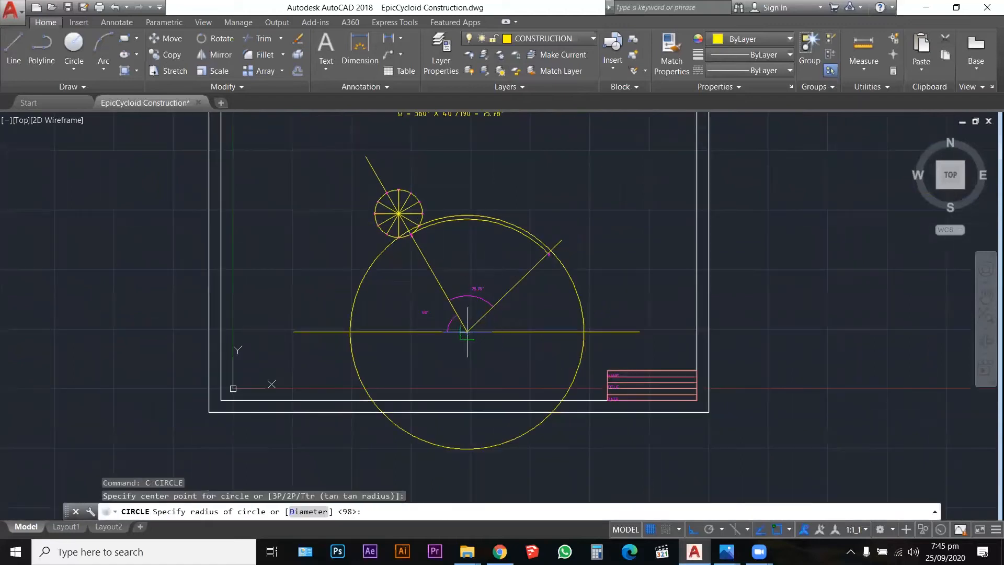
scroll(414, 197, up, 8)
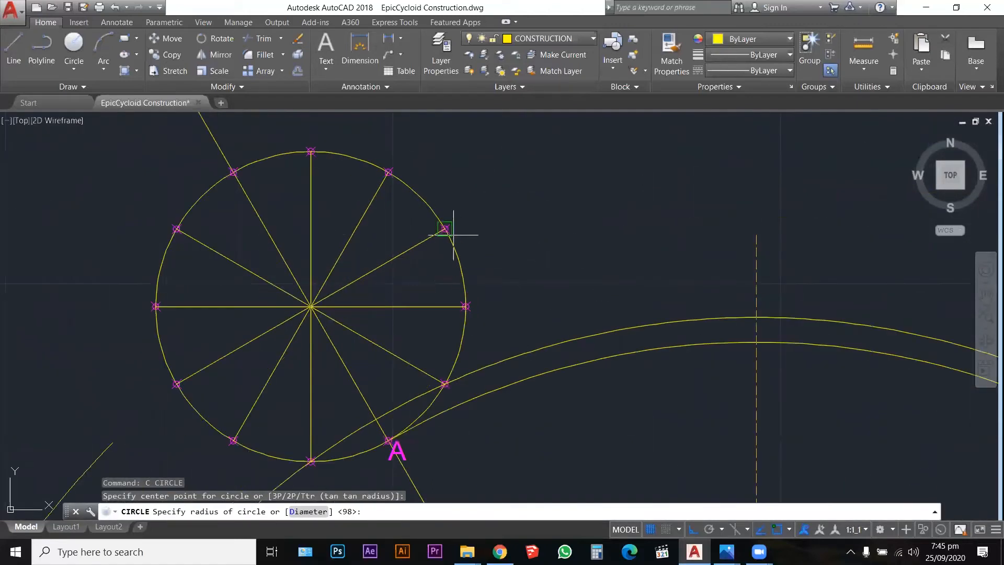
click(464, 305)
Draw a circle centred at C through the next division point, just above the horizontal diameter's base-arc end
scroll(474, 169, down, 6)
key(Return)
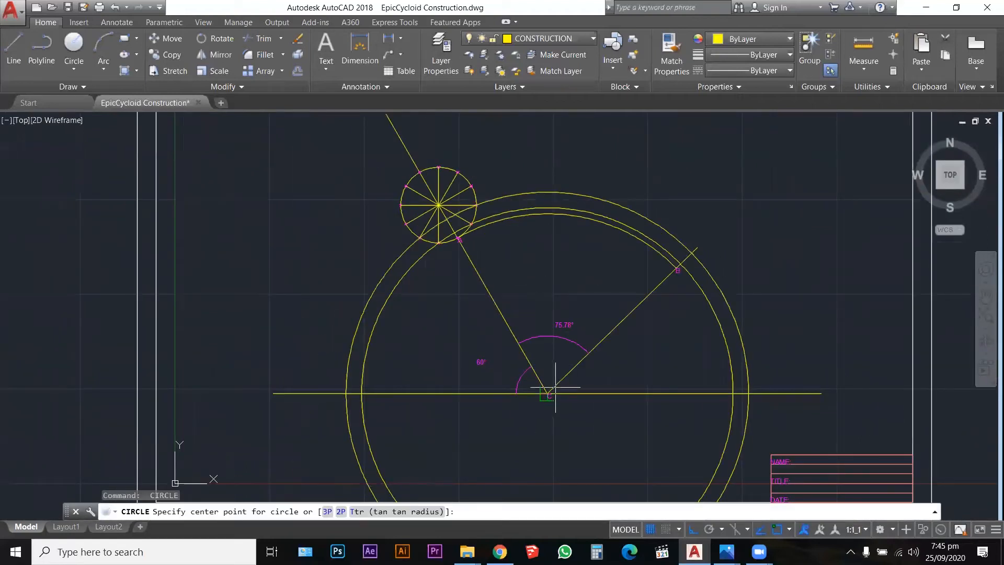
click(547, 393)
scroll(481, 217, up, 5)
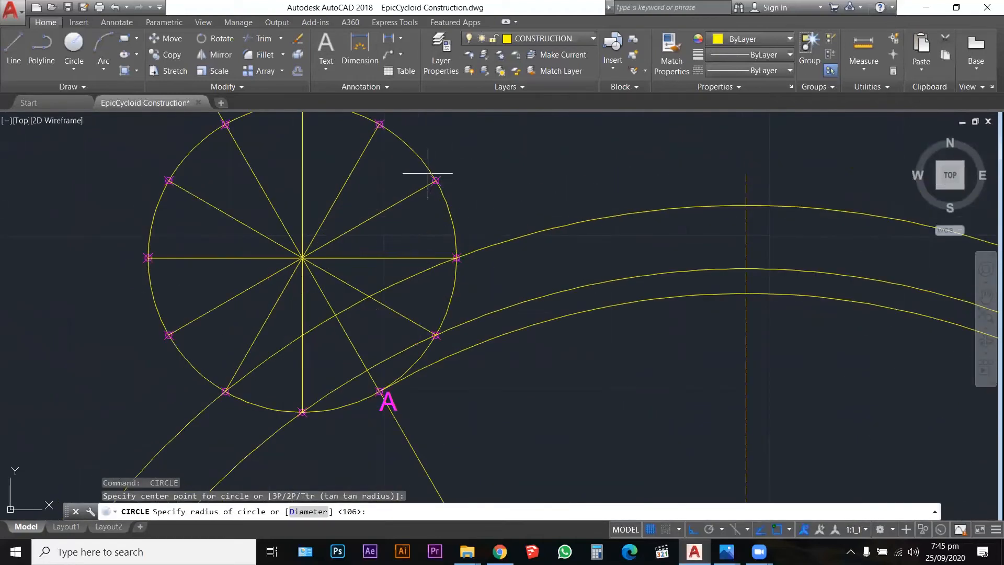
click(435, 180)
Draw a circle centred at C through the division point just before the rolling circle's topmost point, on the base-arc side
scroll(458, 154, down, 5)
key(Return)
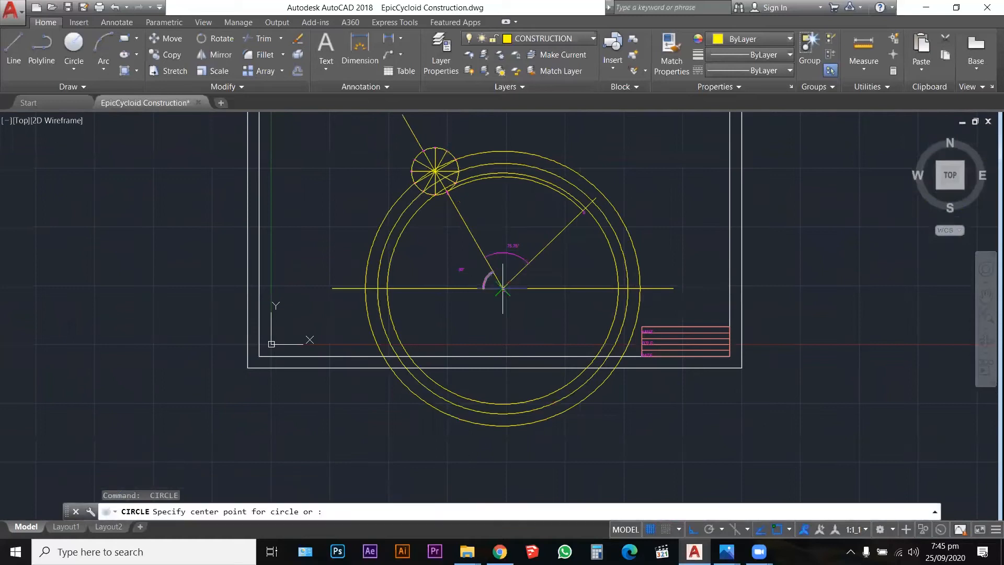
click(503, 288)
scroll(455, 140, up, 5)
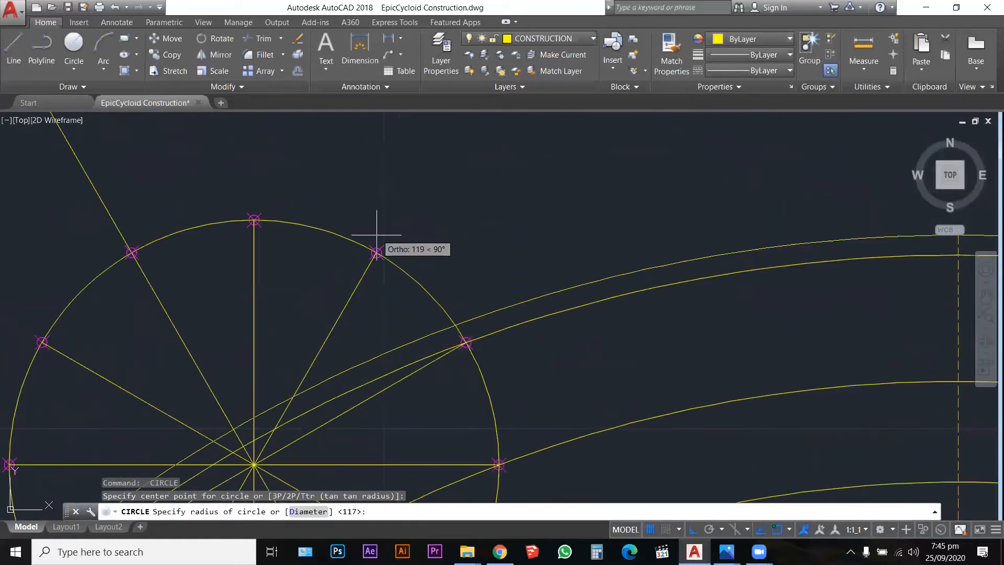
click(376, 253)
Draw a circle centred at C through the rolling circle's topmost division point
scroll(392, 231, down, 5)
key(Return)
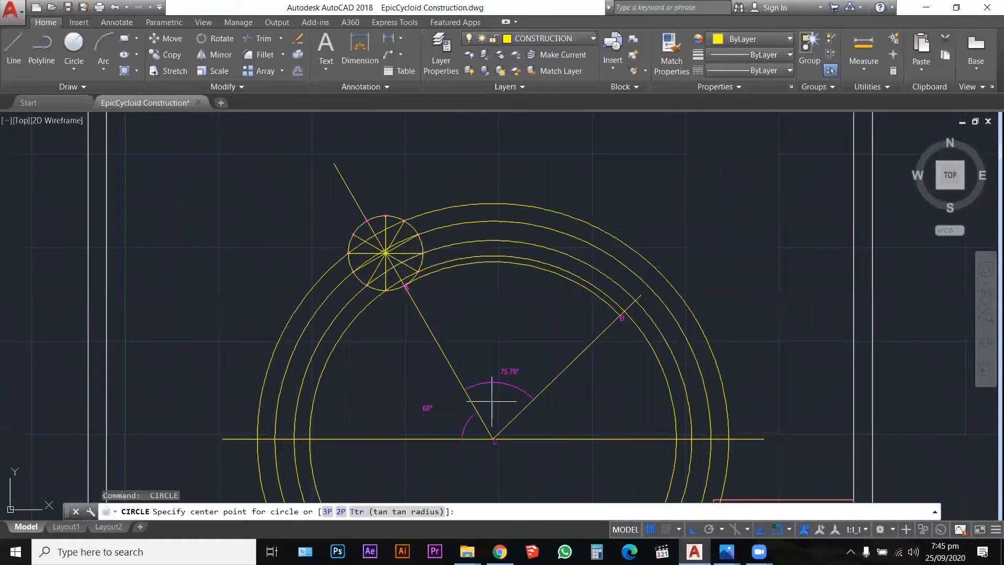
click(492, 438)
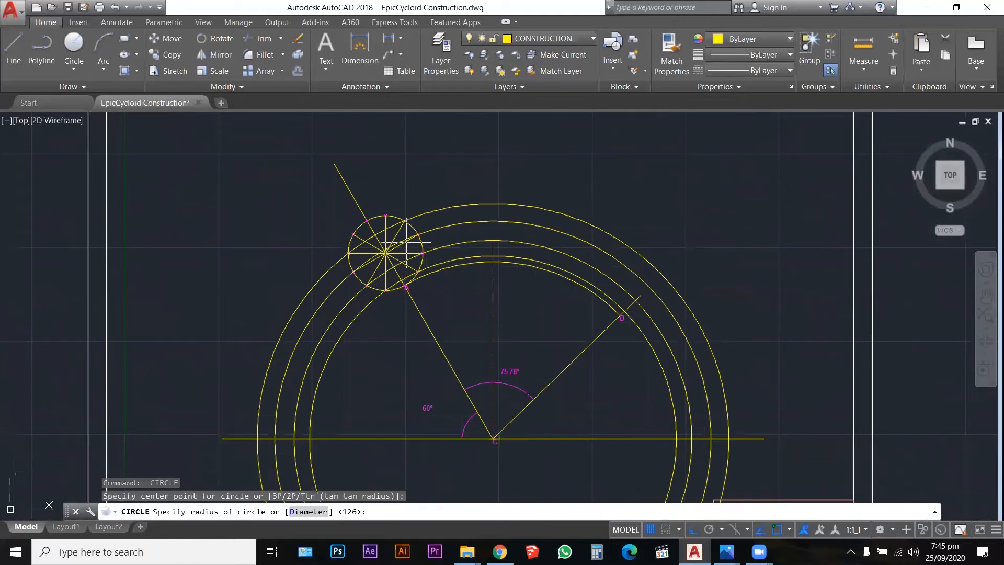
scroll(391, 205, up, 5)
click(355, 270)
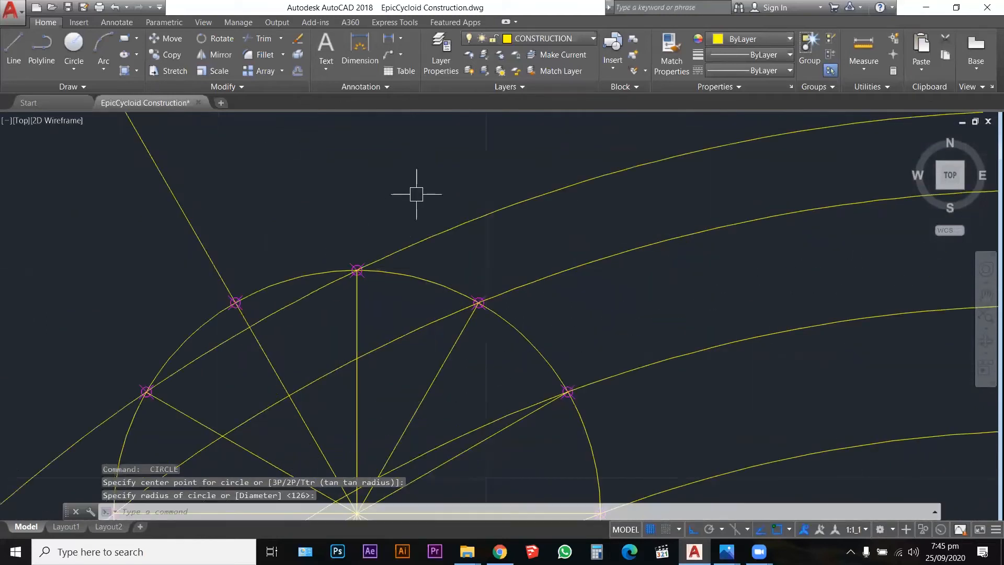
Draw the outermost circle centred at C through the division point where extended leg CA leaves the rolling circle
scroll(414, 192, down, 5)
key(Return)
scroll(546, 206, down, 5)
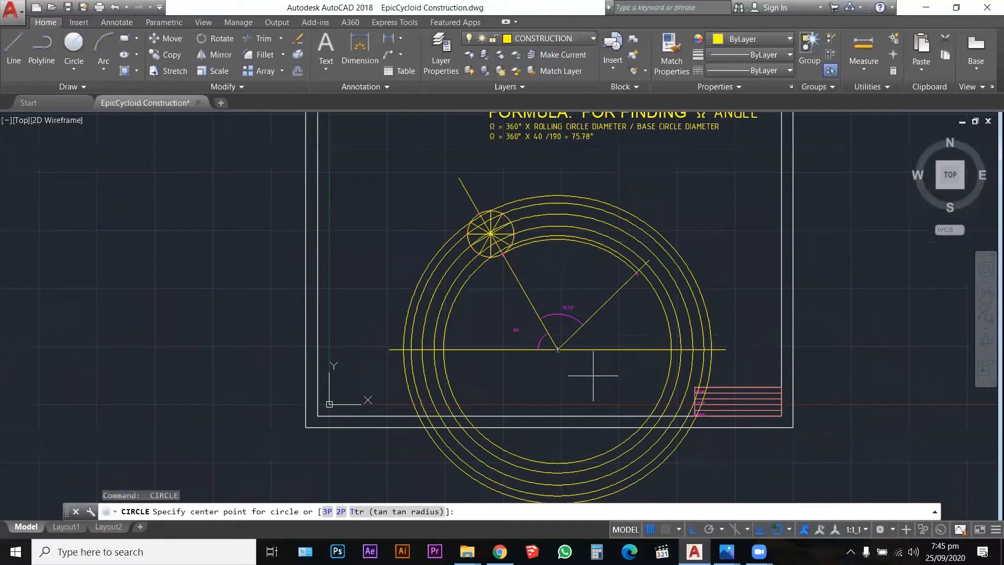
click(558, 349)
scroll(477, 276, up, 5)
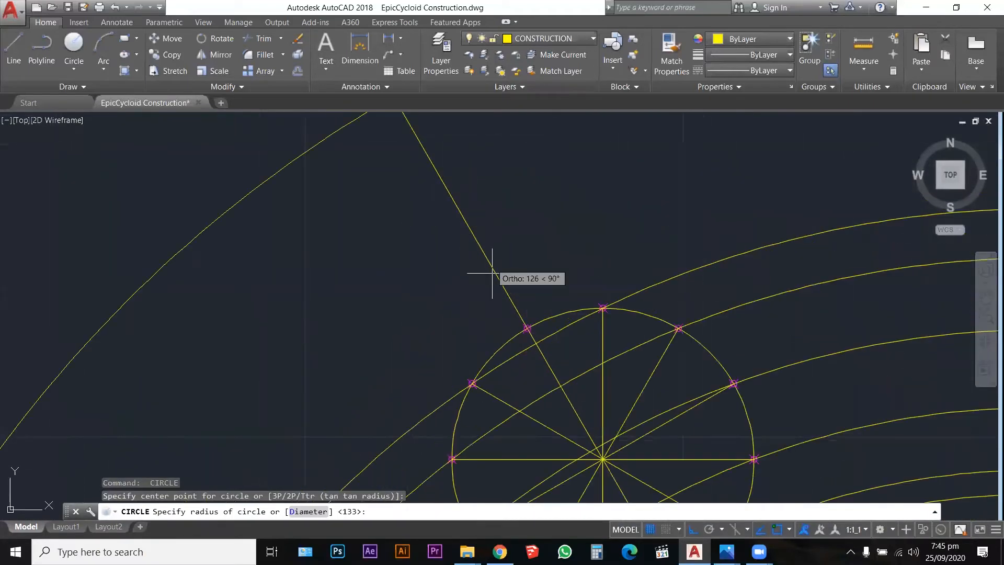
key(Escape)
key(Escape)
scroll(460, 197, down, 8)
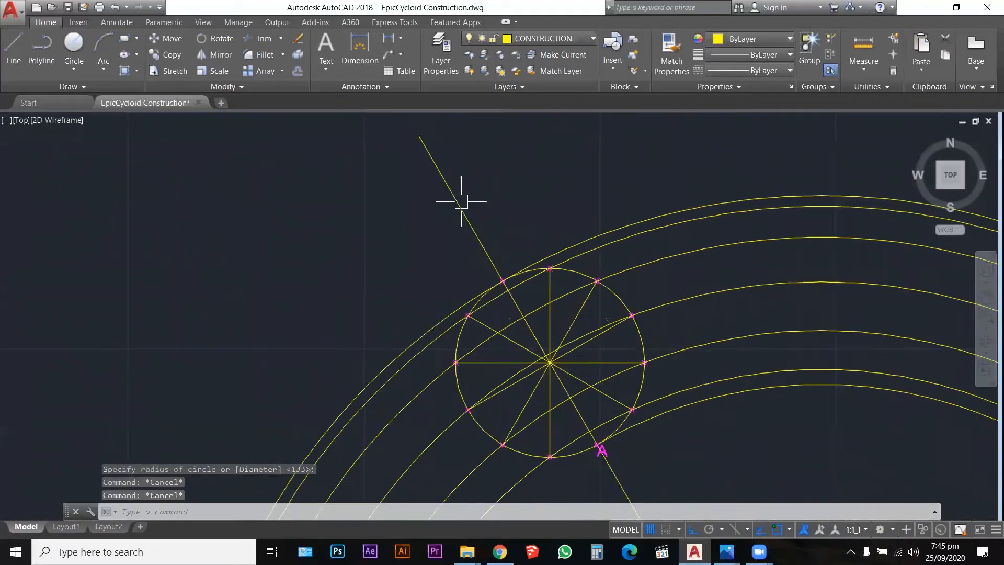
Stretch the free end of leg CB past B out to the outermost concentric circle
click(596, 301)
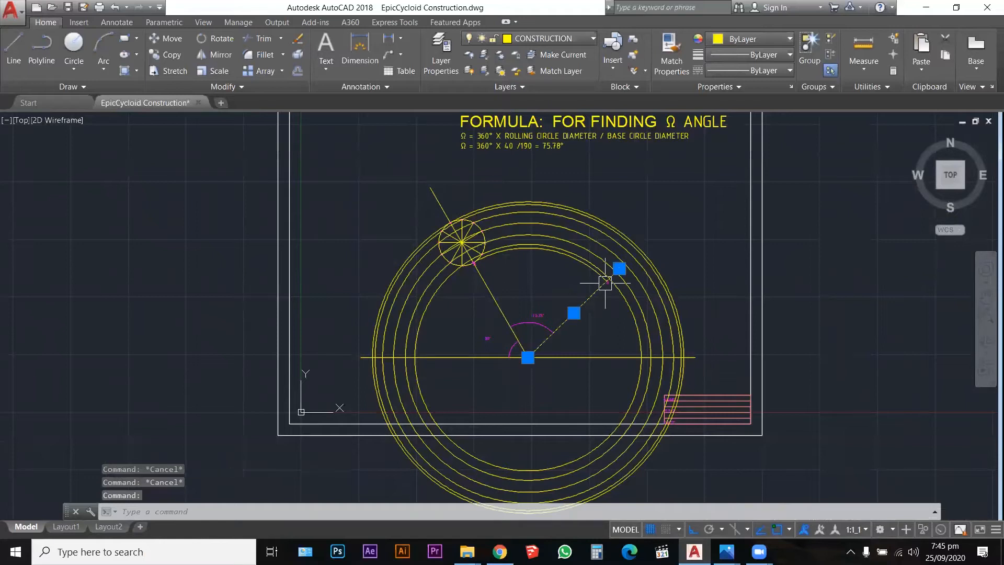
click(625, 261)
scroll(599, 298, up, 5)
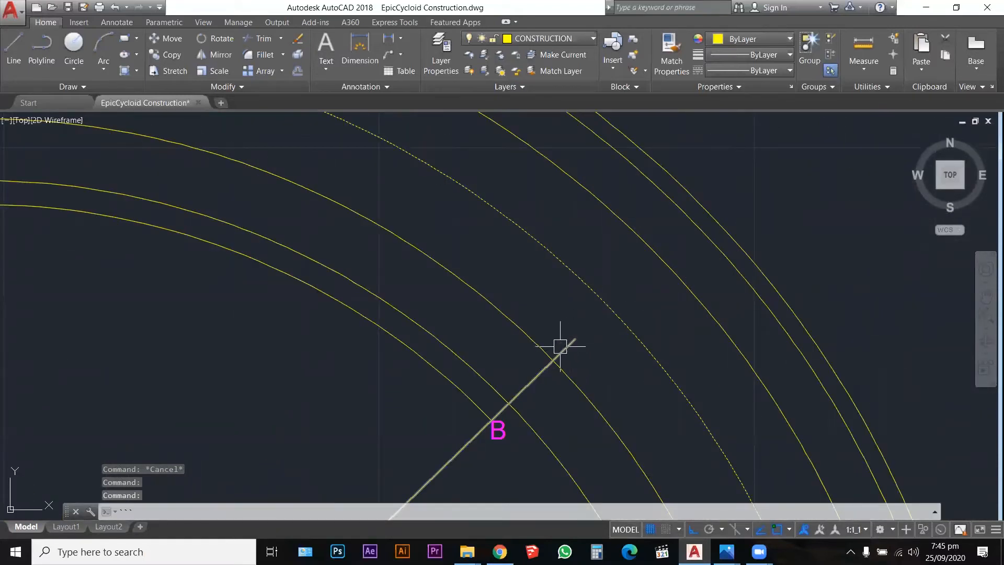
click(567, 347)
click(575, 339)
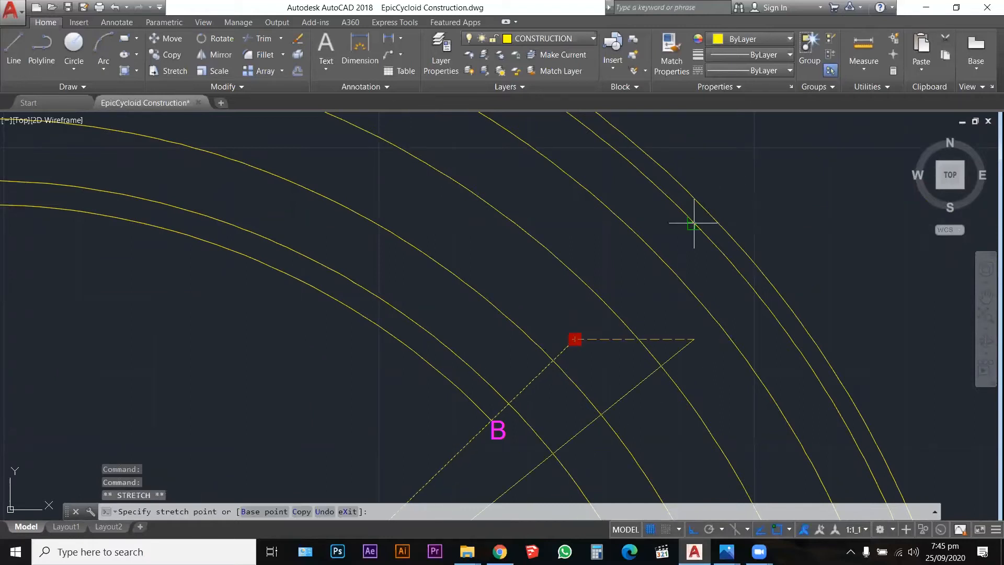
click(706, 211)
key(Escape)
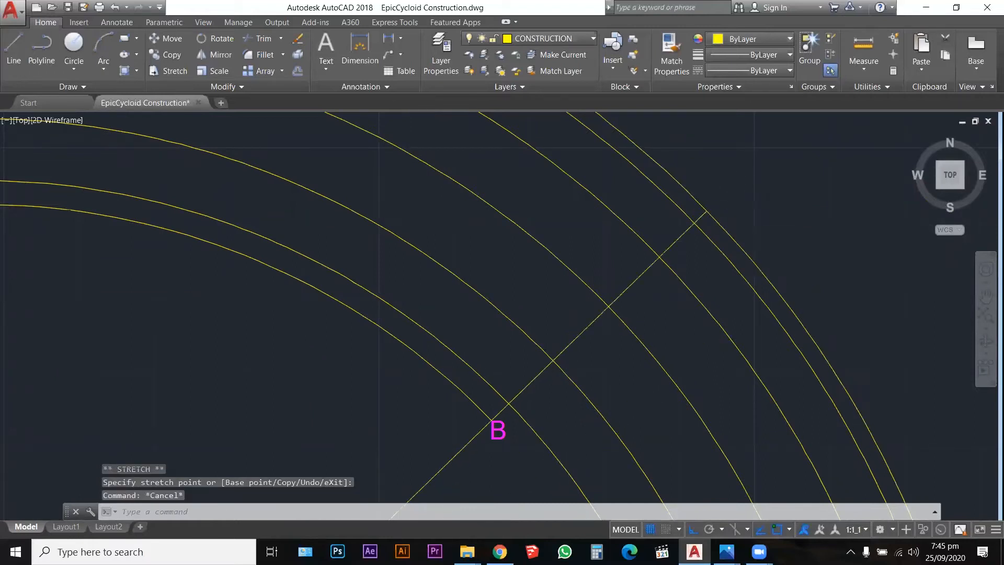
scroll(727, 204, down, 6)
key(Escape)
key(Escape)
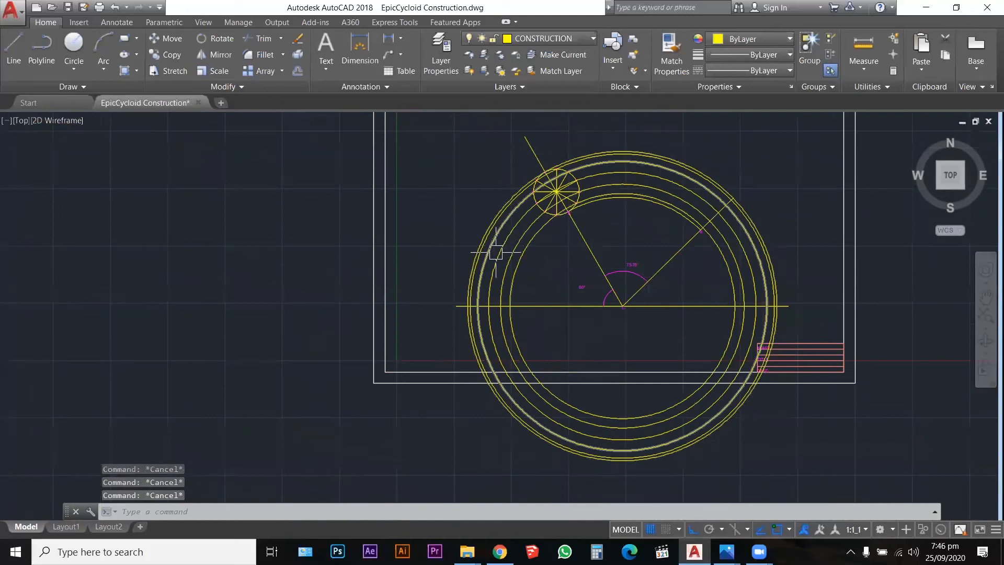
Trim the concentric circles outside the sector, keeping only their arcs from the rolling circle to leg CB
scroll(494, 252, down, 2)
scroll(652, 200, up, 2)
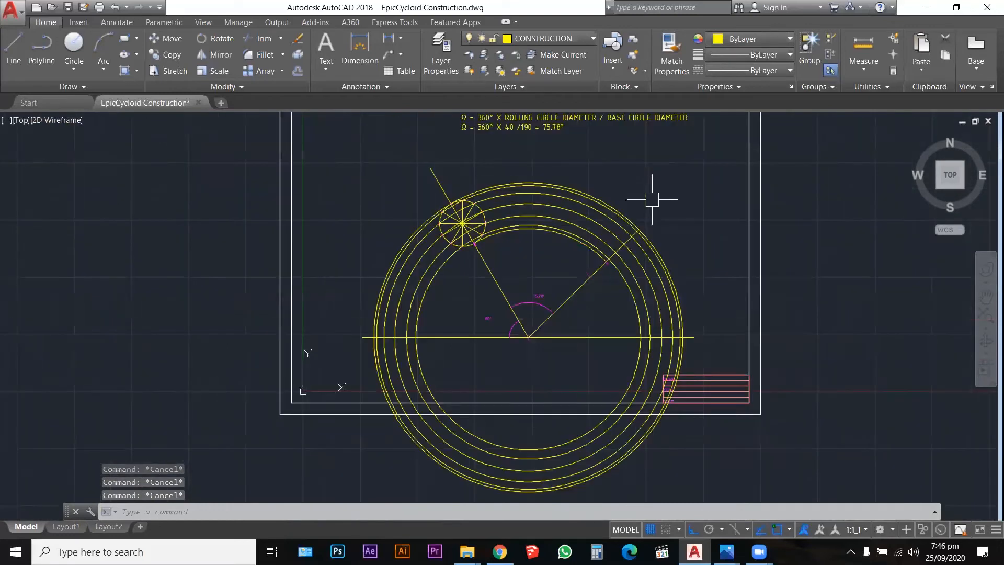
text(tr)
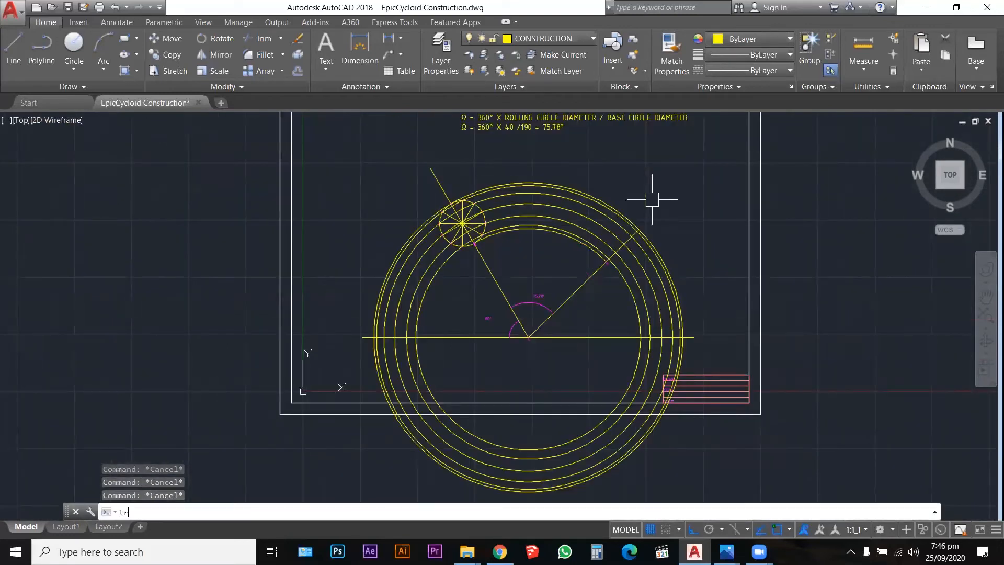
key(Return)
click(388, 334)
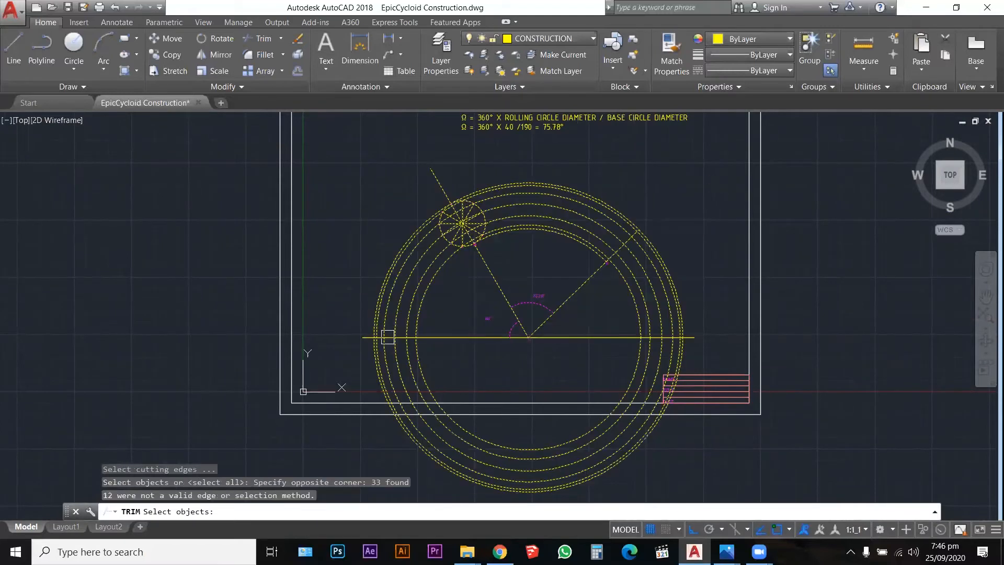
key(Return)
click(444, 310)
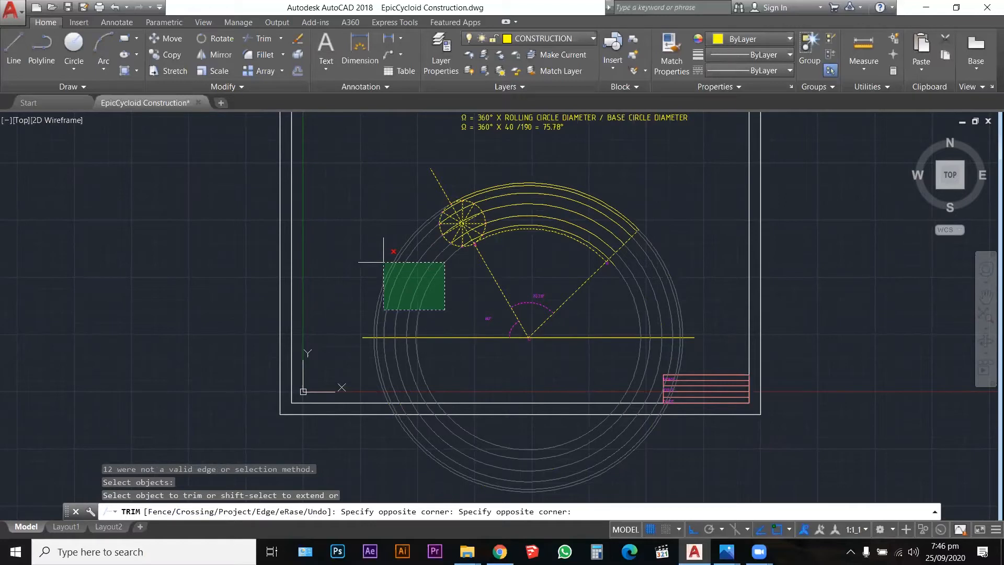
click(384, 262)
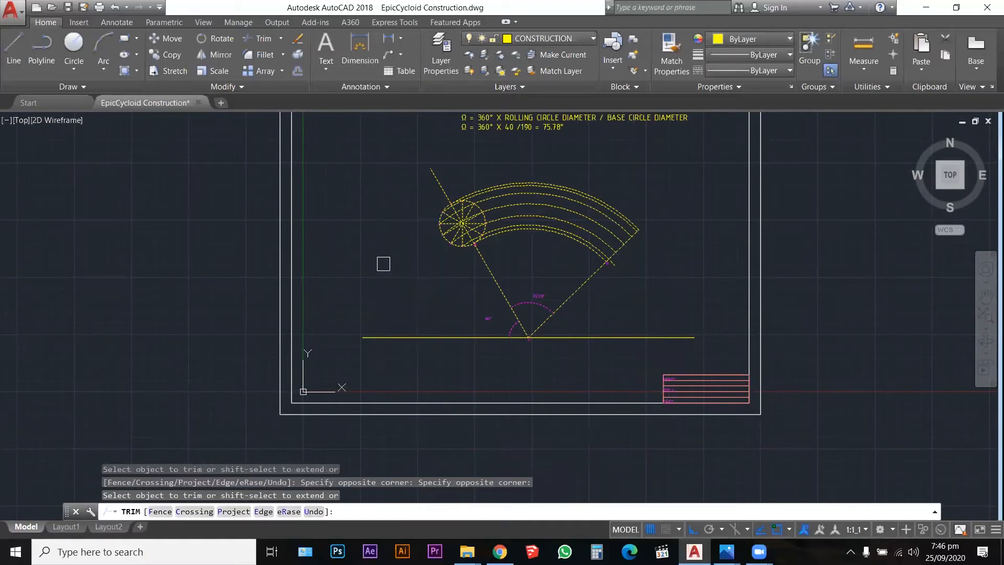
Trim the leftover arc stub extending past leg CB next to B
scroll(598, 258, up, 5)
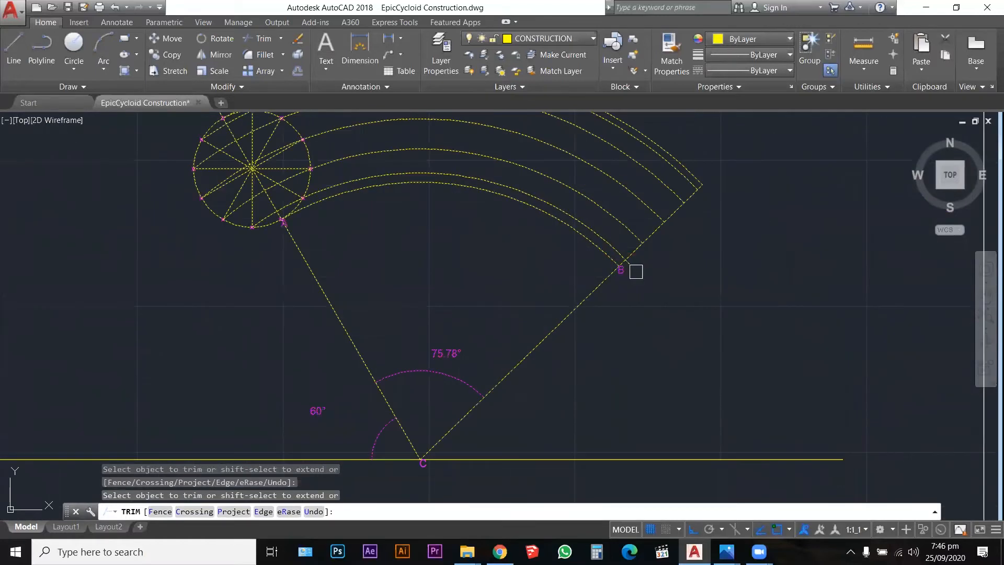
scroll(638, 269, up, 5)
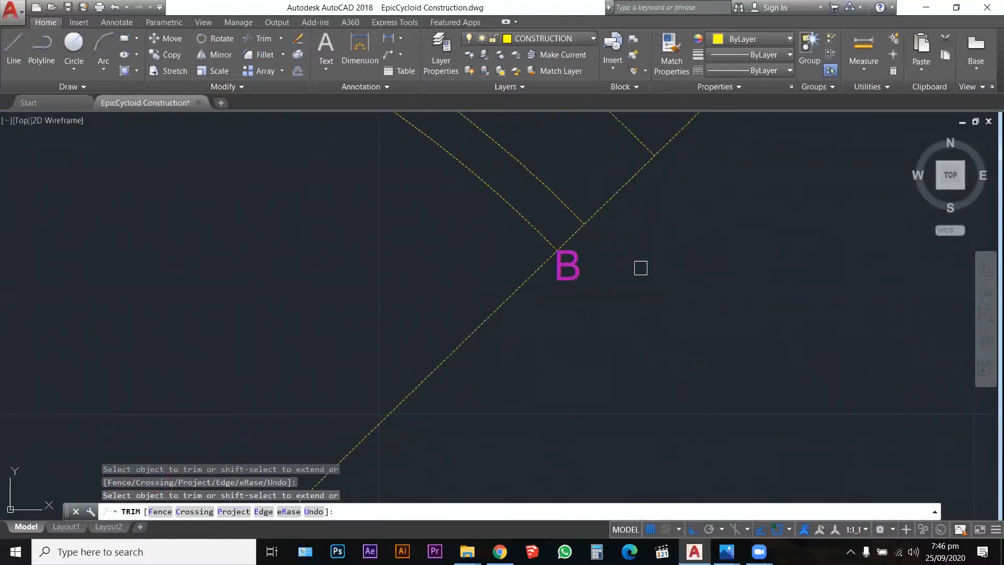
scroll(654, 300, down, 5)
scroll(698, 380, down, 3)
key(Escape)
key(Escape)
key(Escape)
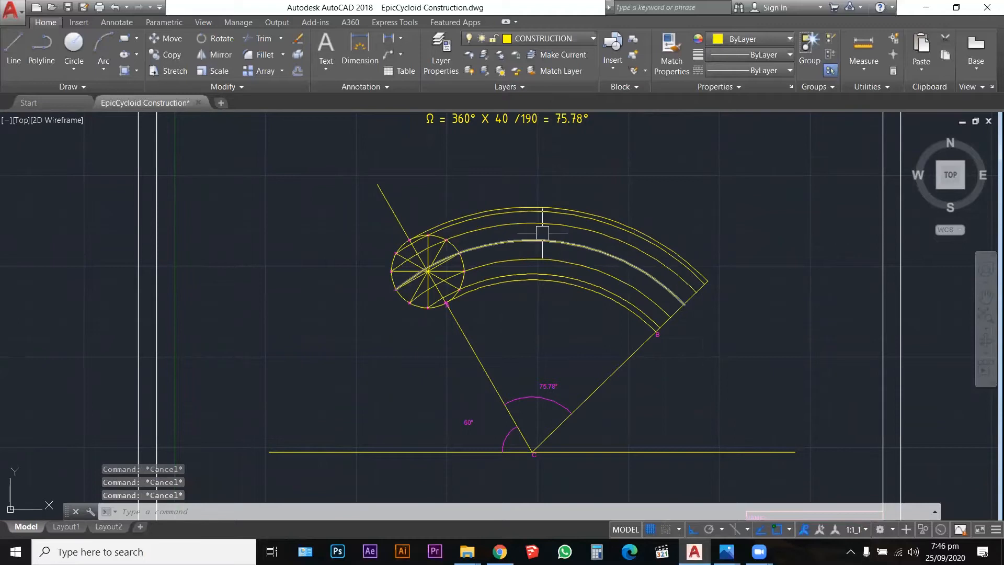
Make CENTER LINE the current layer
scroll(425, 251, up, 8)
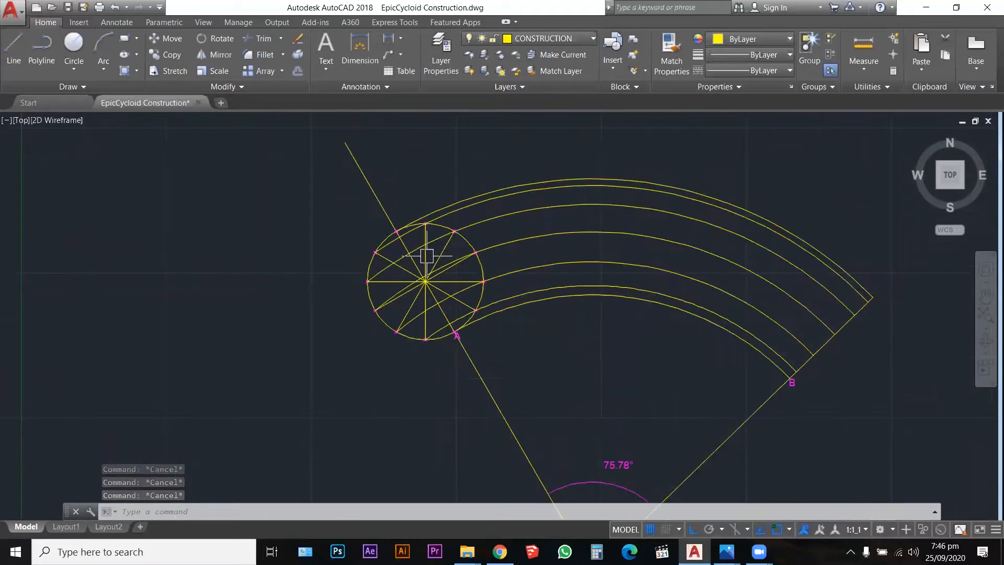
scroll(426, 252, down, 4)
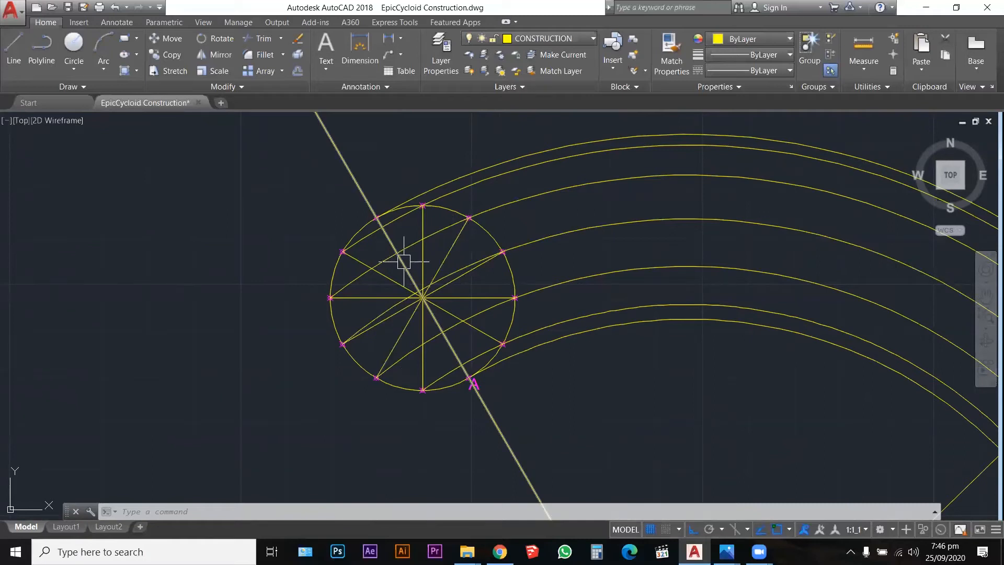
click(523, 39)
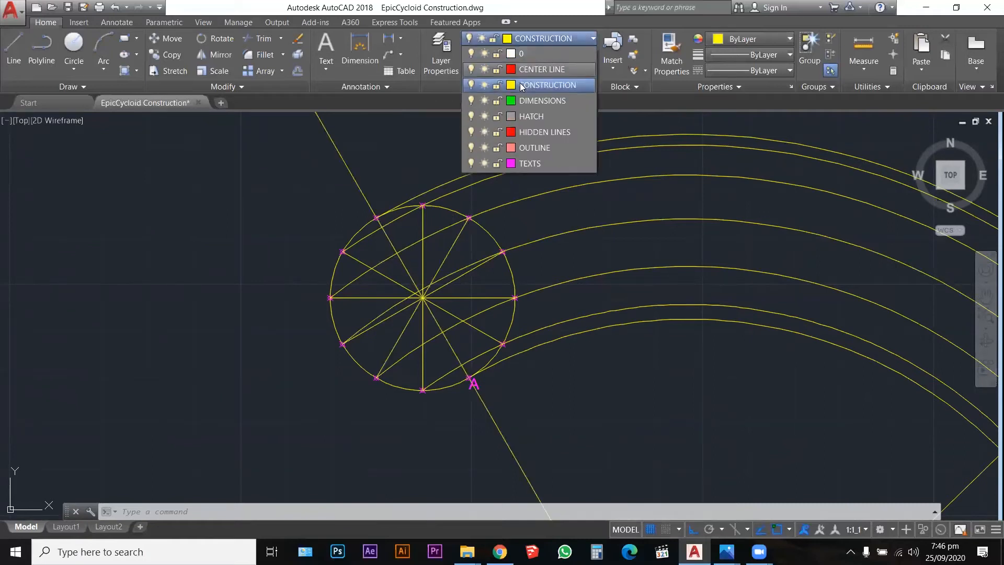
click(541, 71)
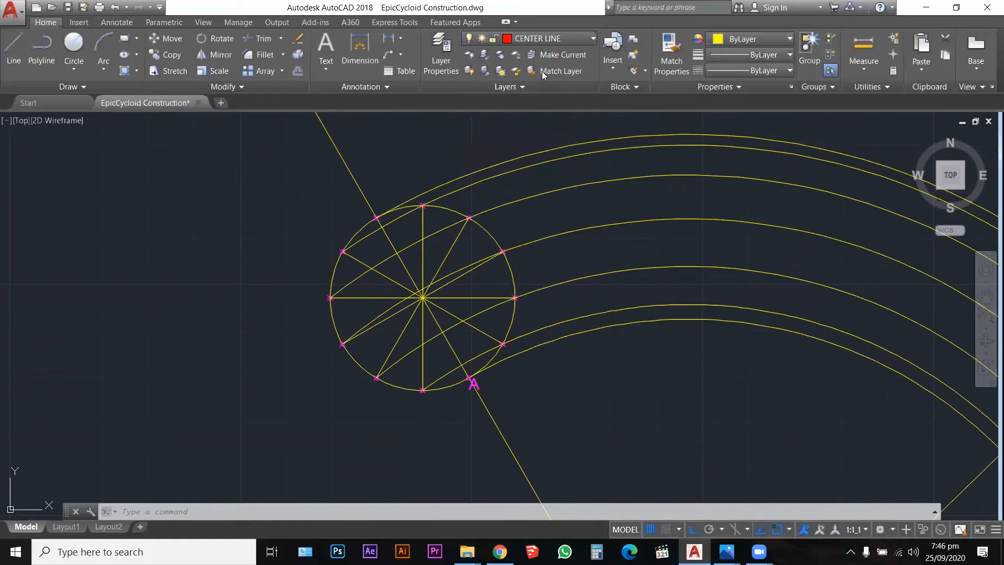
scroll(423, 115, down, 5)
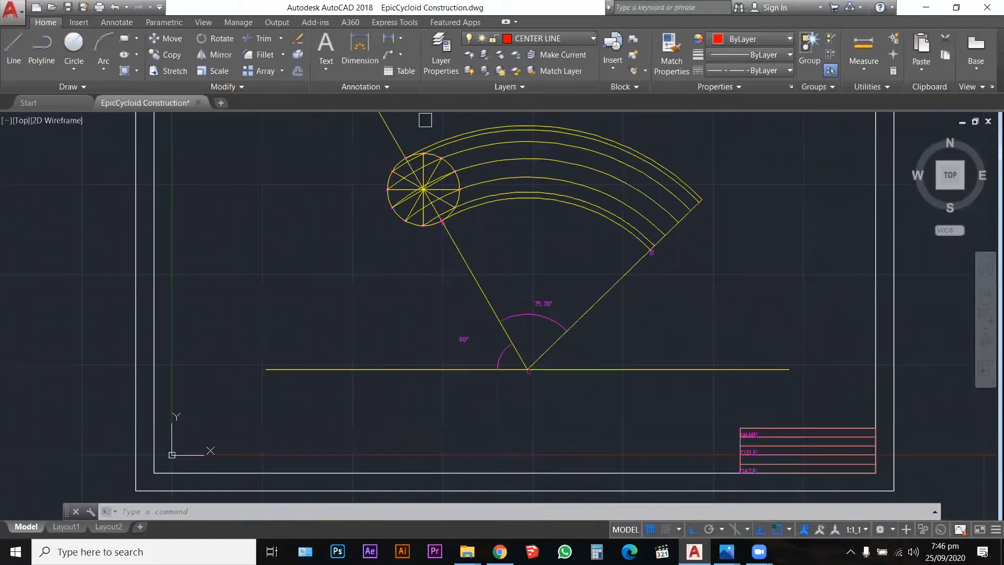
Draw a centre-line circle centred at C that passes through the rolling circle's centre
text(c)
key(Return)
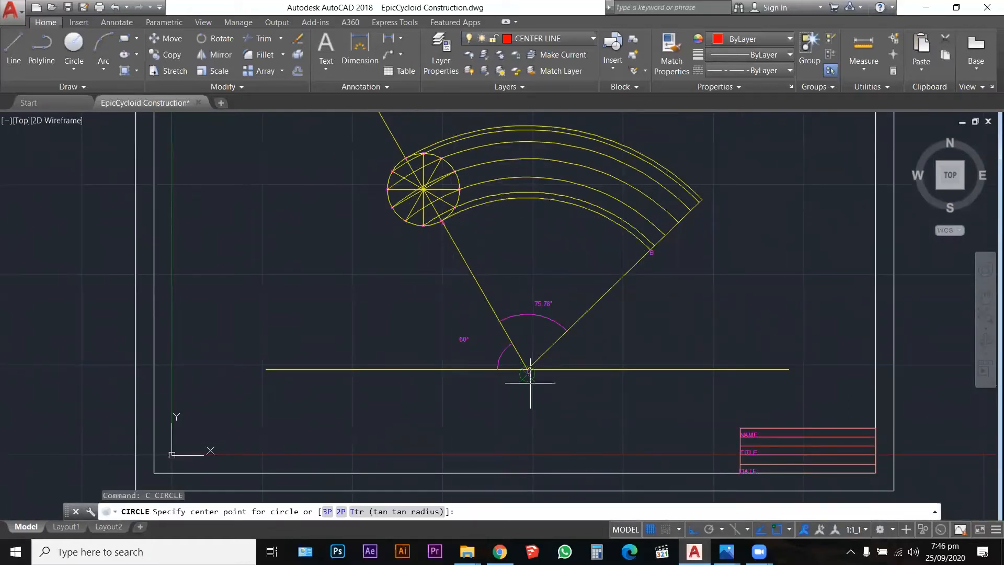
scroll(527, 373, up, 5)
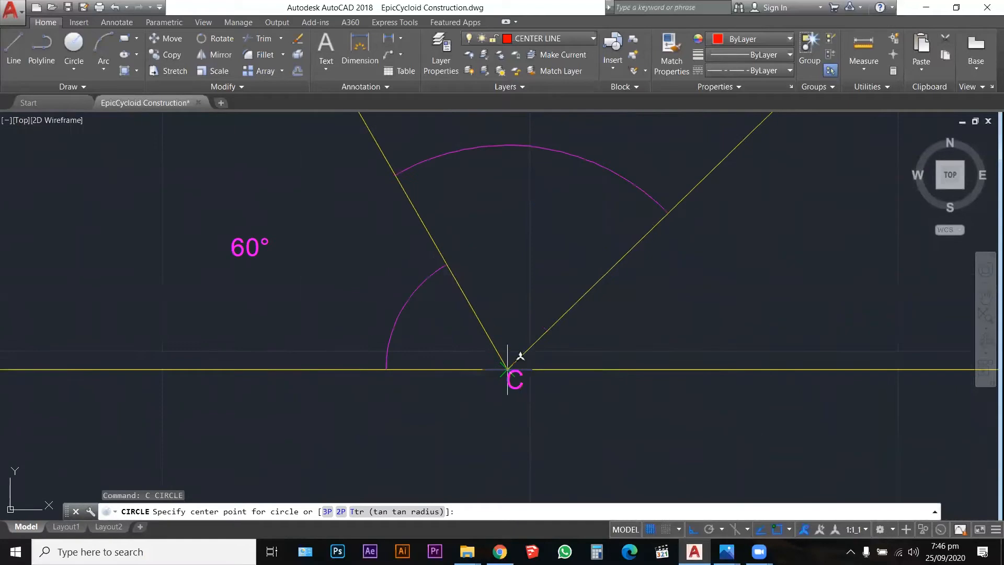
click(507, 370)
scroll(618, 337, down, 5)
scroll(543, 270, up, 8)
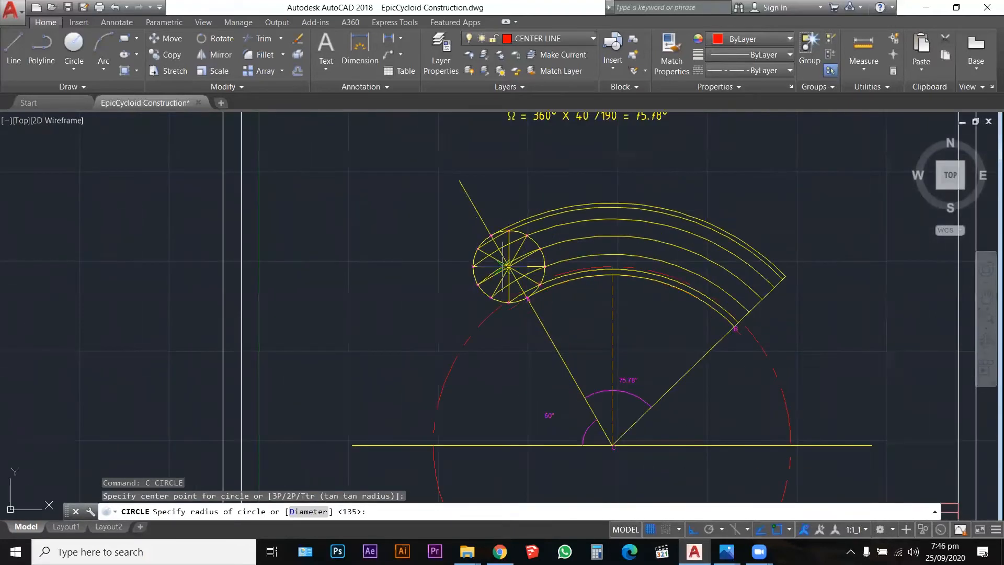
scroll(544, 228, up, 3)
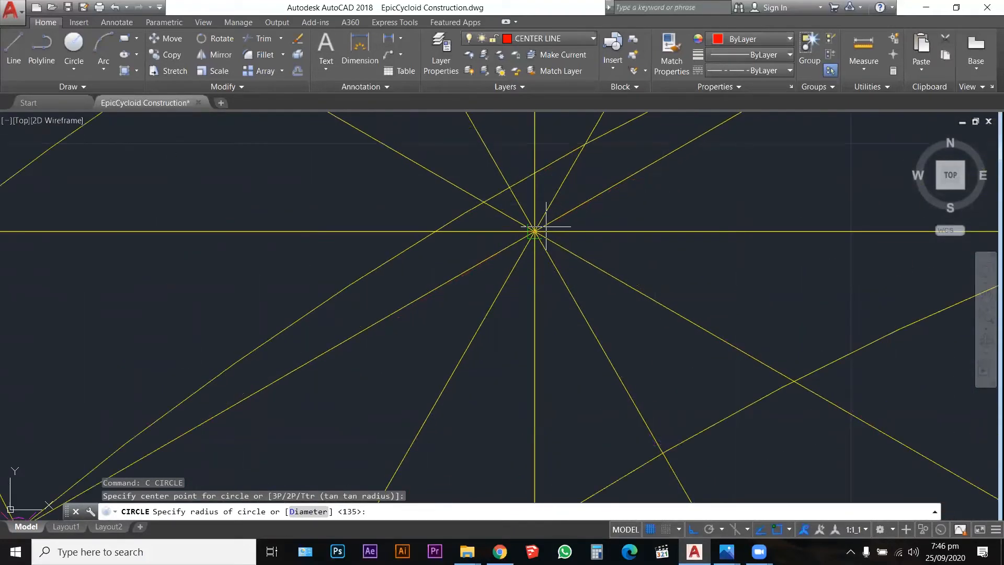
key(Return)
scroll(522, 234, down, 6)
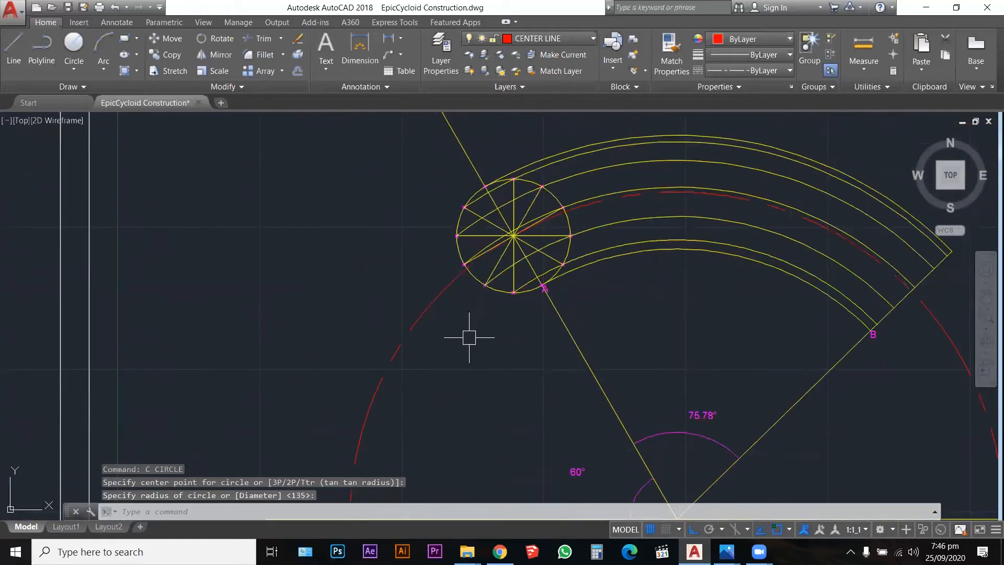
key(Escape)
key(Escape)
scroll(415, 240, down, 2)
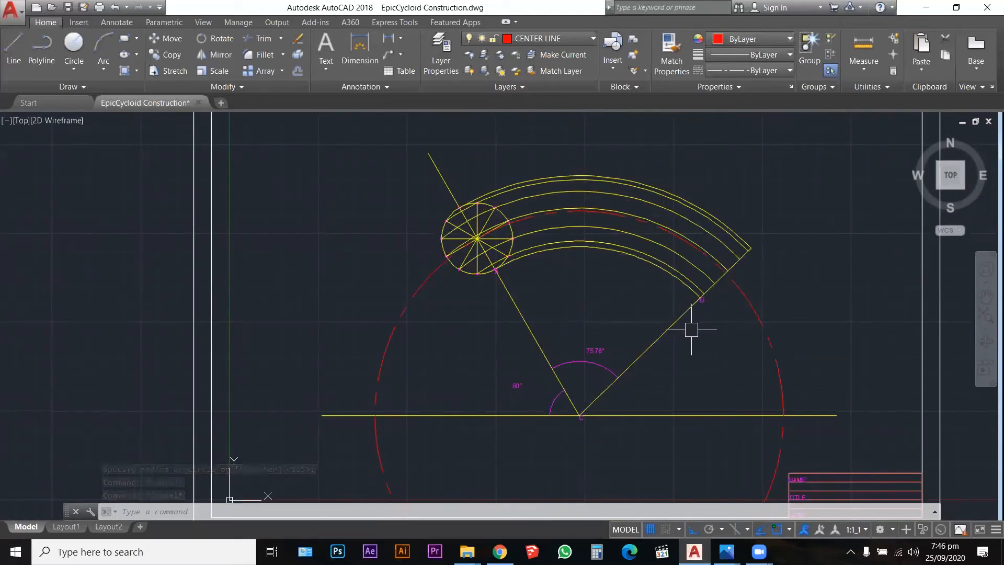
Trim the centre-line circle outside the sector, keeping only the arc from the rolling circle's centre to leg CB
text(tr)
key(Return)
click(719, 332)
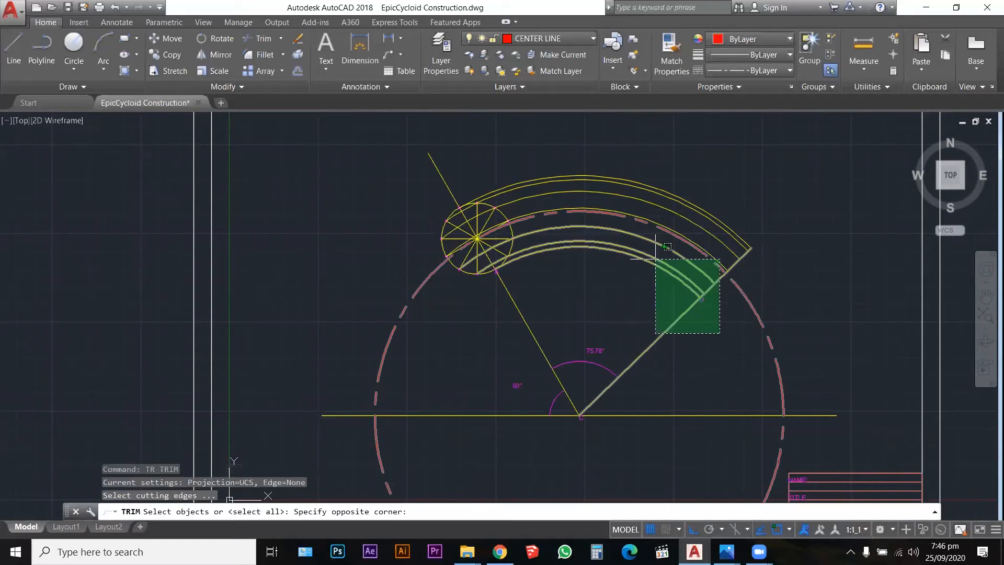
click(453, 159)
key(Return)
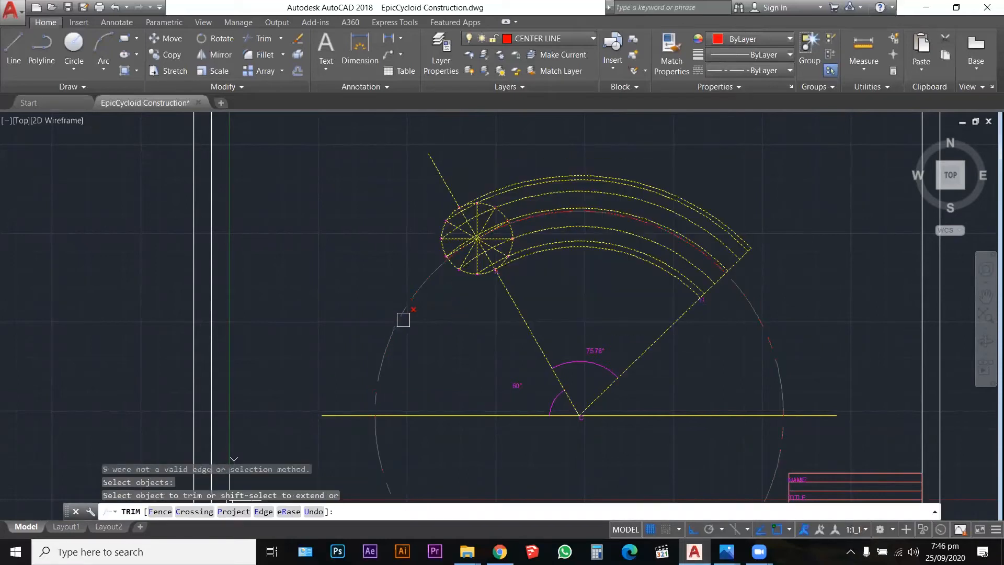
click(403, 320)
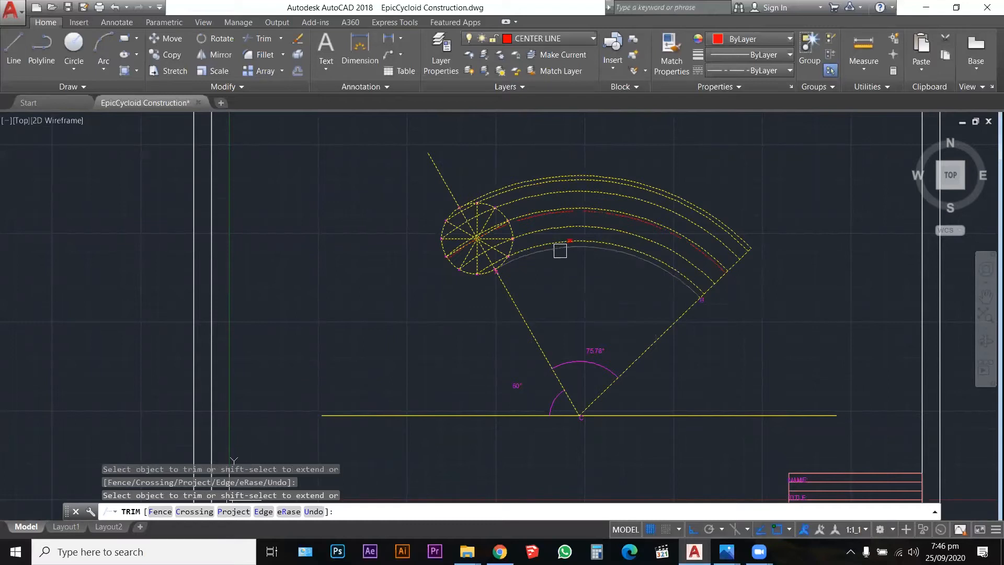
scroll(483, 244, up, 10)
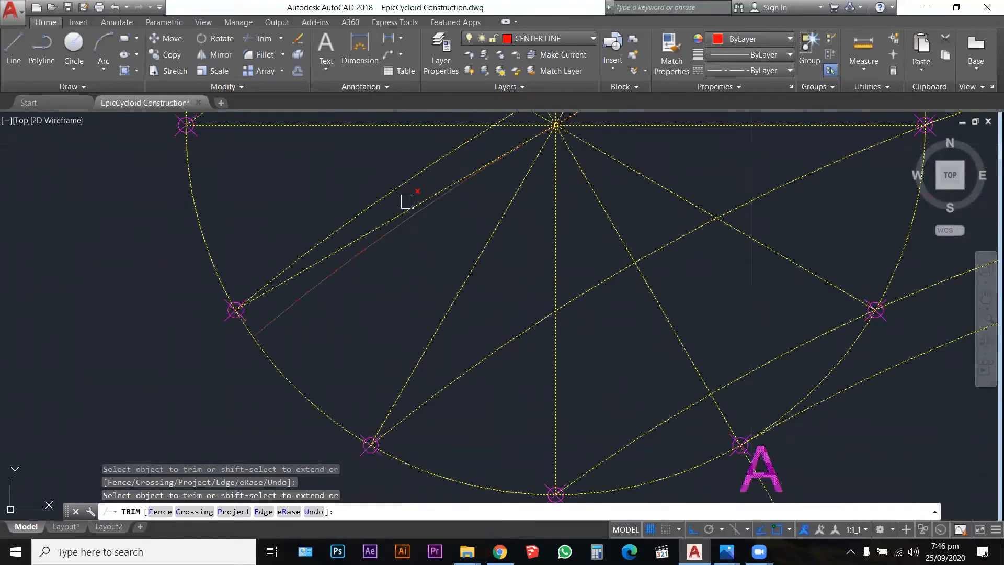
scroll(399, 288, down, 8)
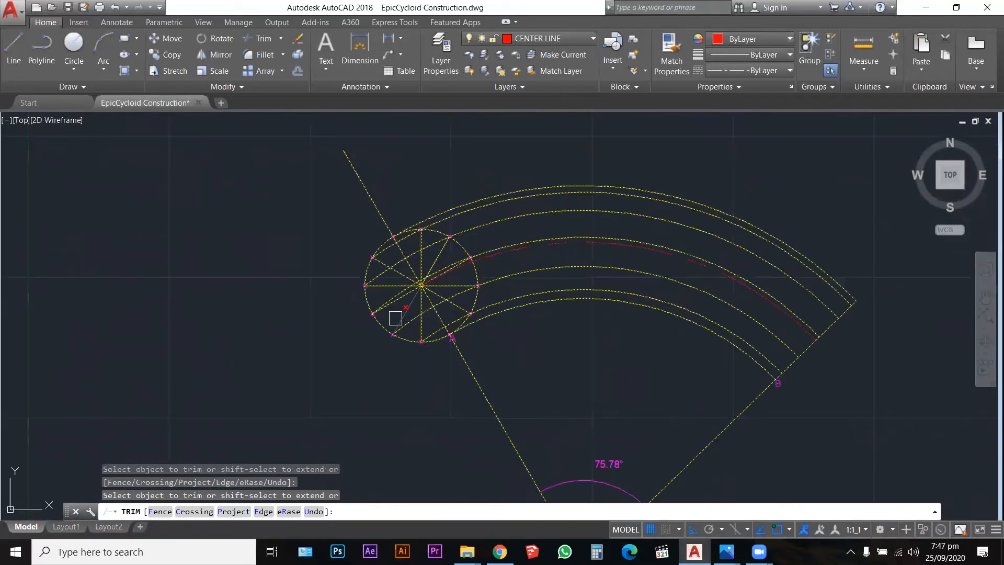
key(Escape)
key(Escape)
Check the trimmed centre-line arc at its start in the rolling circle's centre and along its length to leg CB
scroll(439, 282, up, 10)
scroll(374, 325, down, 8)
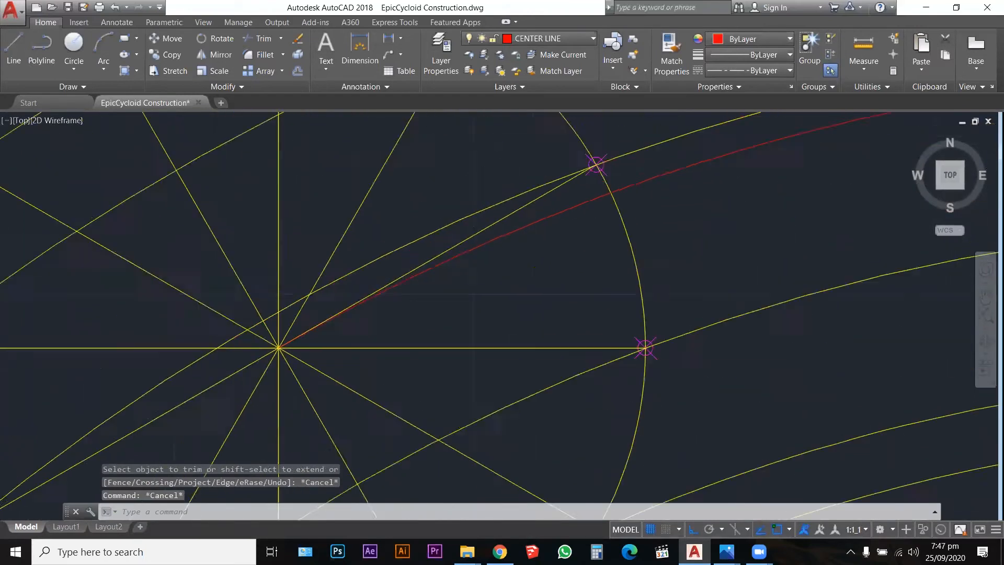
click(571, 265)
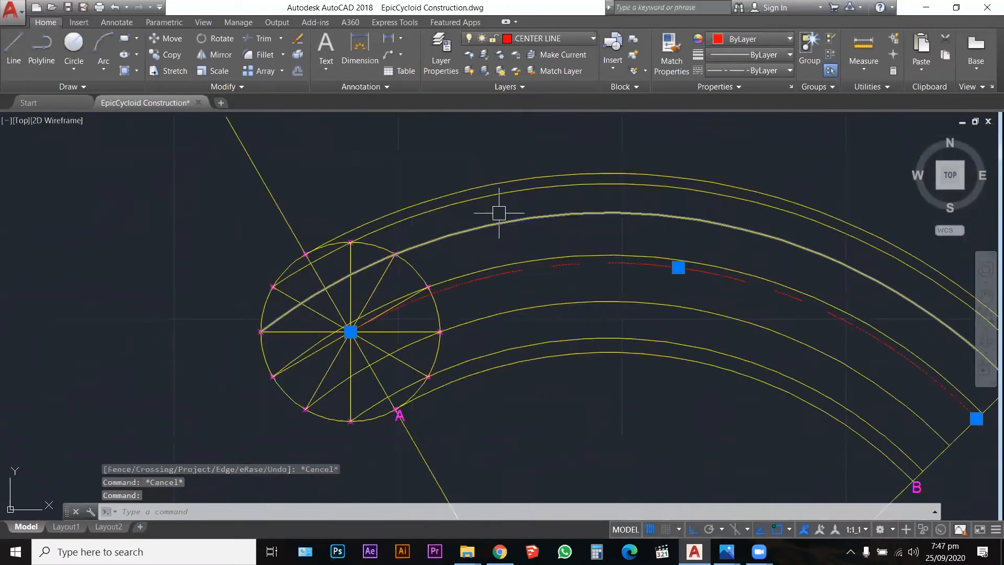
scroll(497, 213, down, 4)
key(Escape)
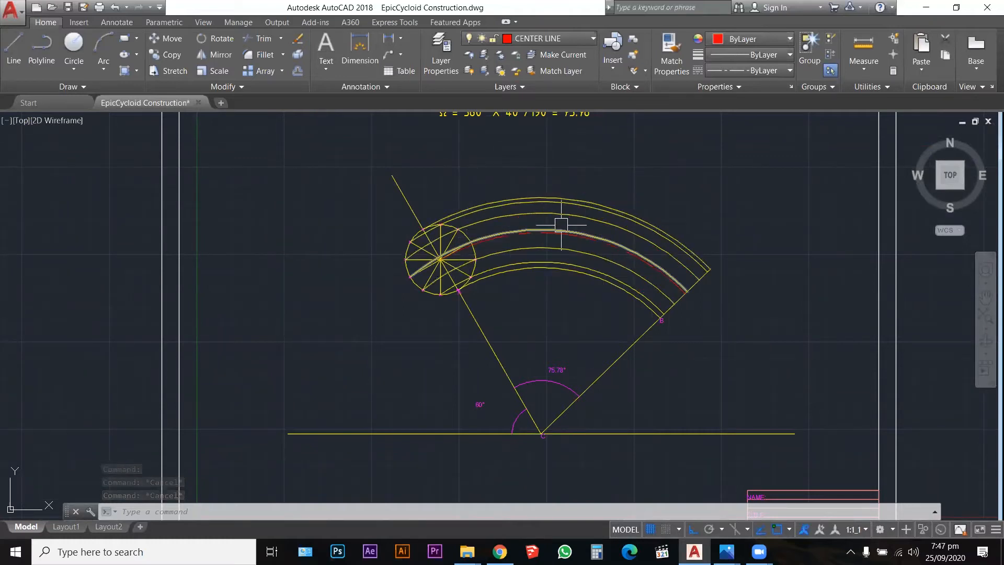
scroll(558, 237, up, 1)
click(558, 235)
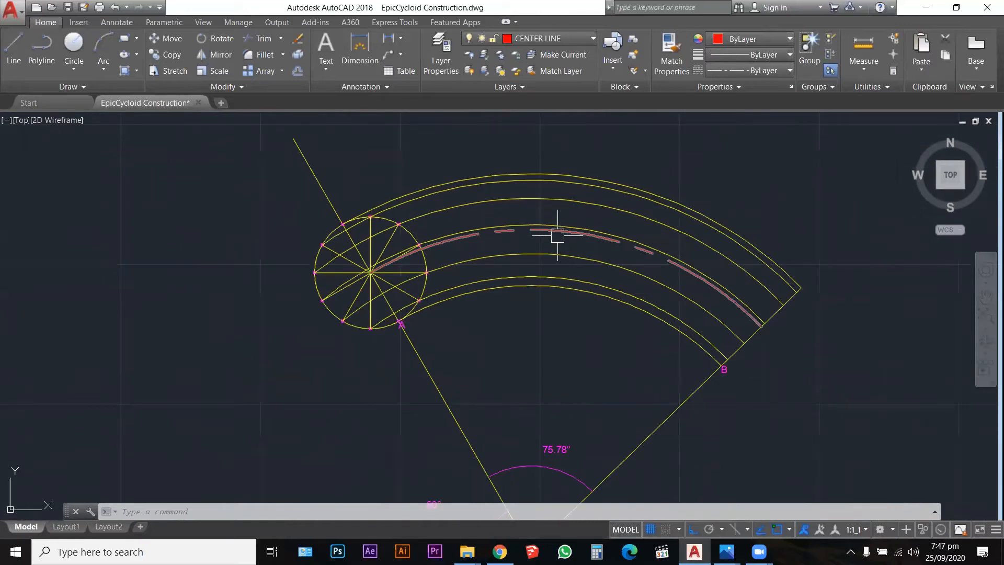
mouse_move(564, 235)
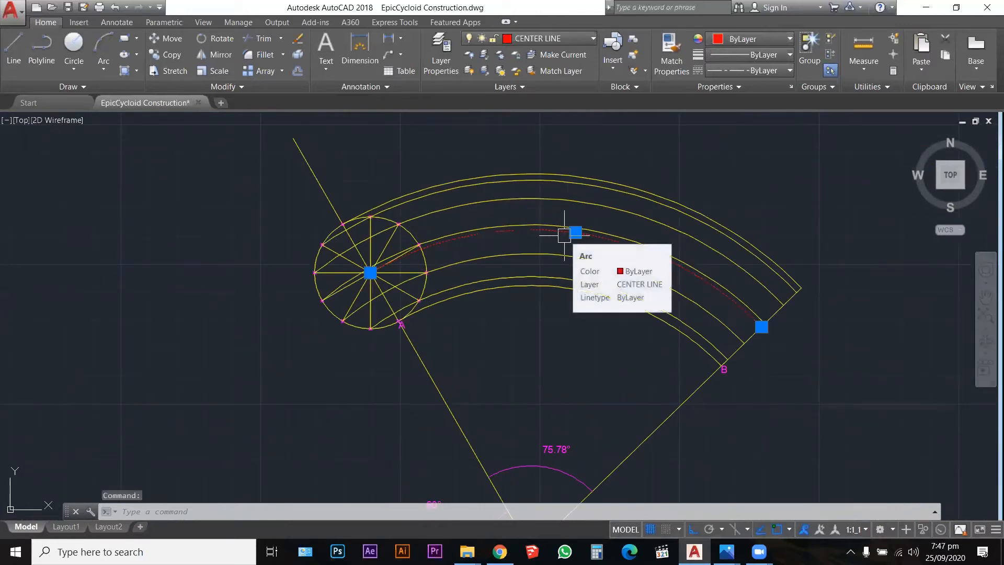
key(Escape)
Divide the centre-line arc into 12 equal segments
text(div)
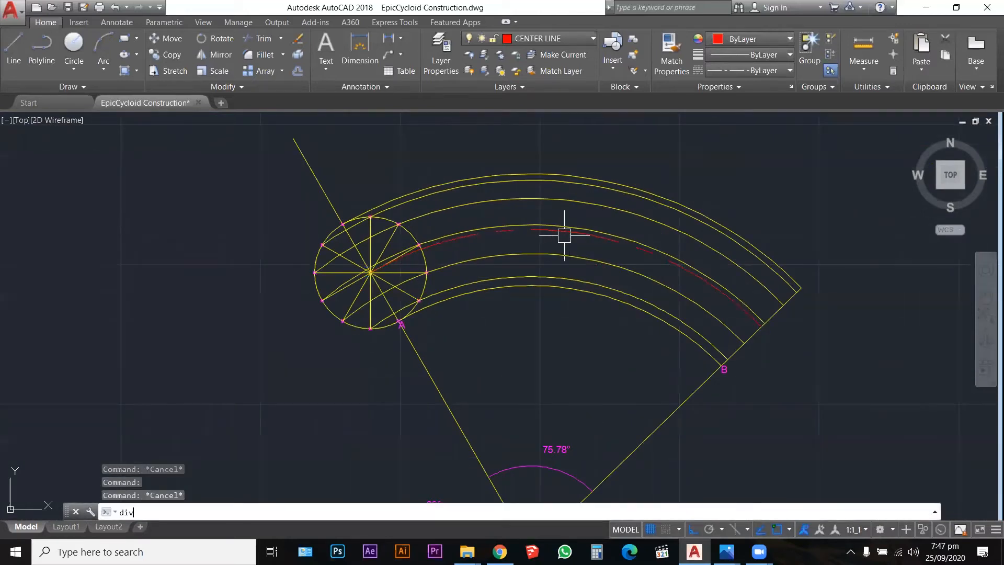
key(Return)
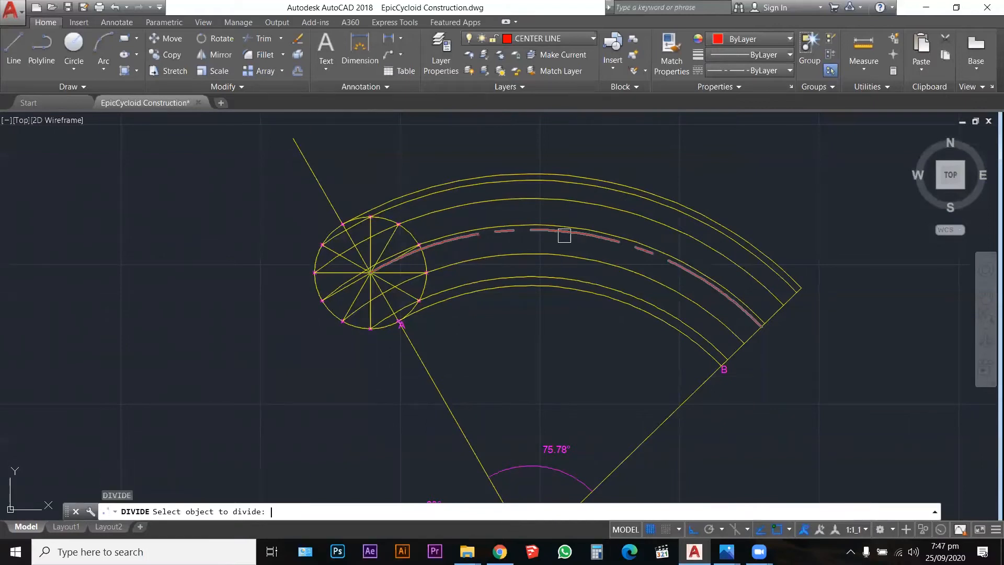
scroll(564, 235, up, 4)
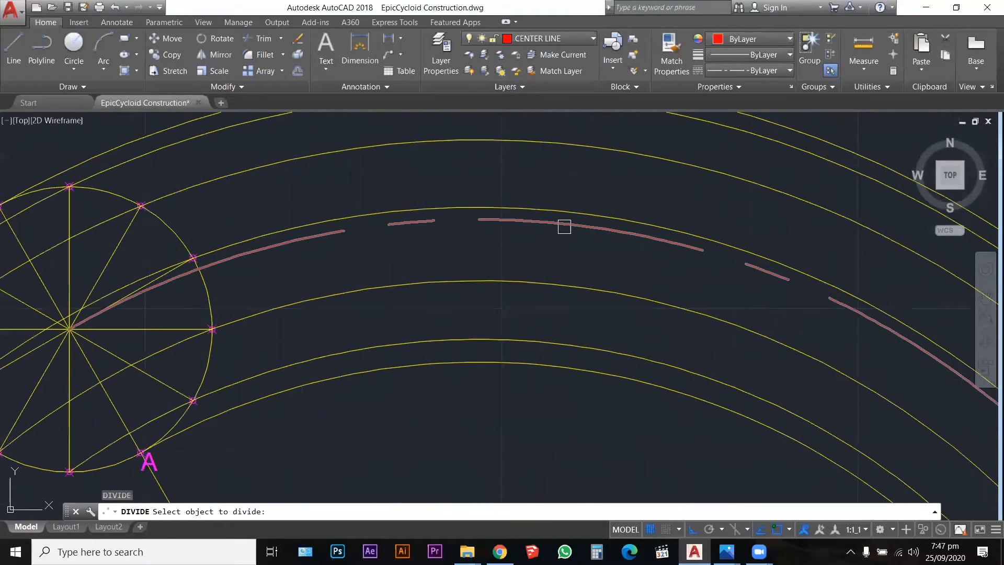
click(563, 226)
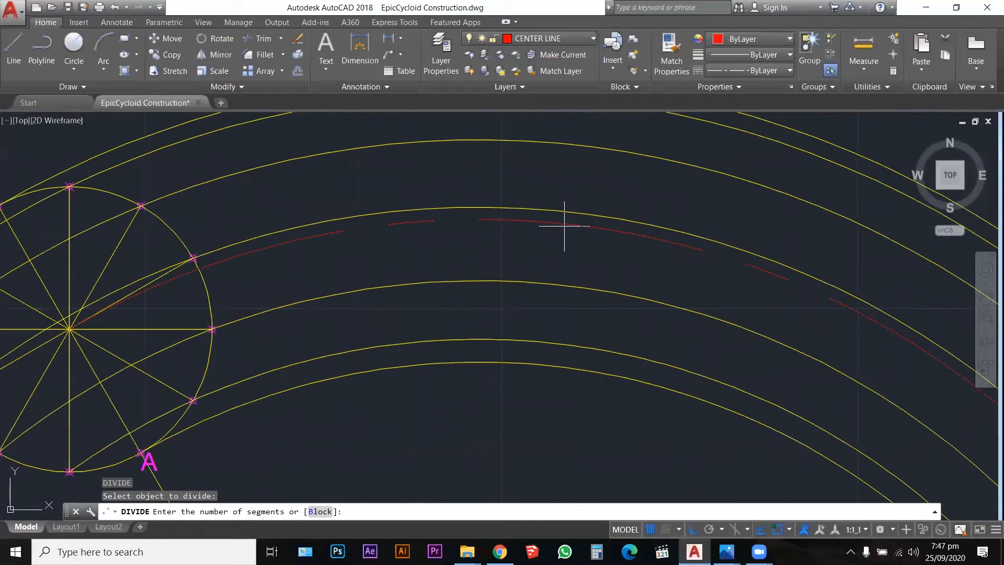
key(Return)
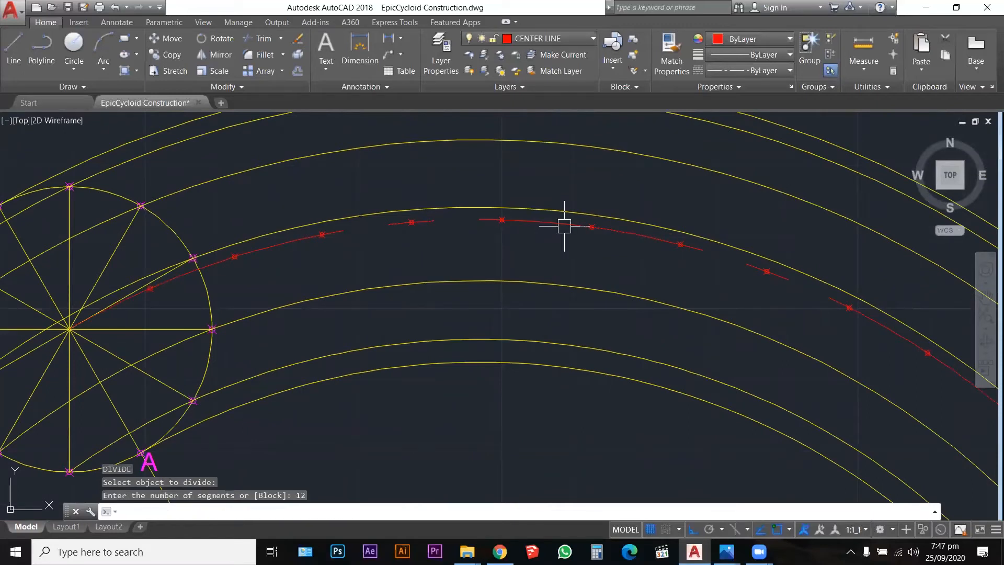
scroll(564, 226, down, 4)
key(Escape)
key(Escape)
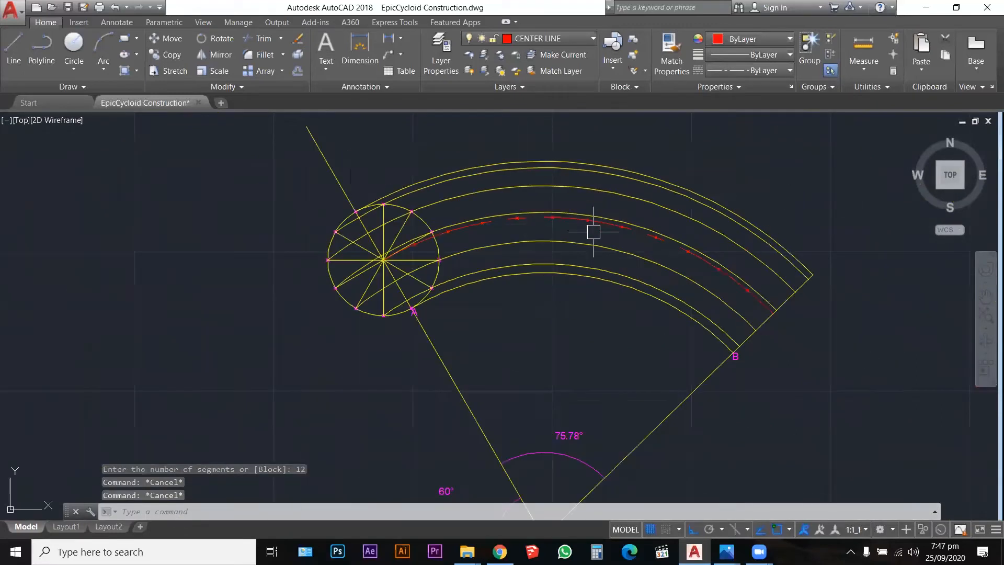
Make CONSTRUCTION the current layer
click(547, 38)
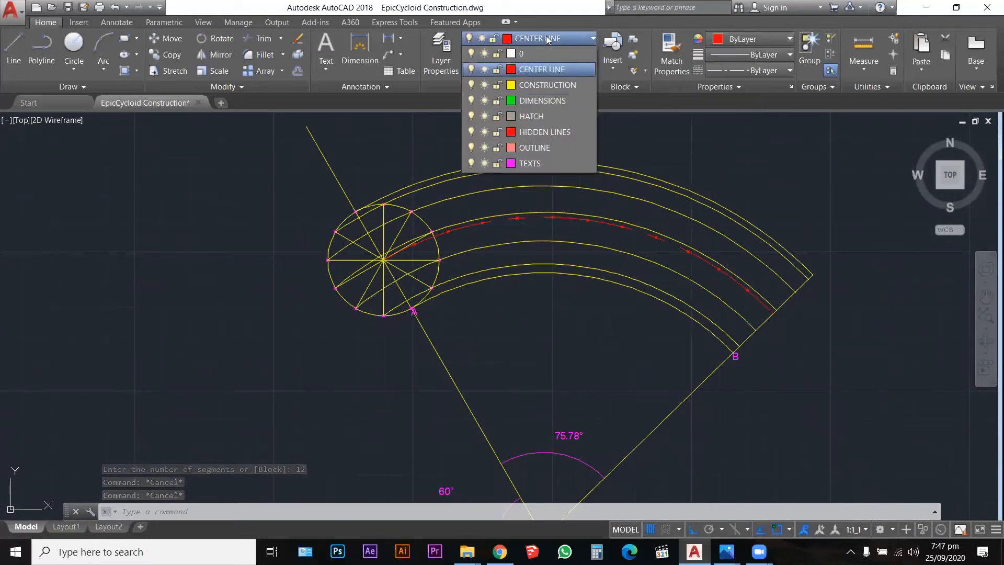
click(532, 85)
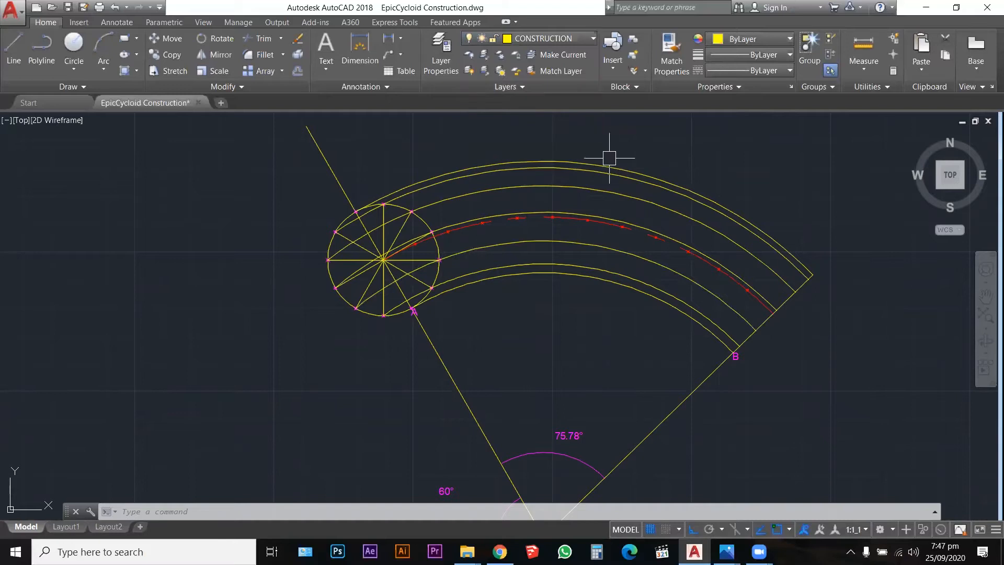
scroll(741, 283, up, 4)
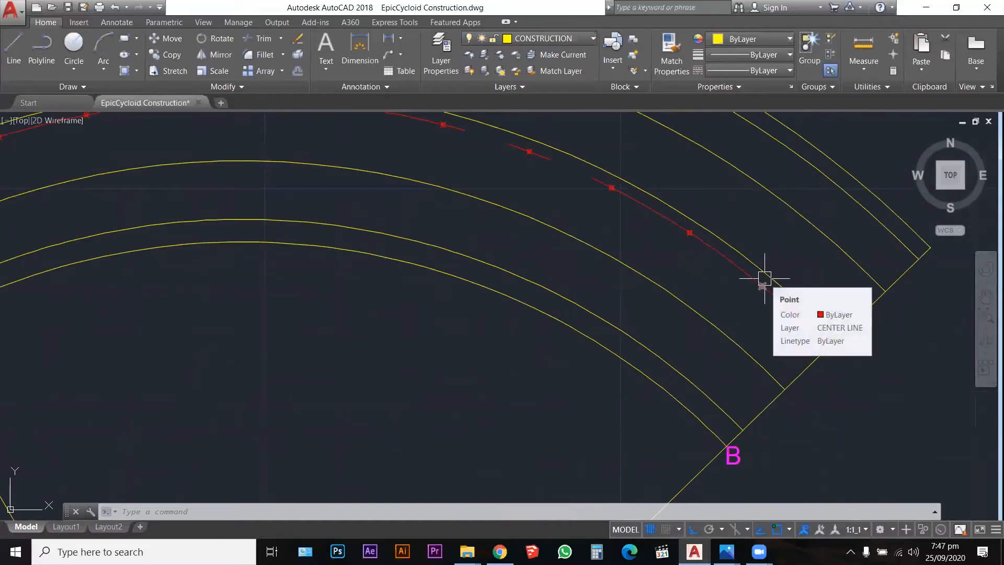
scroll(764, 279, down, 5)
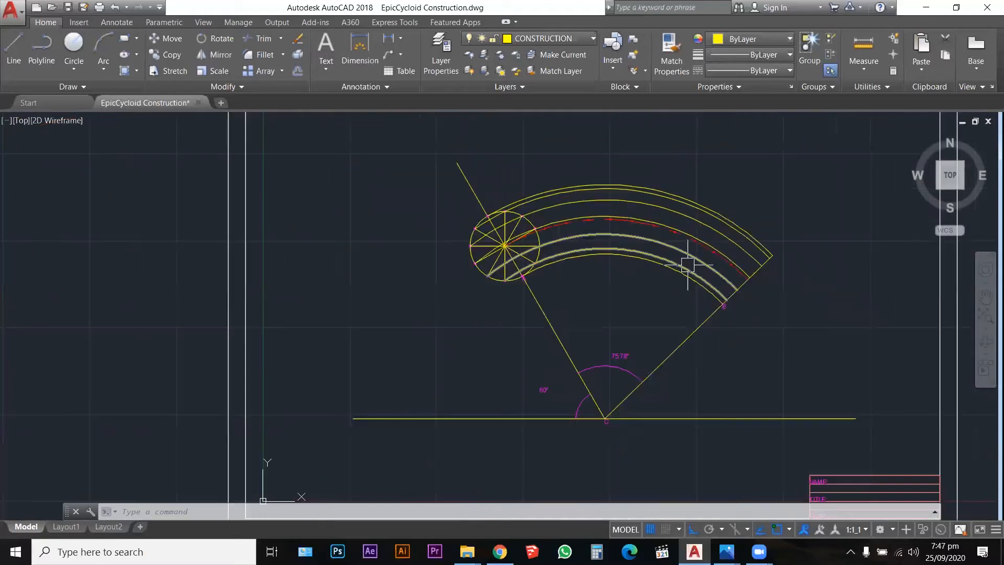
Draw a line from C to the division point on the centre-line arc nearest leg CB
key(Escape)
text(c)
key(Escape)
text(l)
key(Return)
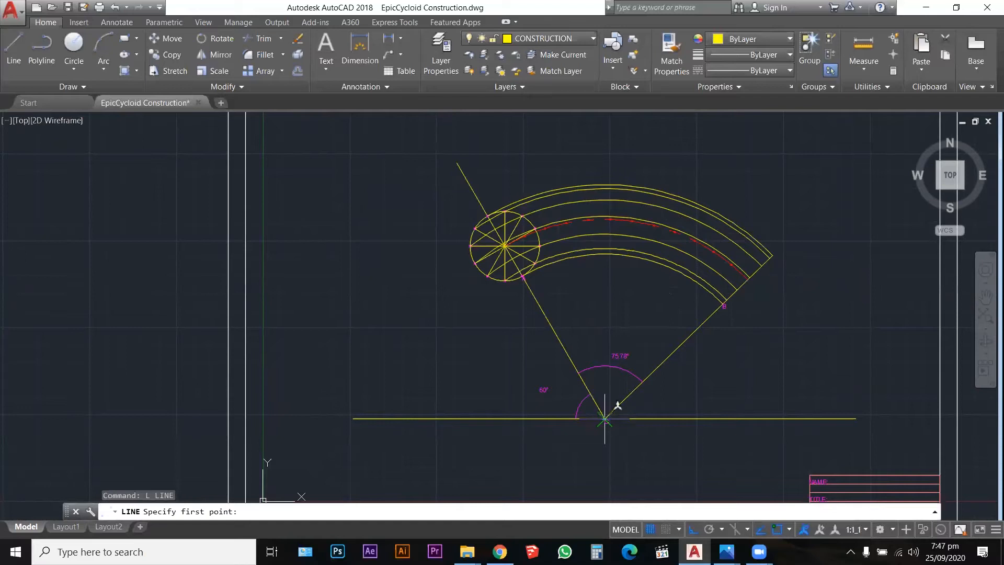
click(604, 419)
scroll(717, 287, up, 6)
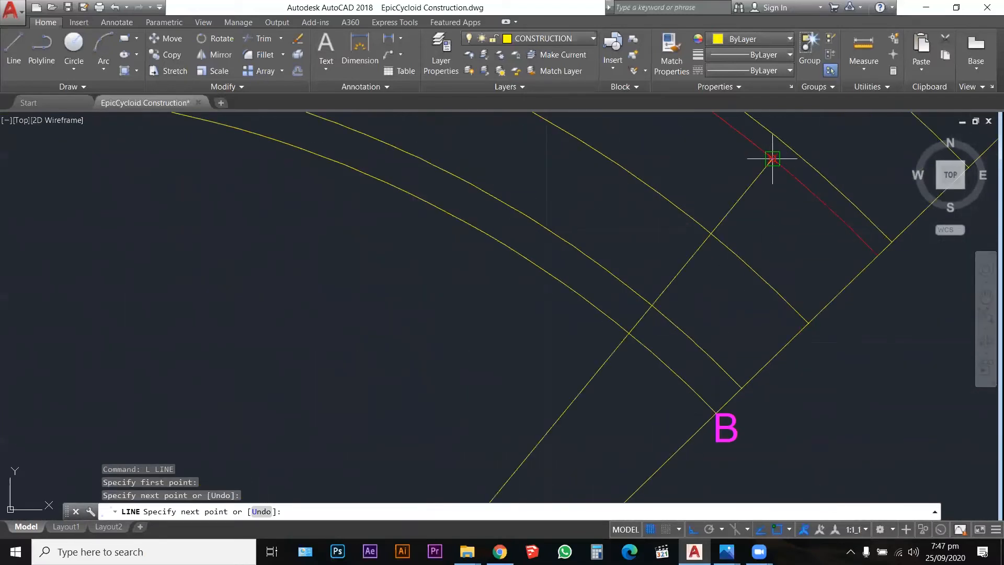
scroll(757, 206, down, 1)
key(Escape)
Draw a line from the second division point, counted from leg CB, to C
scroll(701, 123, up, 5)
key(Return)
click(678, 149)
scroll(701, 125, down, 5)
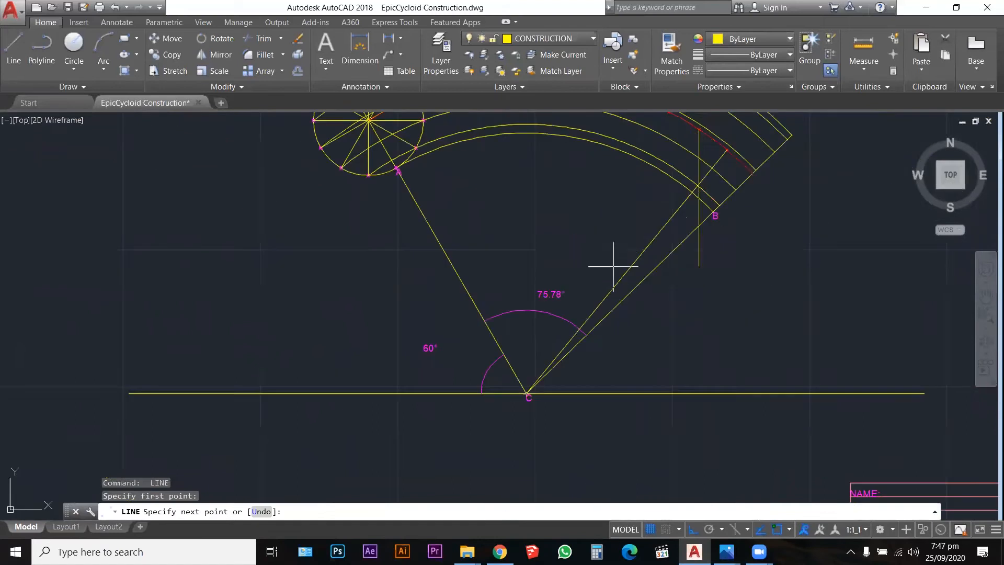
click(533, 387)
key(Escape)
Draw a line from the third division point, counted from leg CB, to C
scroll(566, 325, down, 3)
scroll(624, 216, up, 5)
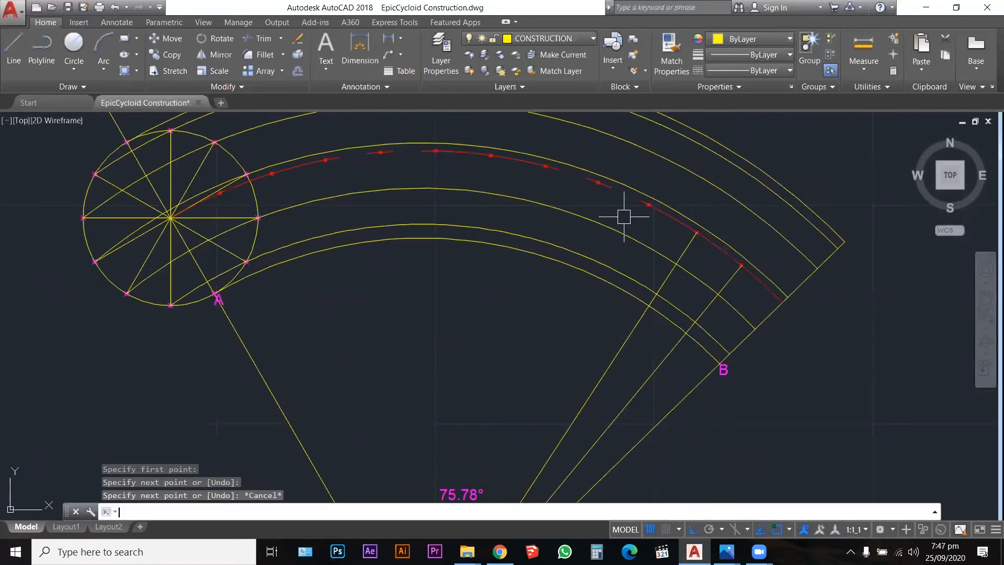
key(Return)
click(649, 203)
scroll(652, 188, down, 5)
scroll(601, 303, up, 5)
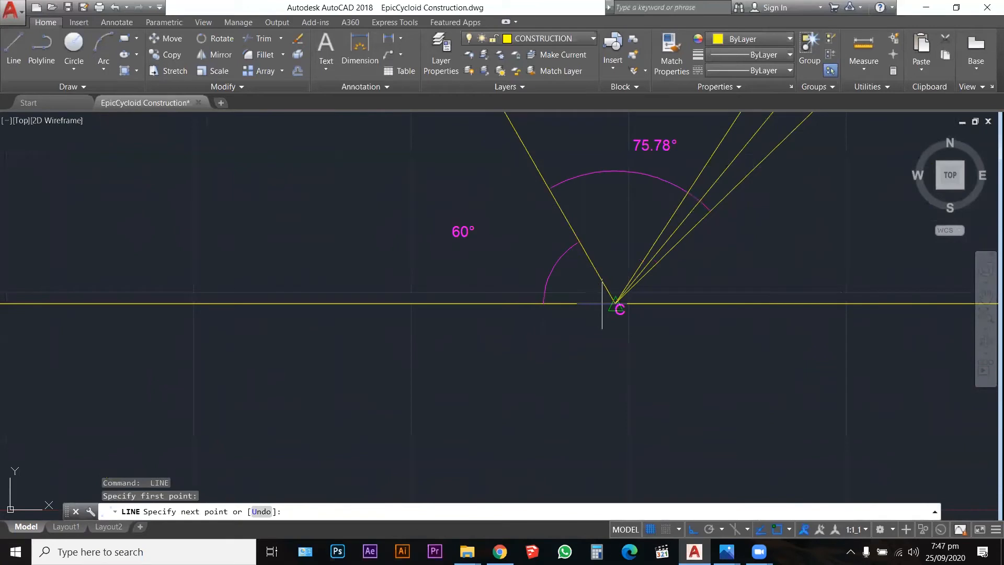
click(615, 303)
key(Escape)
Draw a line from the fourth division point, counted from leg CB, to C
scroll(633, 246, down, 5)
scroll(662, 167, up, 5)
scroll(670, 194, down, 5)
scroll(667, 200, up, 5)
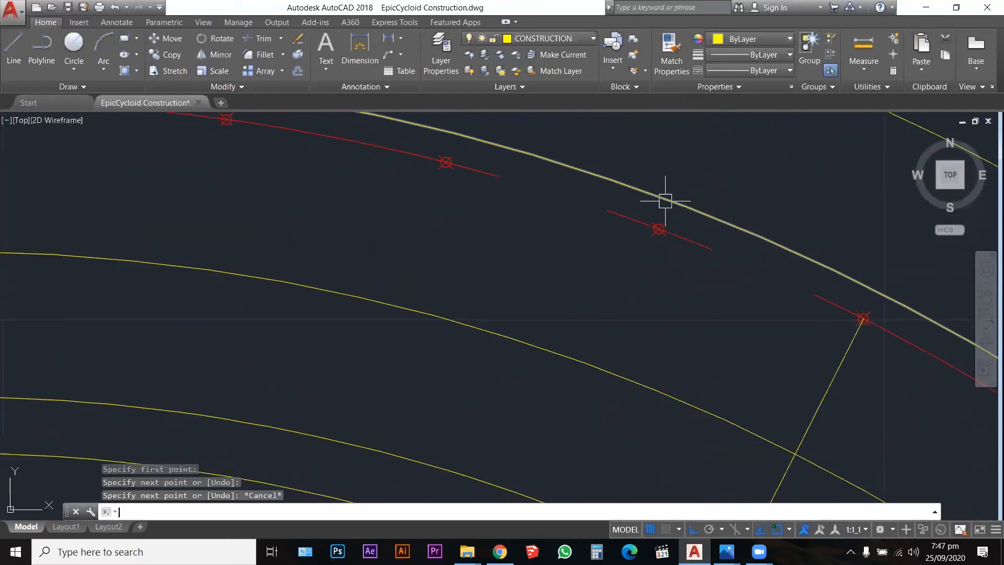
key(Return)
click(664, 216)
scroll(675, 195, down, 5)
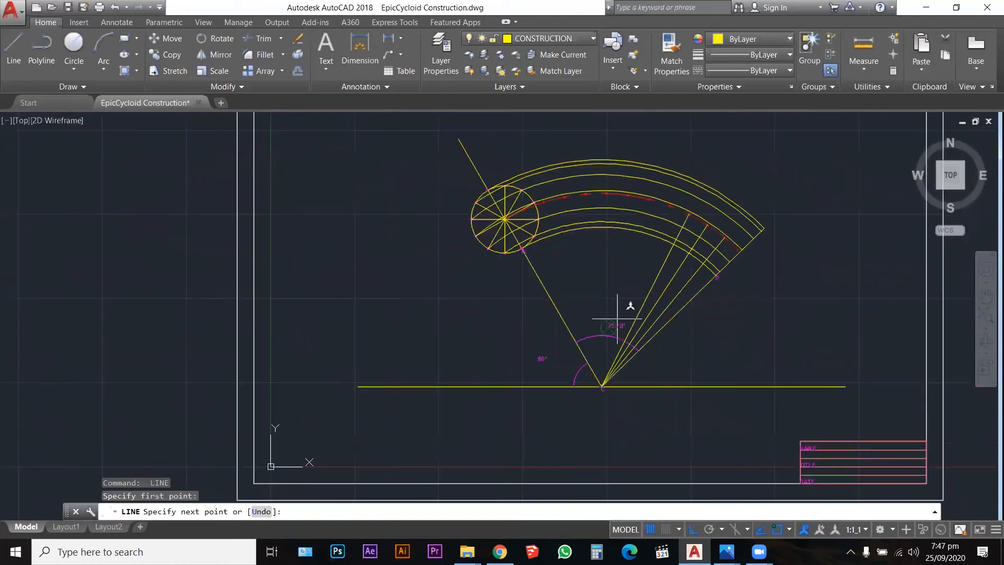
click(601, 387)
key(Escape)
Draw a line from the fifth division point on the centre-line arc, counted from leg CB, to C
scroll(672, 218, up, 5)
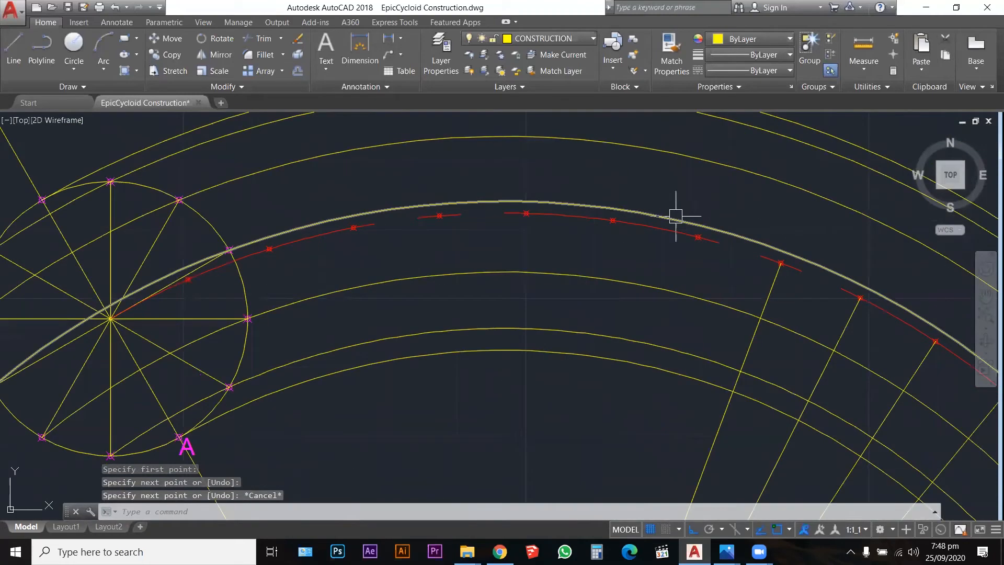
key(Return)
click(698, 237)
scroll(673, 189, down, 5)
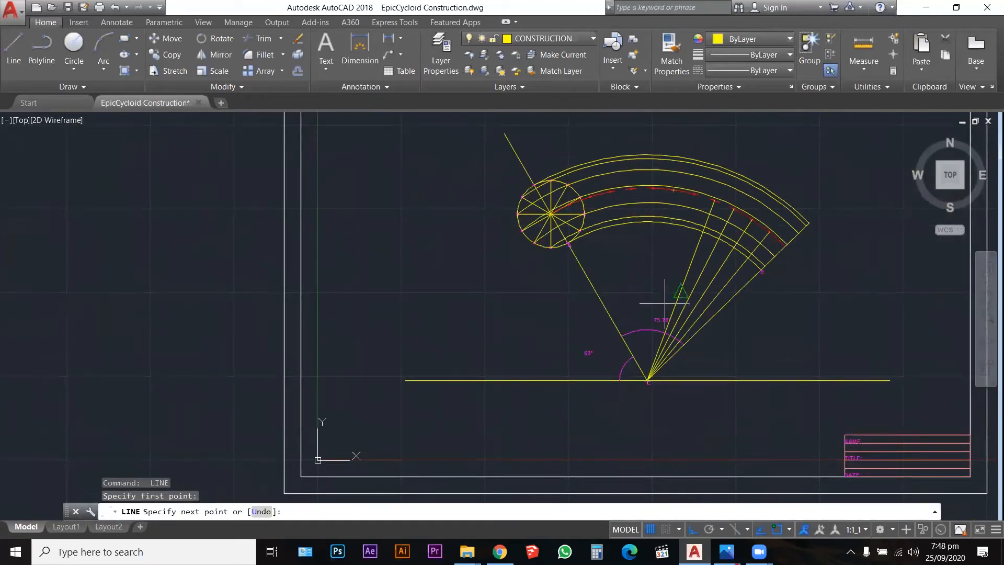
scroll(643, 343, up, 4)
click(654, 436)
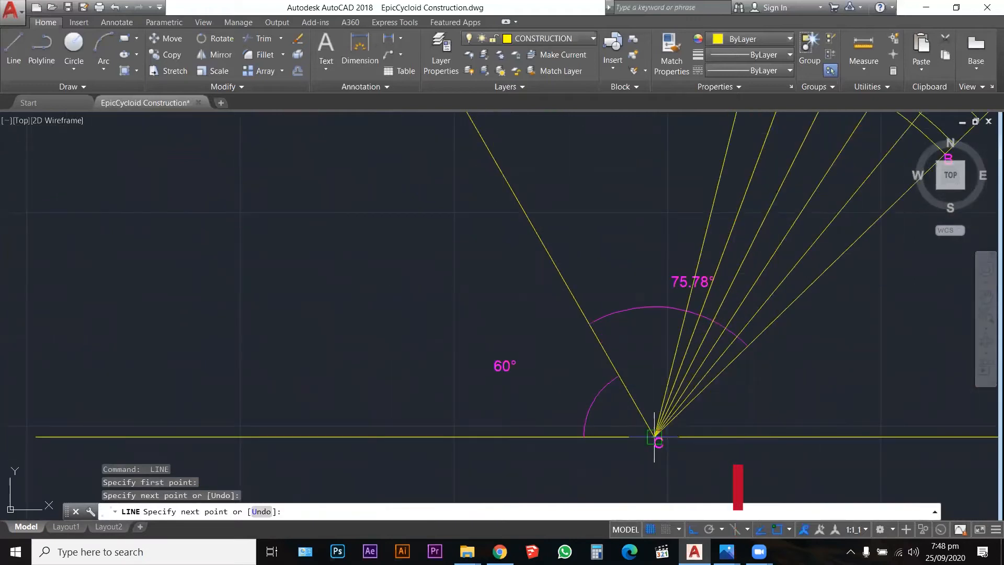
key(Escape)
Draw a line from the sixth division point on the centre-line arc, counted from leg CB, to C
scroll(619, 419, down, 5)
scroll(650, 307, up, 6)
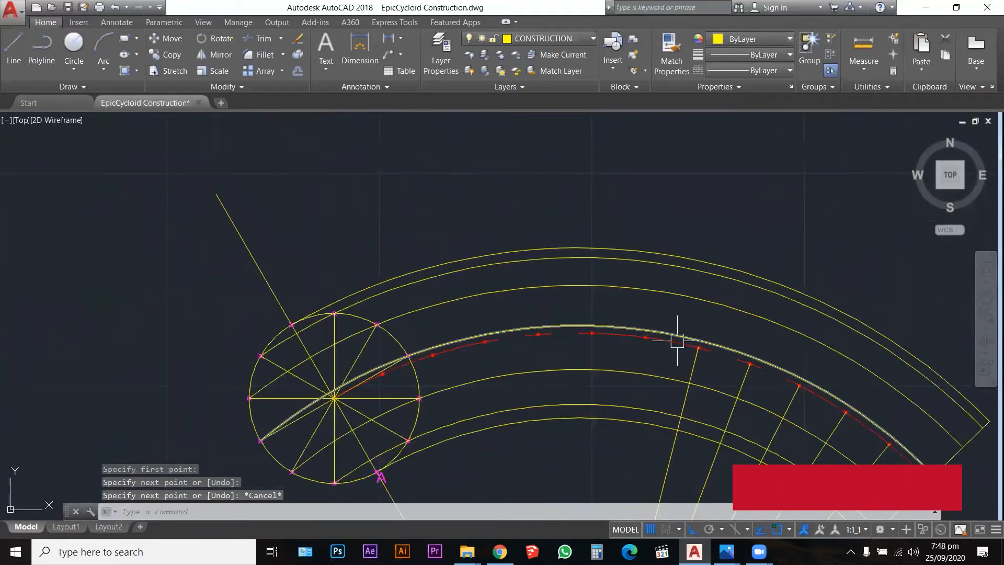
key(Return)
click(646, 337)
scroll(654, 230, down, 4)
scroll(654, 231, down, 3)
scroll(632, 400, up, 3)
click(632, 393)
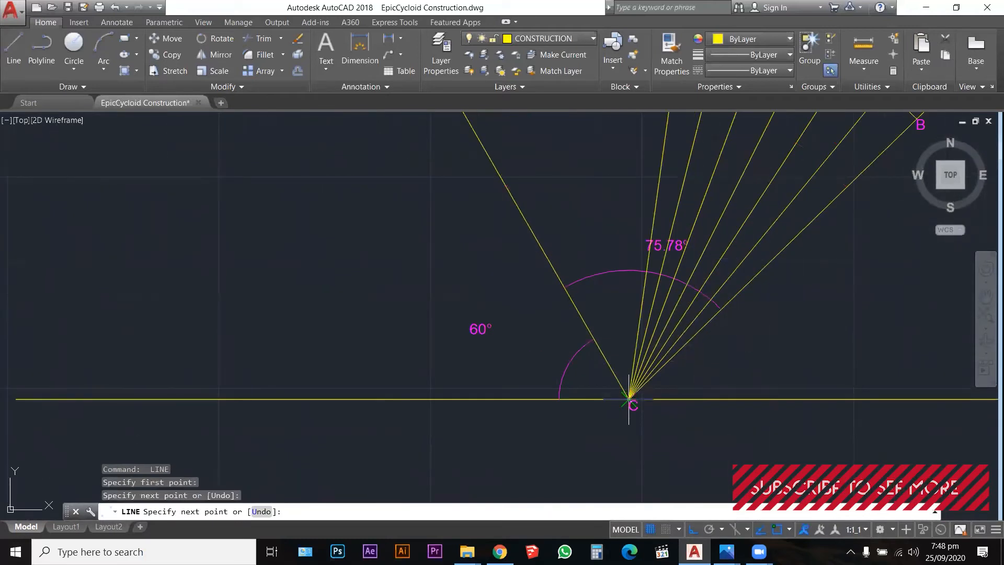
scroll(631, 398, down, 2)
scroll(623, 285, down, 2)
key(Escape)
Draw a line from the seventh division point on the centre-line arc, counted from leg CB, to C
scroll(629, 156, up, 3)
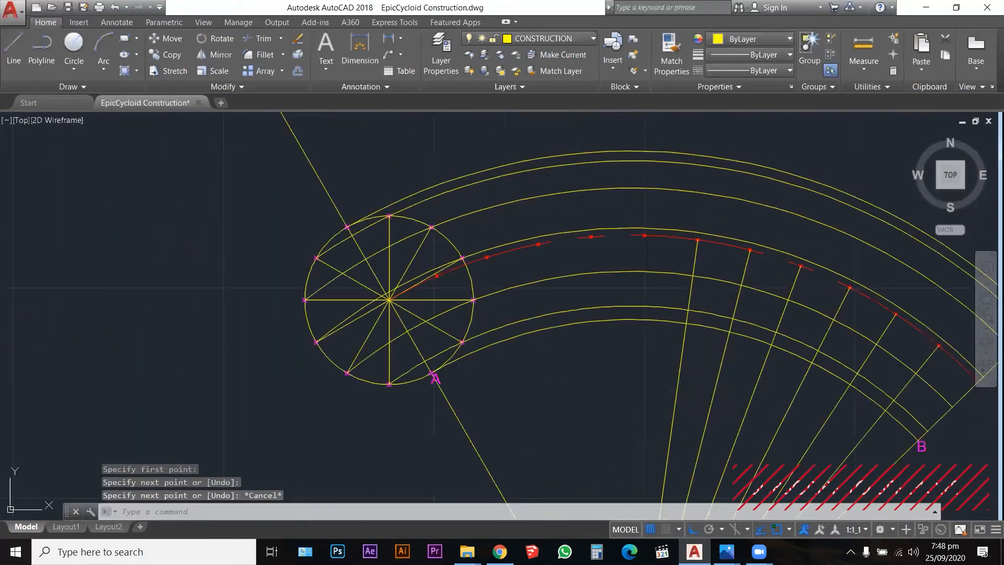
text(l)
key(Return)
click(644, 235)
scroll(631, 164, down, 3)
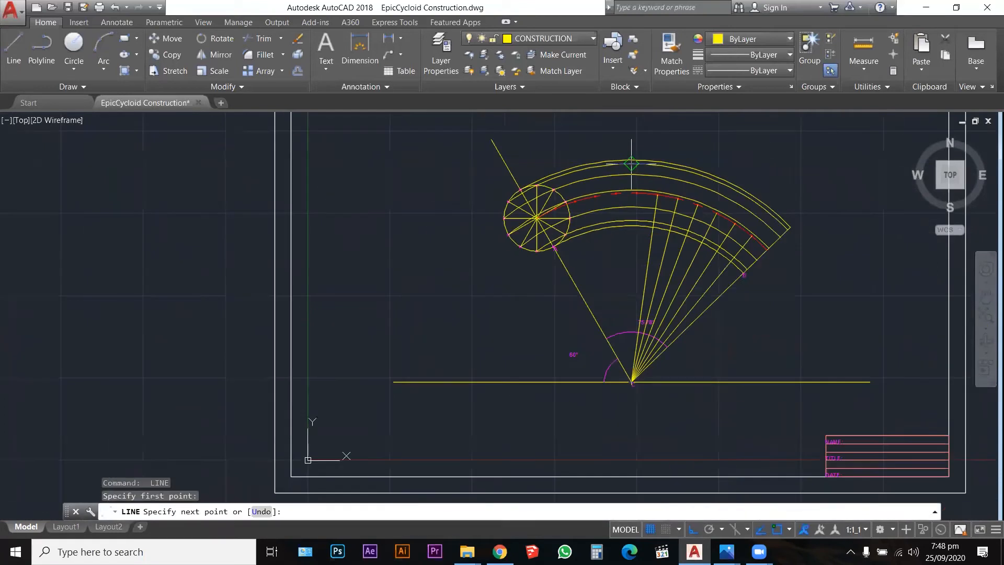
scroll(647, 371, up, 6)
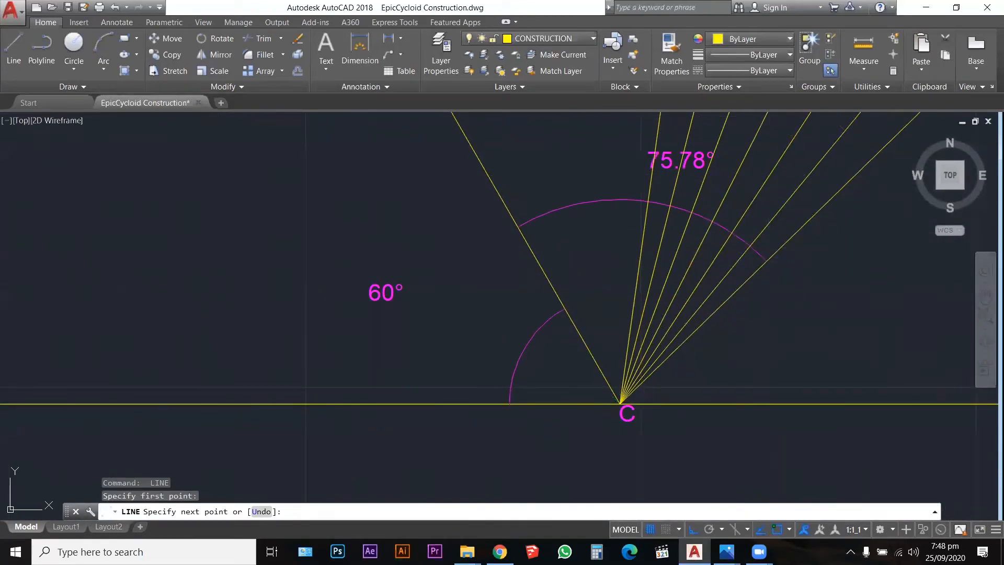
scroll(620, 402, down, 5)
key(Escape)
Draw a line from the eighth division point on the centre-line arc, counted from leg CB, to C
scroll(620, 320, down, 2)
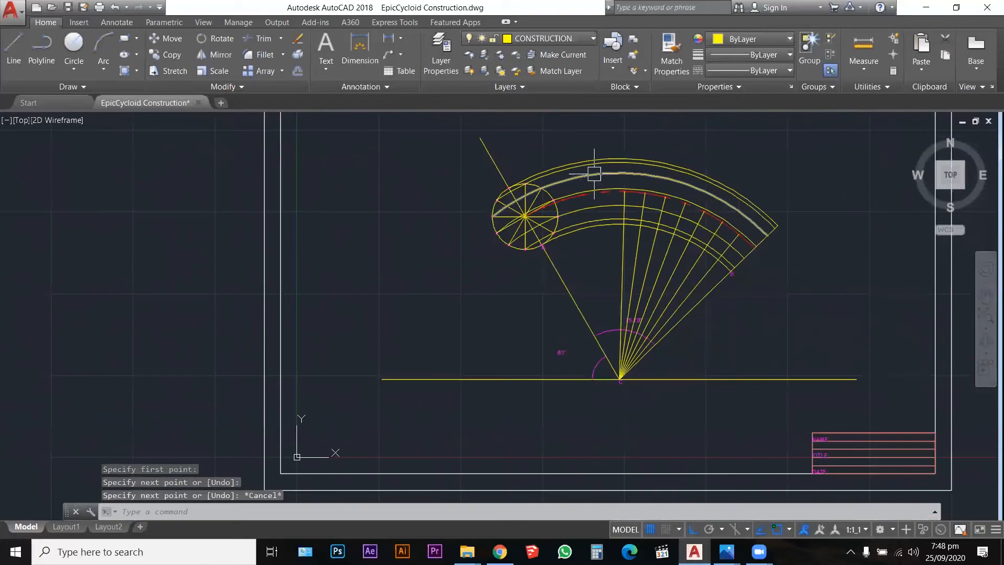
scroll(596, 170, up, 3)
key(space)
click(611, 272)
scroll(621, 195, down, 2)
scroll(639, 341, down, 3)
scroll(634, 287, up, 2)
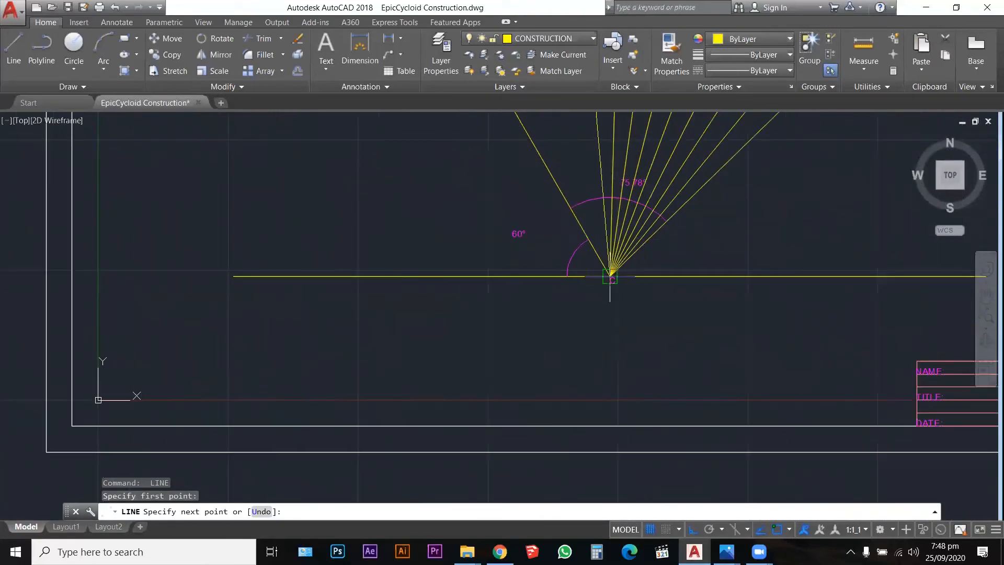
click(611, 275)
Continue the line from C to the ninth division point on the centre-line arc, counted from leg CB
scroll(650, 359, down, 3)
scroll(619, 217, up, 6)
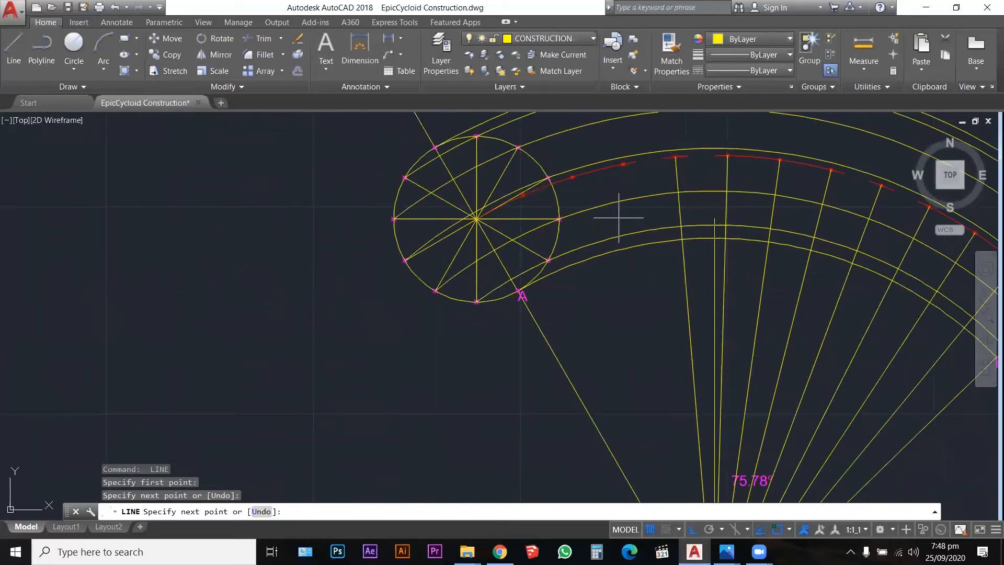
click(623, 163)
key(Escape)
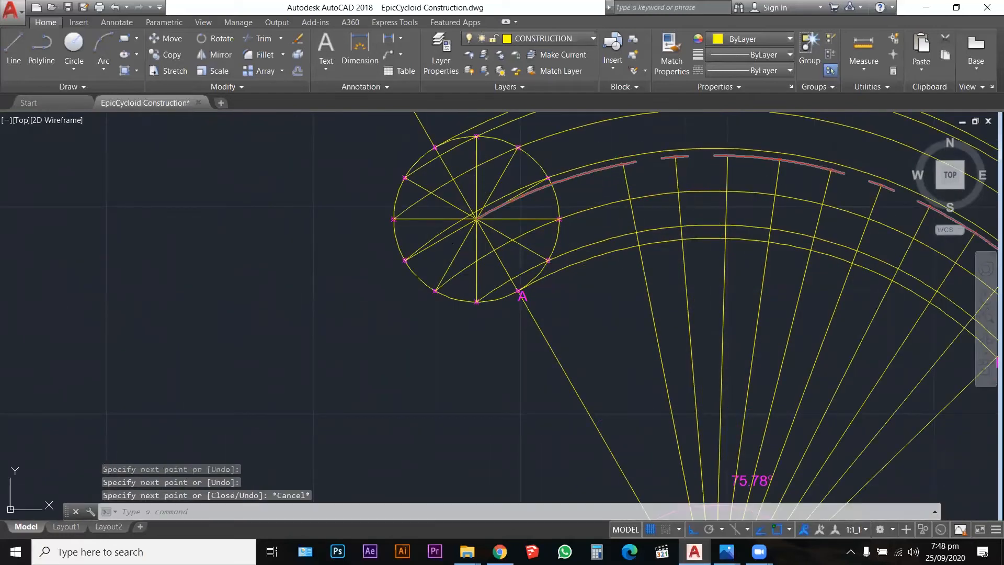
Draw a line from the tenth division point on the centre-line arc, counted from leg CB, to C
key(space)
click(570, 251)
scroll(586, 170, down, 3)
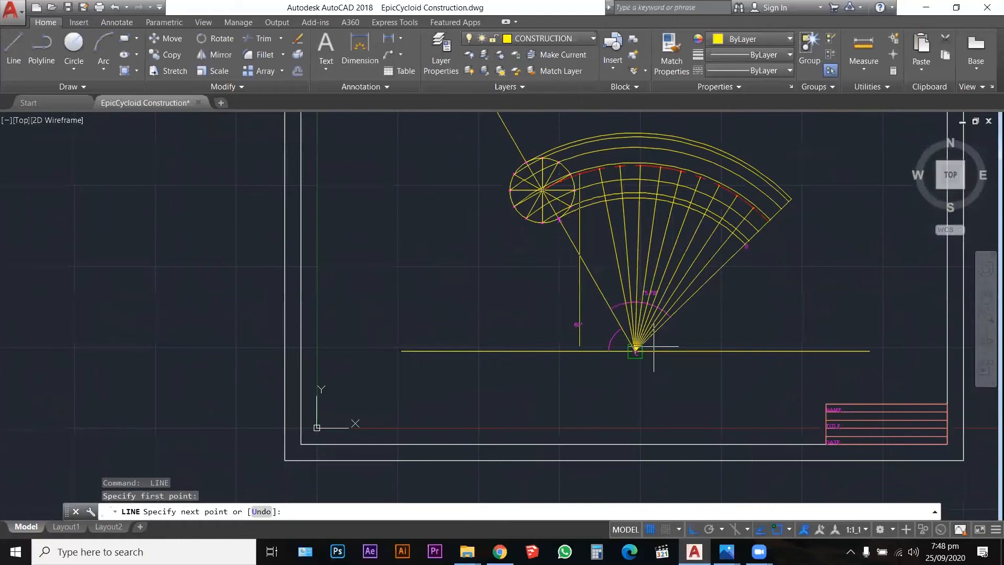
scroll(653, 346, up, 5)
key(Escape)
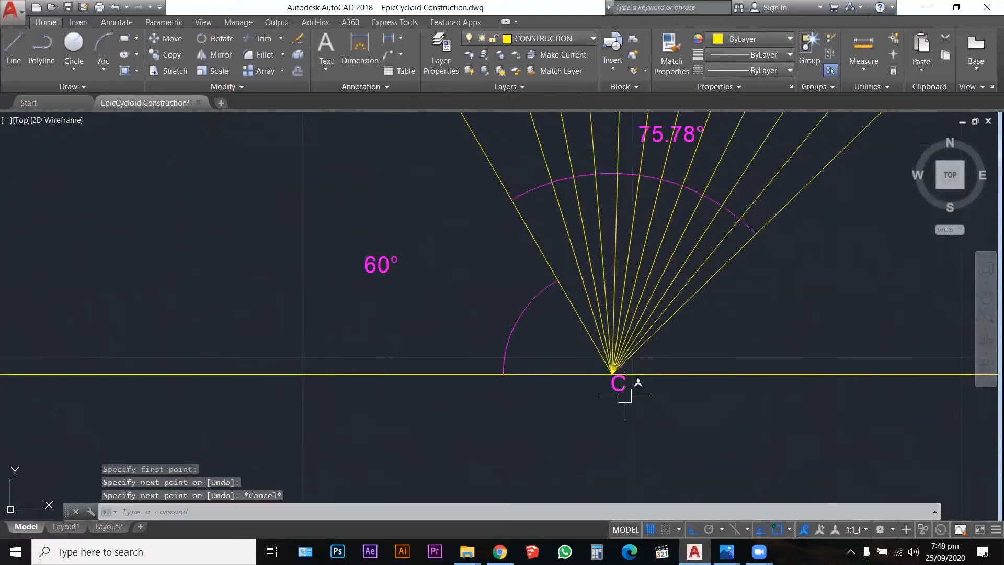
Draw a line to C from the last division point on the centre-line arc, the one nearest the rolling circle's centre
scroll(622, 393, down, 3)
scroll(556, 232, up, 5)
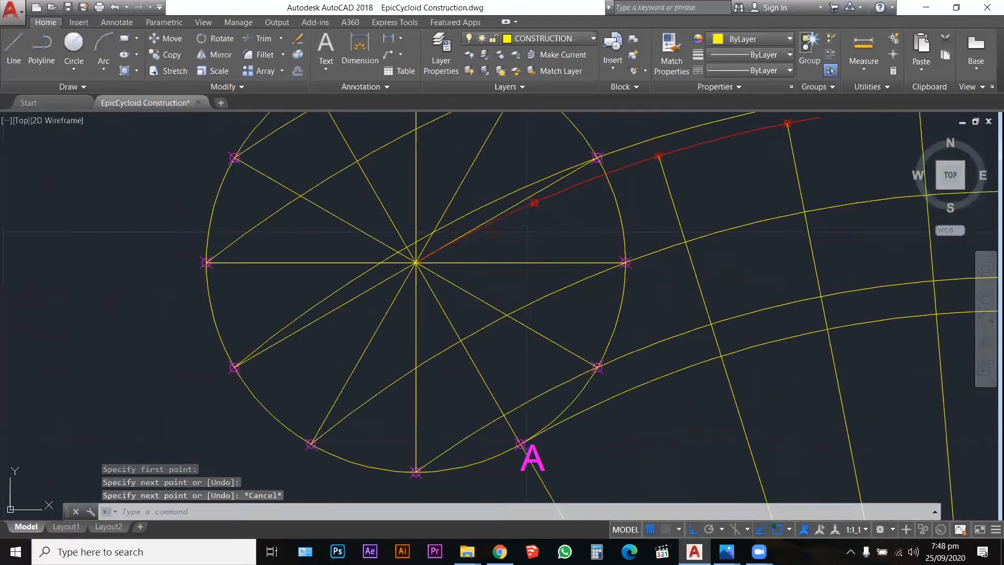
key(space)
click(534, 203)
scroll(547, 200, down, 4)
scroll(607, 325, up, 6)
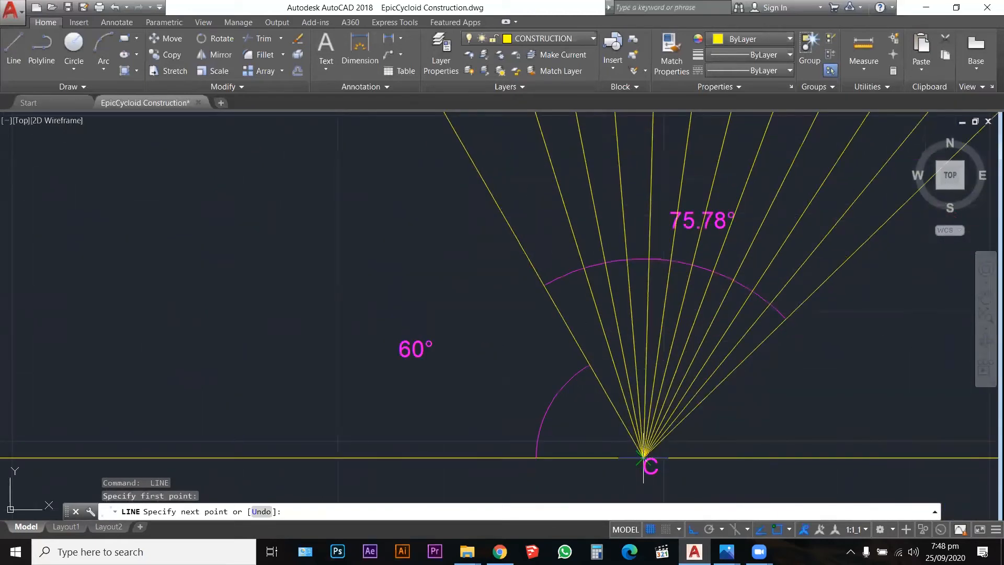
click(643, 457)
scroll(621, 420, down, 5)
key(Escape)
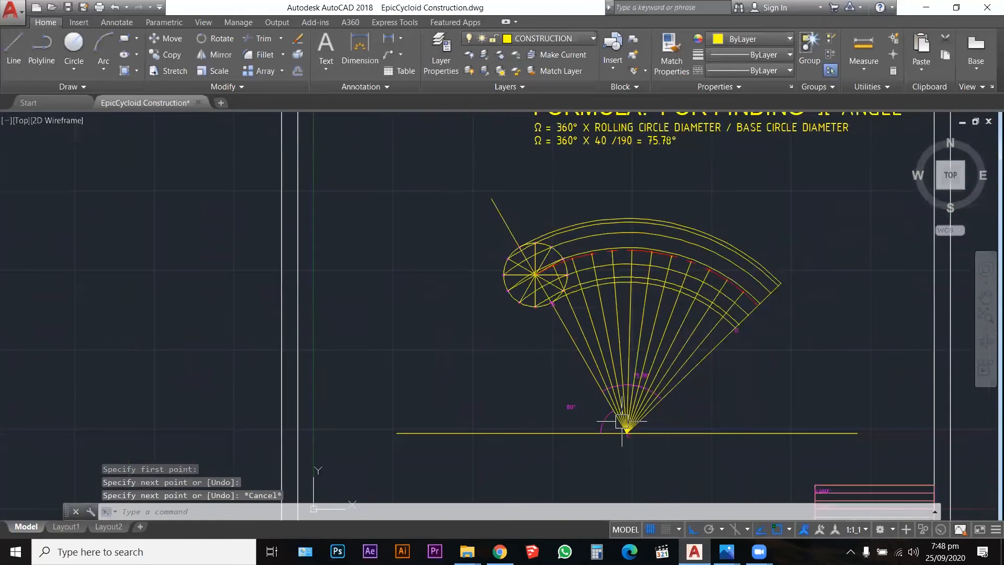
scroll(568, 243, up, 4)
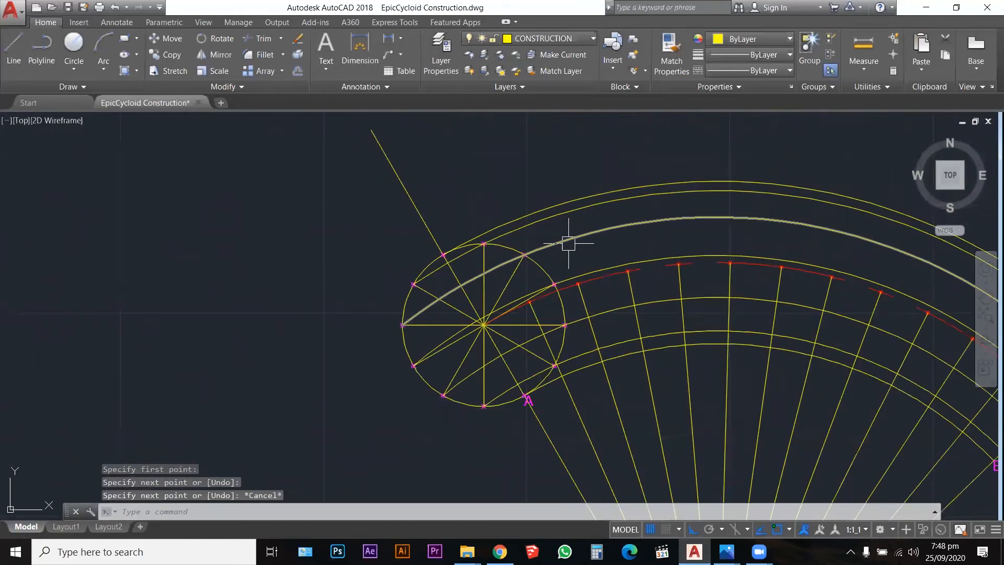
scroll(551, 257, down, 5)
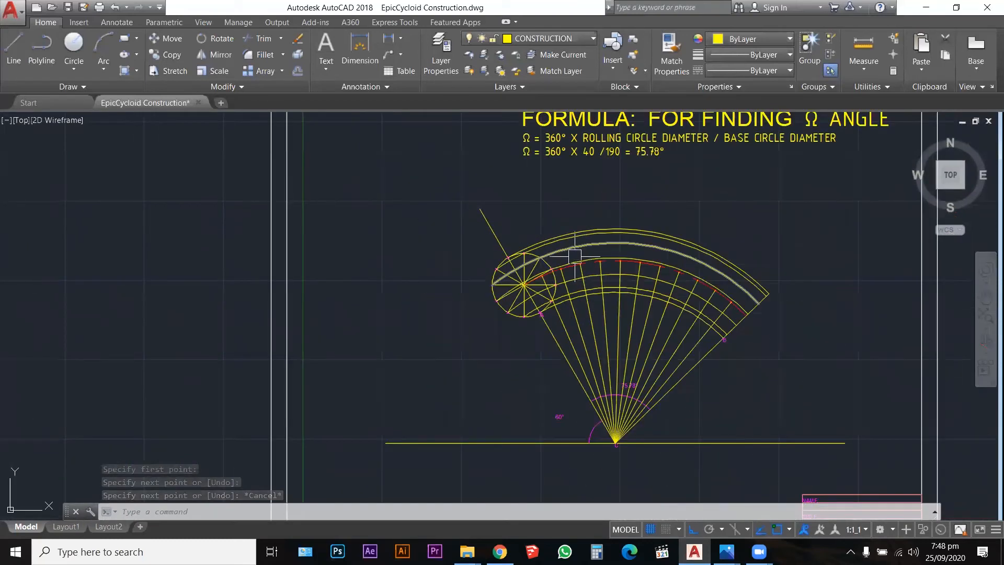
scroll(617, 262, up, 3)
key(Escape)
key(Escape)
key(Escape)
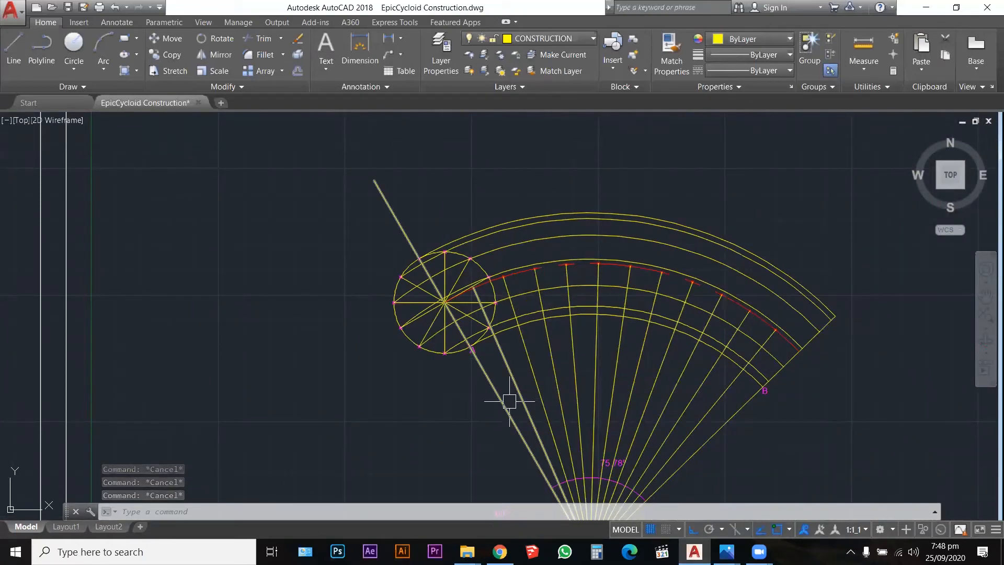
click(532, 218)
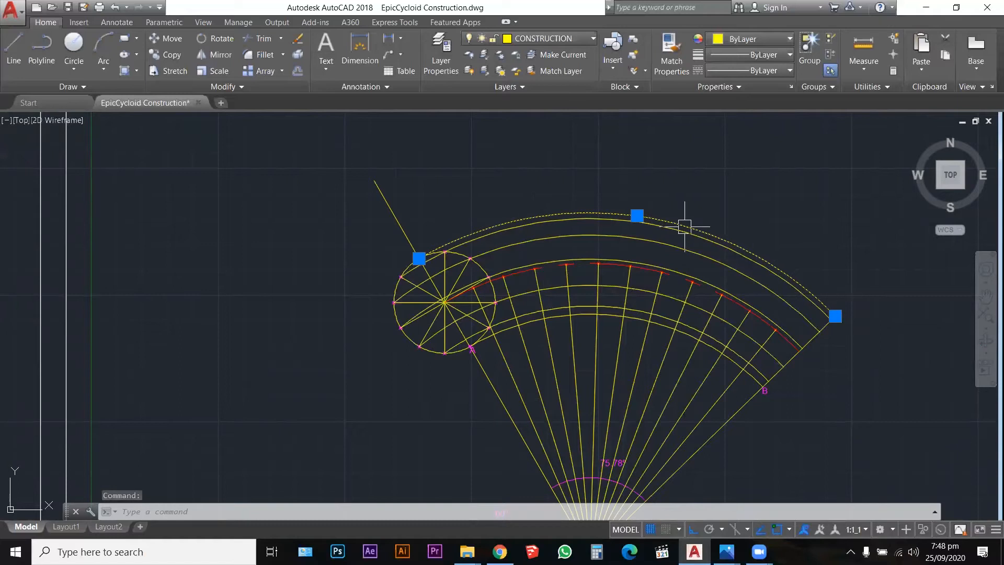
key(Escape)
key(Escape)
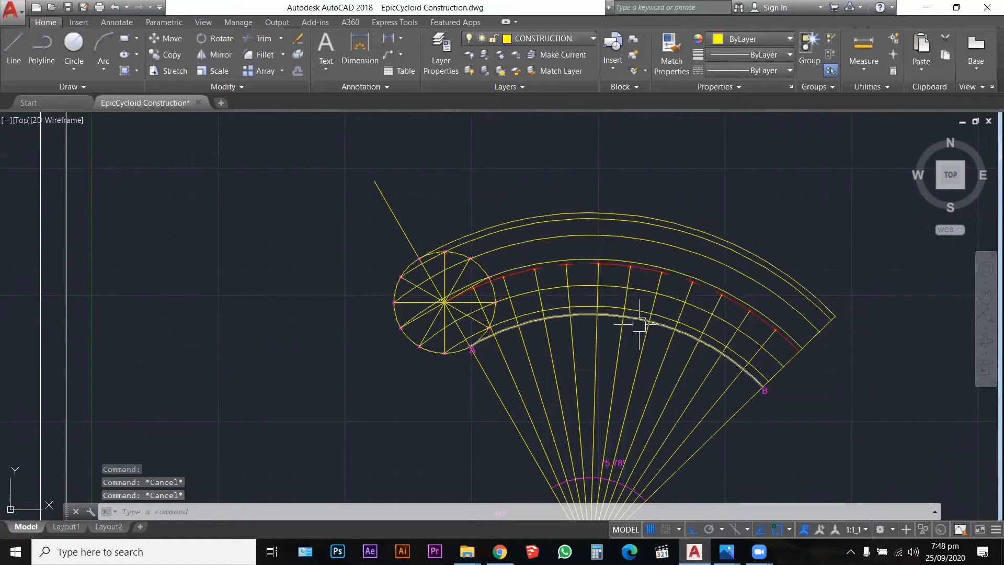
Extend the radial division lines from the base circle centre up to the outermost concentric arc
text(e)
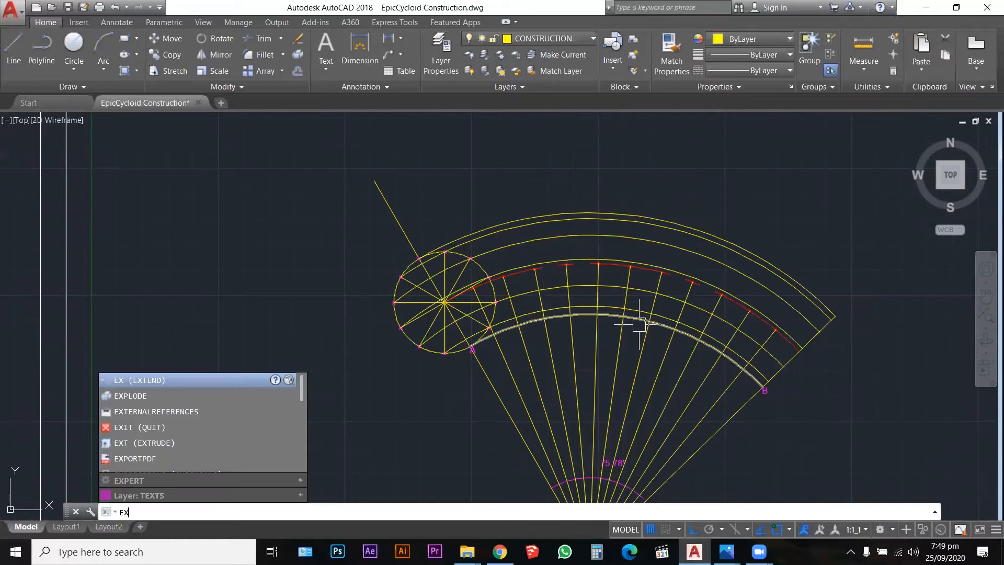
key(Return)
click(783, 433)
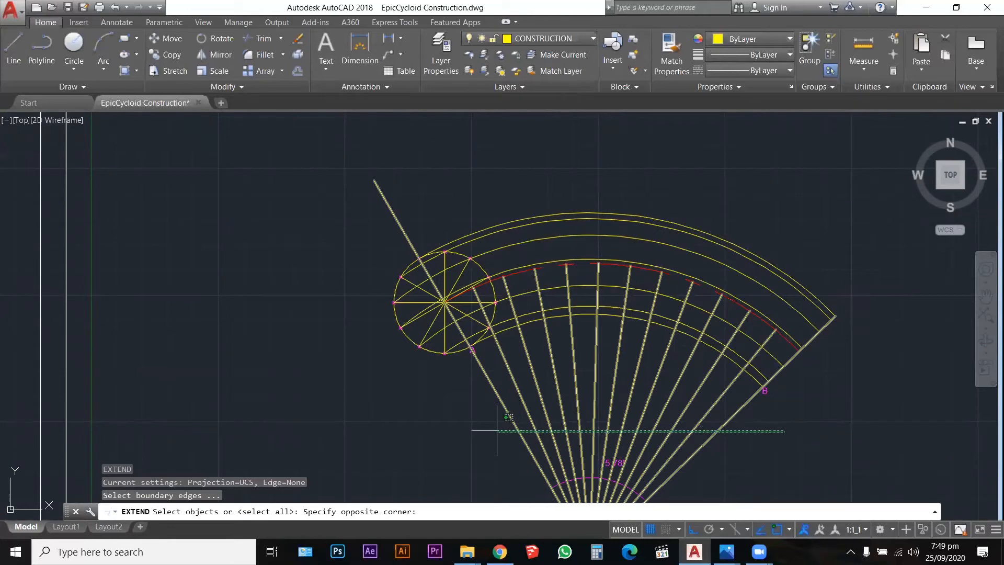
click(497, 430)
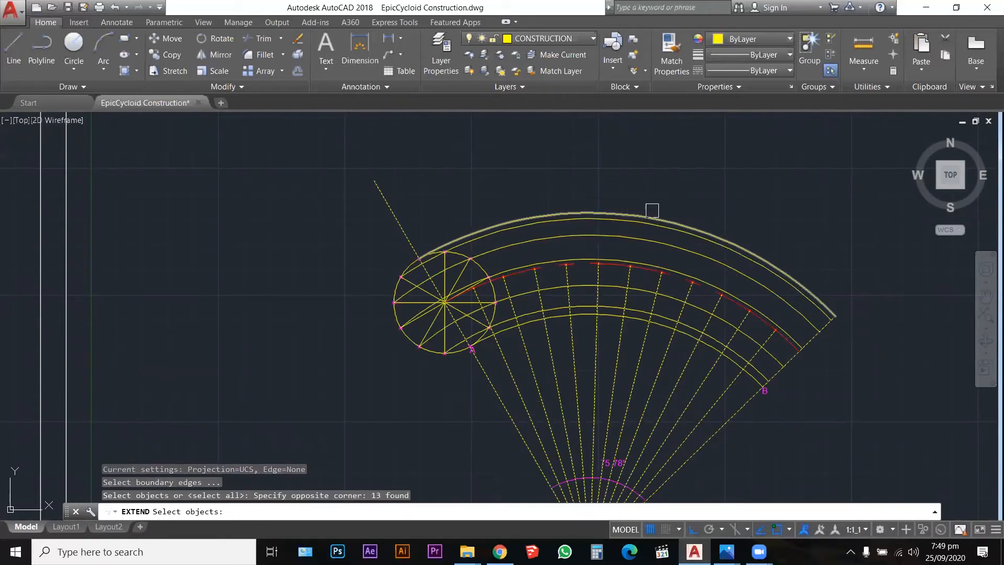
click(647, 210)
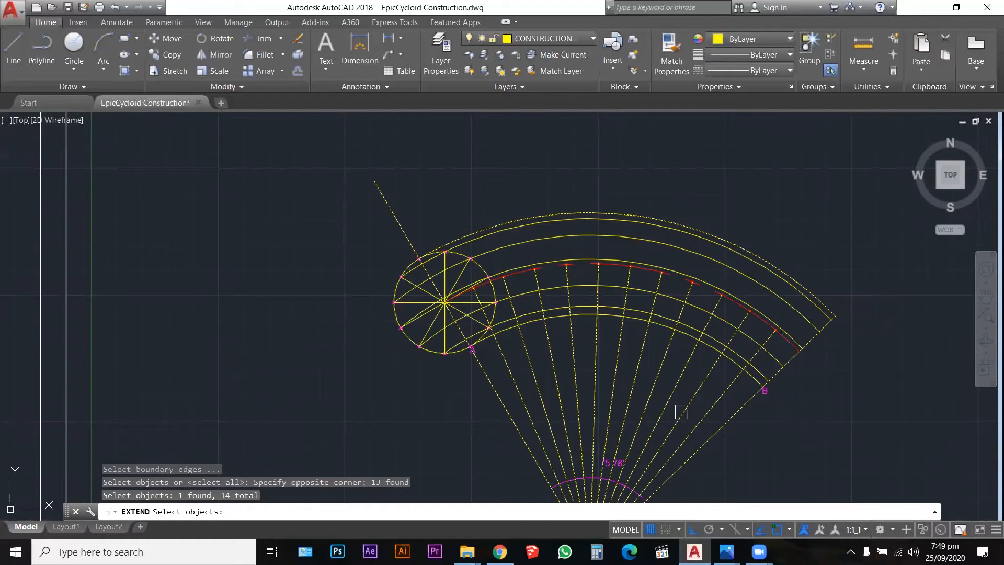
key(Return)
click(719, 426)
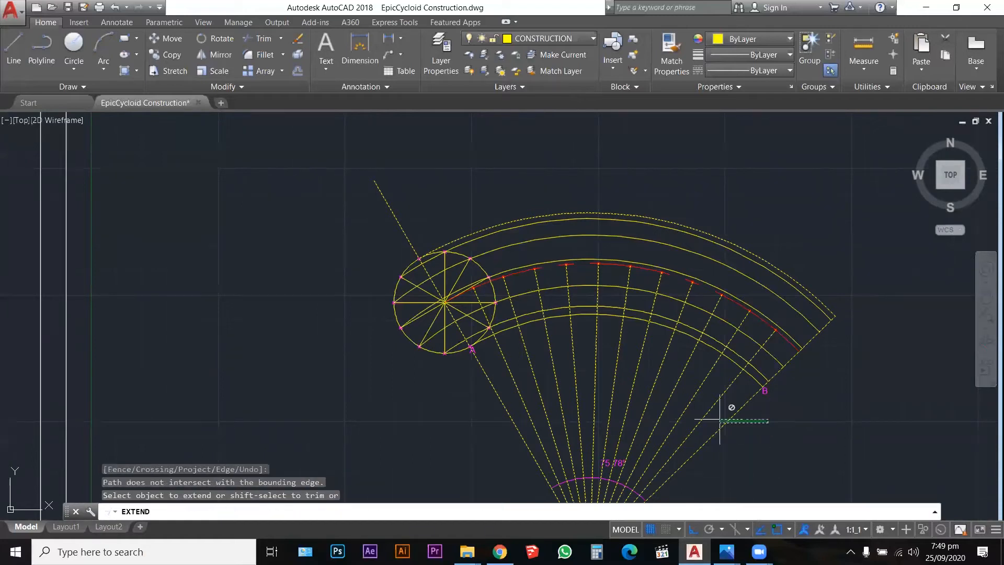
click(768, 423)
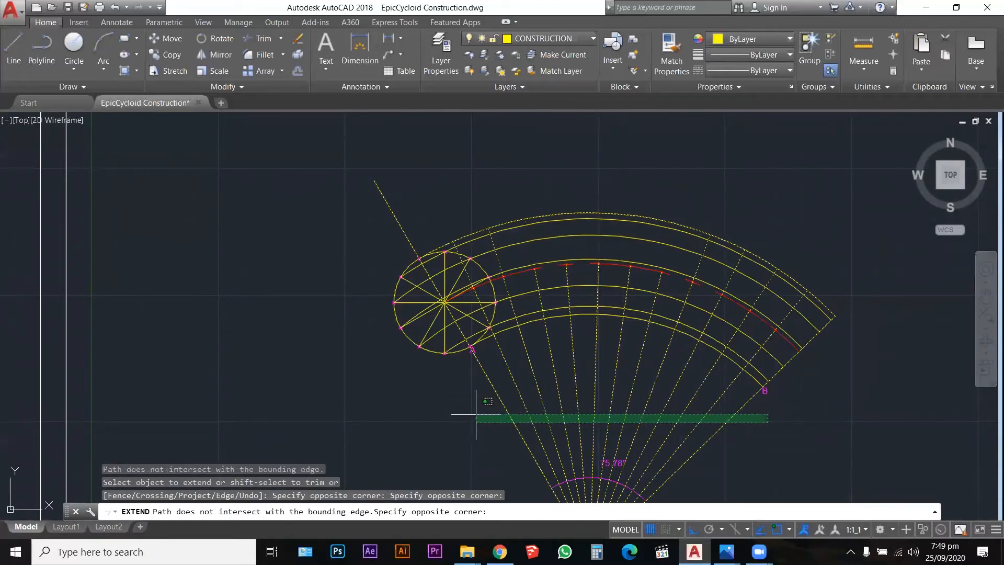
click(620, 397)
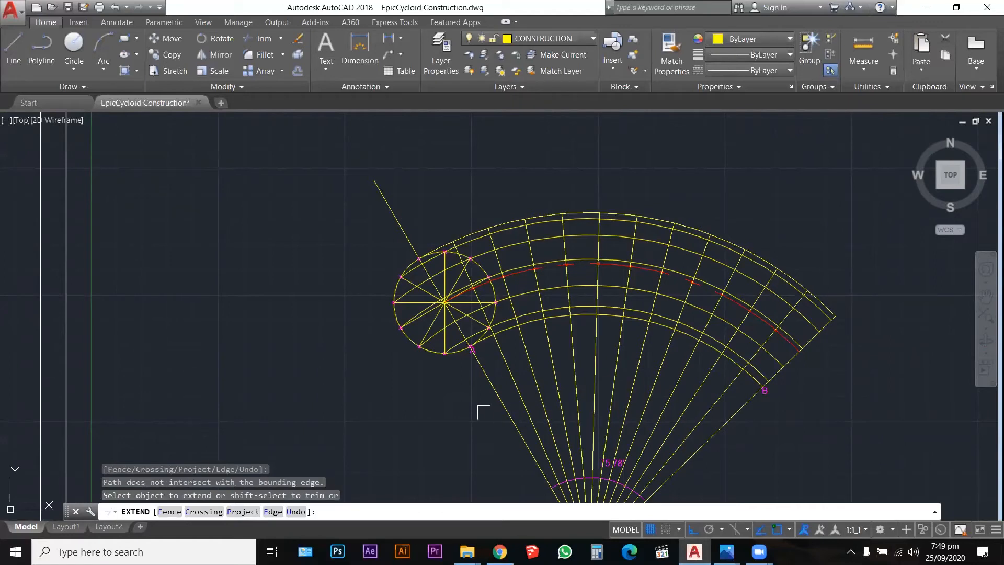
key(Escape)
key(Escape)
key(Escape)
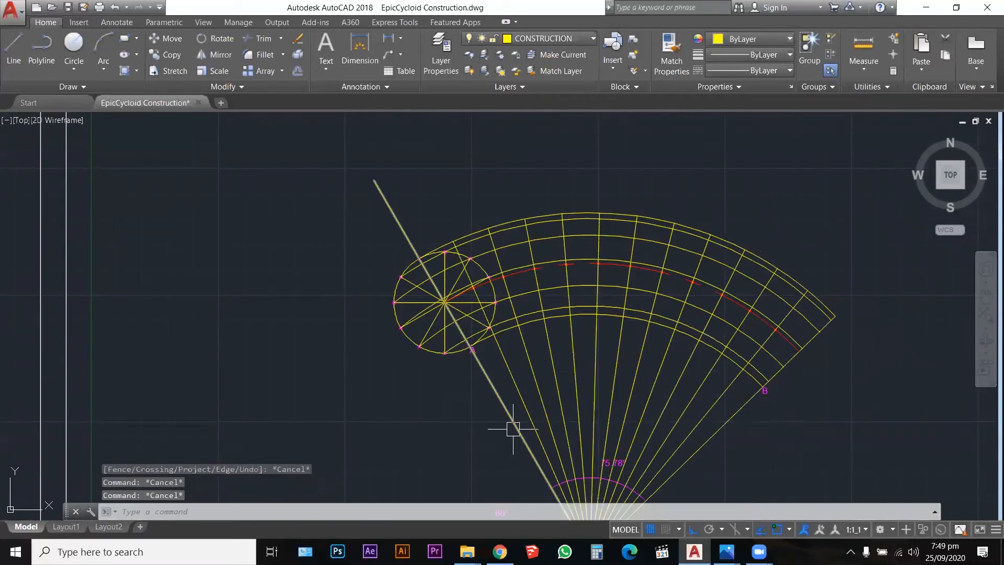
Trim the part of the first radial line that projects beyond the rolling circle and outermost arc
scroll(423, 241, up, 4)
text(t)
key(Return)
click(465, 206)
click(384, 293)
key(Return)
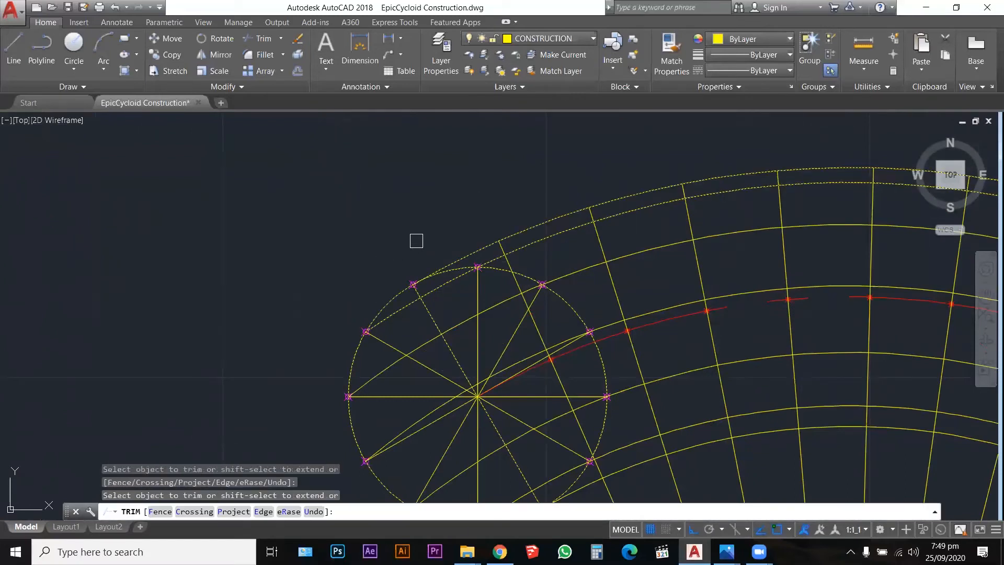
scroll(416, 238, down, 8)
key(Escape)
key(Escape)
key(Escape)
Trim the rolling circle's short segment between point A and the next division point, using the circle's surrounding geometry as cutting edges
scroll(460, 182, up, 2)
middle_drag(480, 188, 492, 191)
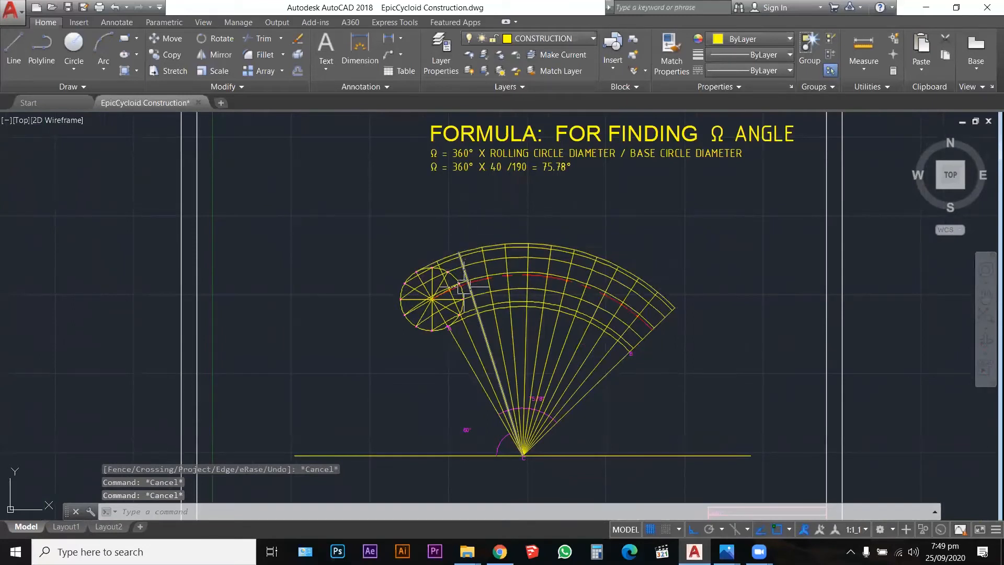
scroll(459, 298, up, 2)
scroll(448, 339, up, 2)
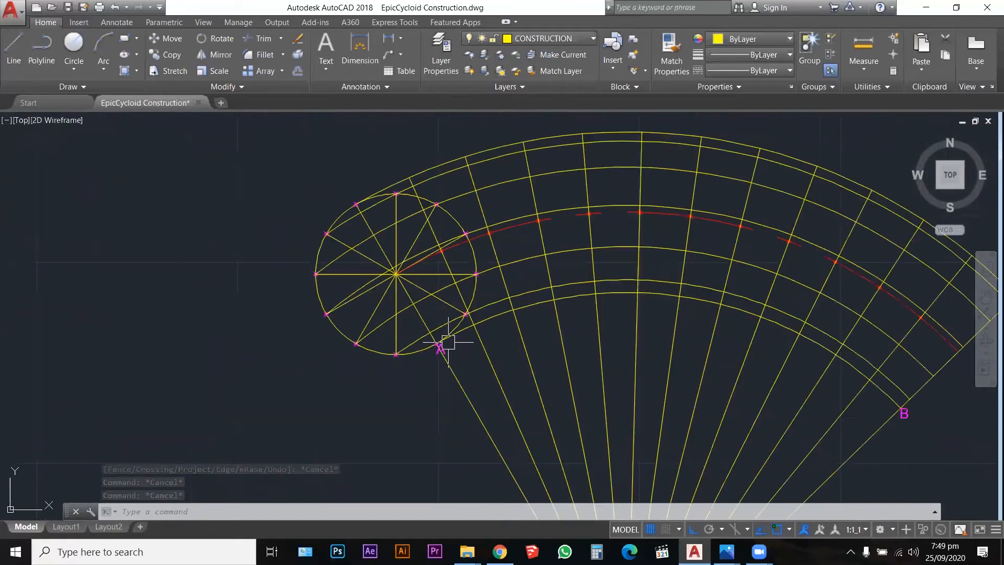
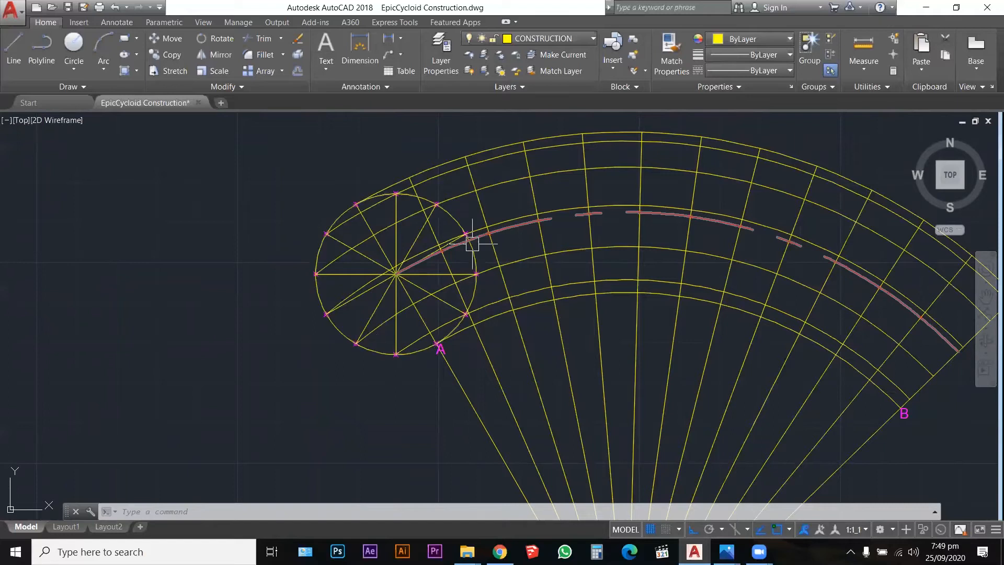
key(Escape)
key(Escape)
key(Escape)
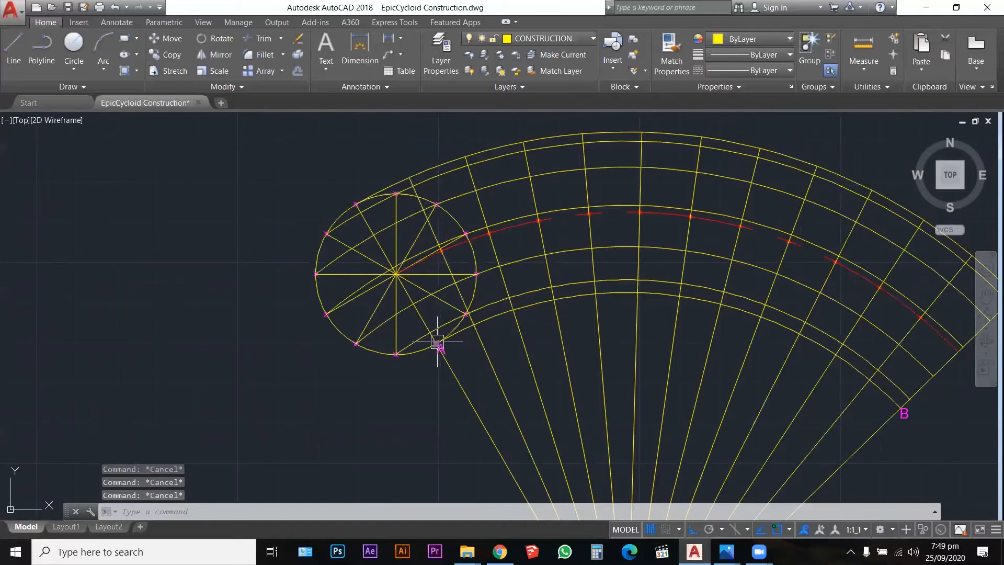
text(tr)
key(Return)
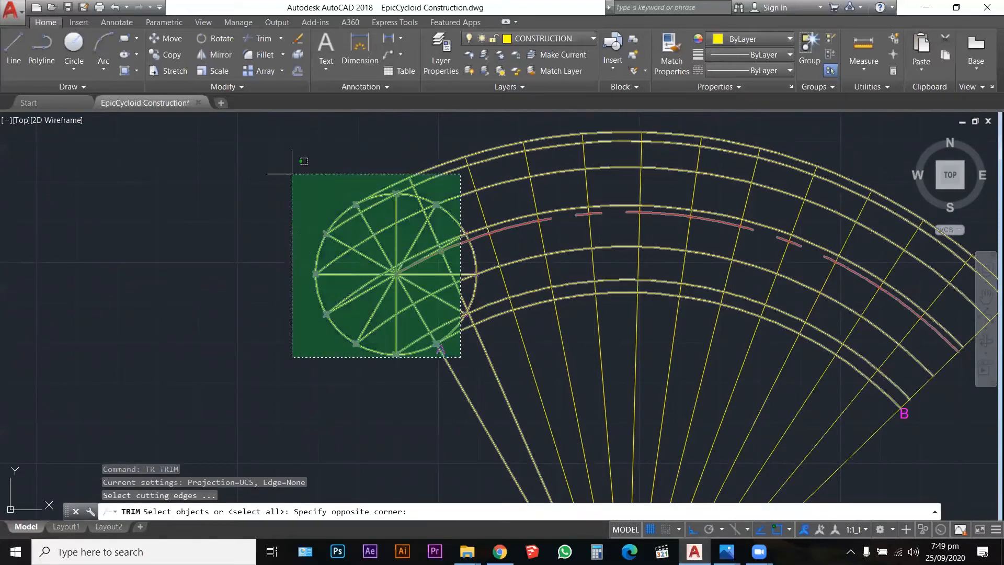
click(291, 174)
key(Return)
scroll(458, 330, up, 2)
scroll(450, 328, up, 2)
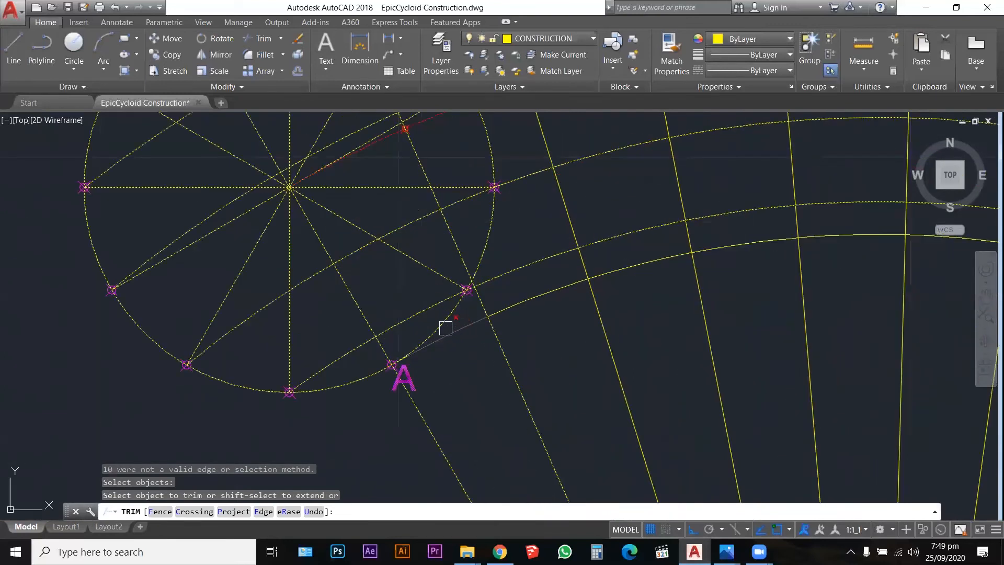
click(435, 329)
scroll(442, 302, down, 4)
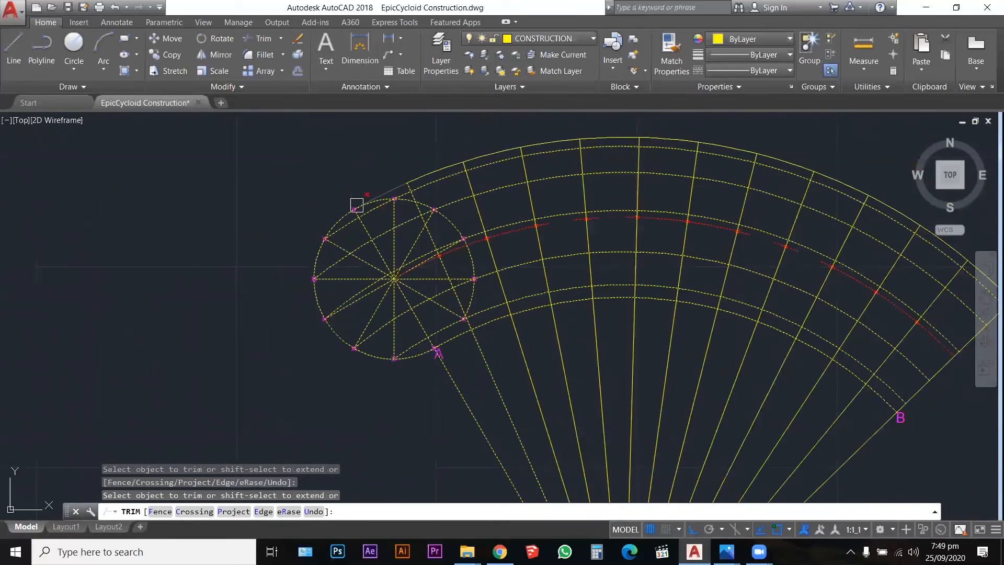
Trim the rolling circle between the outermost arc's start and its top division point, and erase the leftover right-hand circle segment
scroll(381, 206, up, 5)
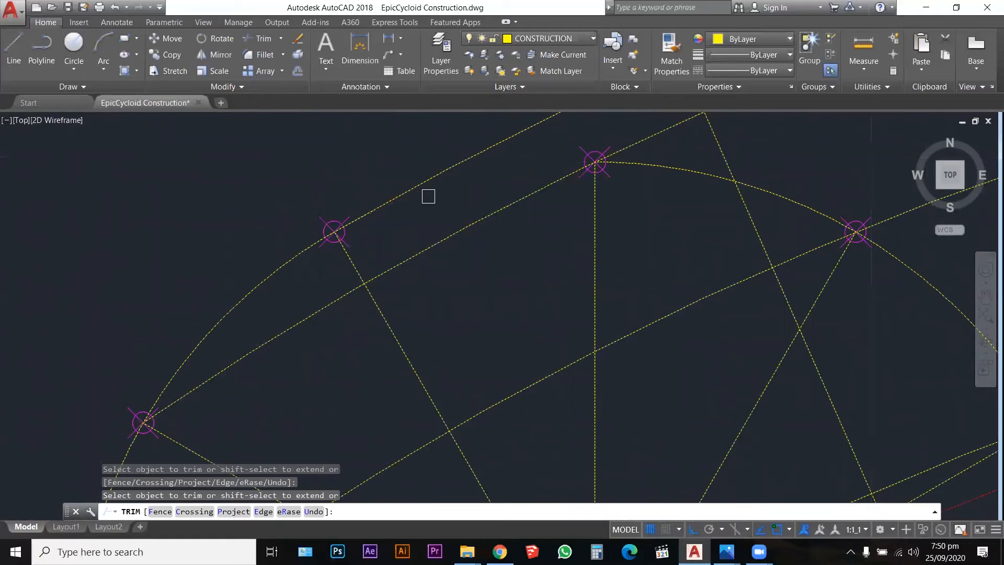
scroll(428, 197, down, 5)
key(Escape)
key(Escape)
click(576, 235)
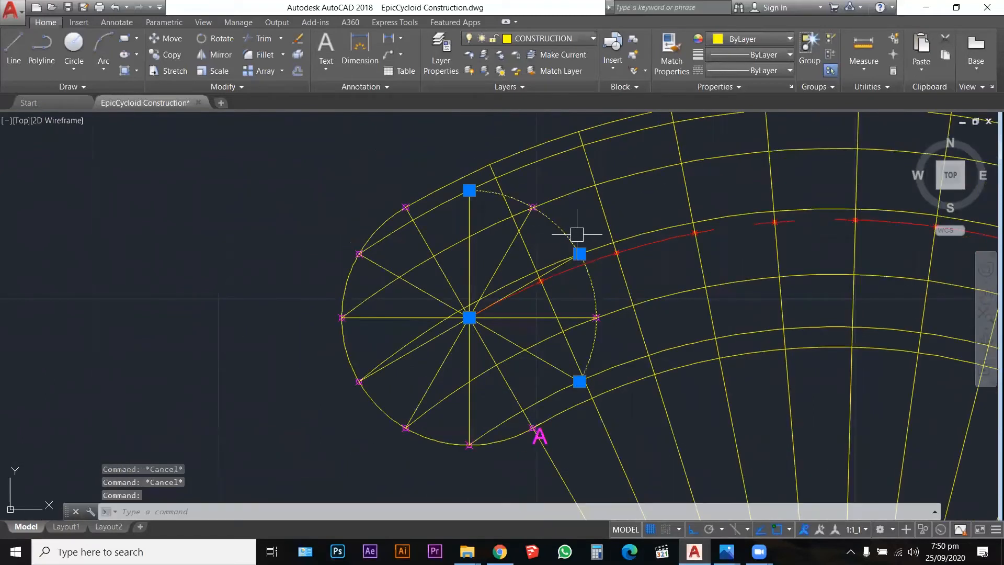
key(Delete)
click(528, 225)
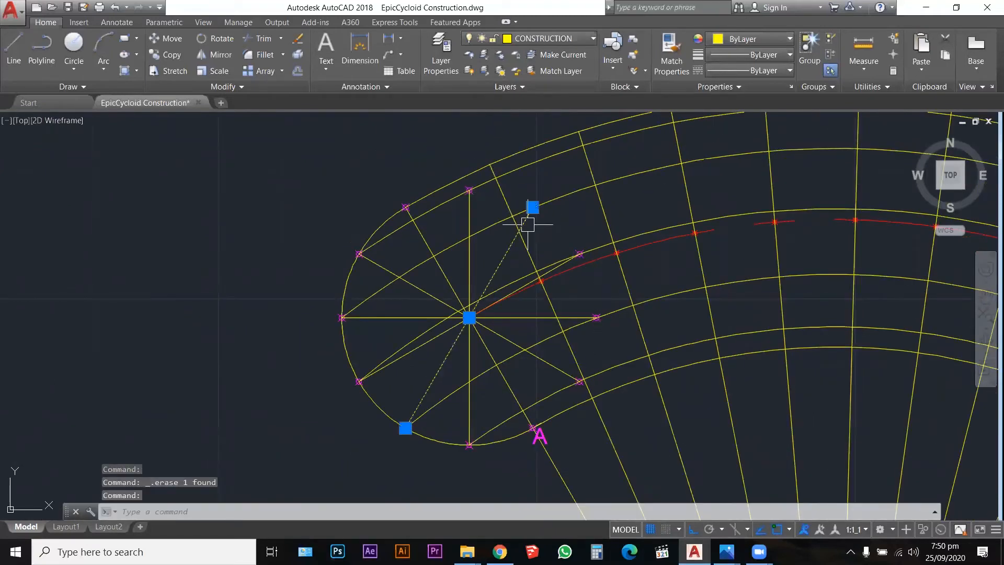
key(Escape)
key(Escape)
key(Escape)
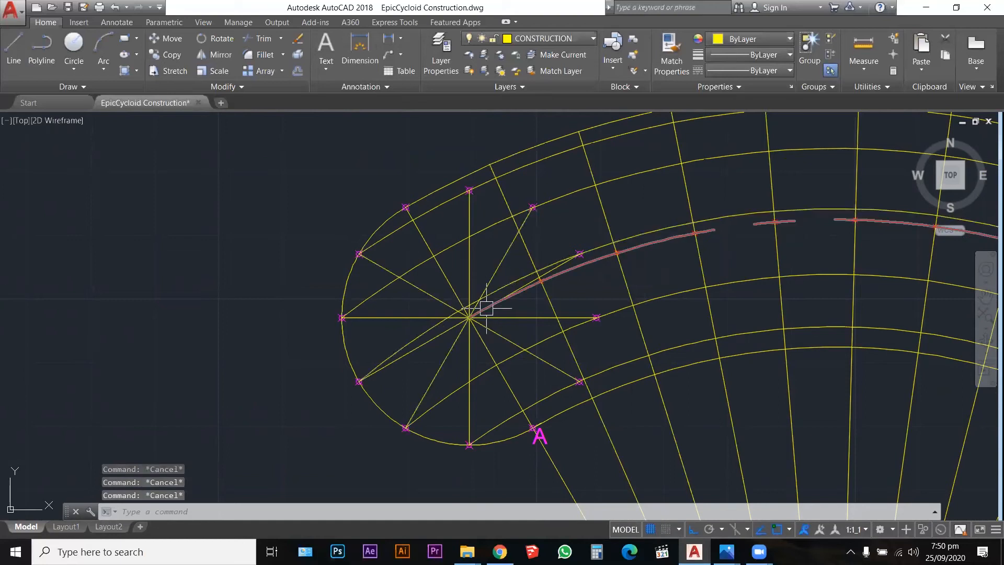
Trim the rolling circle's spokes on its right half and erase the leftover upper piece of the vertical spoke
text(tr)
key(Return)
click(526, 374)
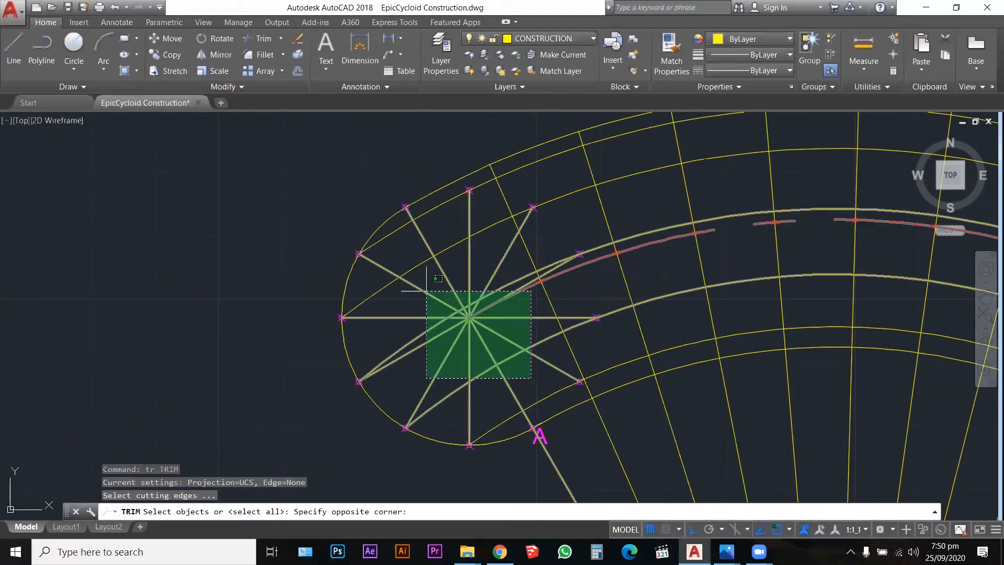
click(407, 270)
scroll(436, 294, up, 2)
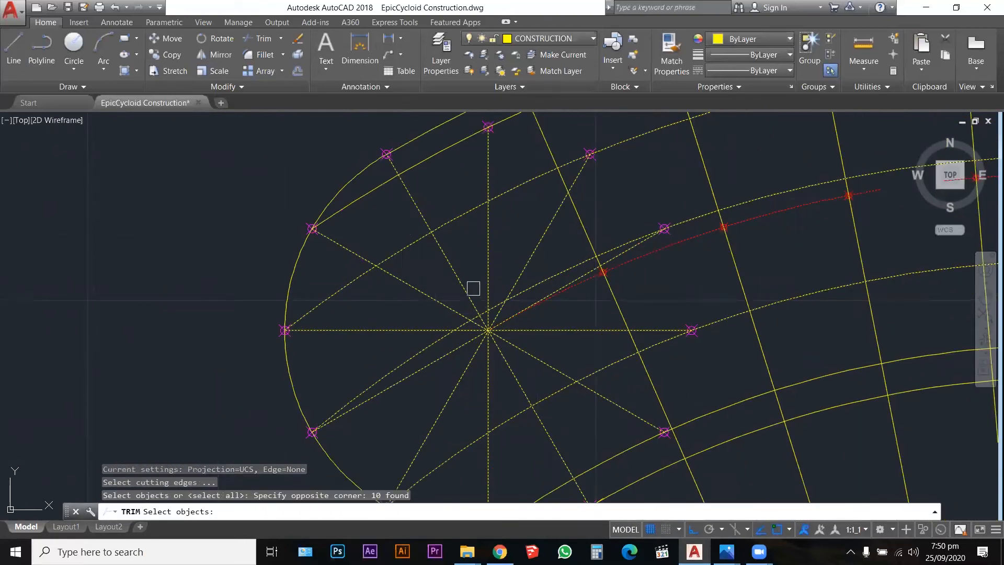
key(Return)
click(521, 270)
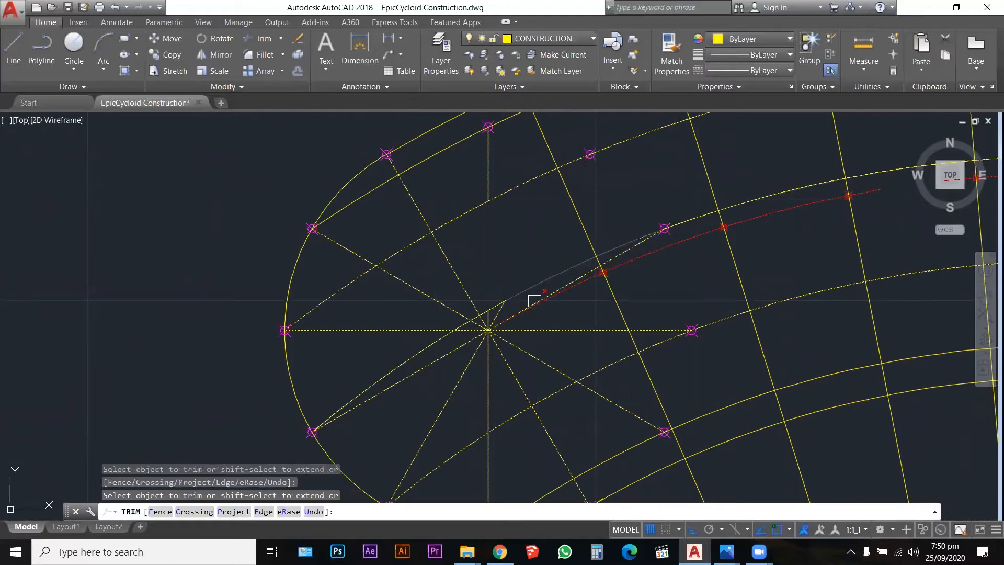
key(Escape)
click(487, 163)
key(Delete)
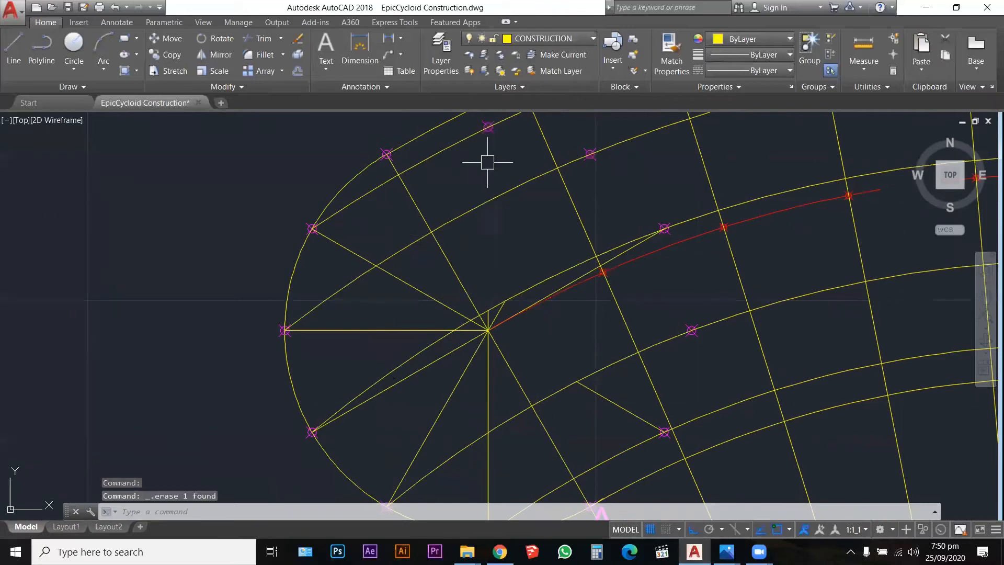
Erase the division point markers on the removed right half of the rolling circle, including the first red marker on the centre arc
scroll(586, 390, down, 3)
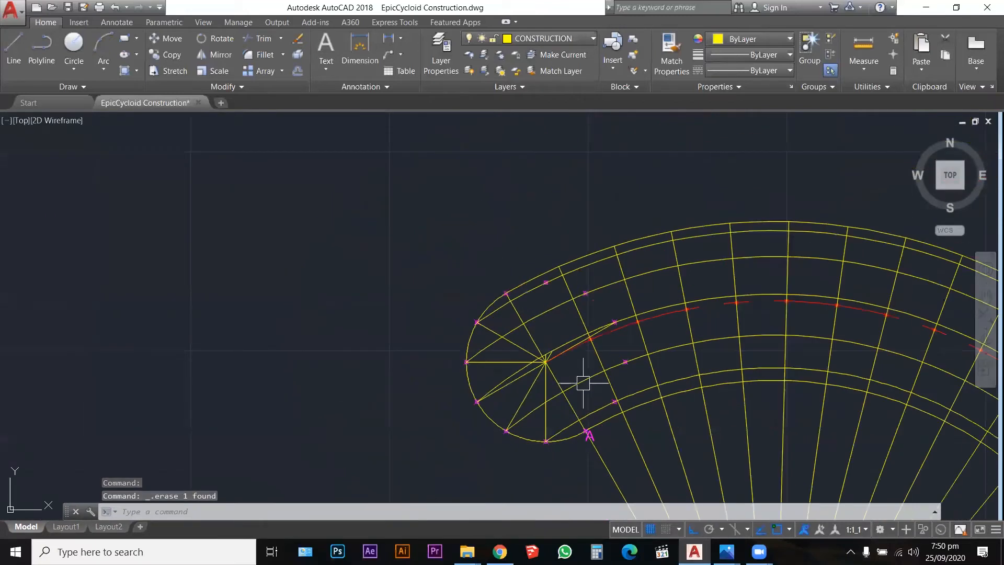
click(527, 253)
click(638, 341)
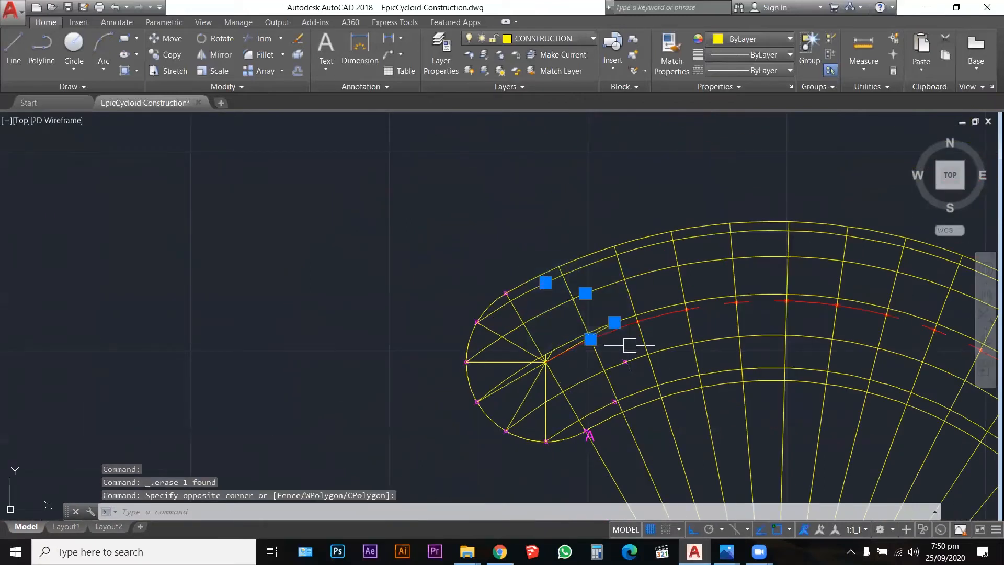
key(Delete)
click(607, 347)
click(653, 423)
key(Delete)
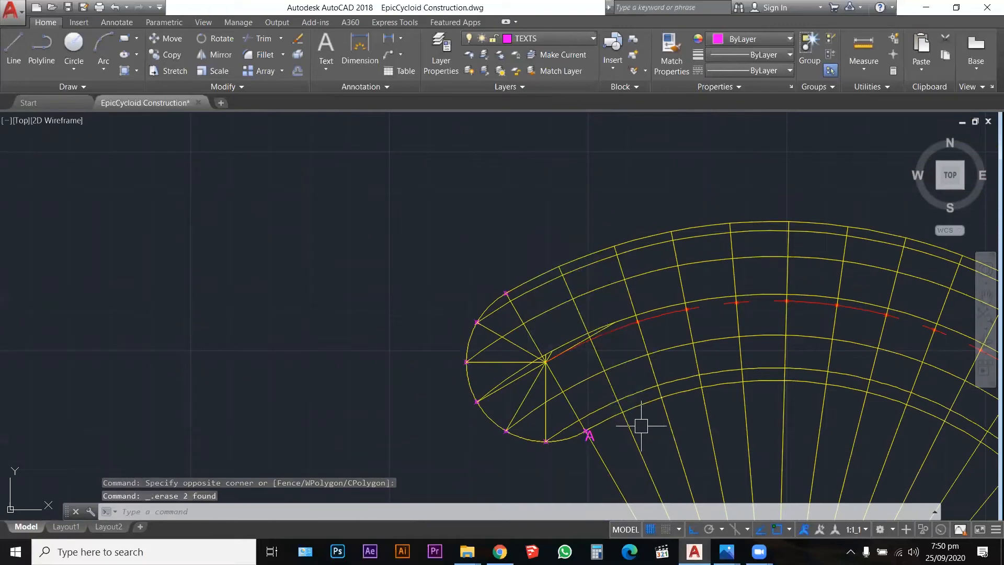
Trim the two short spoke stubs projecting above the rolling circle's centre, using the surrounding spokes and arcs as cutting edges
scroll(585, 363, up, 2)
scroll(562, 361, up, 6)
key(Escape)
key(Escape)
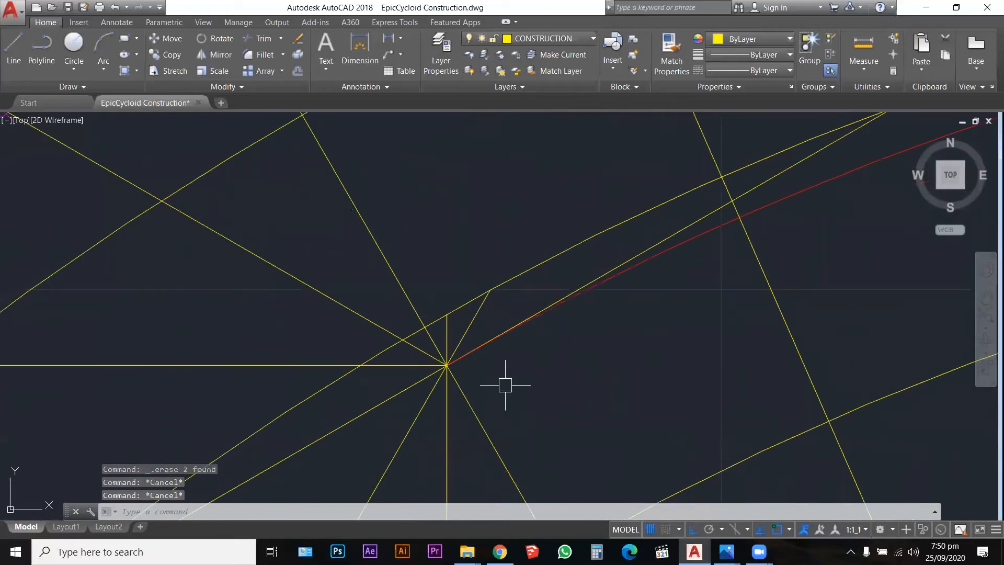
text(tr)
key(Return)
click(528, 403)
click(305, 287)
key(Return)
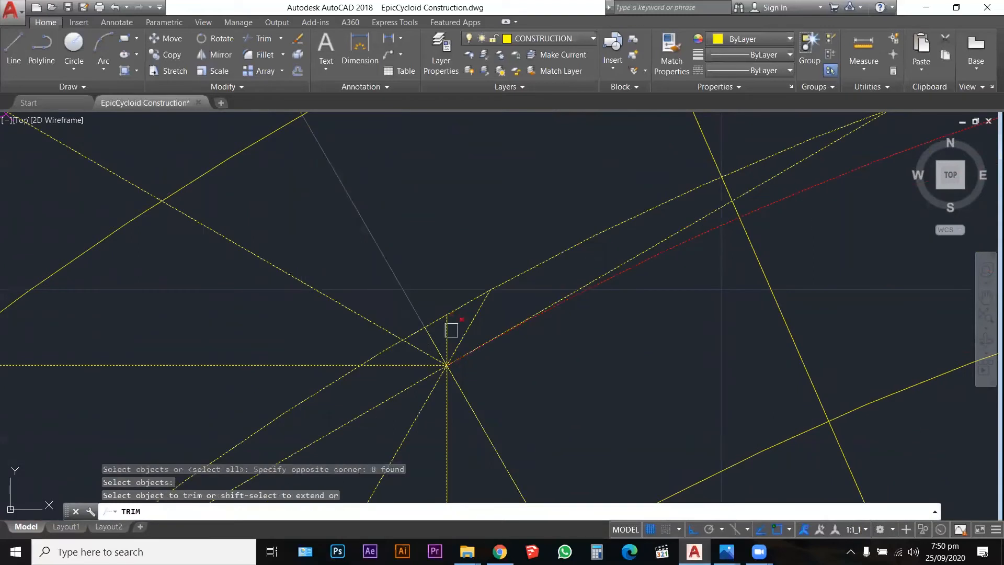
click(475, 332)
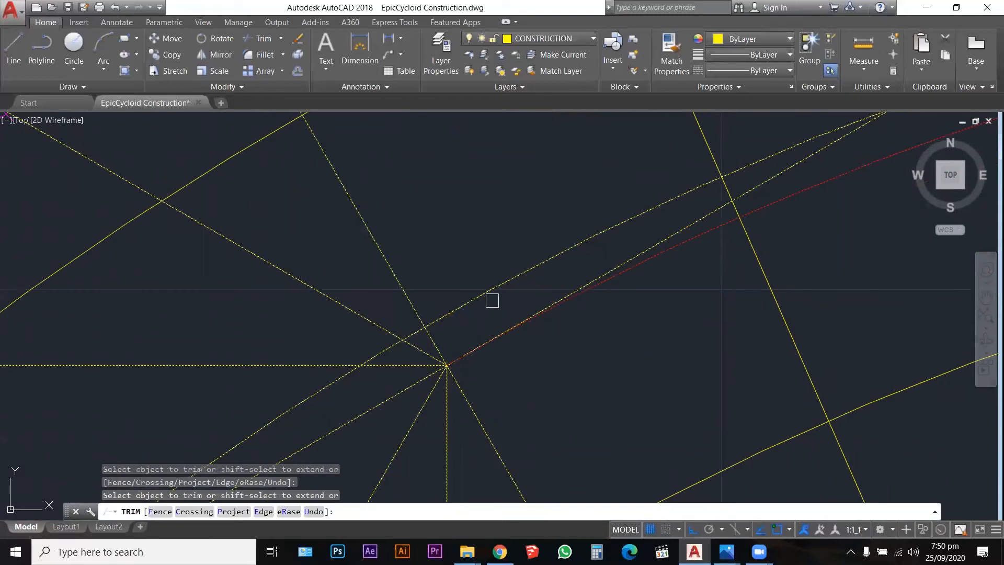
scroll(492, 301, down, 5)
key(Escape)
key(Escape)
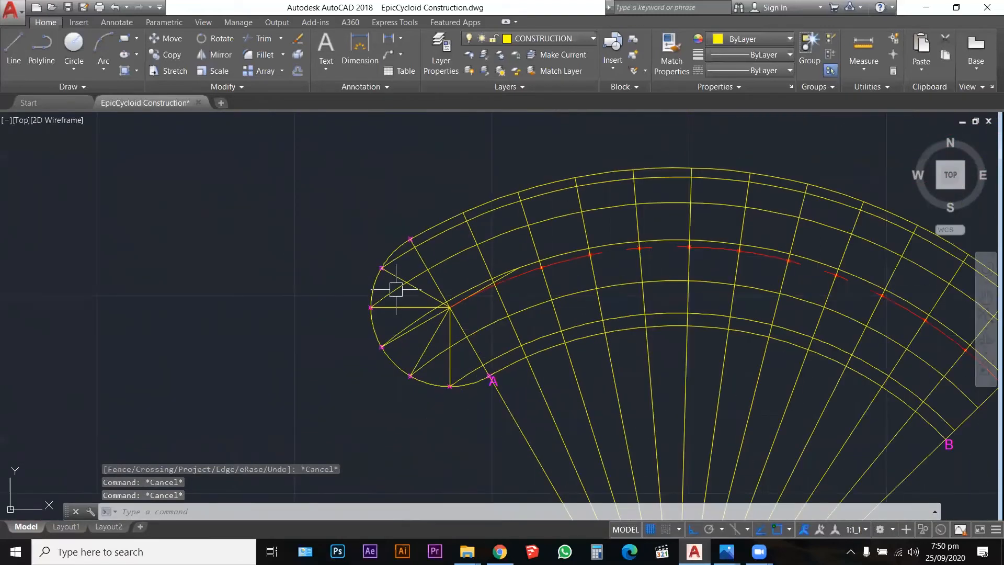
Move the remaining rolling circle arc to the OUTLINE layer
click(393, 361)
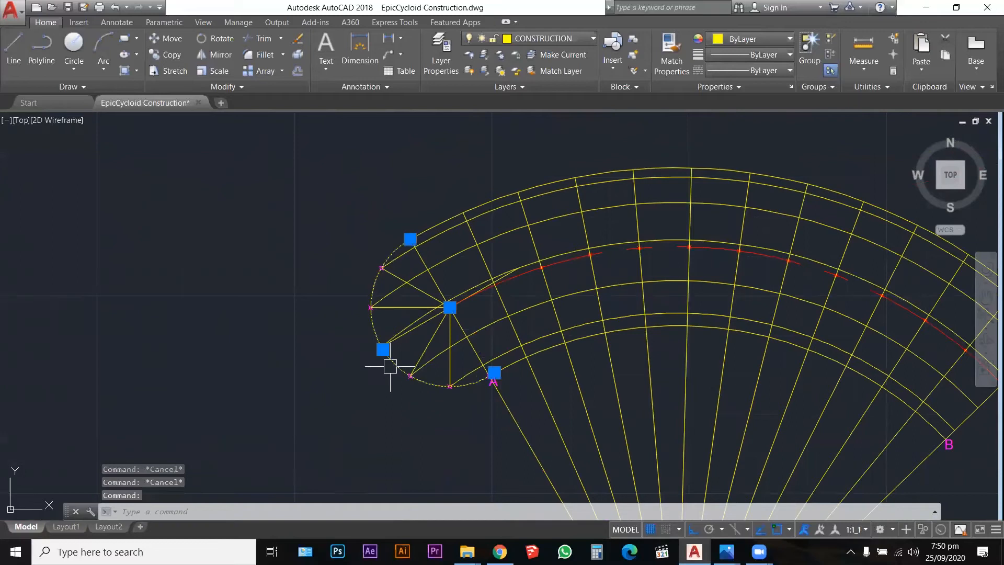
click(565, 42)
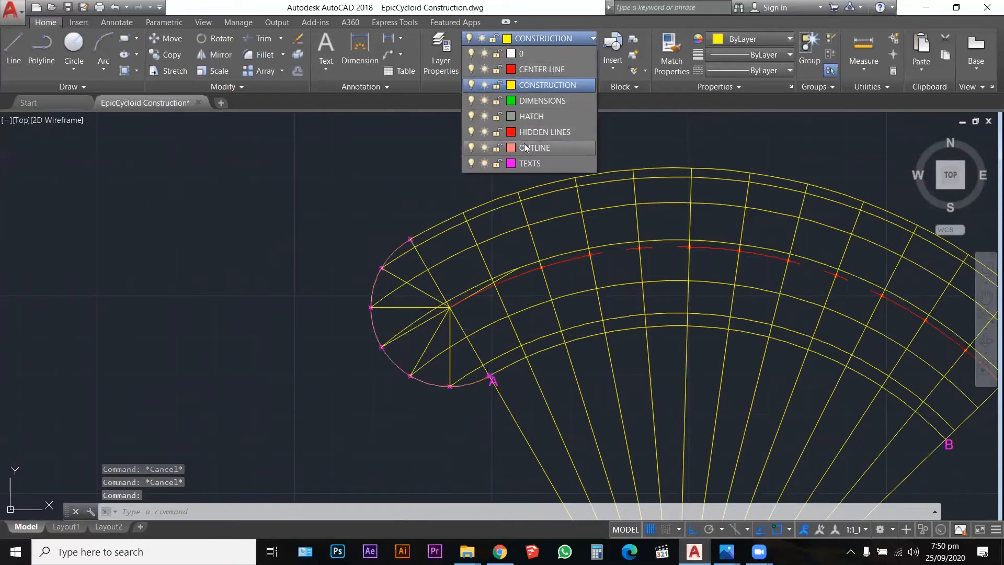
click(525, 148)
key(Escape)
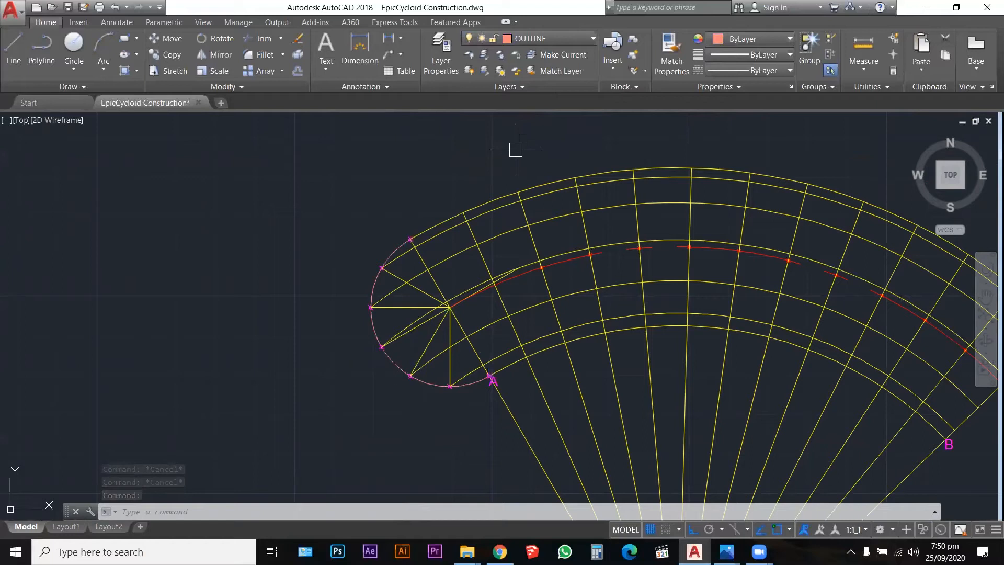
key(Escape)
Shorten the lower-left spoke that overshoots the rolling circle's centre by stretching its far end back to the centre point
scroll(397, 153, down, 2)
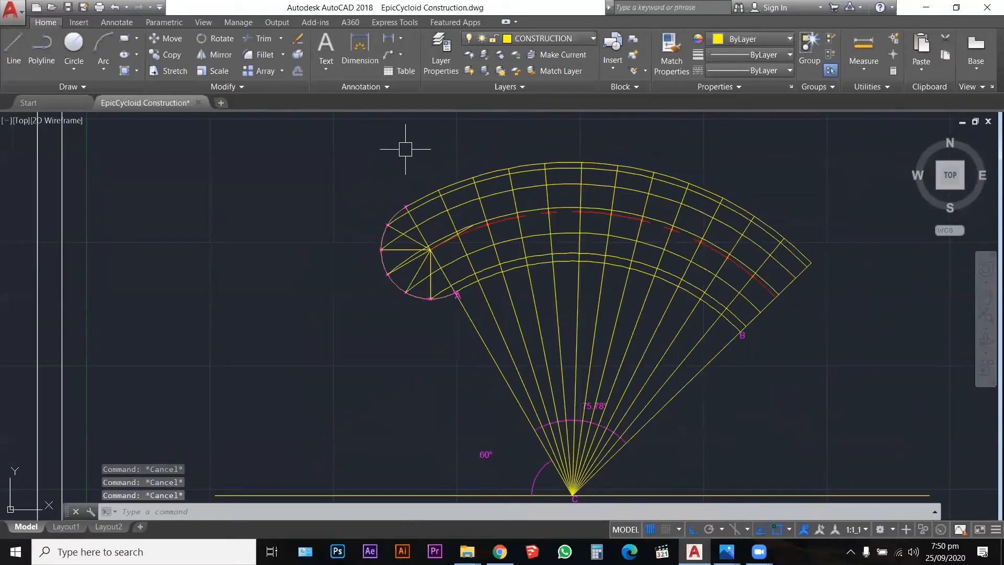
scroll(429, 229, up, 5)
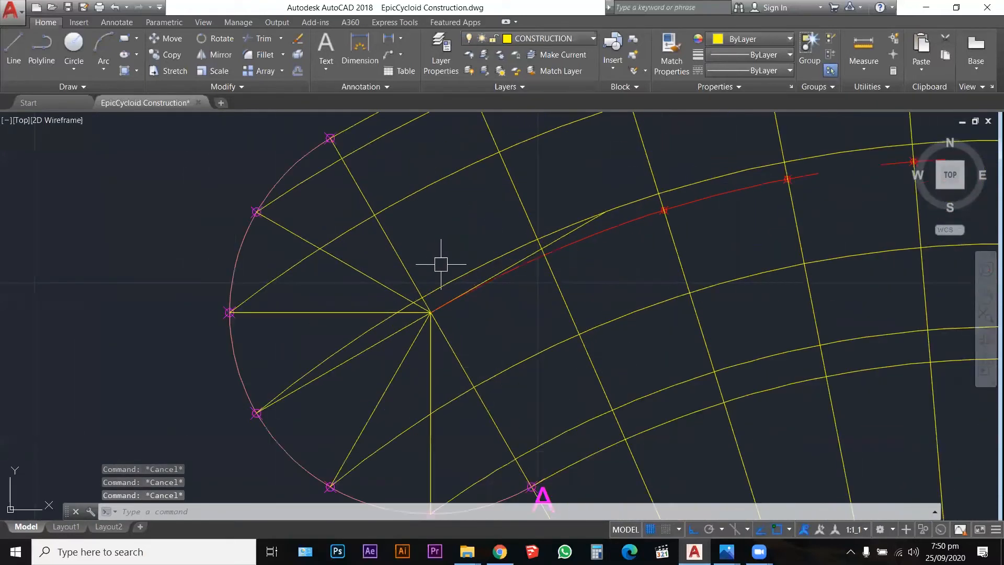
scroll(569, 238, up, 4)
click(566, 236)
scroll(566, 236, down, 4)
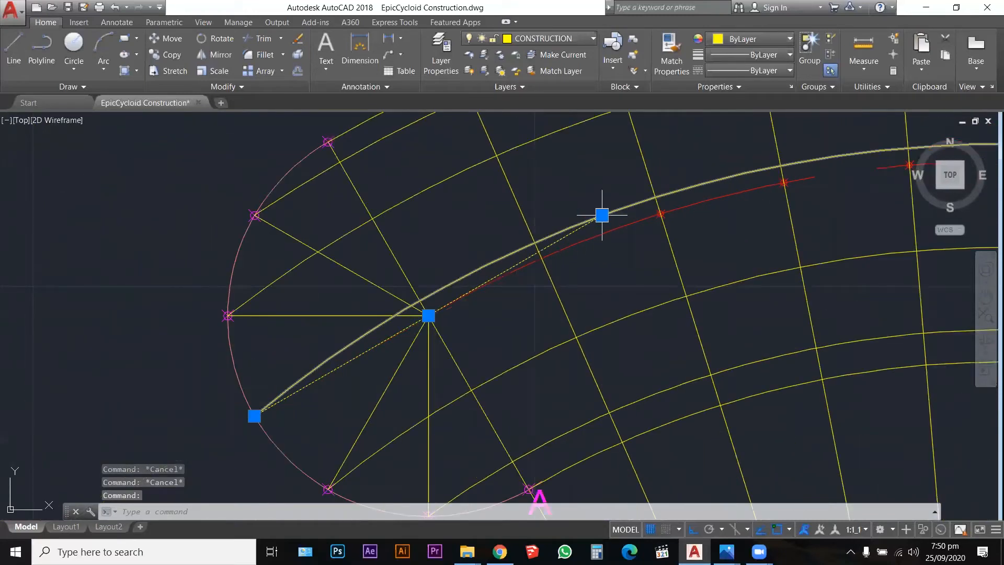
click(601, 215)
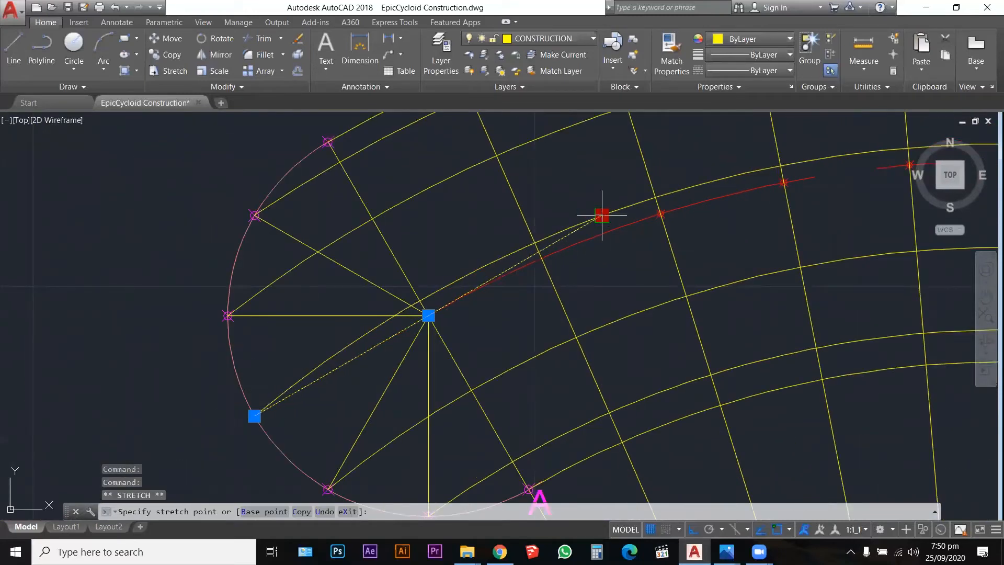
click(428, 315)
scroll(519, 265, down, 2)
key(Escape)
key(Escape)
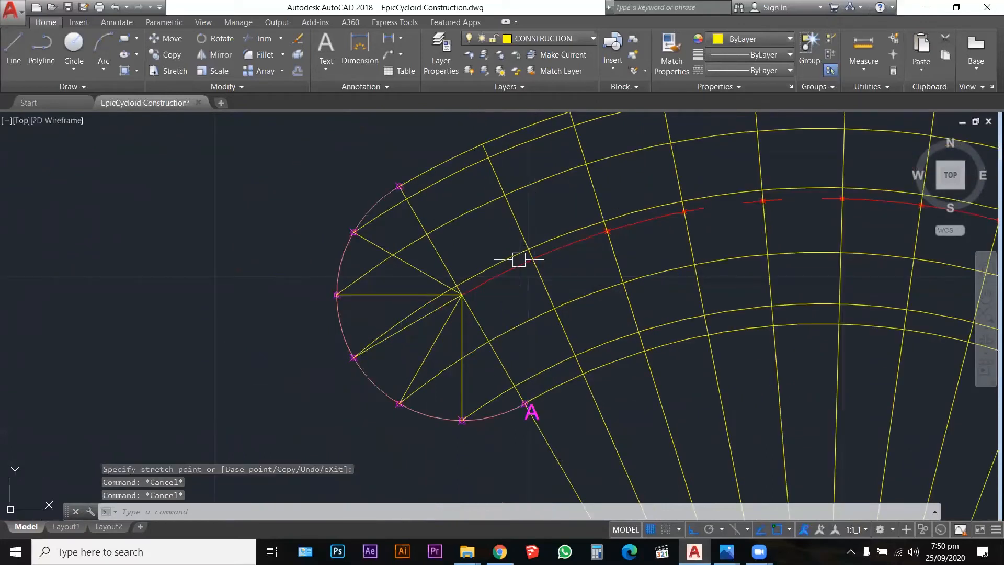
scroll(379, 276, down, 2)
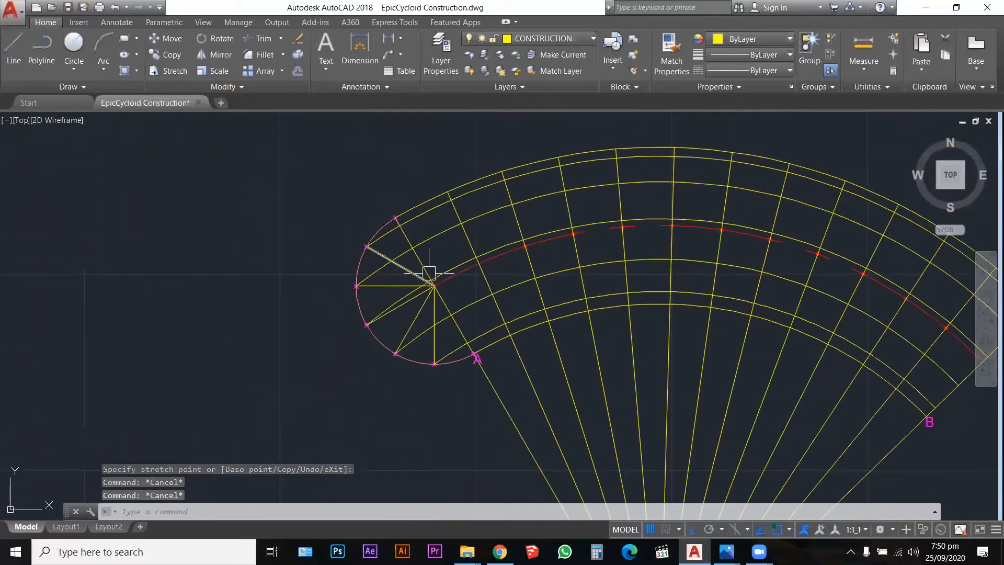
Add the multiline text label "0" at the rolling circle's centre
scroll(464, 271, up, 3)
text(mt)
key(Return)
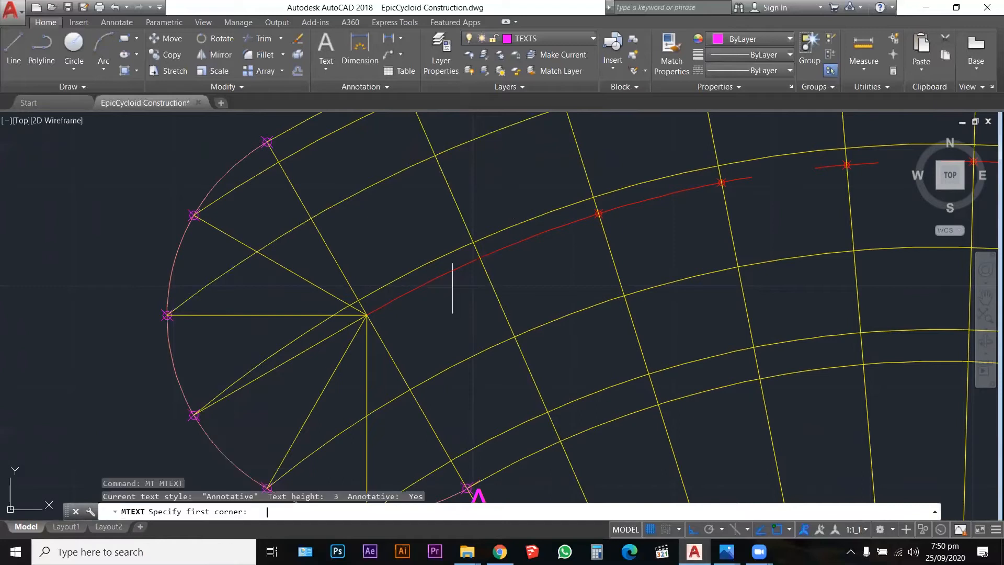
click(366, 315)
click(405, 338)
text(0)
key(Escape)
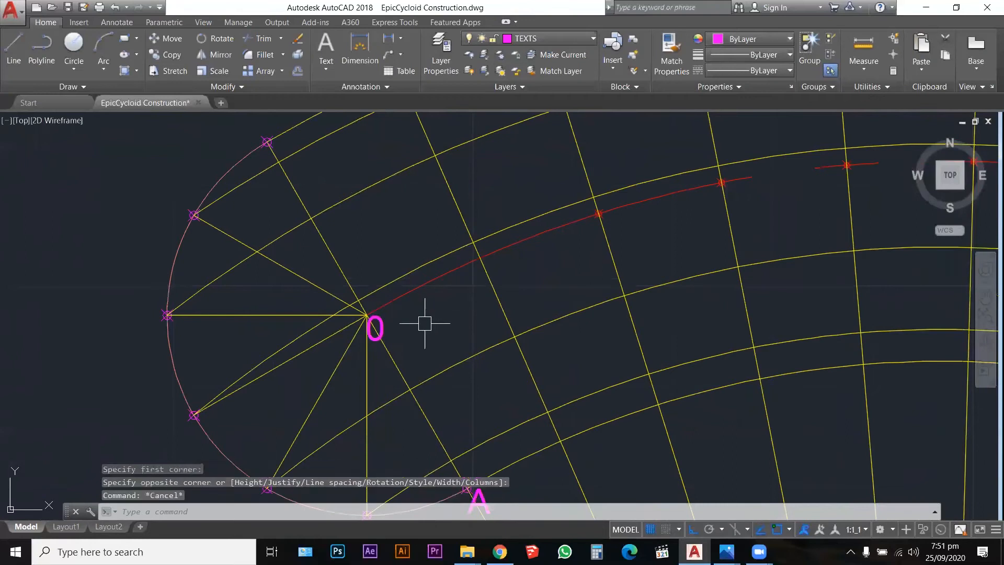
key(Escape)
Copy the "0" label from the rolling circle's centre to the first six division points along the red centre arc
key(Return)
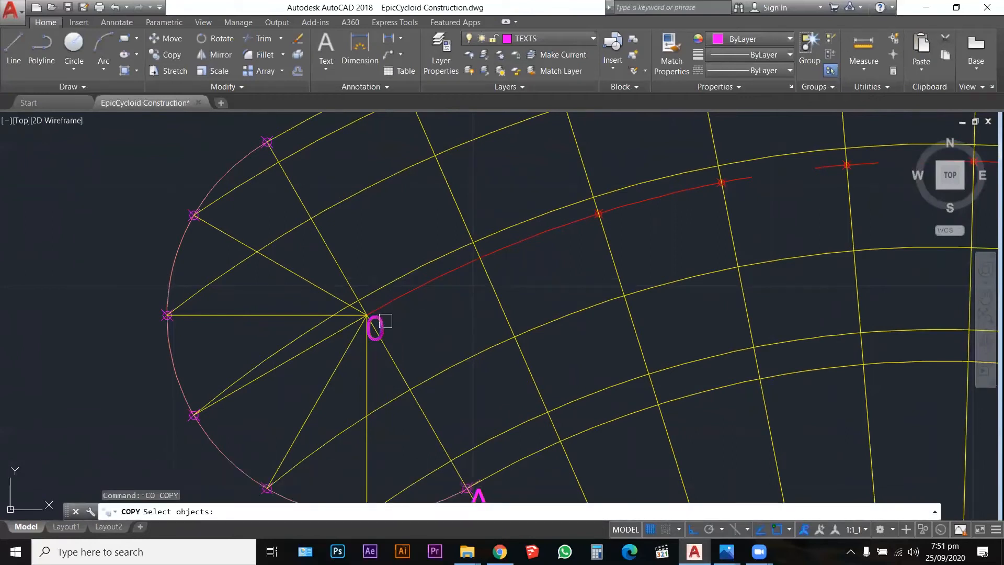
click(385, 320)
key(Return)
click(369, 313)
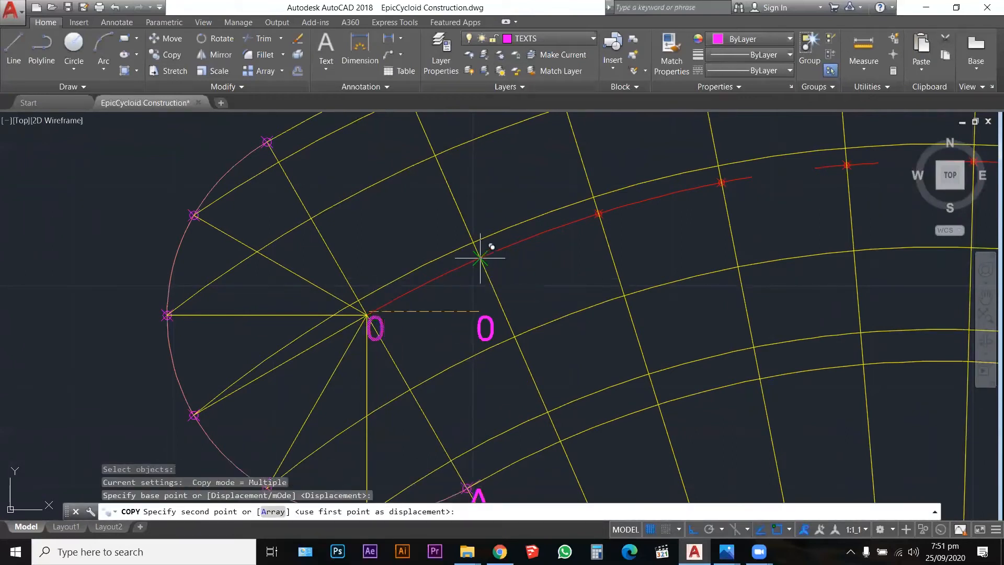
click(433, 278)
click(598, 213)
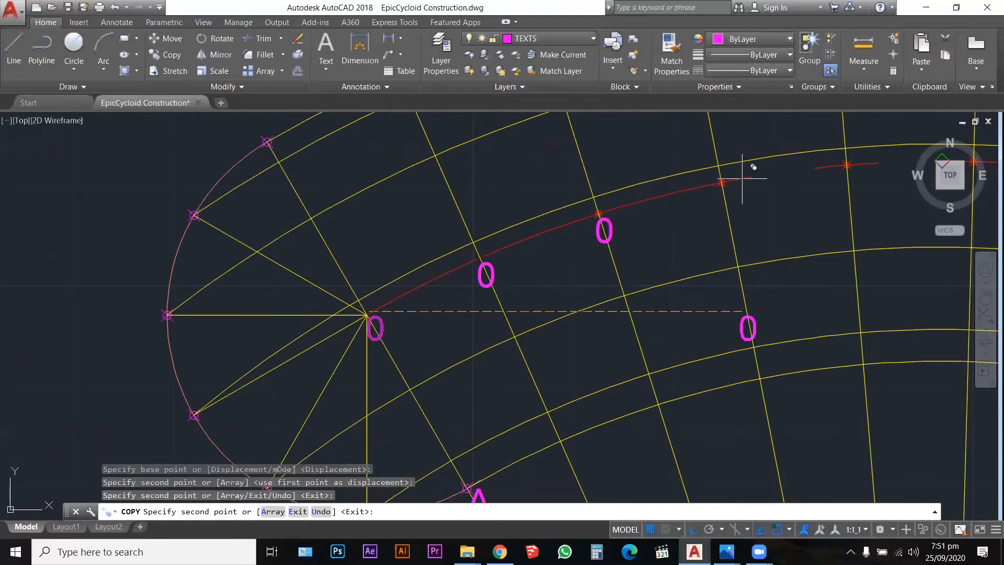
click(722, 182)
scroll(526, 239, down, 4)
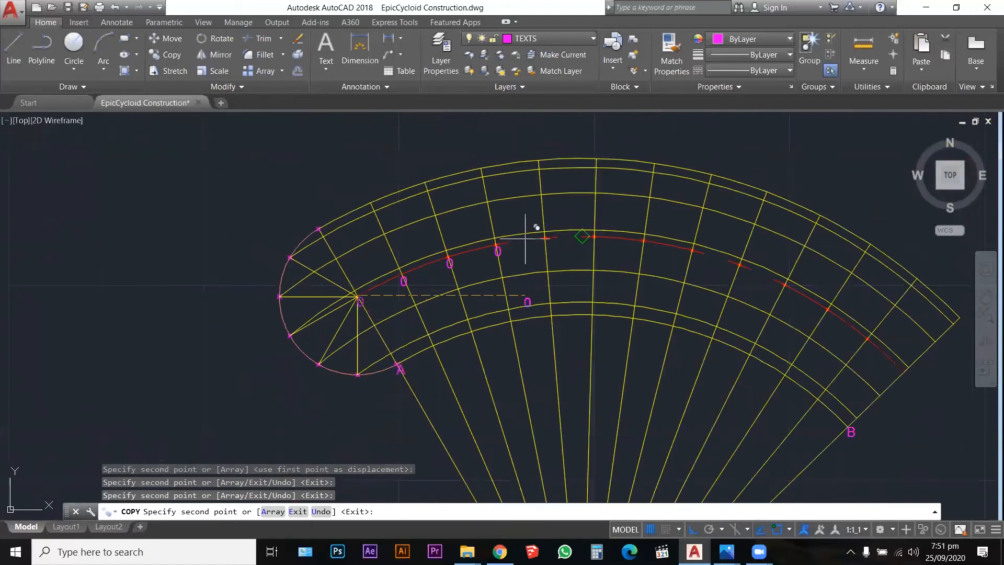
scroll(537, 233, up, 5)
click(568, 249)
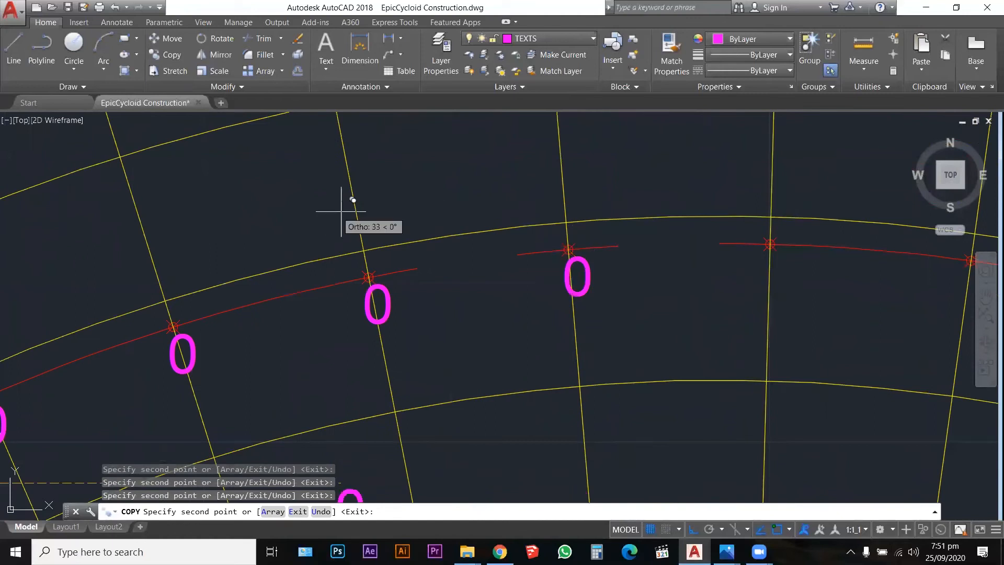
scroll(489, 226, down, 4)
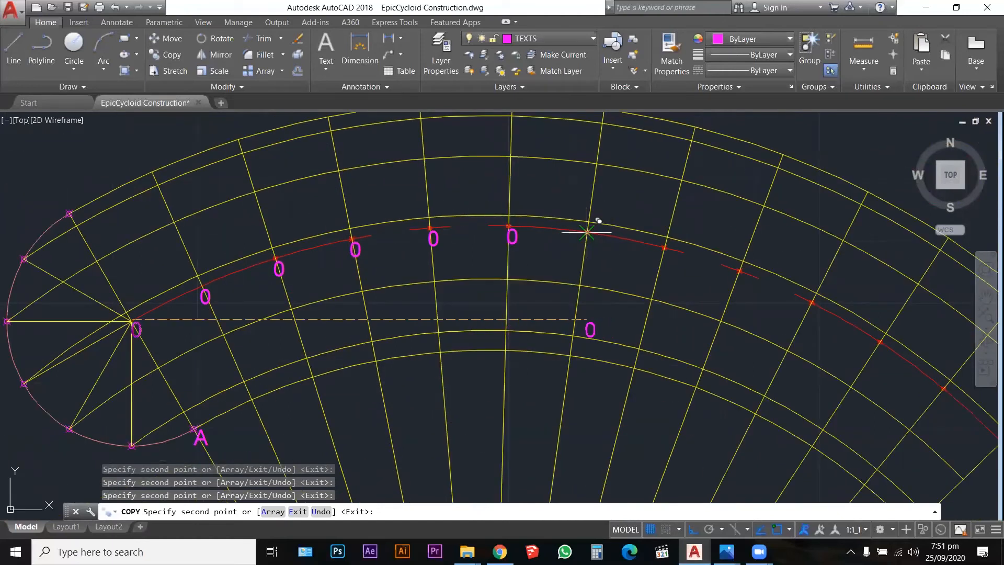
scroll(690, 225, down, 4)
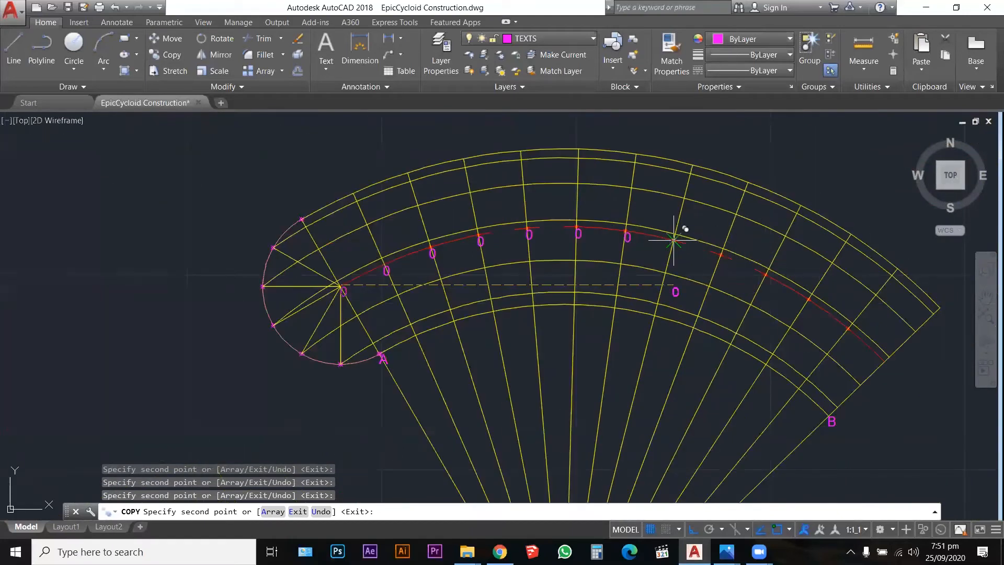
Place the remaining copies of the "0" label on the centre arc's division points from the seventh through the arc's end point
scroll(675, 240, up, 6)
click(663, 256)
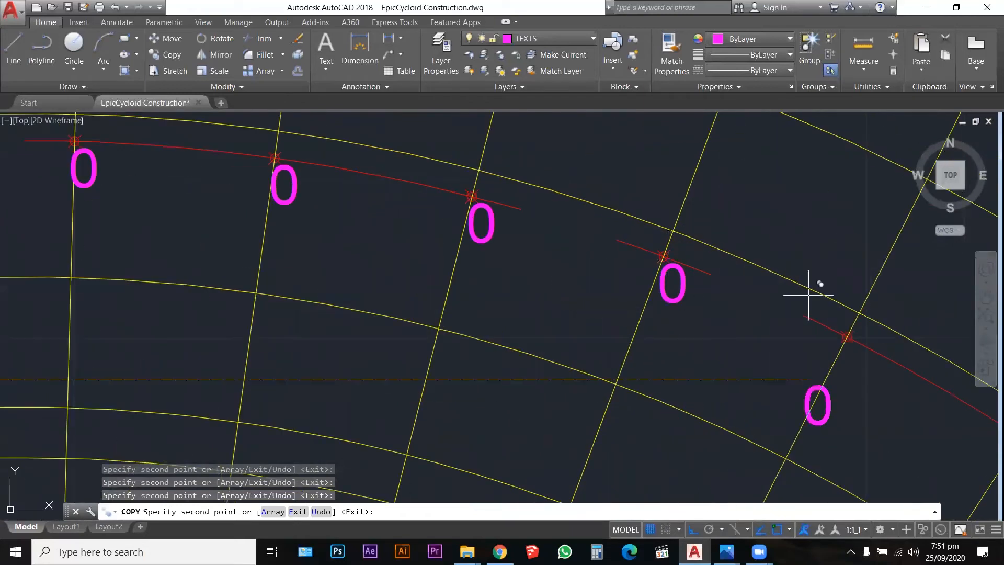
click(846, 337)
scroll(554, 252, down, 6)
scroll(724, 314, up, 8)
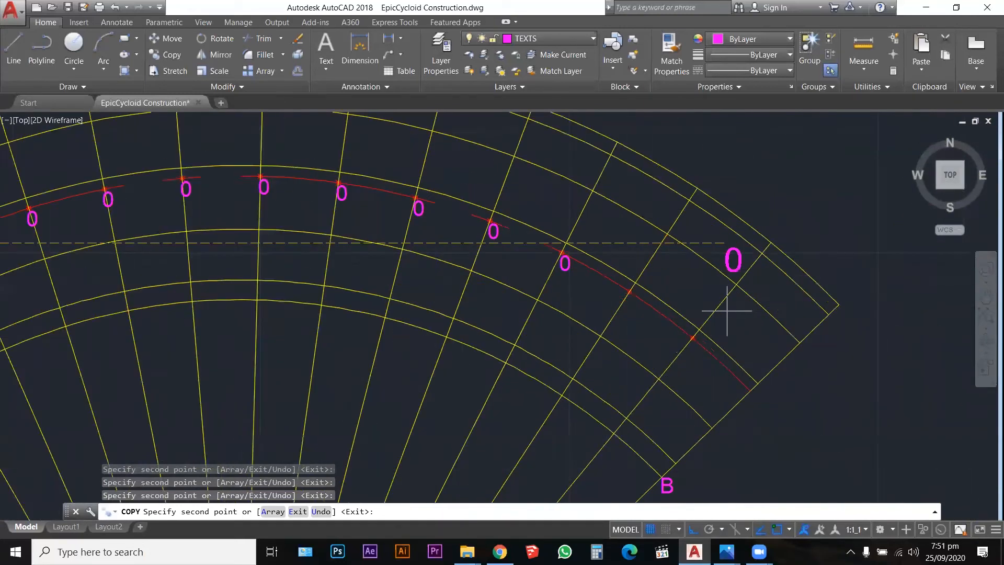
click(428, 240)
scroll(428, 240, down, 4)
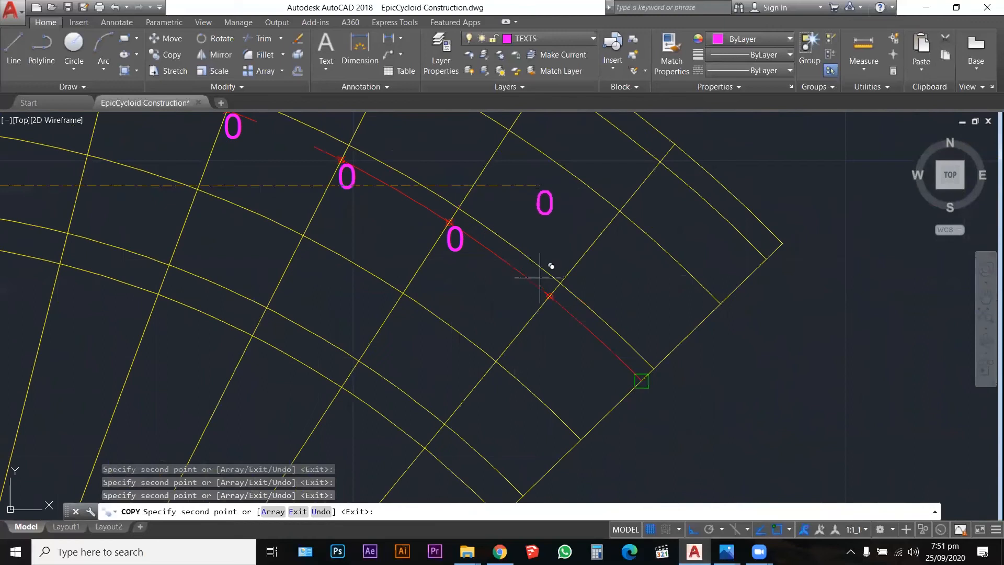
click(550, 296)
click(642, 379)
scroll(834, 365, down, 4)
key(Escape)
key(Escape)
Change the first three copied labels along the centre arc to 1, 2 and 3
scroll(246, 291, up, 6)
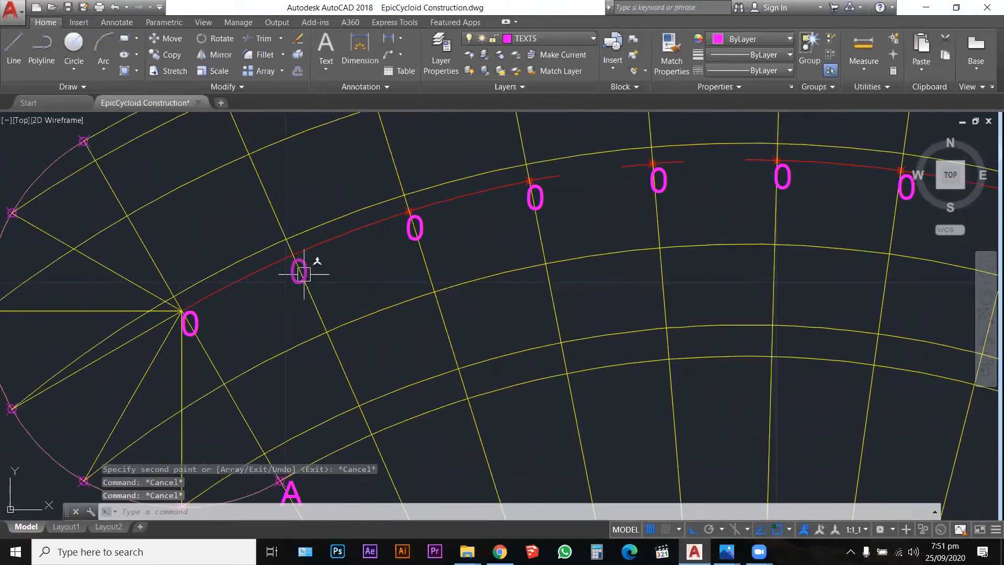
click(300, 270)
double_click(301, 270)
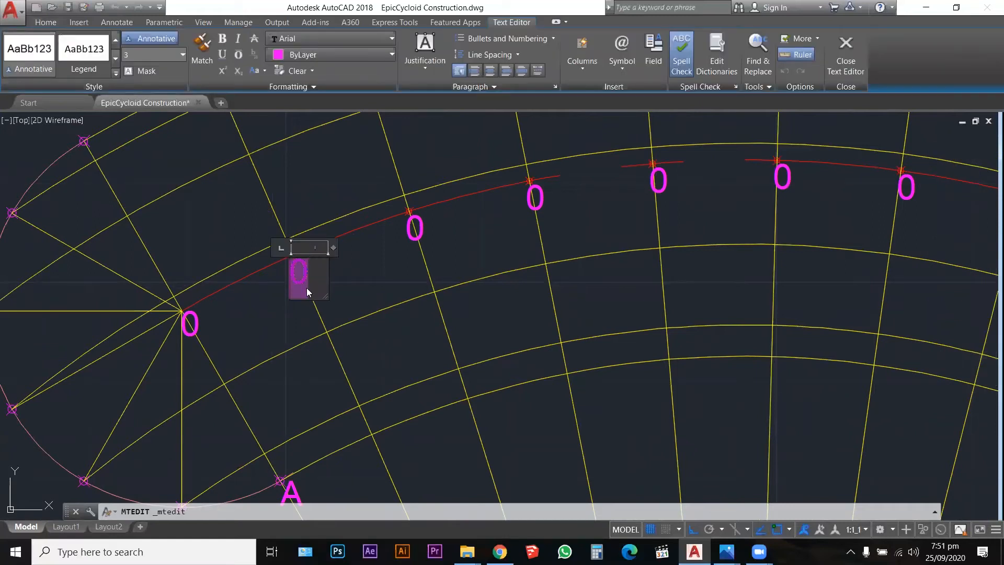
text(1)
click(370, 277)
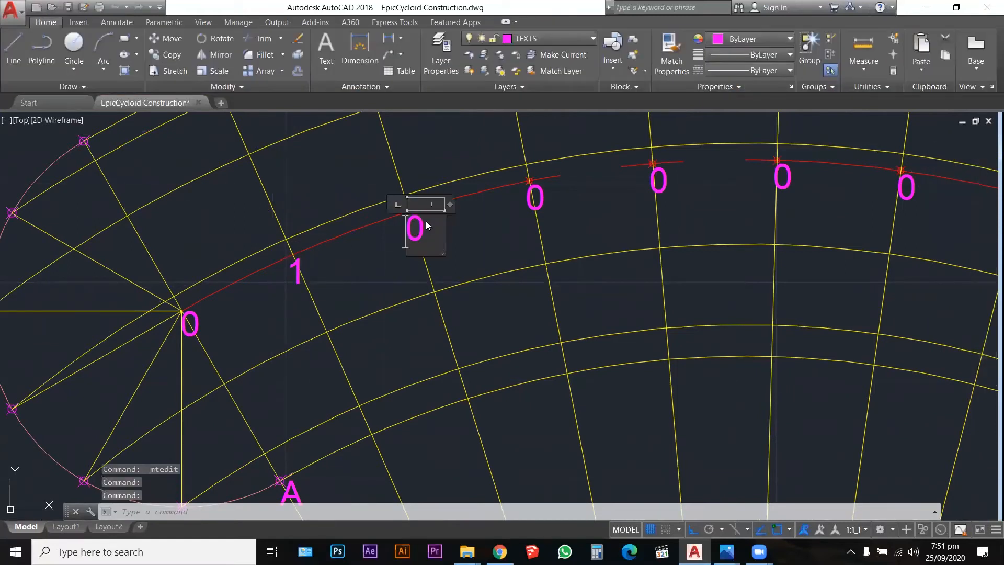
double_click(424, 222)
text(2)
click(539, 213)
double_click(536, 203)
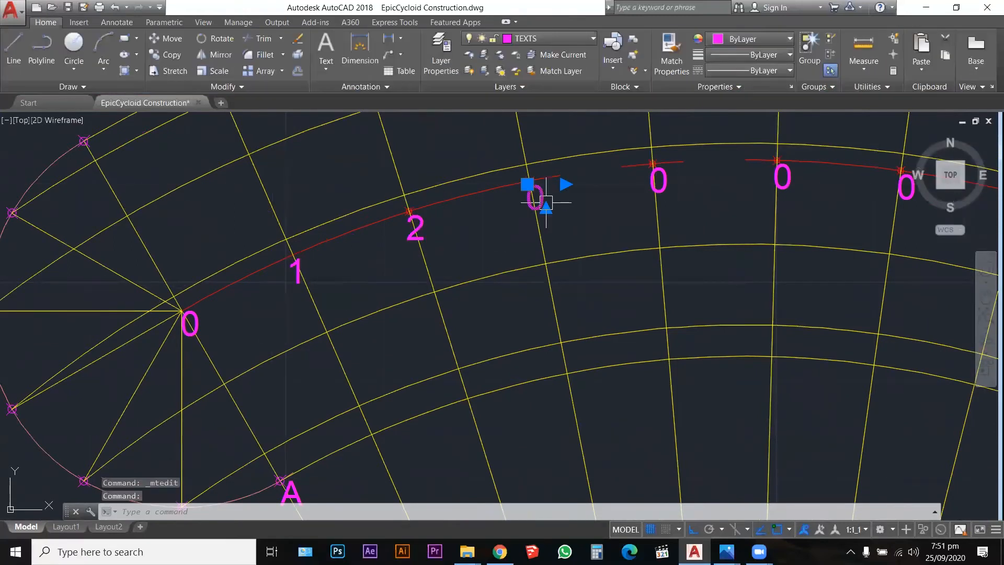
text(3)
click(606, 216)
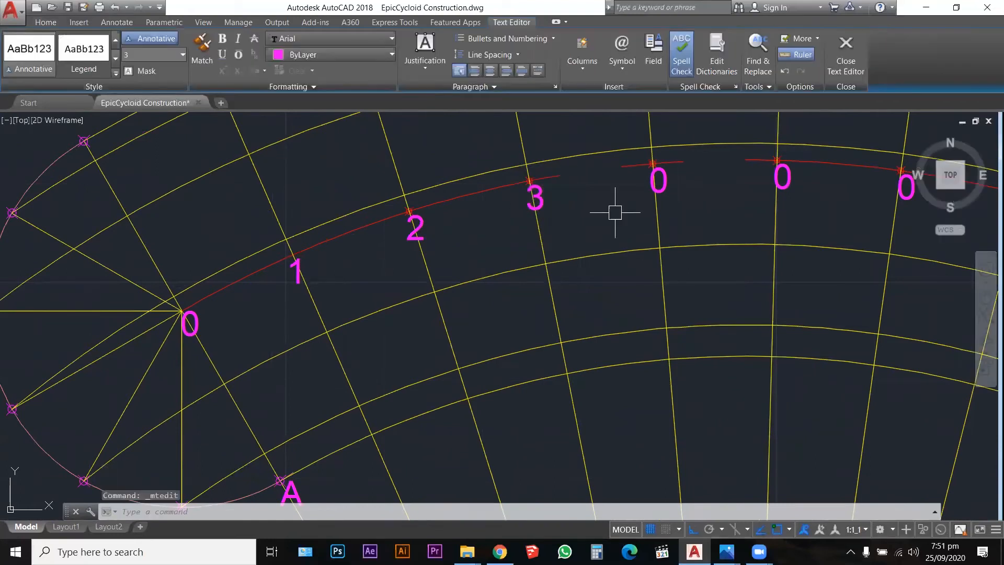
Change the labels at the fourth and fifth division points of the centre arc to 4 and 5
double_click(661, 178)
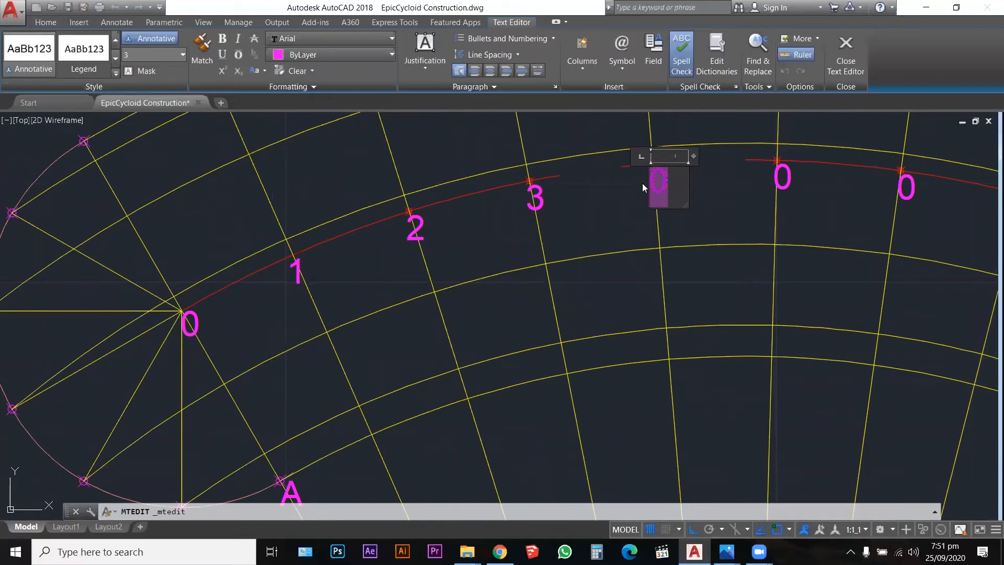
text(4)
click(704, 200)
click(790, 176)
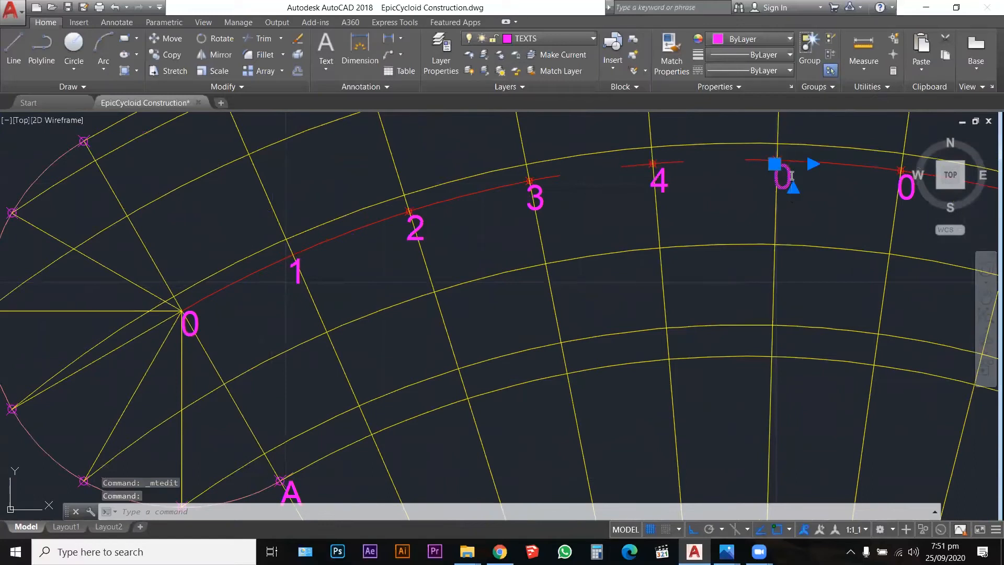
double_click(791, 175)
text(5)
click(701, 206)
Change the labels at the sixth and seventh division points of the centre arc to 6 and 7
scroll(393, 277, down, 3)
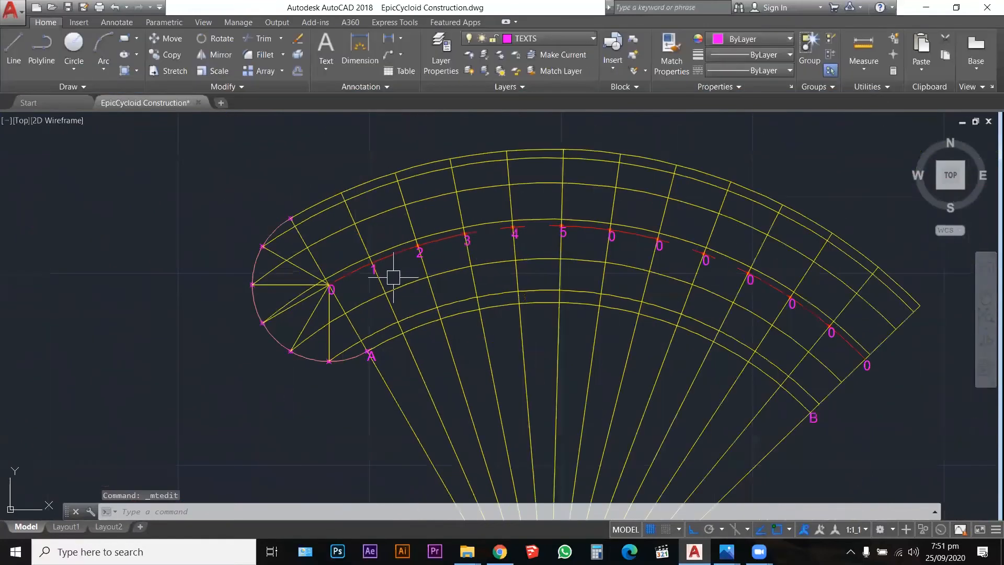
scroll(609, 246, up, 3)
click(605, 224)
double_click(599, 224)
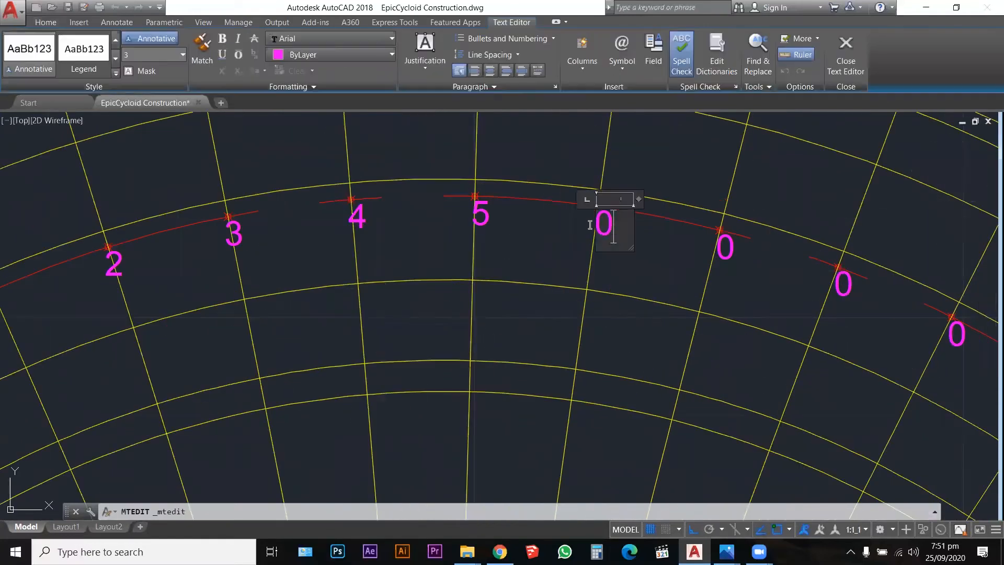
text(6)
click(645, 263)
click(727, 249)
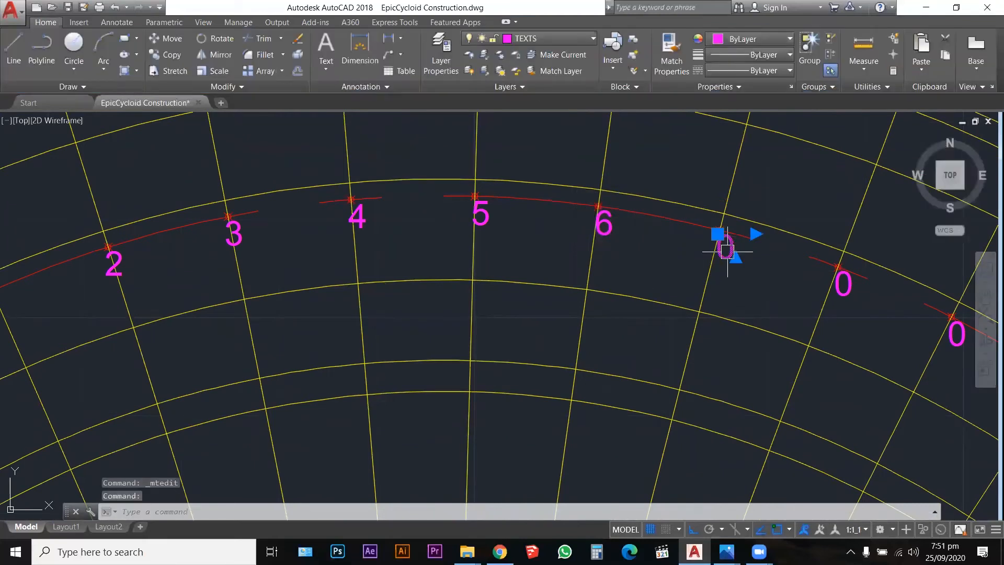
double_click(727, 250)
text(7)
click(745, 287)
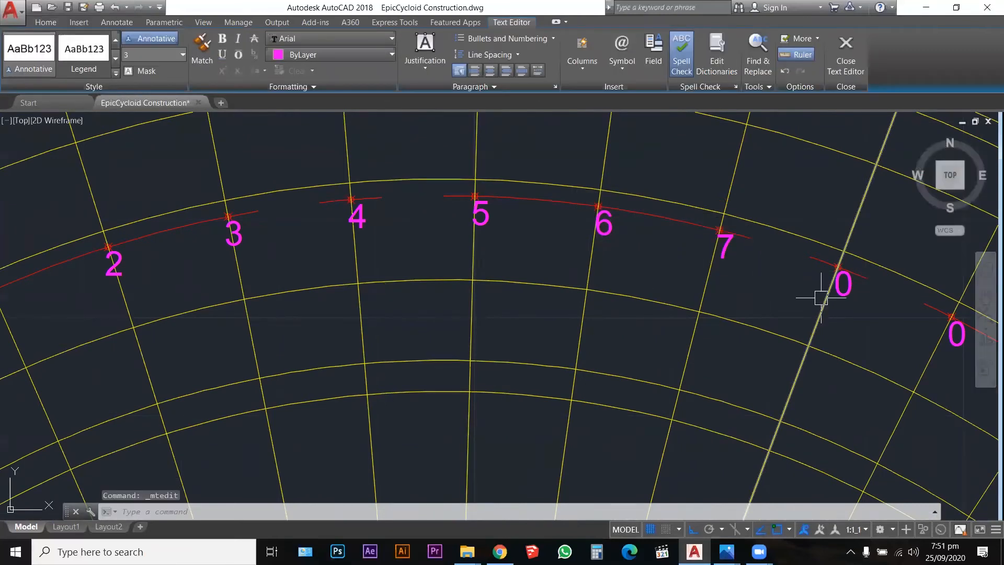
Change the labels at the eighth and ninth division points of the centre arc to 8 and 9
click(843, 284)
double_click(843, 284)
text(8)
click(781, 296)
scroll(575, 277, down, 5)
scroll(613, 297, up, 7)
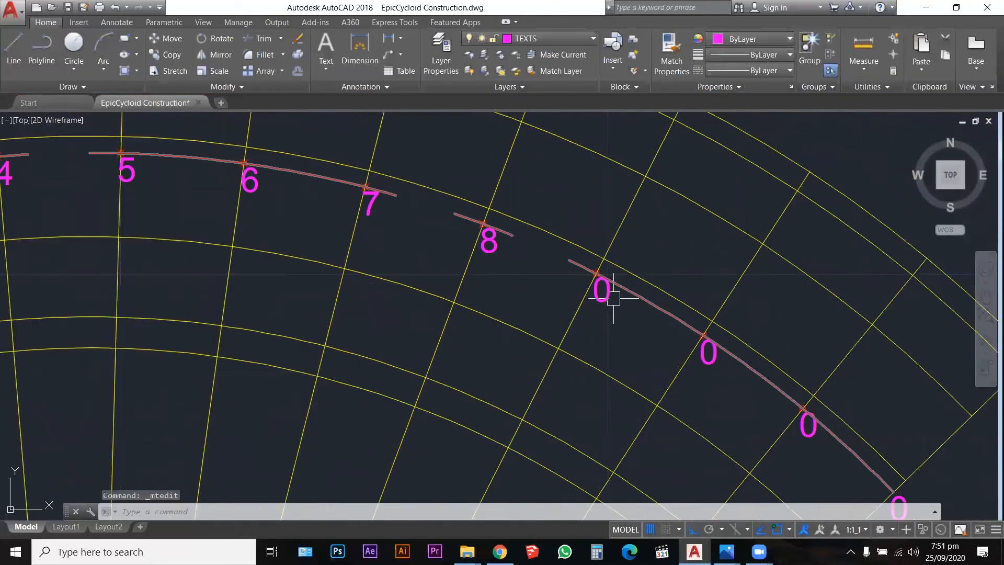
click(601, 290)
double_click(601, 290)
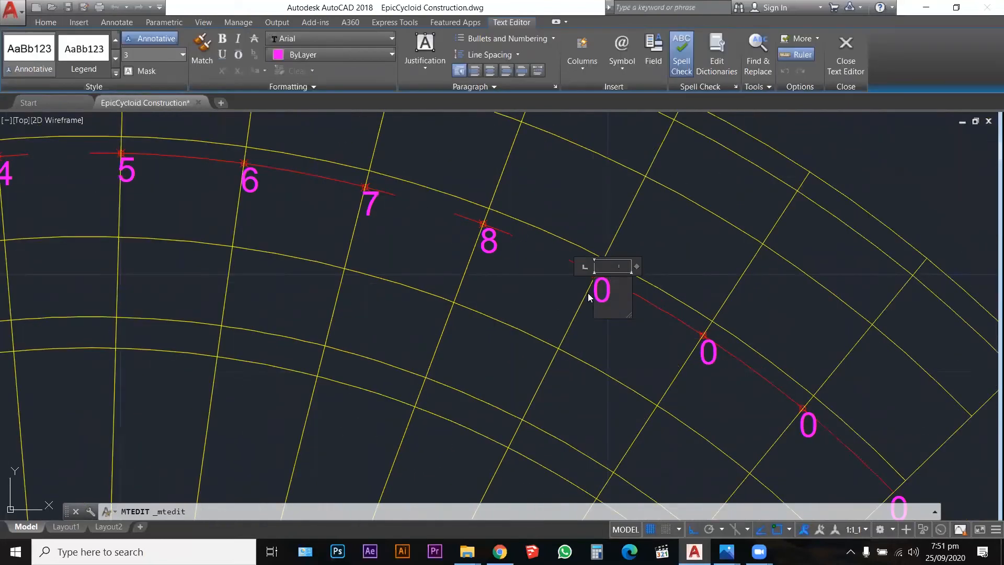
drag(610, 286, 599, 313)
text(9)
click(697, 361)
Change the labels at the tenth and eleventh division points of the centre arc to 10 and 11
click(709, 350)
double_click(716, 356)
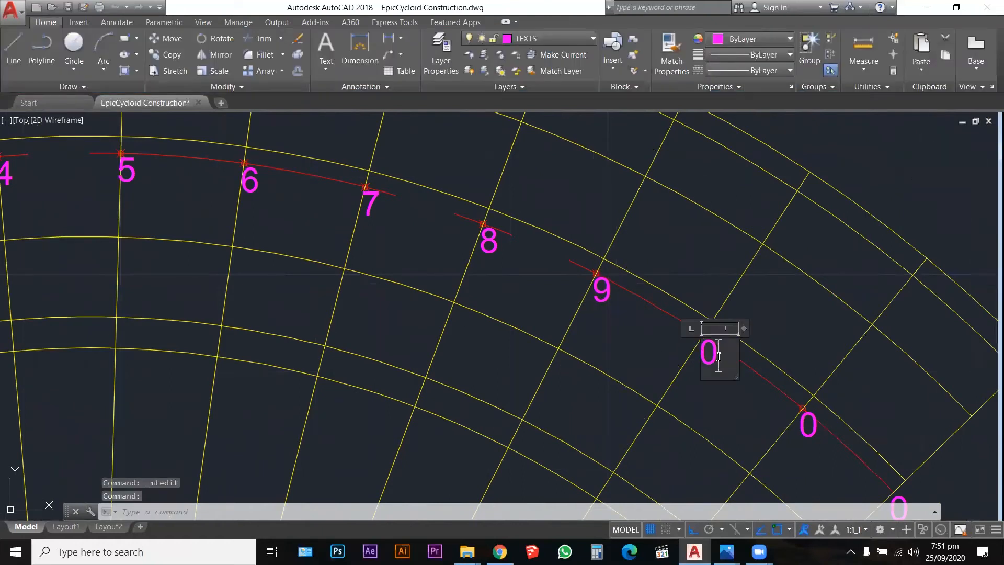
drag(719, 355, 657, 347)
text(10)
click(671, 398)
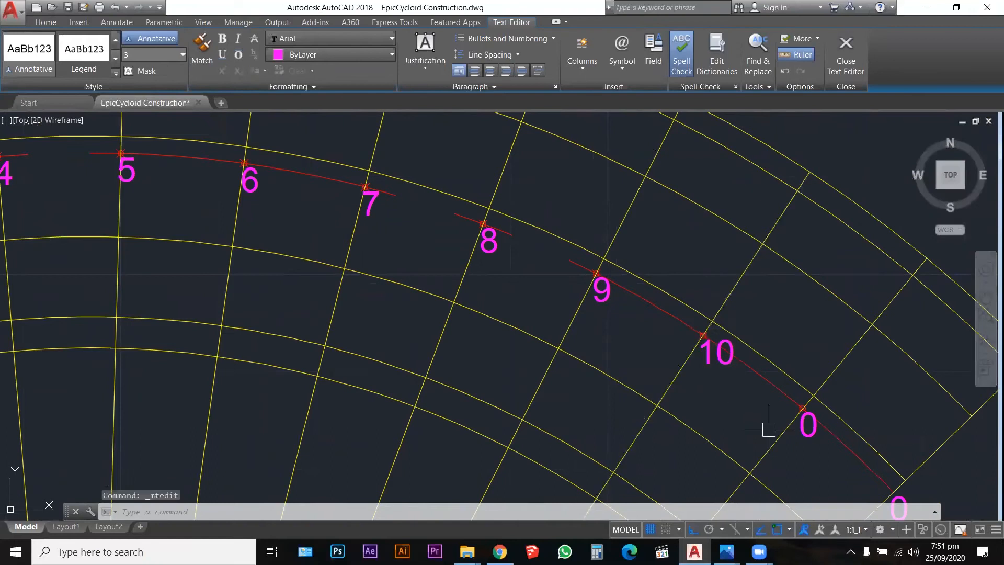
click(808, 425)
double_click(809, 425)
drag(827, 425, 778, 424)
text(11)
click(745, 402)
Change the label at the end point of the centre arc to 12
scroll(672, 249, down, 5)
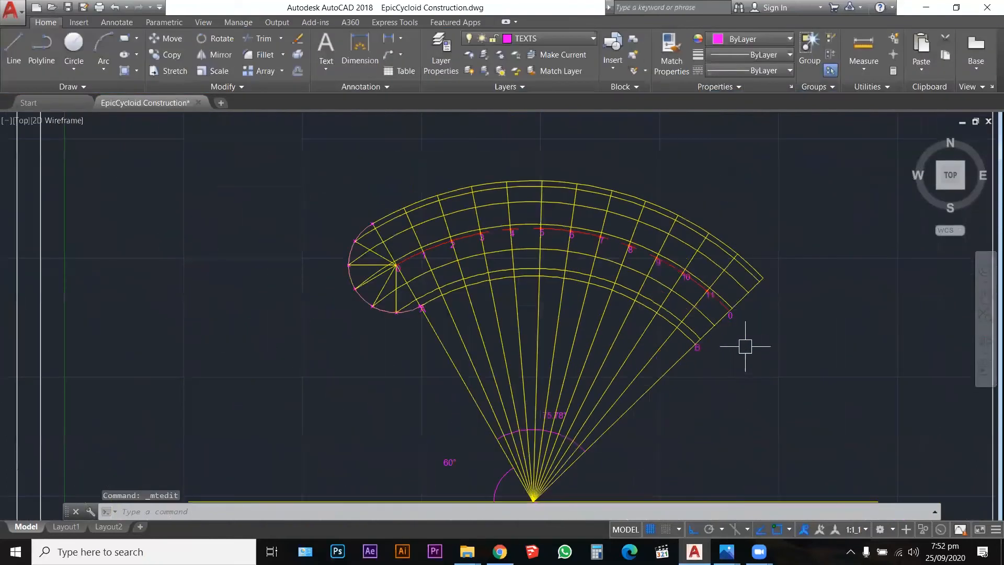
scroll(734, 321, up, 8)
click(710, 285)
double_click(710, 285)
drag(731, 279, 691, 279)
text(12)
click(776, 341)
scroll(776, 340, down, 5)
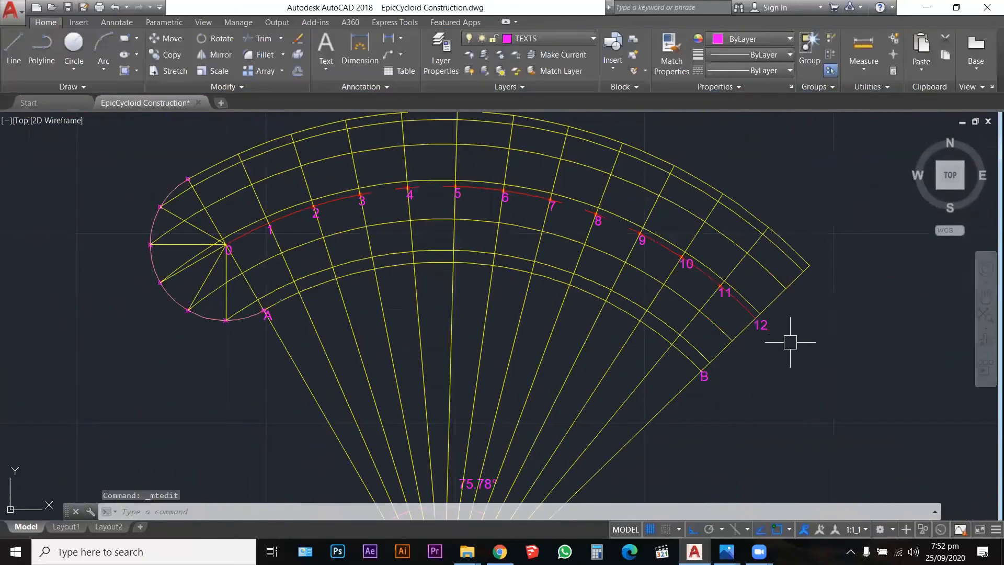
key(Escape)
key(Escape)
Examine the numbered centre arc and the unlabelled division points around the rolling circle
scroll(795, 347, down, 4)
scroll(729, 298, up, 2)
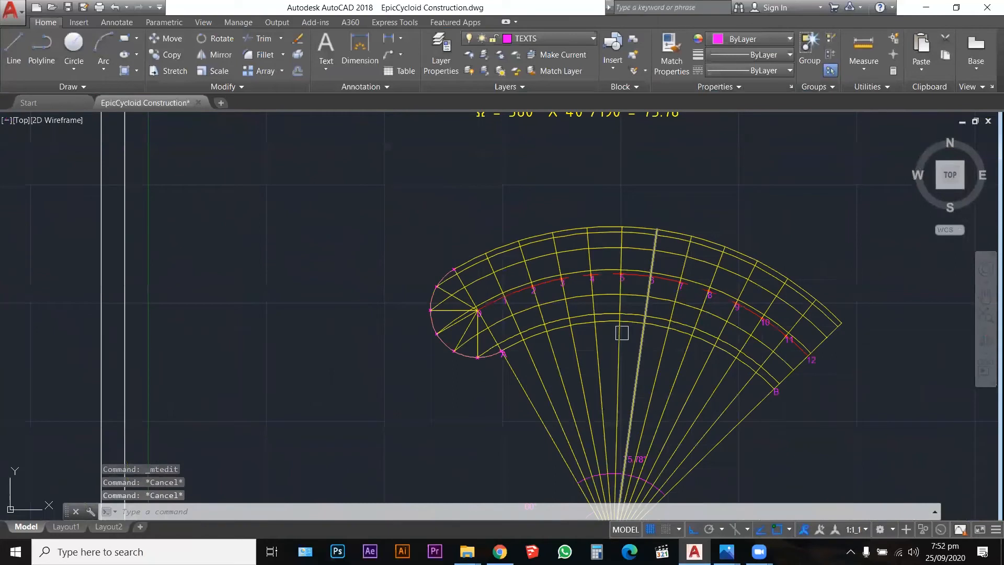
scroll(490, 362, up, 4)
scroll(459, 374, up, 2)
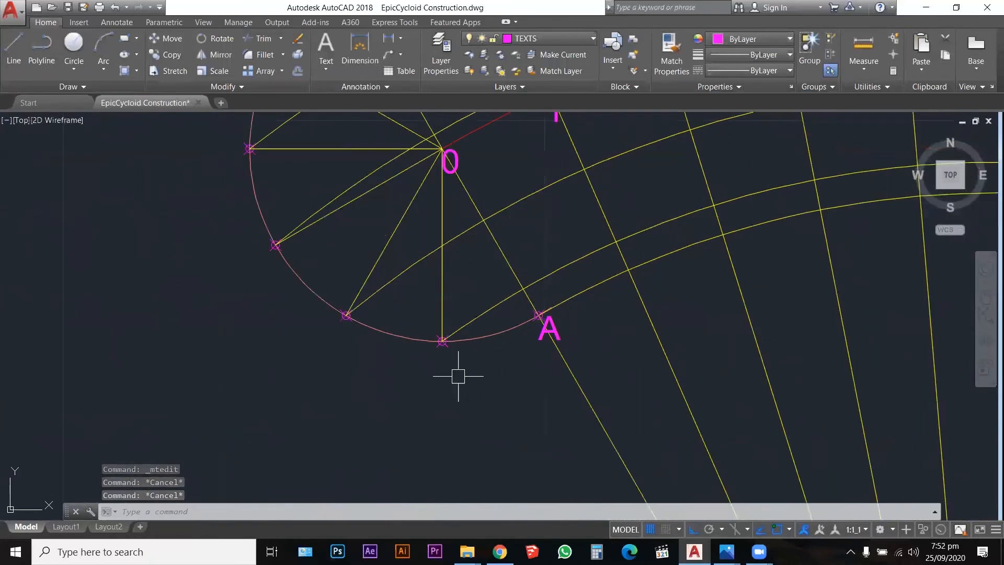
scroll(459, 374, down, 2)
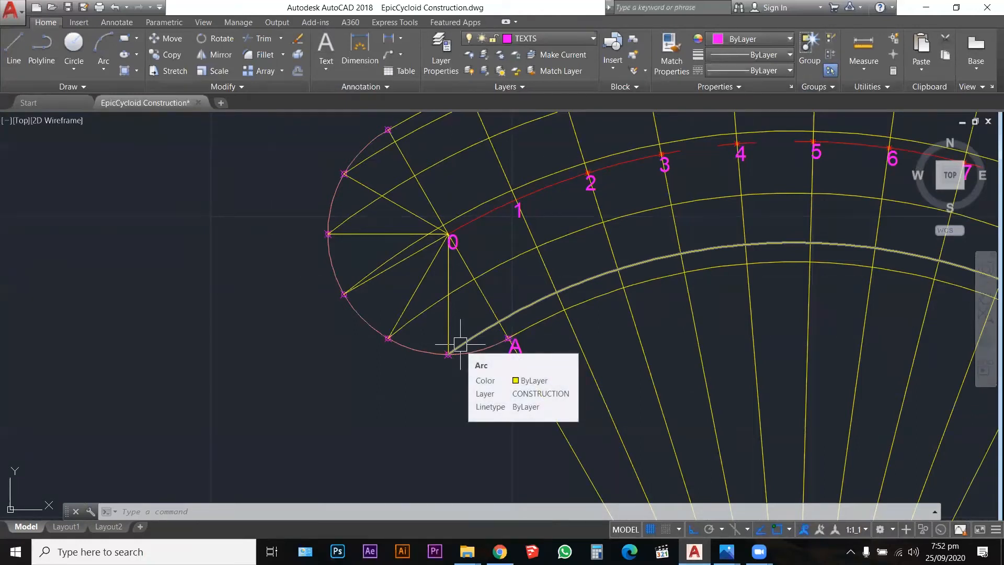
scroll(460, 344, down, 6)
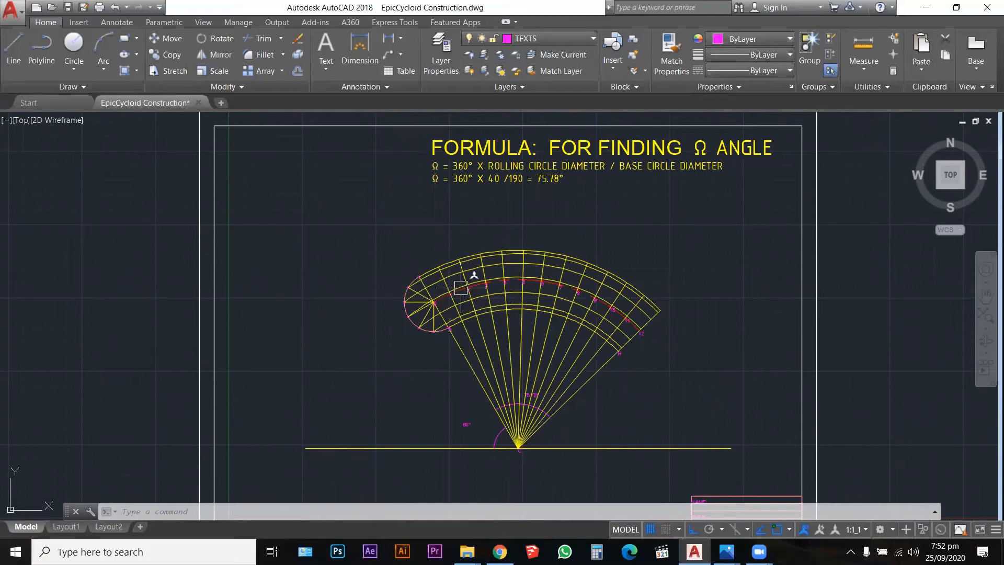
scroll(424, 312, up, 2)
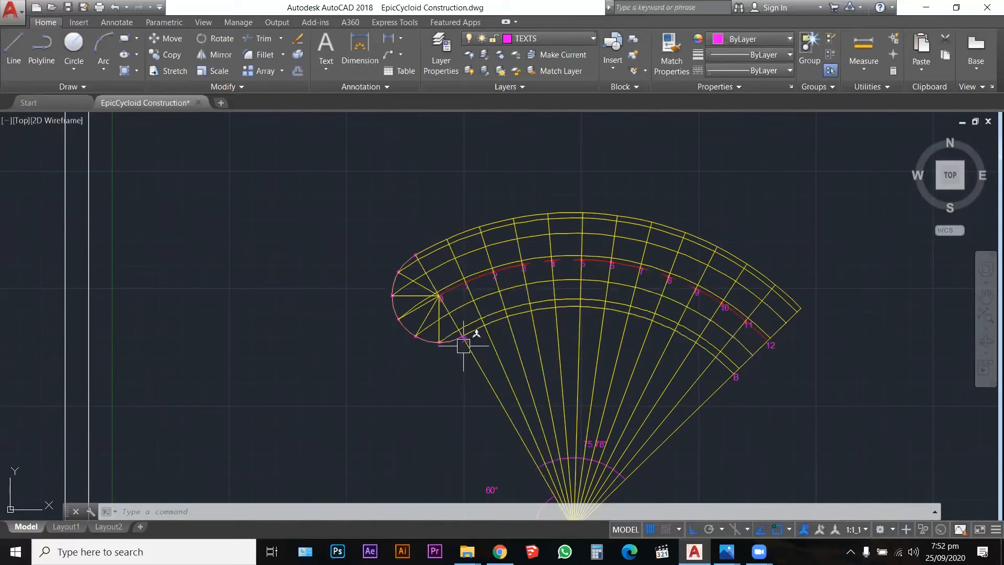
scroll(463, 345, up, 4)
scroll(462, 343, down, 4)
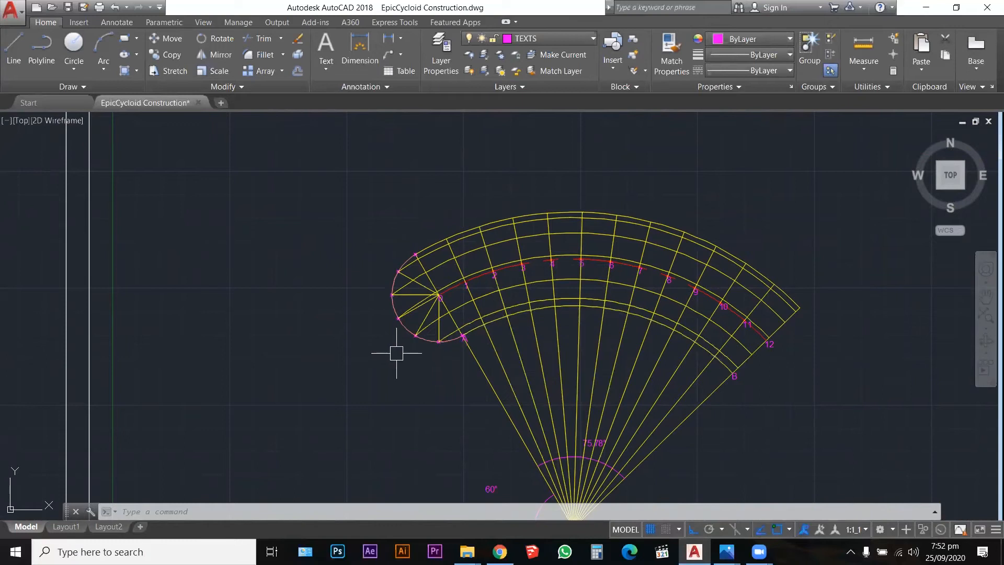
scroll(417, 299, up, 4)
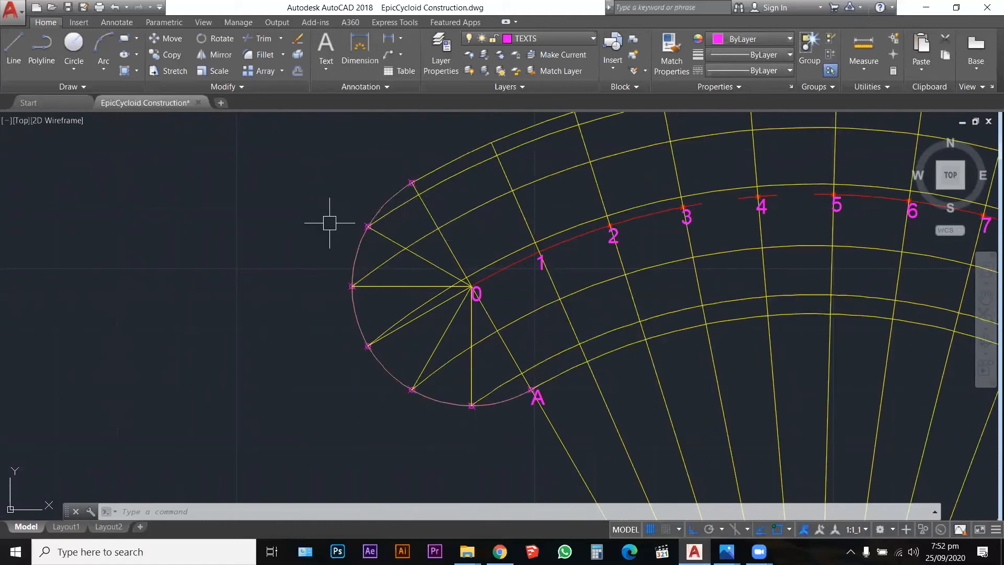
Copy the "0" label from the rolling circle's centre to the two uppermost division points on the circle's circumference
key(Escape)
key(Escape)
text(co)
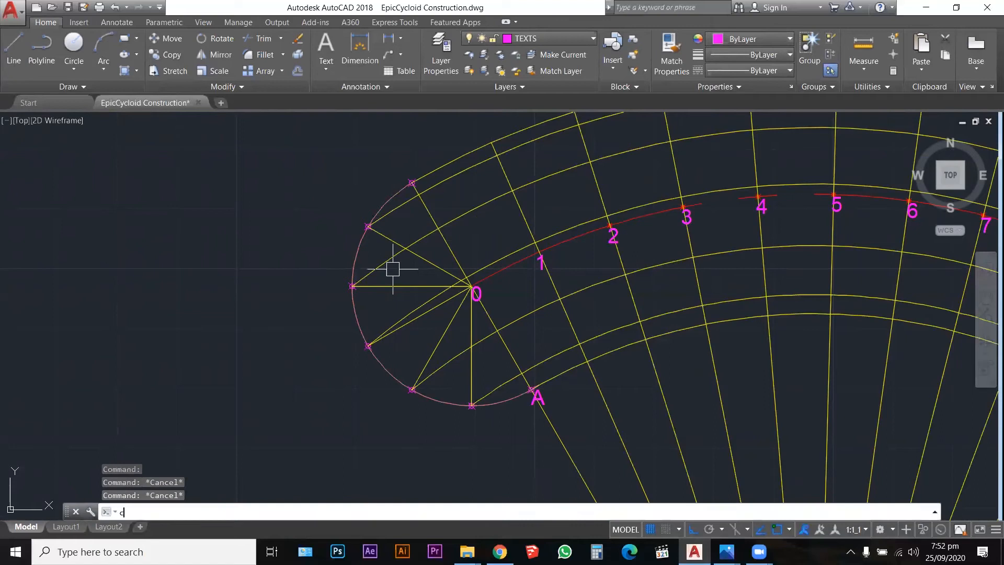
key(Return)
scroll(484, 296, up, 6)
click(460, 273)
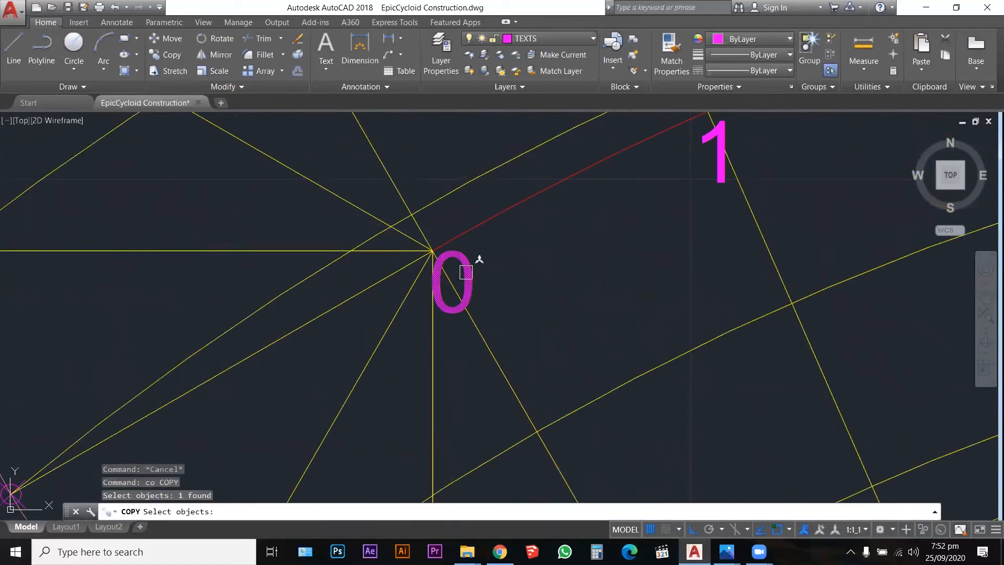
key(Return)
click(433, 250)
scroll(502, 261, down, 8)
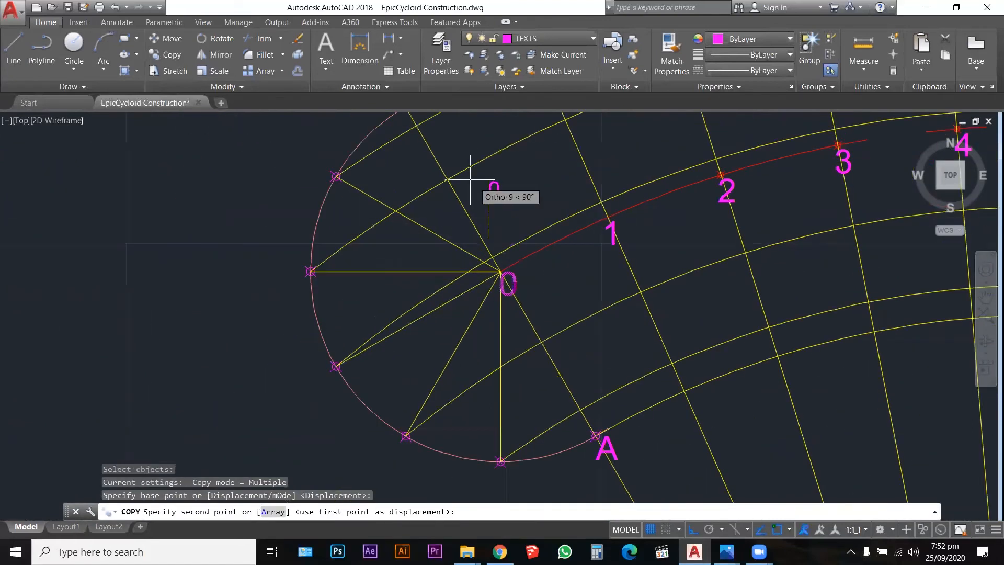
scroll(486, 261, up, 6)
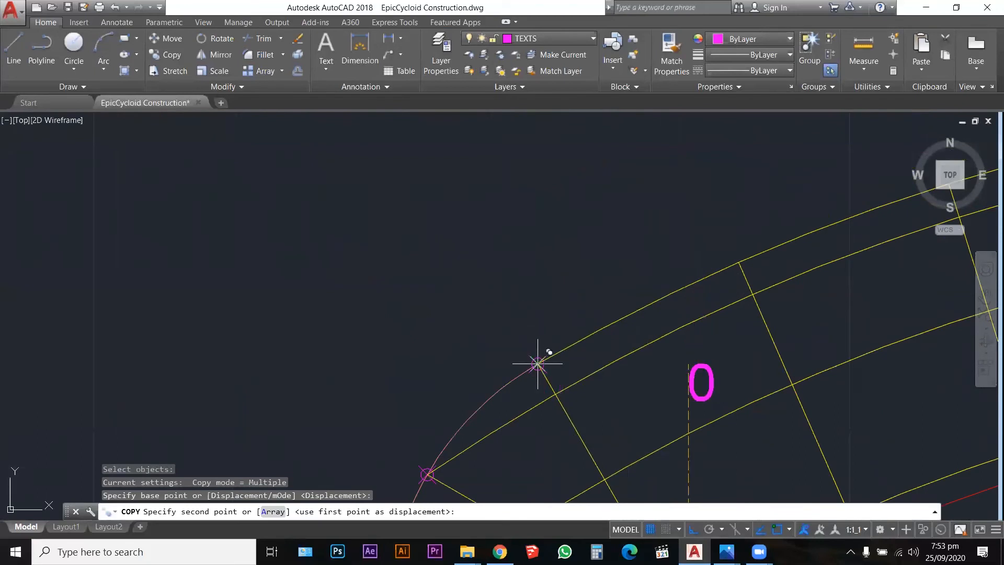
click(537, 363)
scroll(540, 272, down, 3)
click(498, 340)
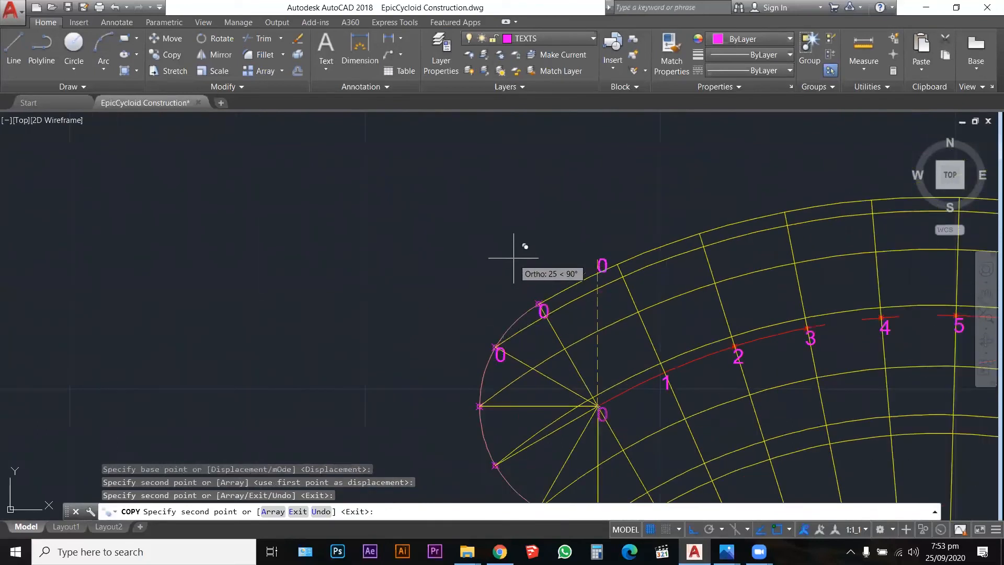
Place copies of the "0" label on the rolling circle's five remaining division points, ending at point A
scroll(499, 322, down, 5)
scroll(499, 323, up, 5)
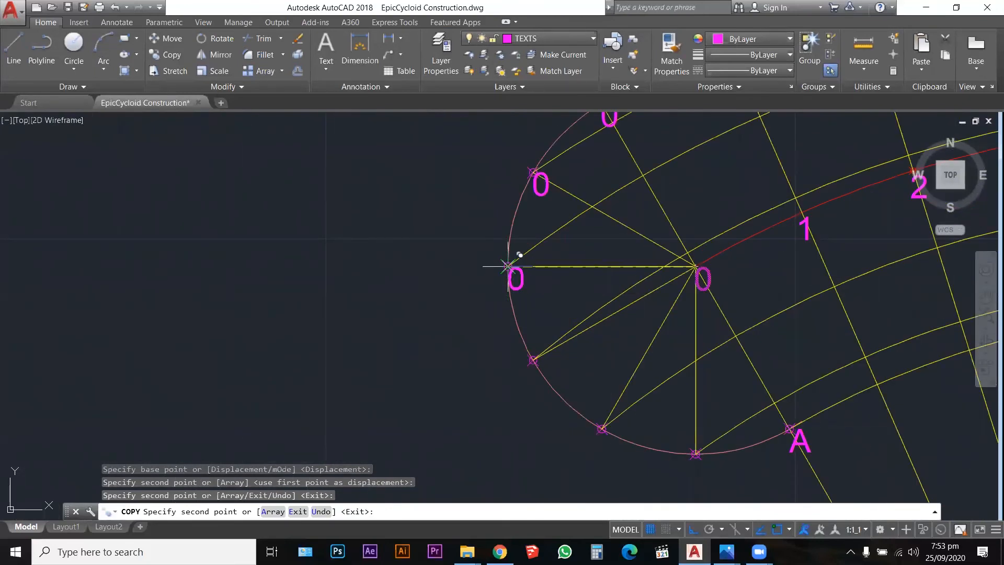
click(509, 266)
click(533, 361)
click(601, 428)
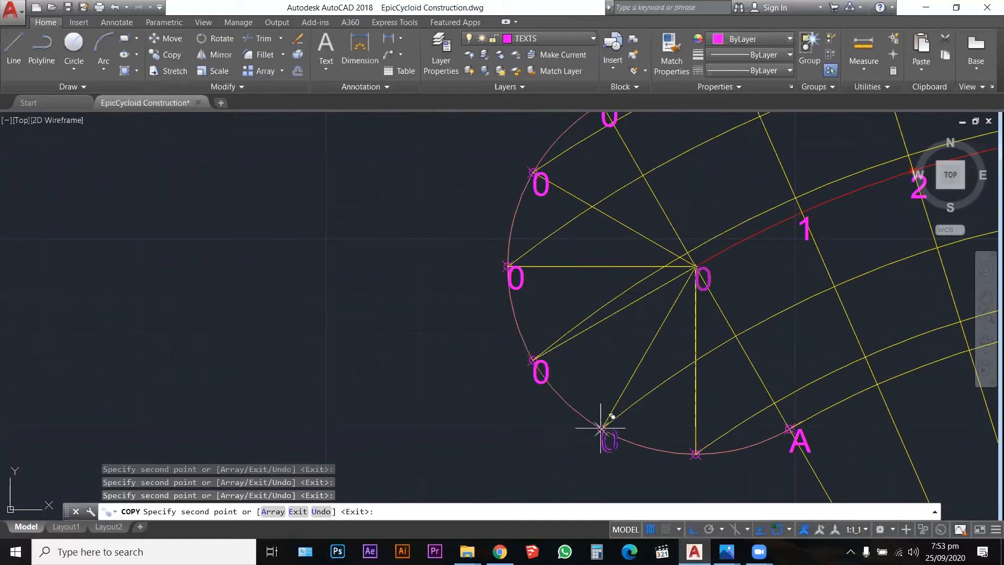
click(695, 454)
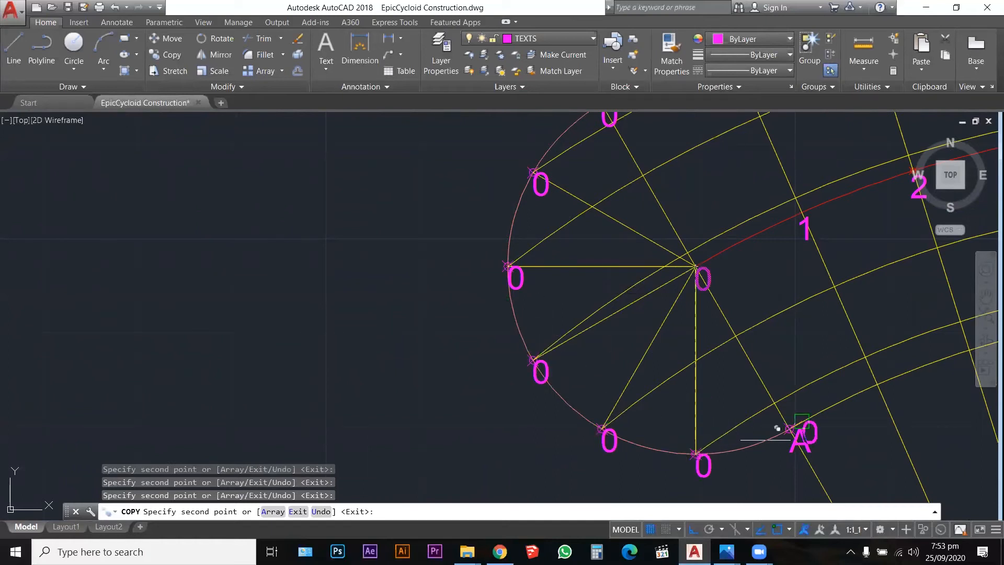
click(790, 430)
key(Escape)
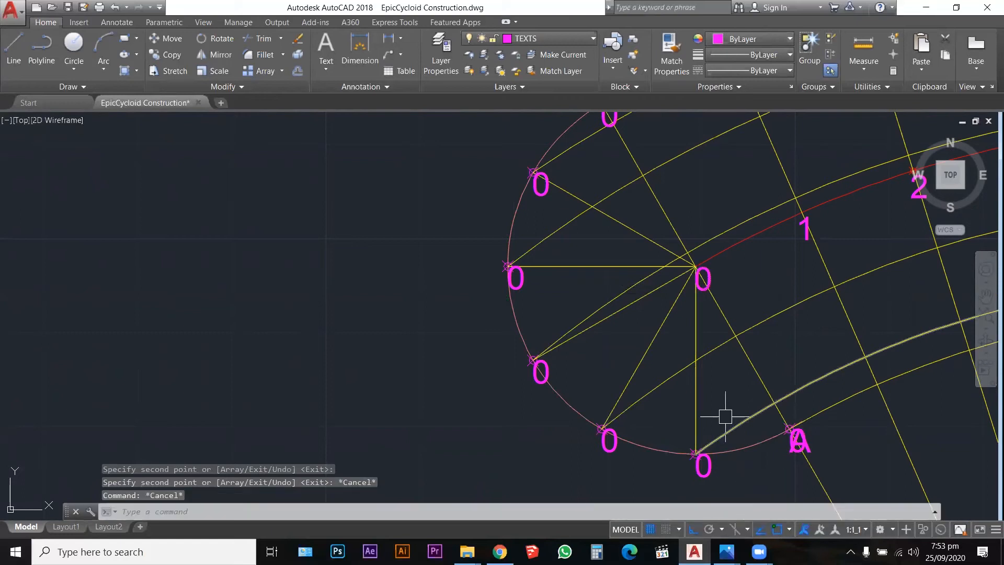
Change the label at the rolling circle's uppermost division point to 12
scroll(694, 421, down, 3)
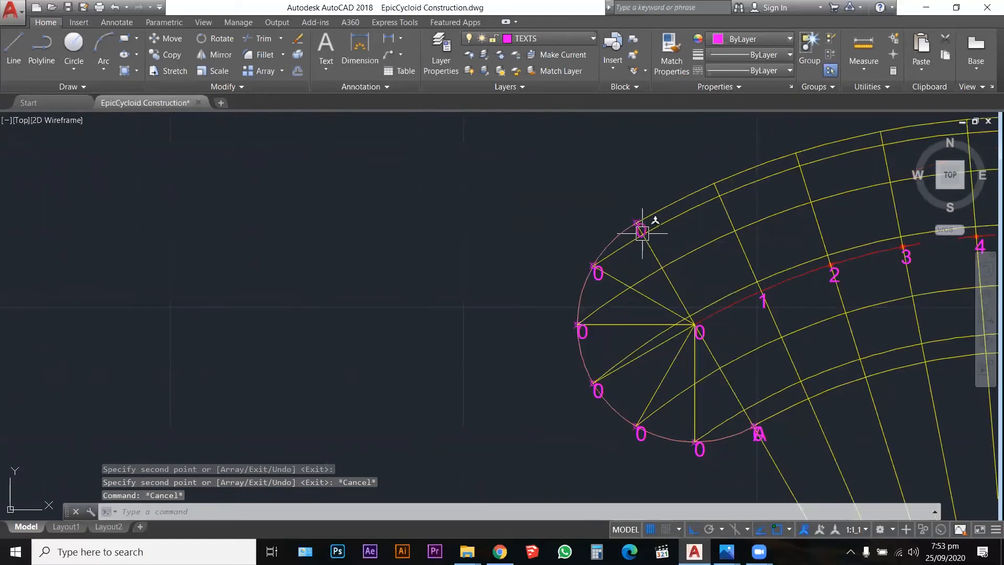
scroll(643, 227, up, 5)
double_click(649, 218)
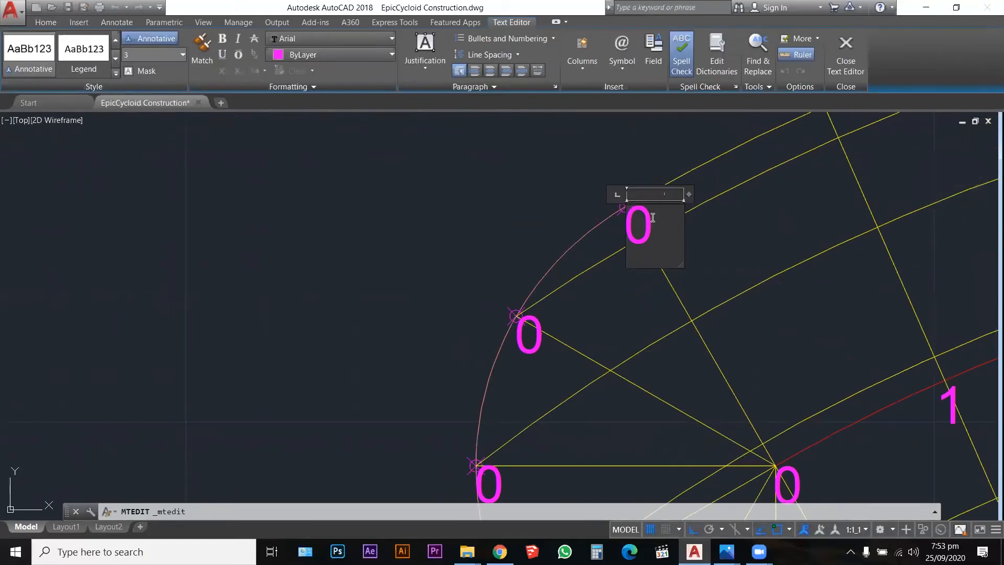
drag(653, 217, 633, 216)
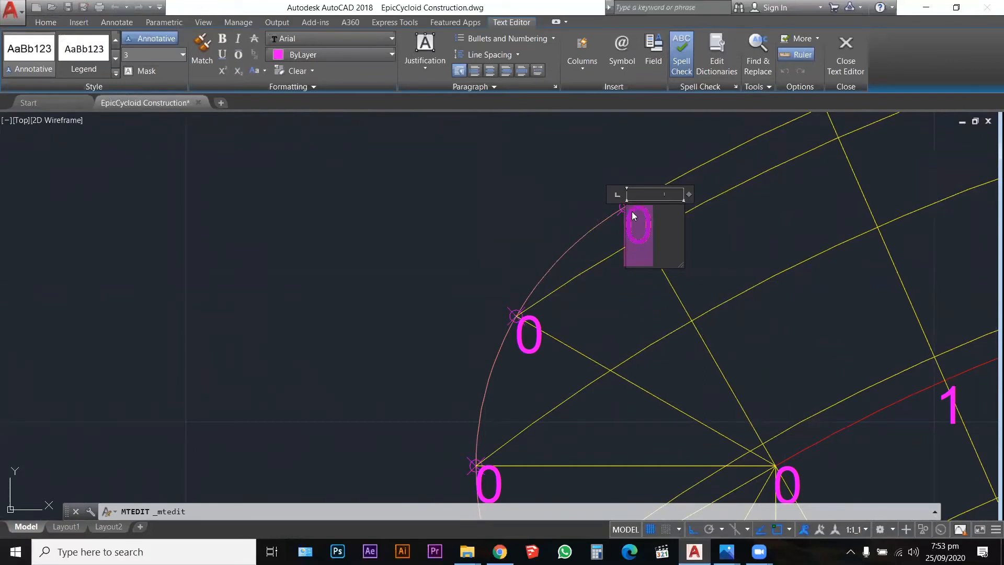
text(12)
click(612, 176)
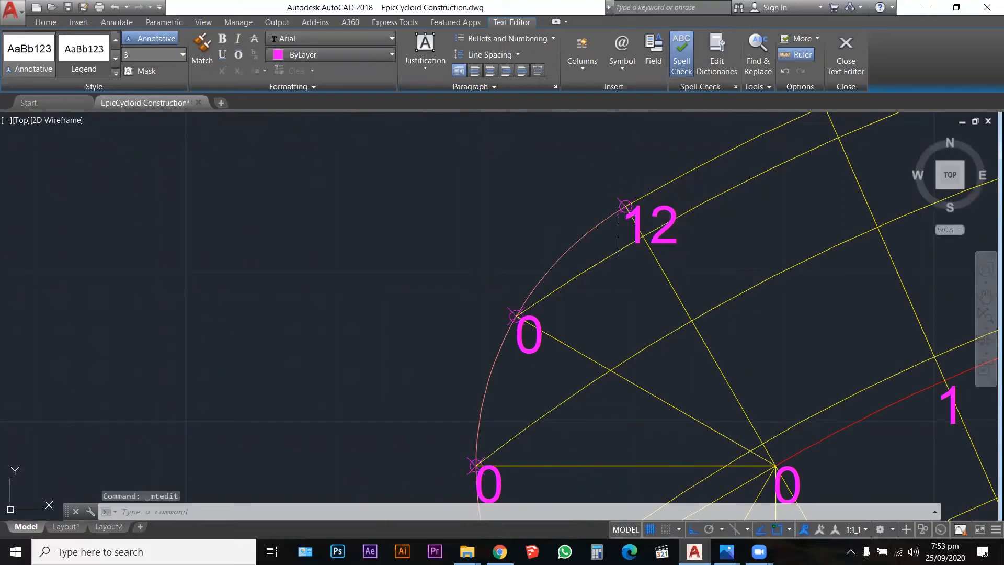
Change the label at the rolling circle's division point just below 12 to "11,1"
scroll(569, 324, down, 2)
double_click(555, 323)
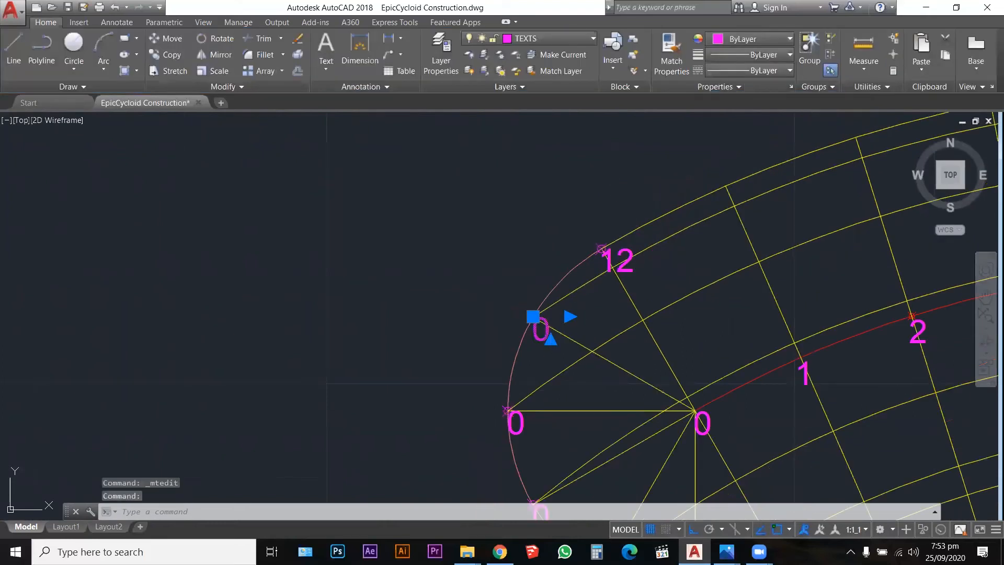
drag(555, 323, 531, 320)
text(11,1)
click(523, 293)
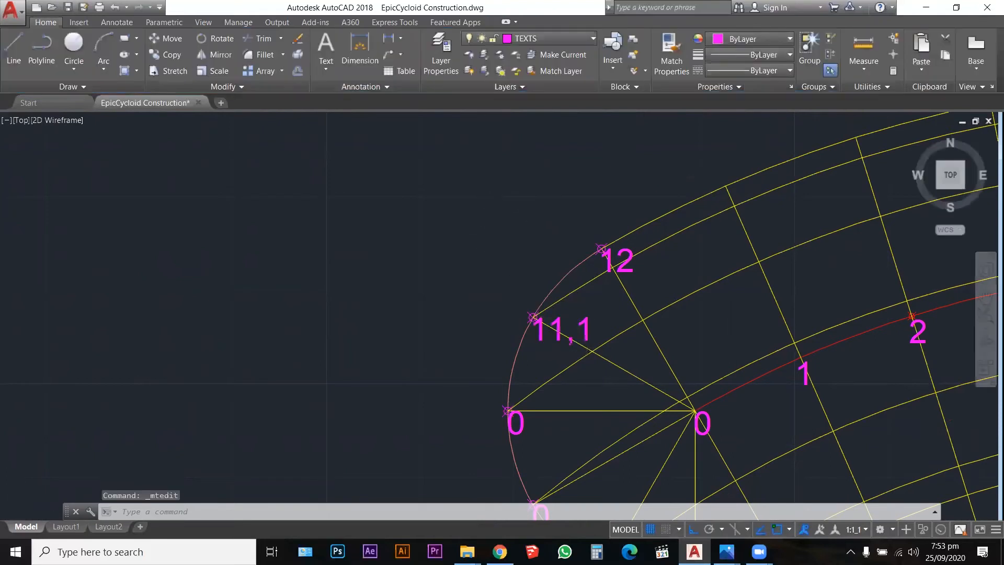
Change the "0" label at the rolling circle's division point level with its centre to "10,2"
scroll(532, 307, down, 2)
scroll(533, 307, up, 5)
double_click(486, 212)
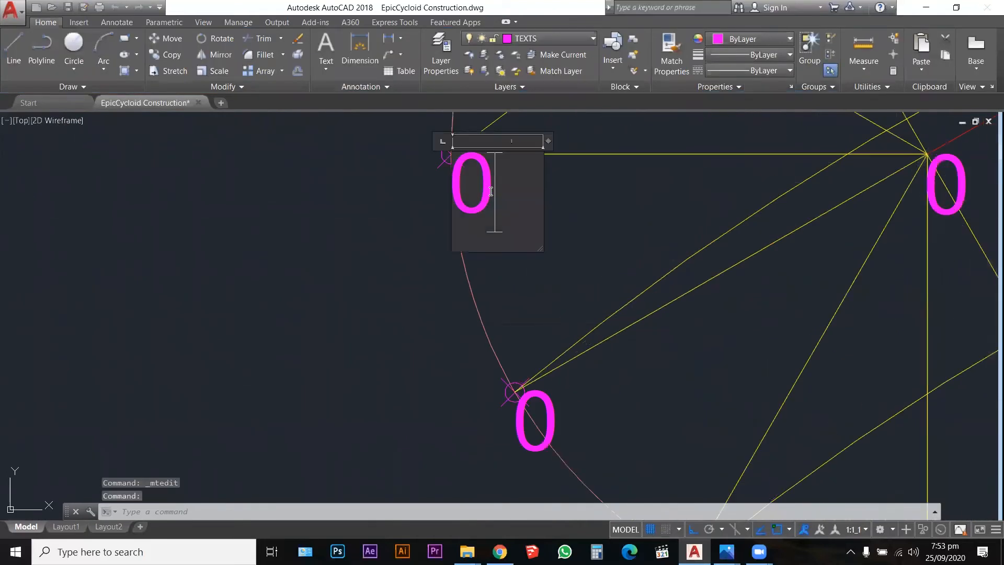
drag(477, 218, 449, 191)
text(1)
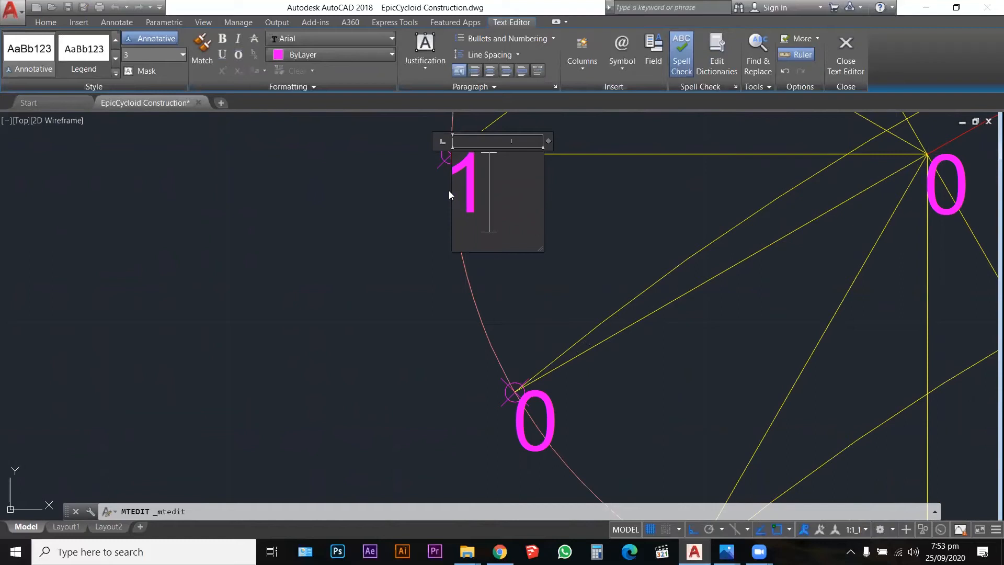
text(0,2)
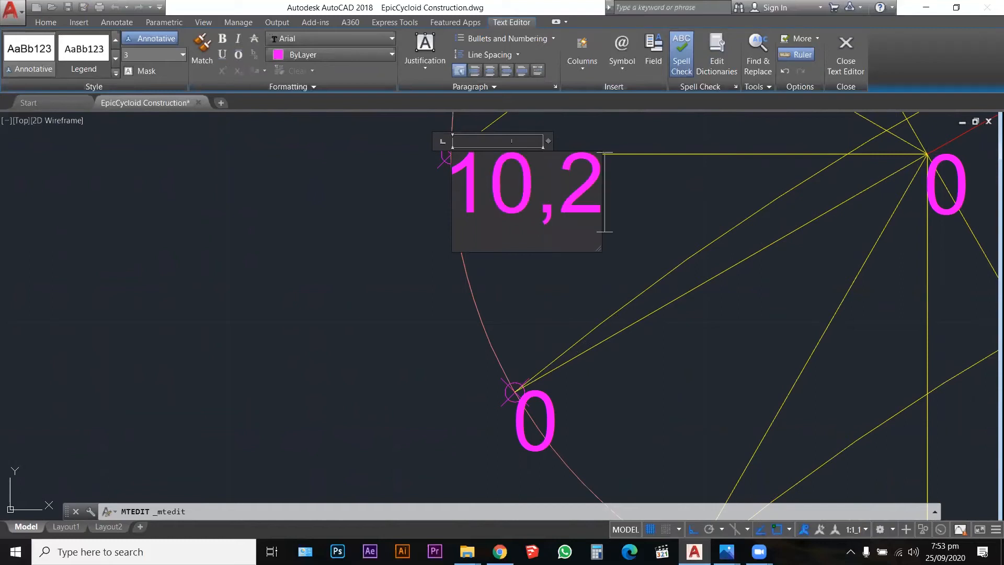
click(464, 259)
scroll(463, 259, down, 2)
scroll(486, 277, down, 3)
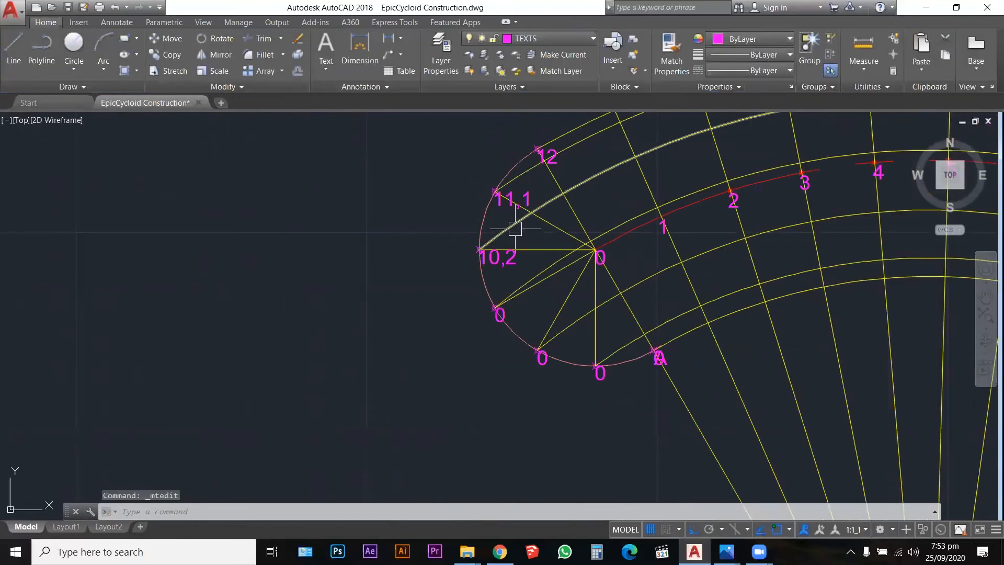
click(522, 173)
key(Escape)
key(Escape)
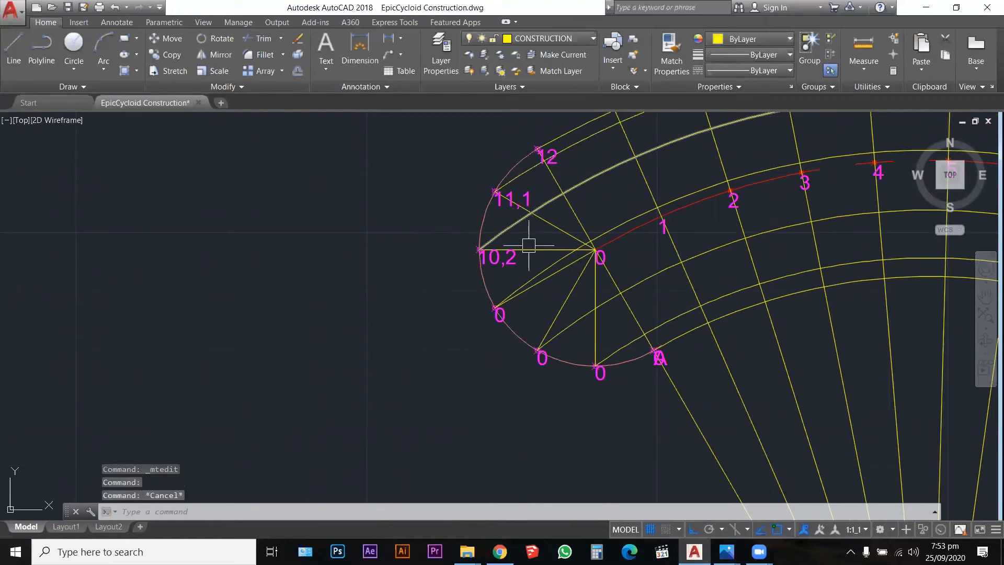
Change the "0" label at the rolling circle's division point just below 10,2 to "9,3"
scroll(532, 293, up, 2)
click(534, 286)
key(Escape)
scroll(502, 321, up, 5)
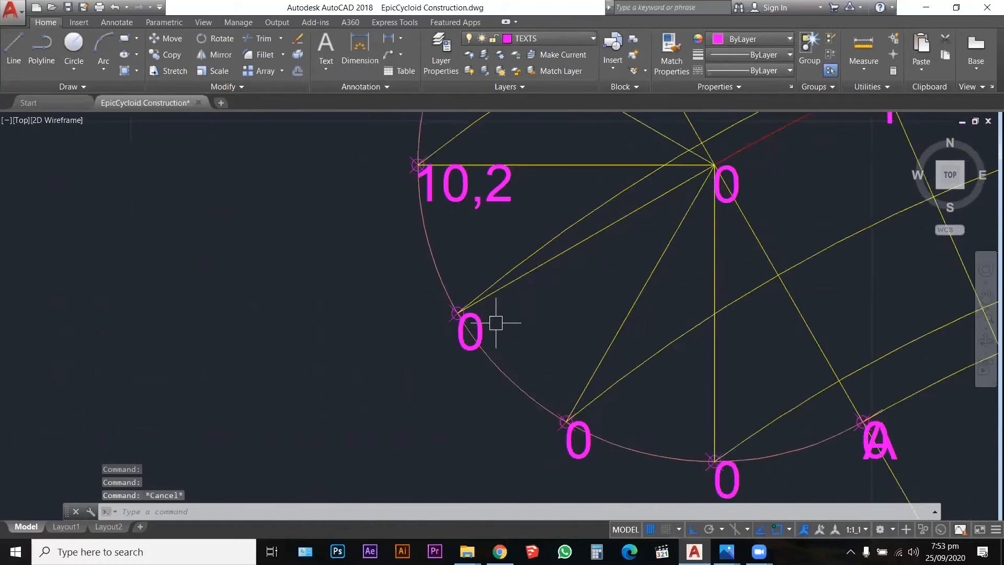
double_click(449, 314)
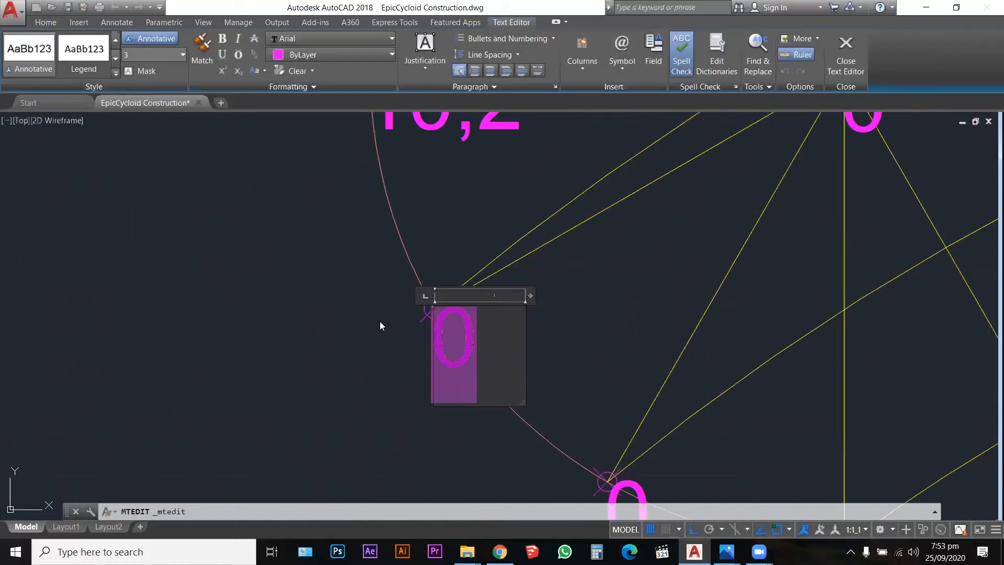
text(9,3)
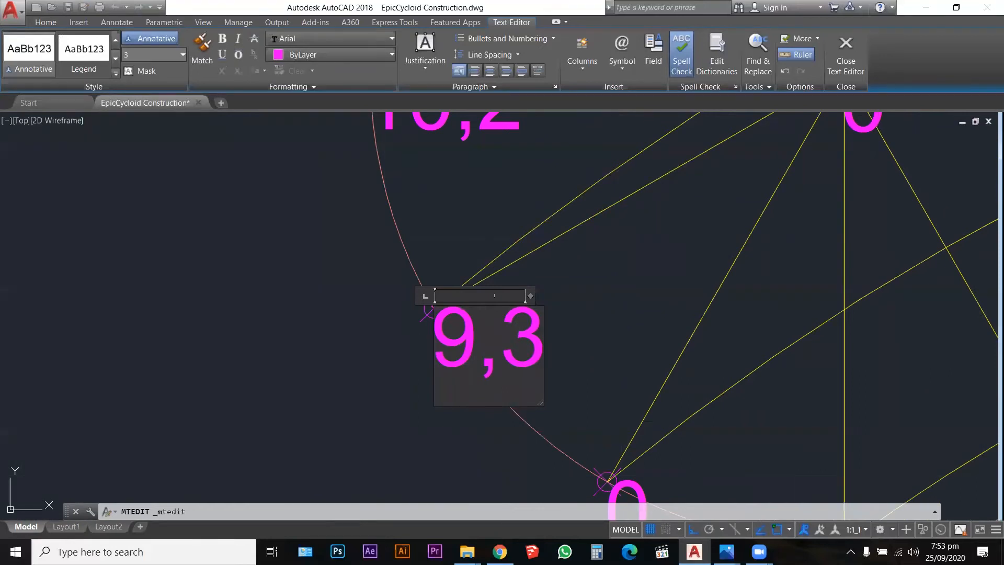
click(449, 227)
Change the "0" label at the rolling circle's division point after 9,3 to "8,4"
scroll(450, 227, down, 4)
scroll(518, 334, up, 2)
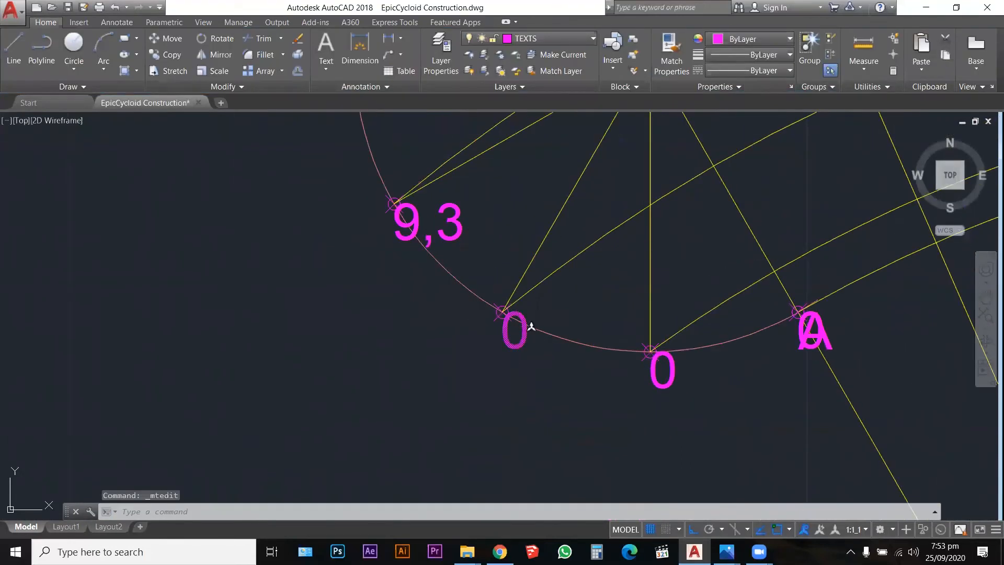
double_click(531, 326)
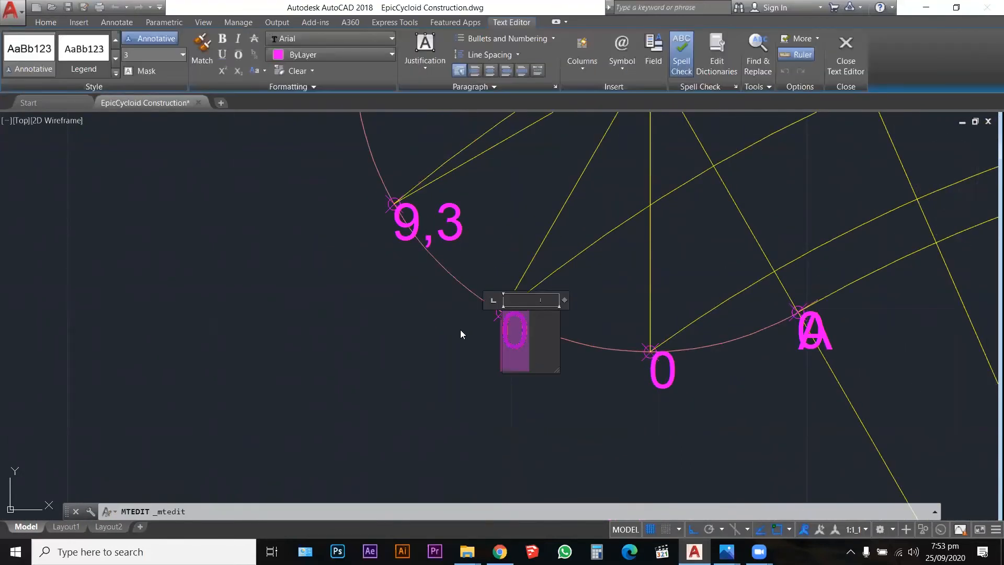
text(8,4)
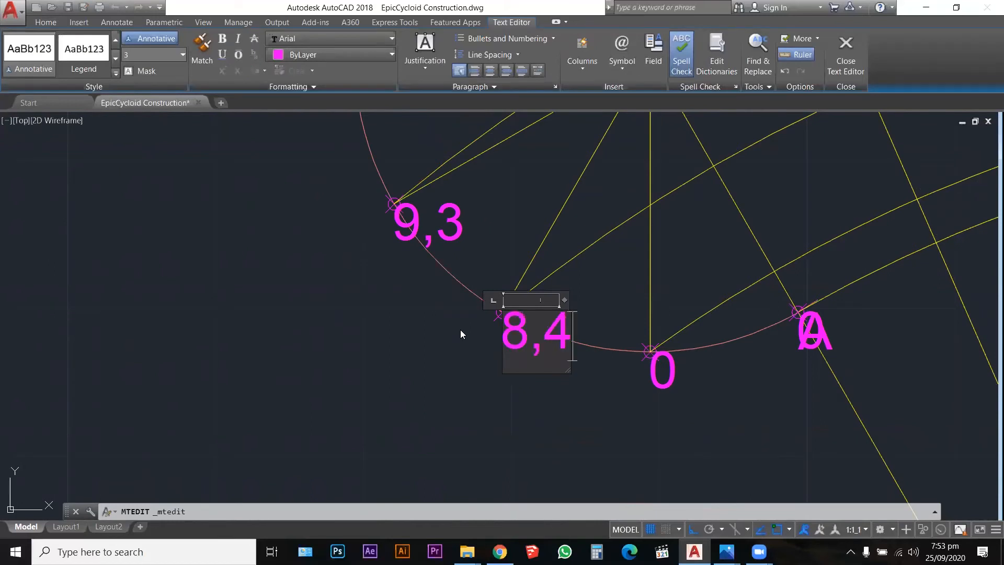
click(449, 376)
Change the "0" label at the rolling circle's lowest division point to "7,6"
scroll(449, 369, down, 3)
click(538, 373)
double_click(538, 374)
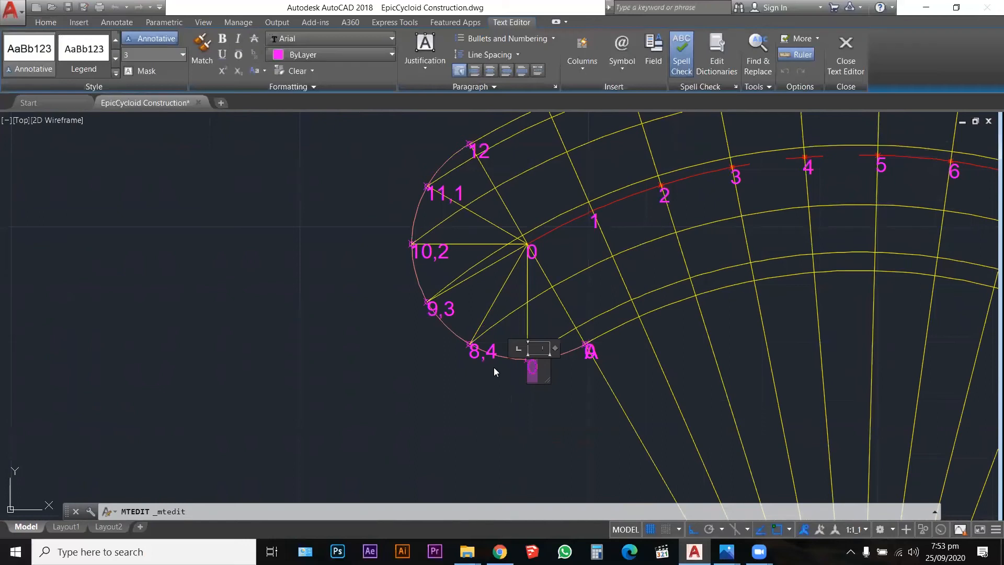
text(7,6)
click(575, 410)
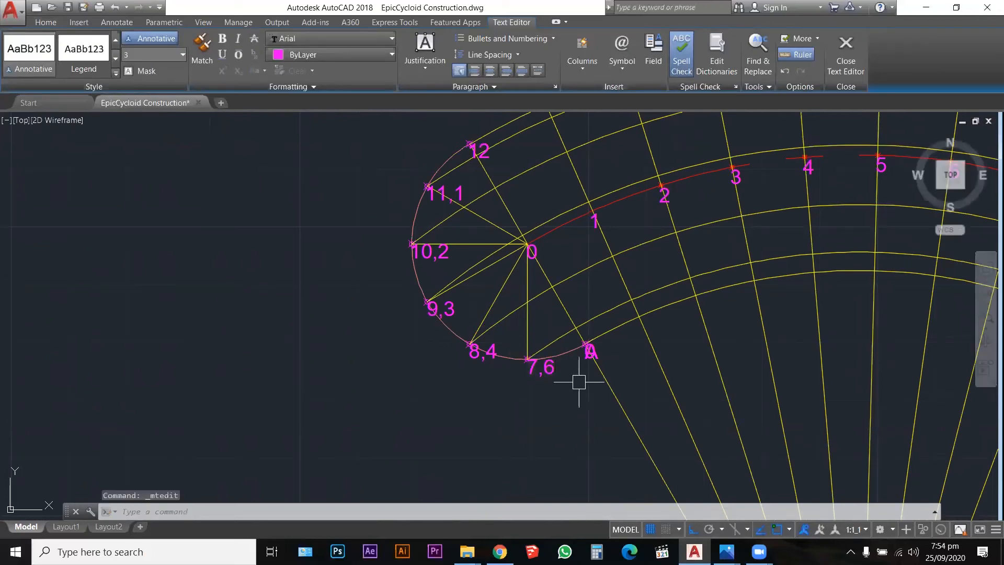
Change the "0" label overlapping the letter A on the rolling circle to 6
scroll(581, 383, up, 6)
double_click(621, 323)
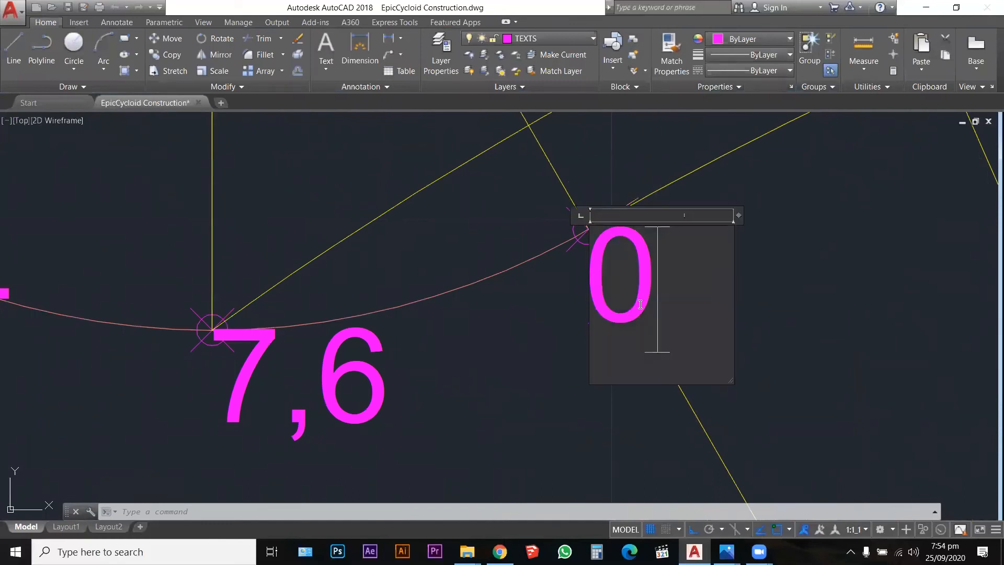
text(6)
key(Escape)
key(Escape)
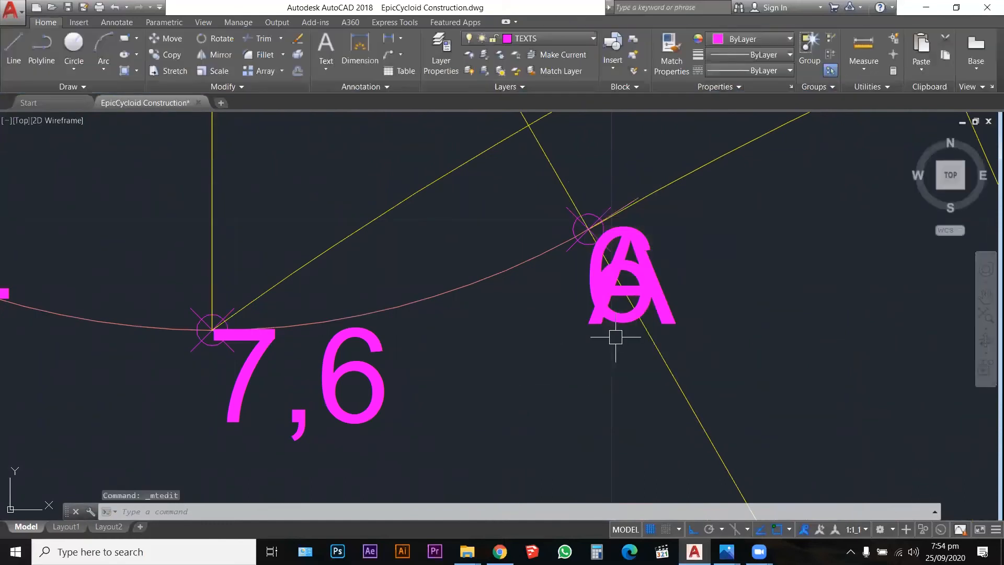
Move the "6" label down so that it sits clear below the letter A
click(614, 224)
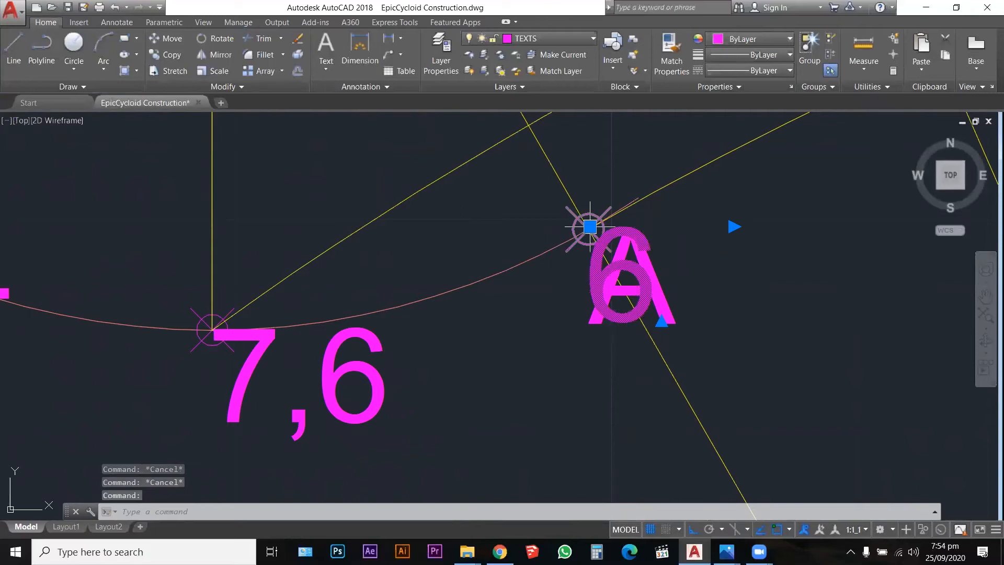
click(590, 227)
click(574, 366)
key(Escape)
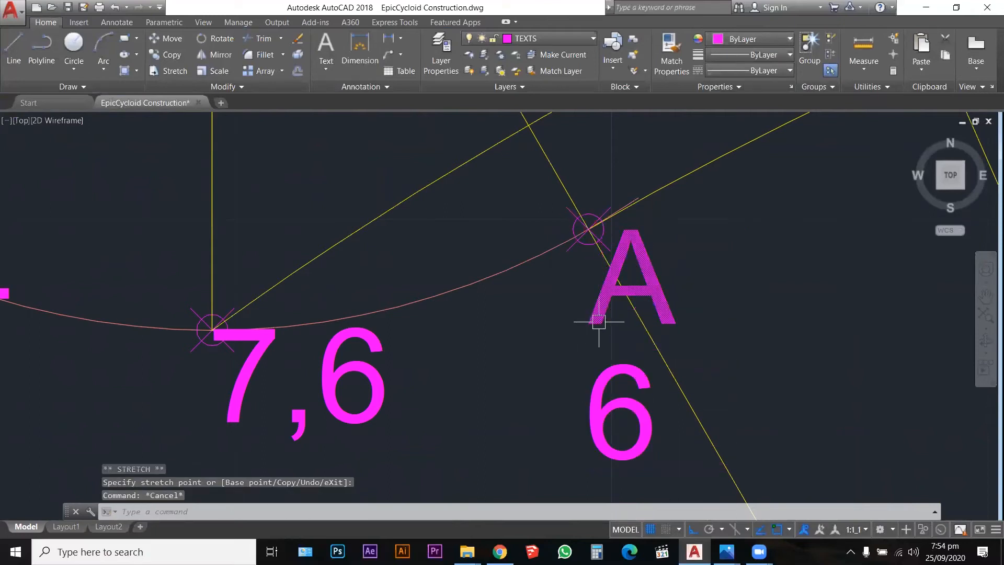
Save the drawing with the completed rolling-circle labels
scroll(600, 410, down, 5)
scroll(531, 264, up, 3)
scroll(461, 252, down, 8)
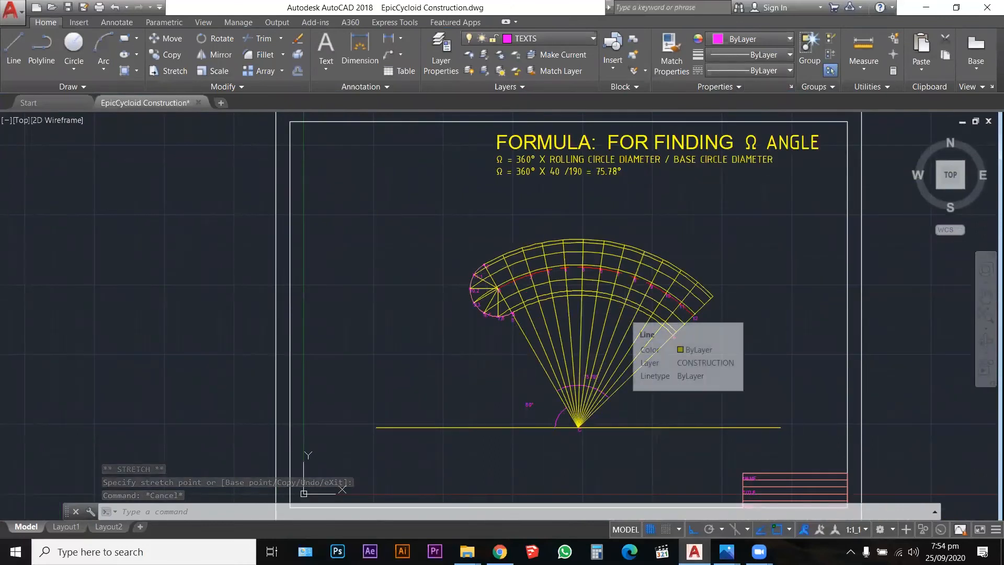
key(ctrl+s)
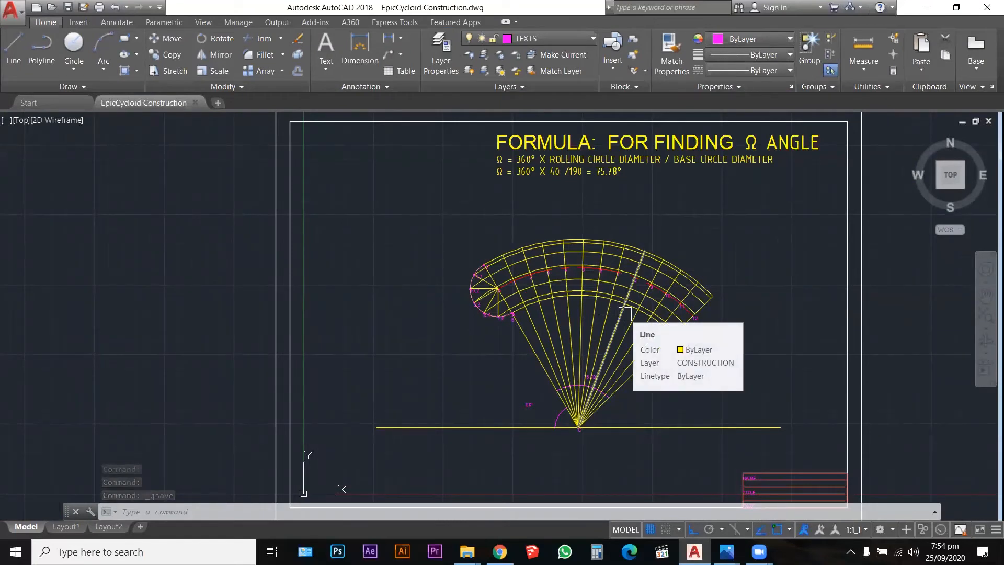
Shrink the drawing window to compare the construction with the reference image beside it, and maximize it again
click(956, 7)
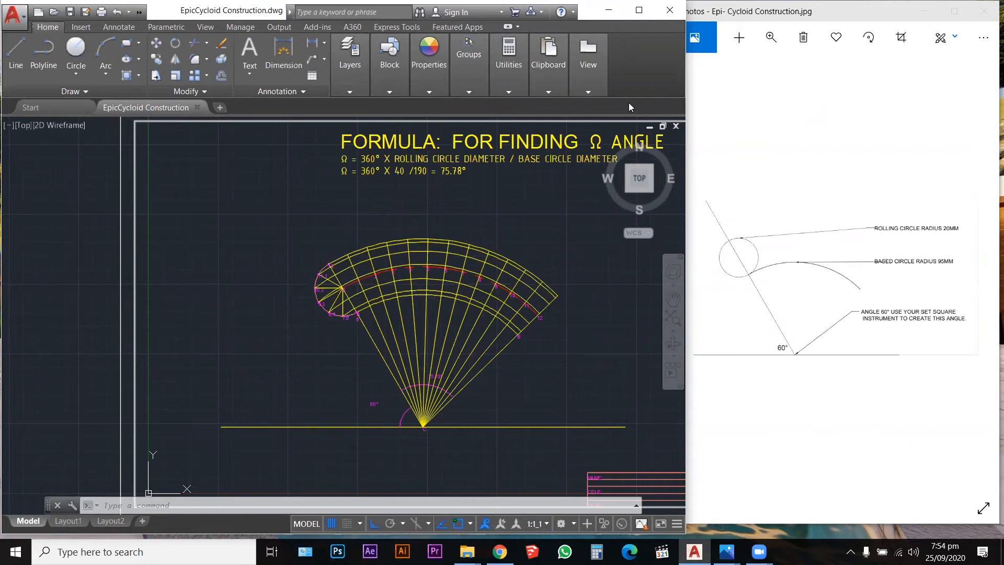
scroll(455, 343, up, 3)
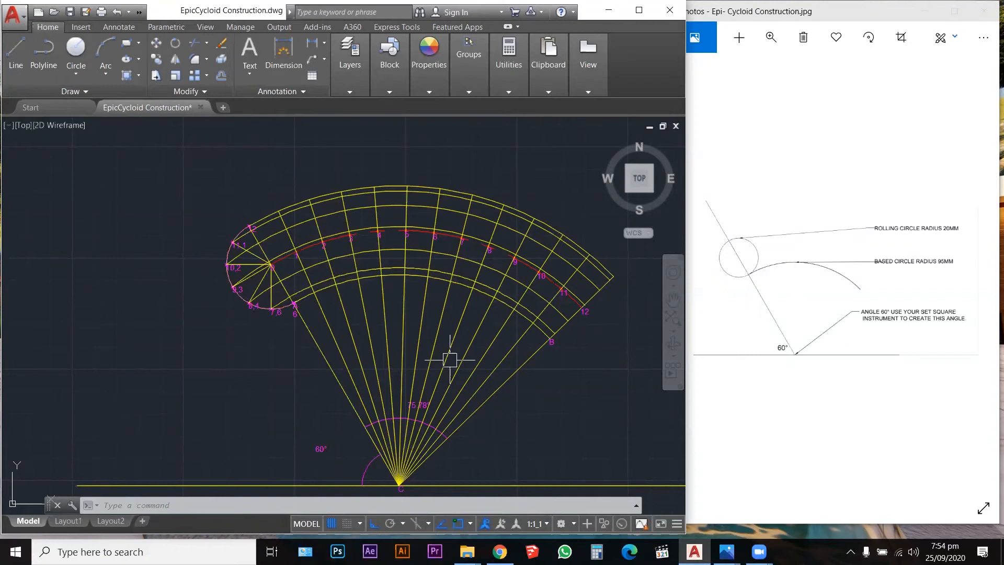
scroll(442, 381, down, 3)
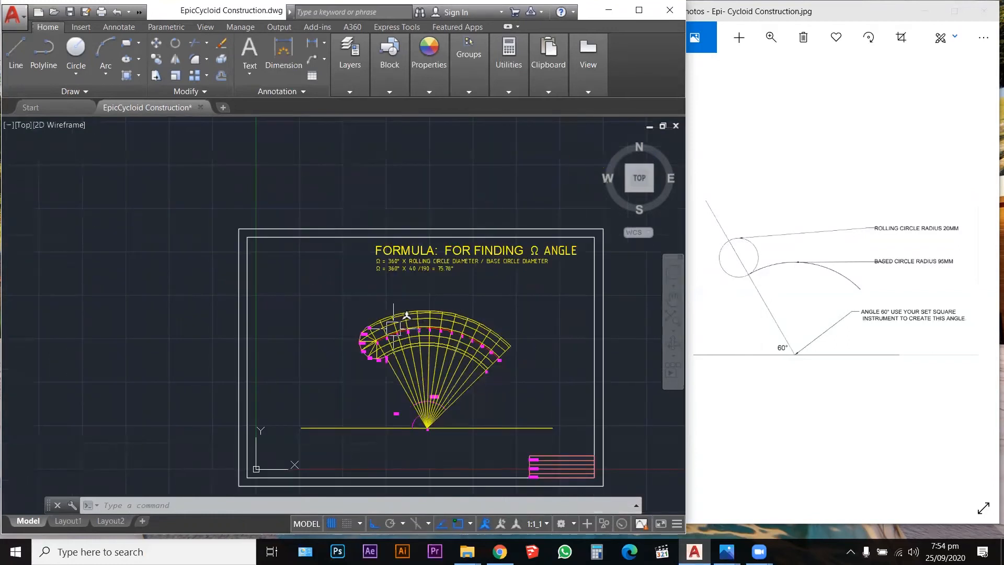
scroll(375, 341, up, 1)
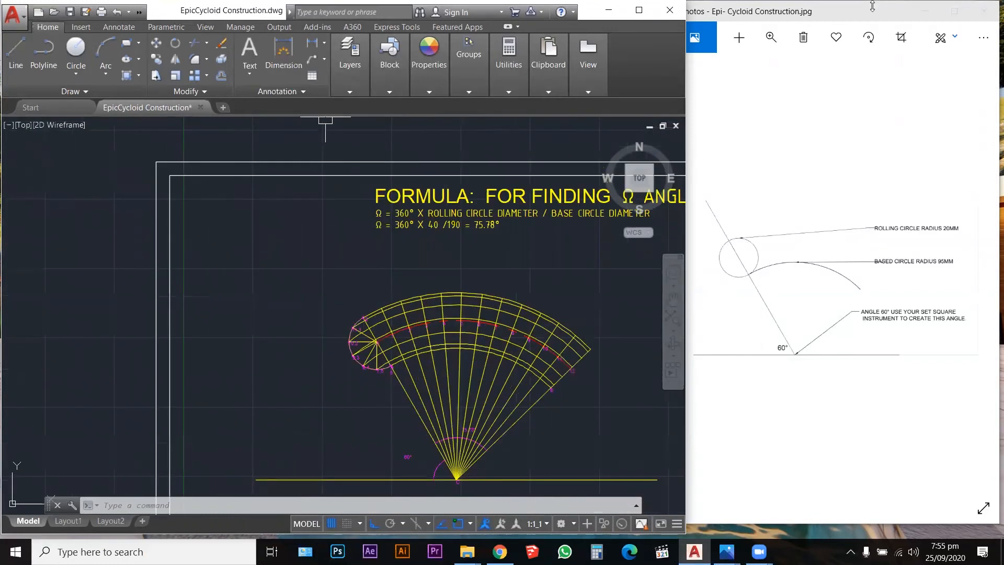
click(639, 10)
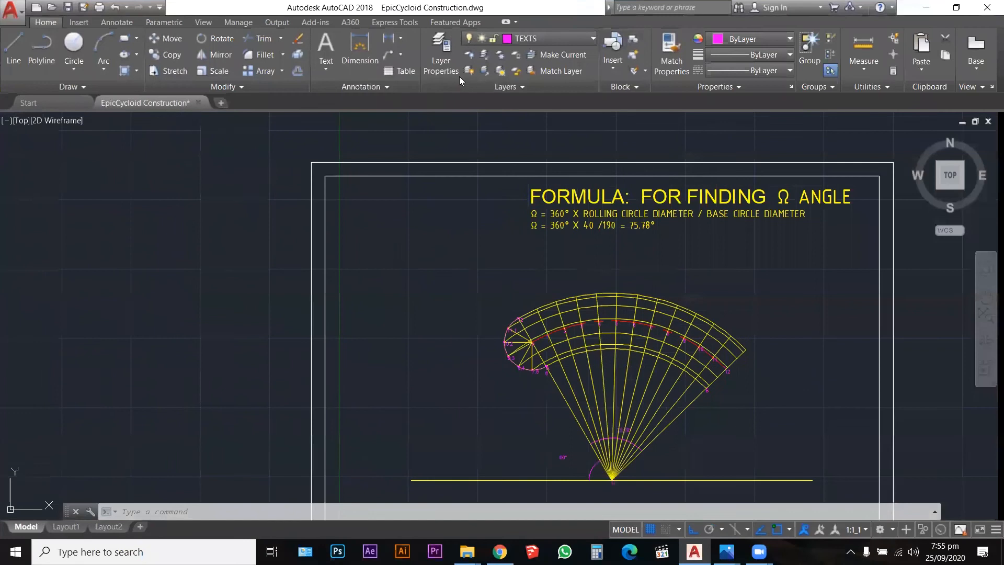
Make OUTLINE the current layer
click(529, 43)
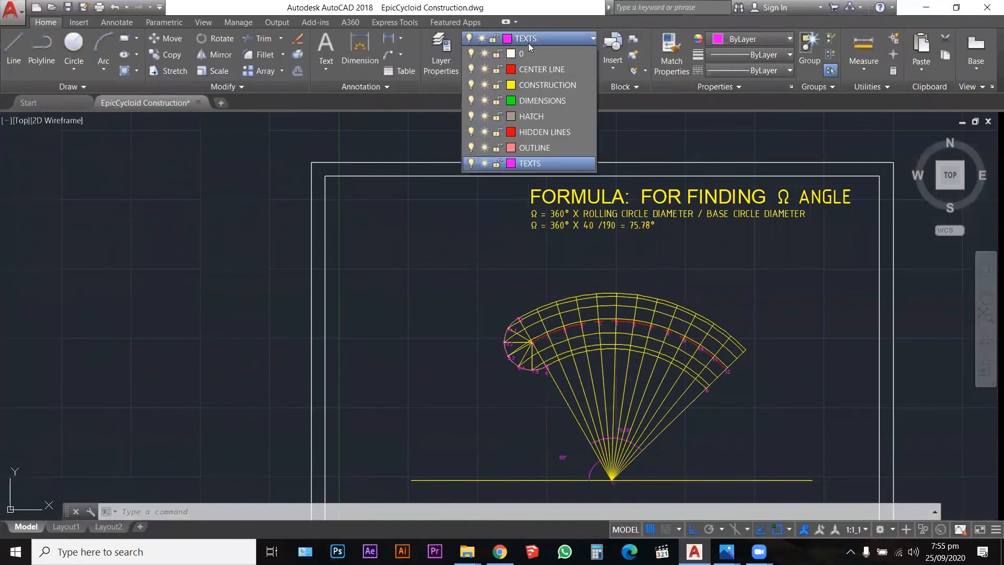
click(535, 146)
scroll(561, 365, up, 4)
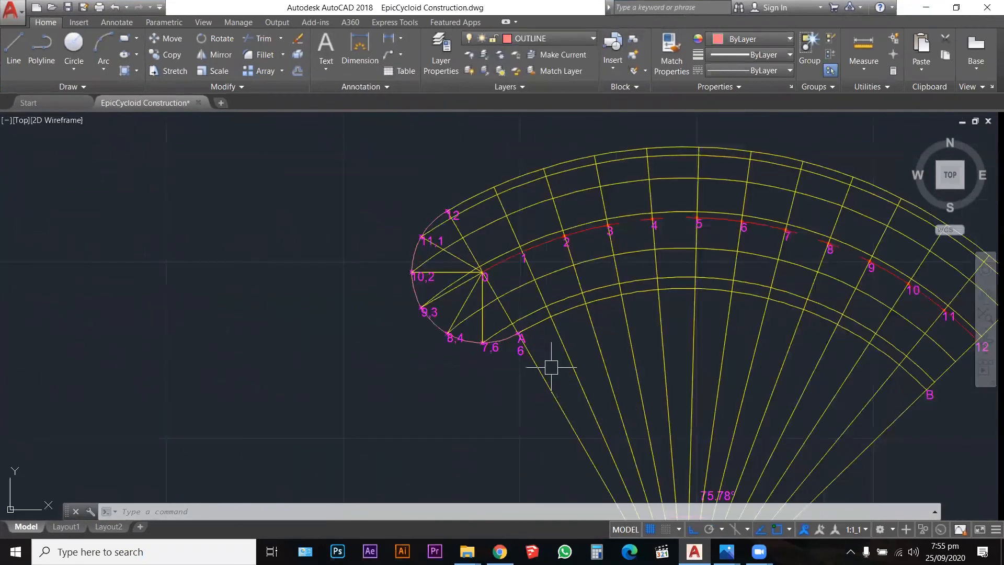
scroll(521, 333, up, 3)
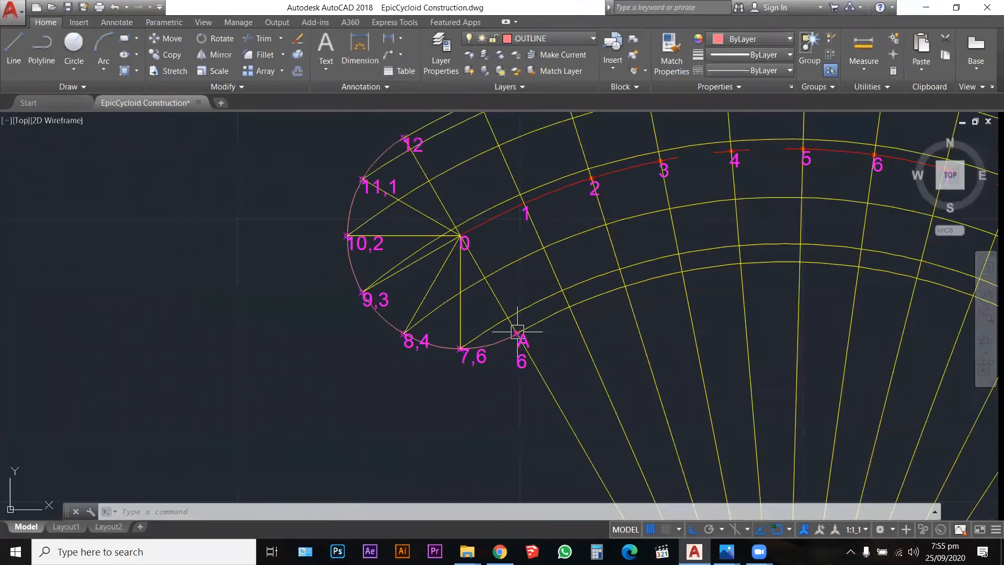
key(Escape)
key(Escape)
text(co)
key(Return)
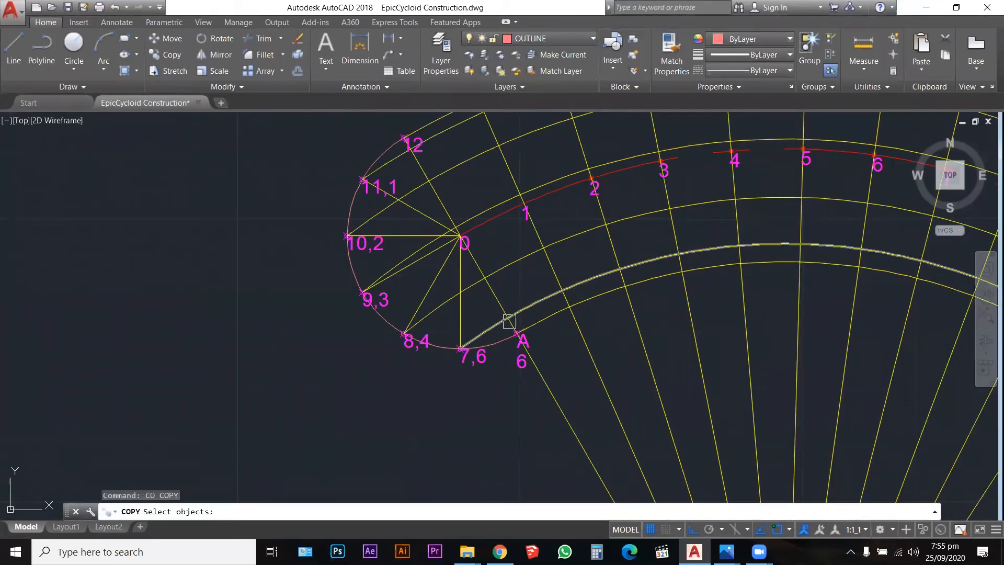
key(Escape)
Draw a full circle centred on the rolling circle's centre 0 and passing through division point 12
text(c)
key(Return)
click(460, 235)
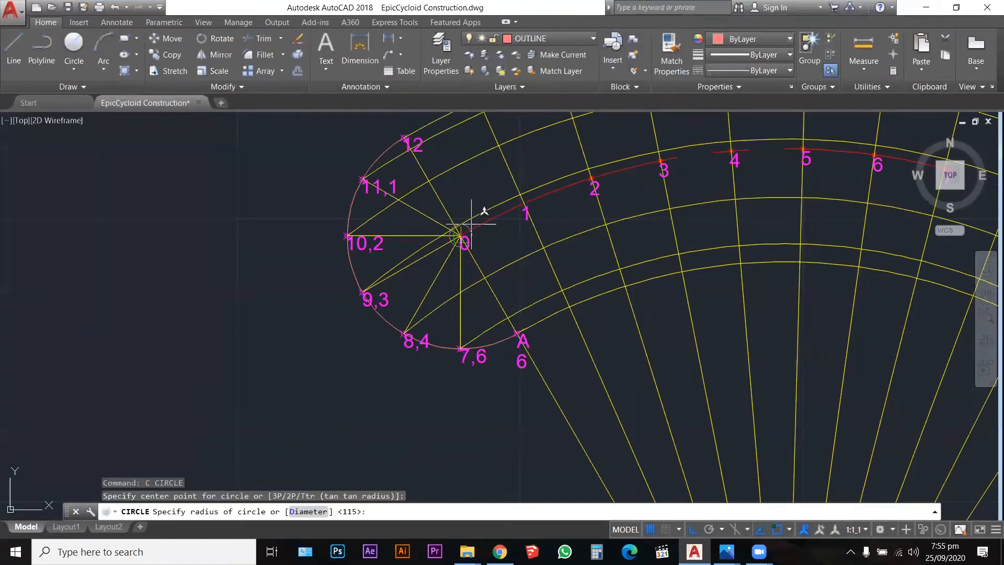
click(404, 136)
key(Escape)
key(Escape)
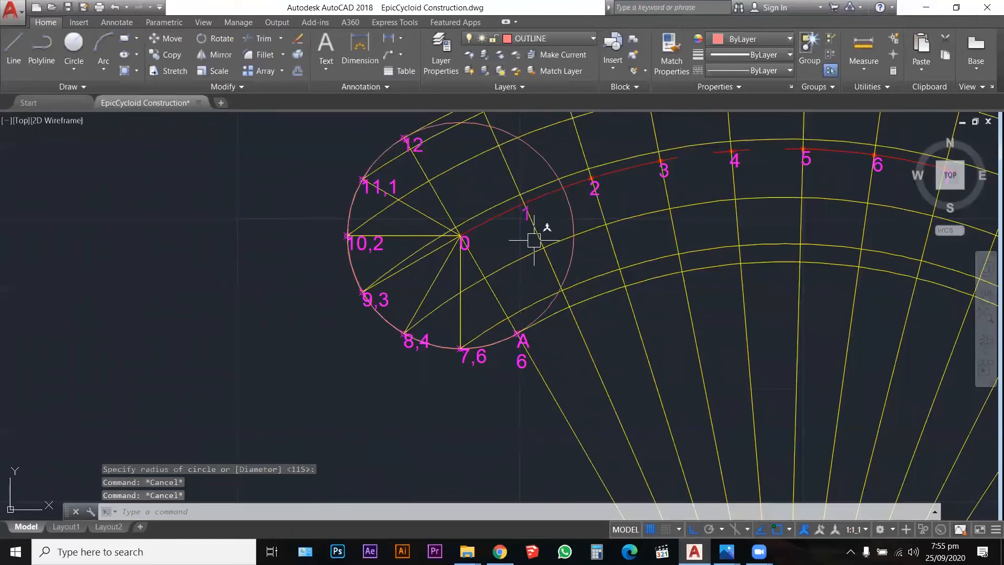
Move the new full circle from centre 0 to point 1 on the centre arc
click(545, 156)
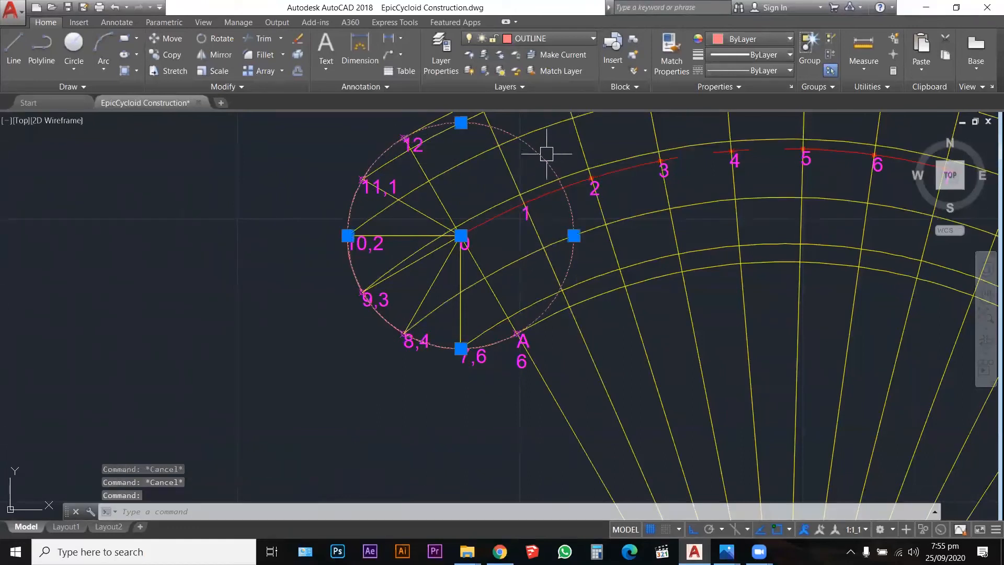
click(461, 235)
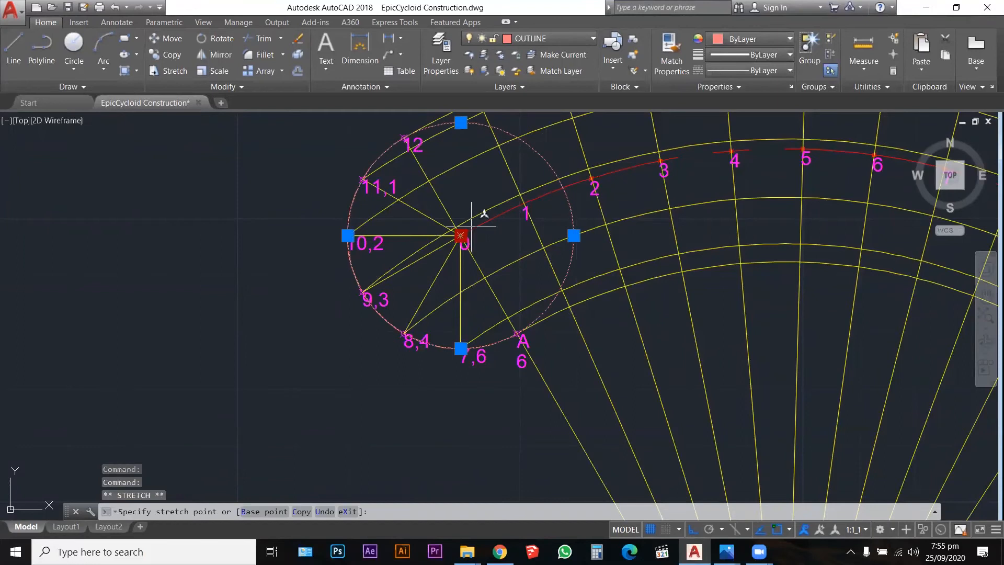
click(523, 203)
key(Escape)
key(Escape)
key(Escape)
scroll(516, 341, up, 6)
scroll(516, 341, down, 6)
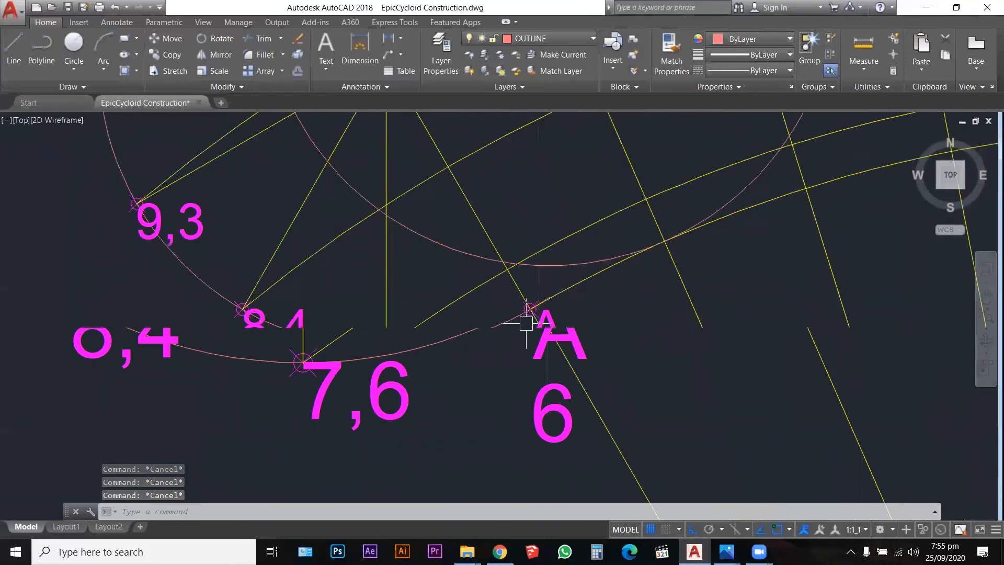
scroll(525, 333, up, 2)
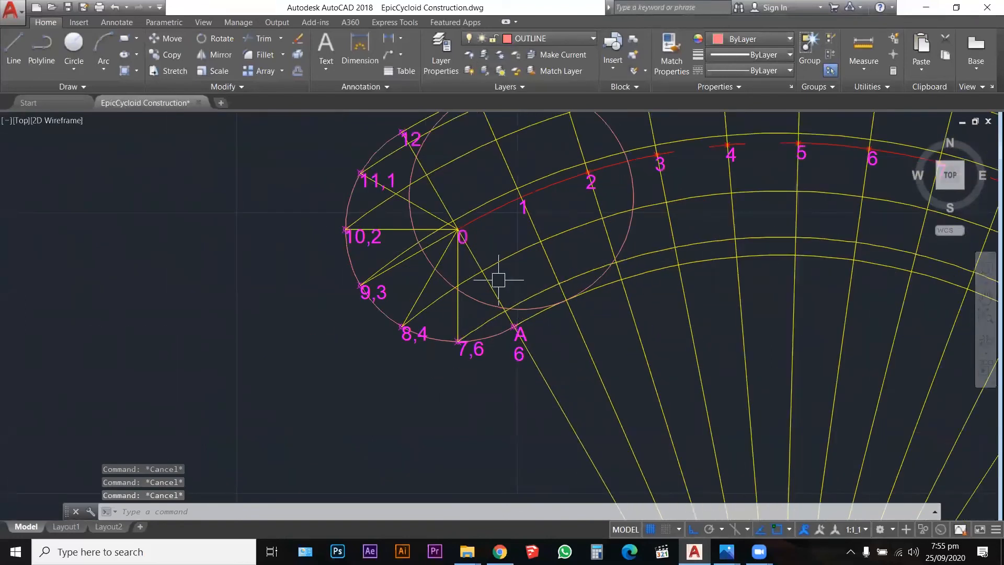
scroll(498, 279, down, 2)
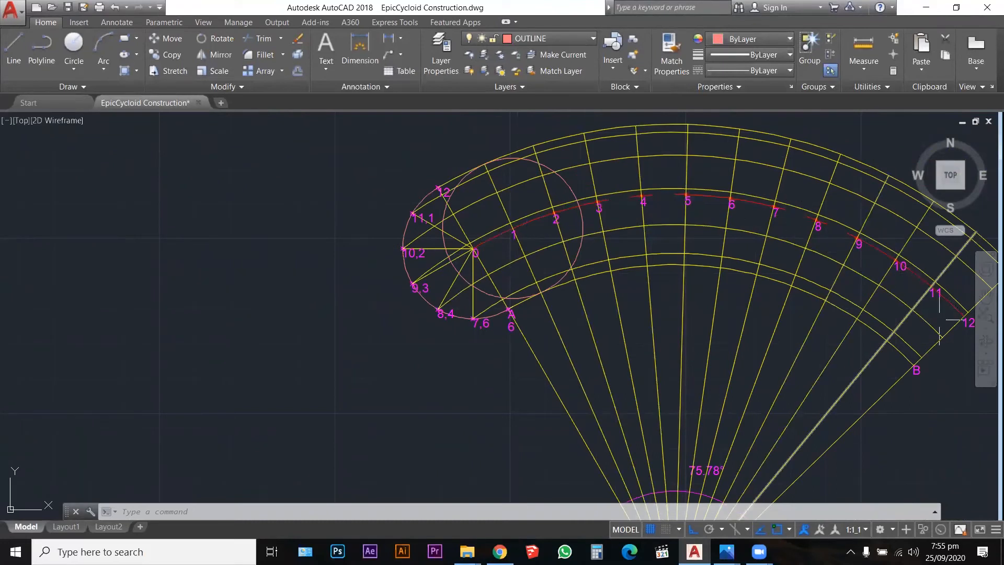
Examine the circle centred on point 1 and where it crosses the arc starting from division point 7,6
click(559, 185)
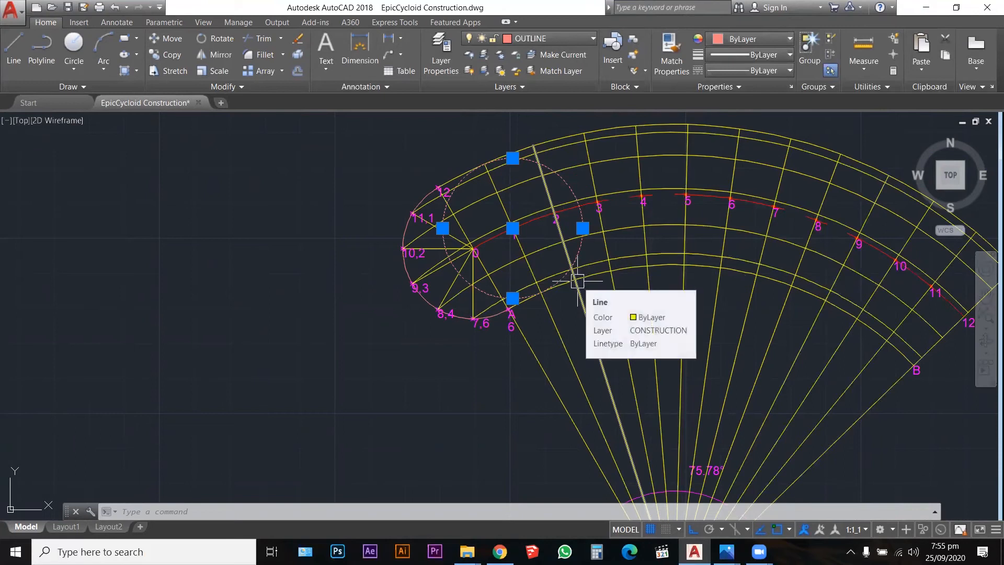
scroll(526, 286, up, 2)
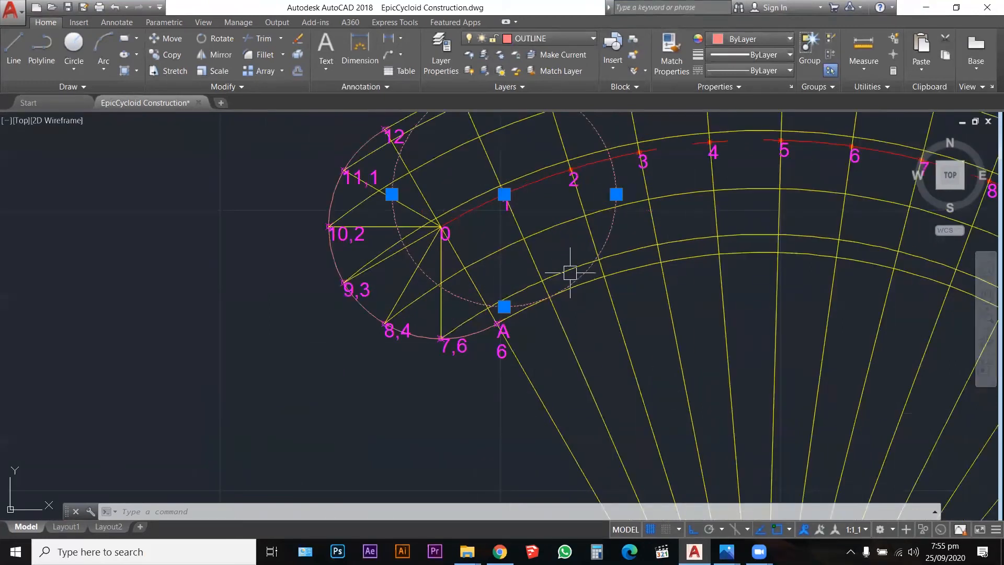
key(Escape)
key(Escape)
key(Escape)
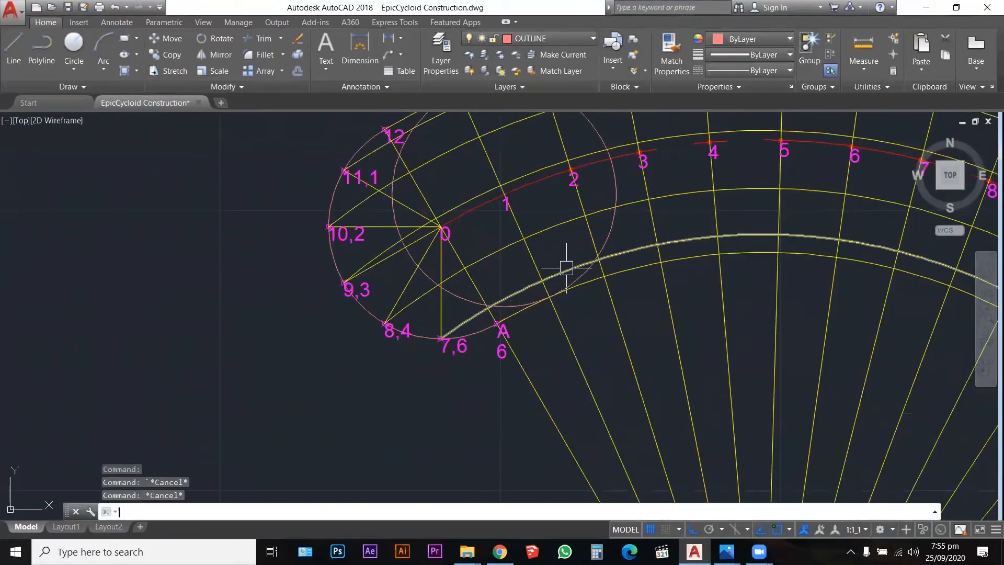
click(561, 273)
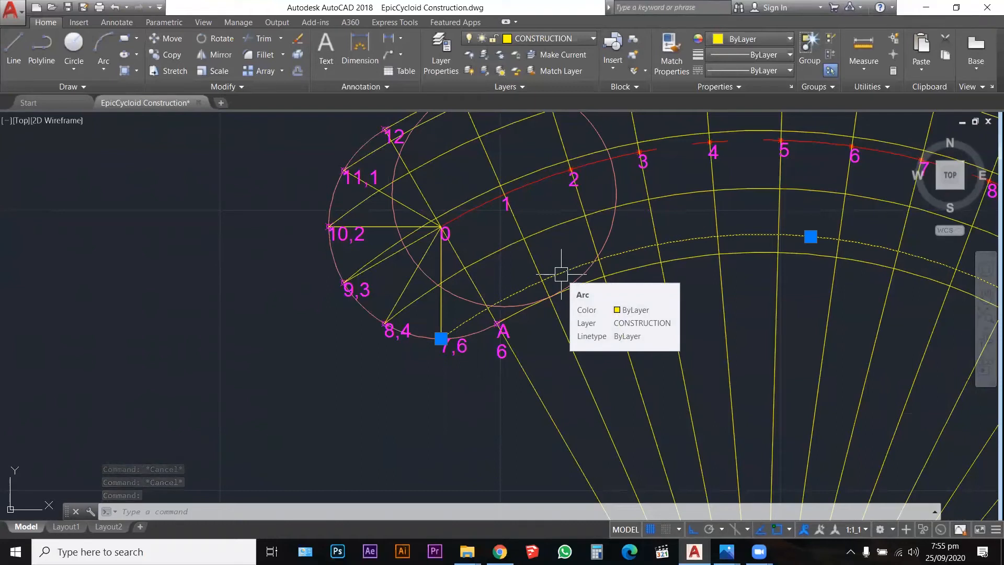
Examine starting point A, where the base arc meets the rolling circle's outline at division point 6
click(640, 267)
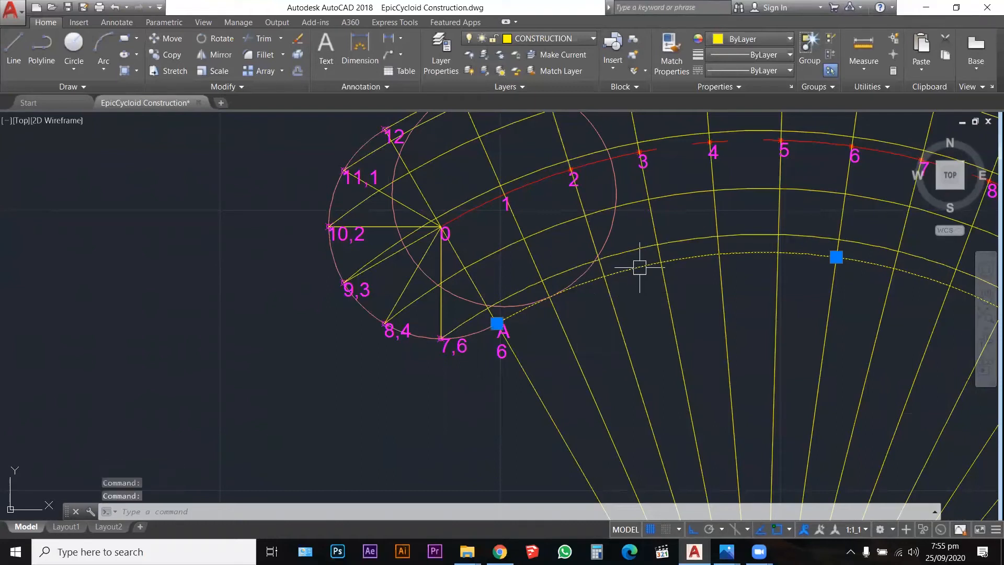
scroll(497, 323, up, 5)
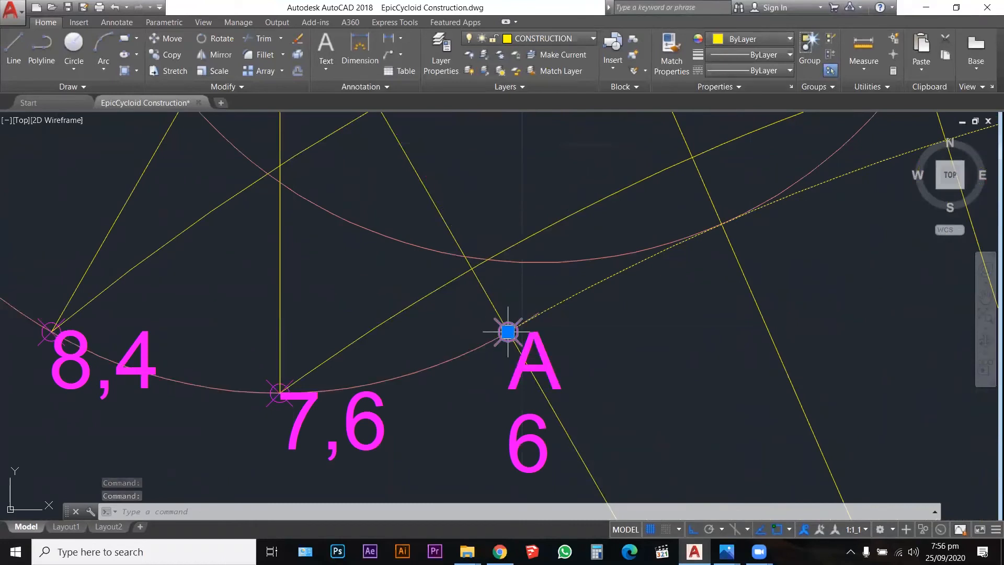
mouse_move(508, 332)
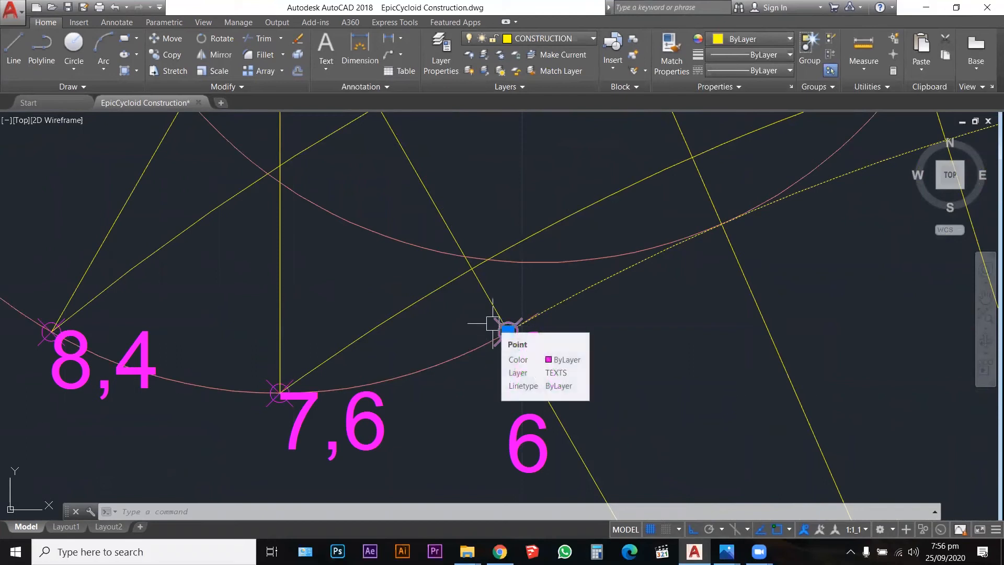
scroll(493, 323, down, 3)
click(534, 310)
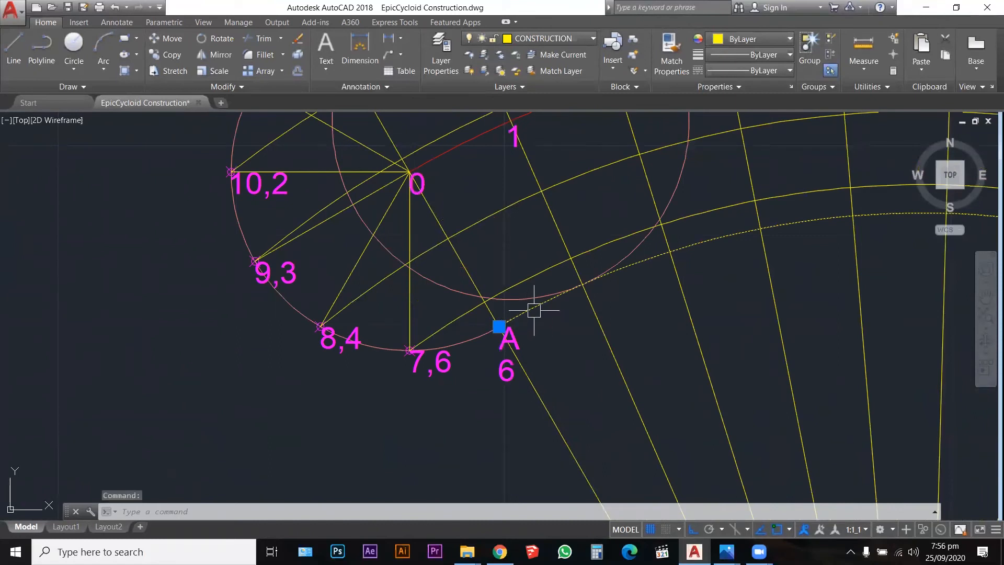
scroll(534, 310, up, 5)
key(Escape)
click(464, 346)
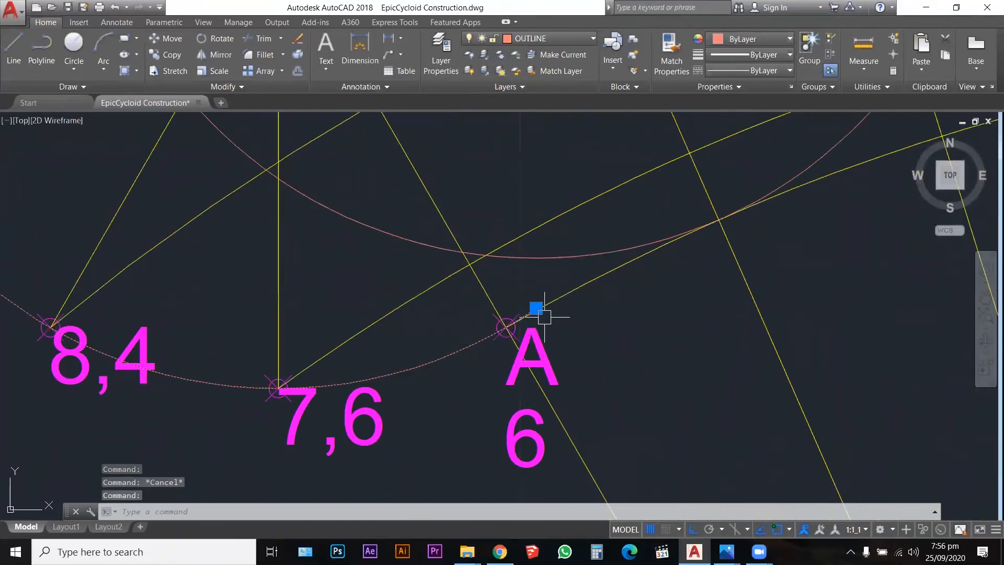
click(578, 292)
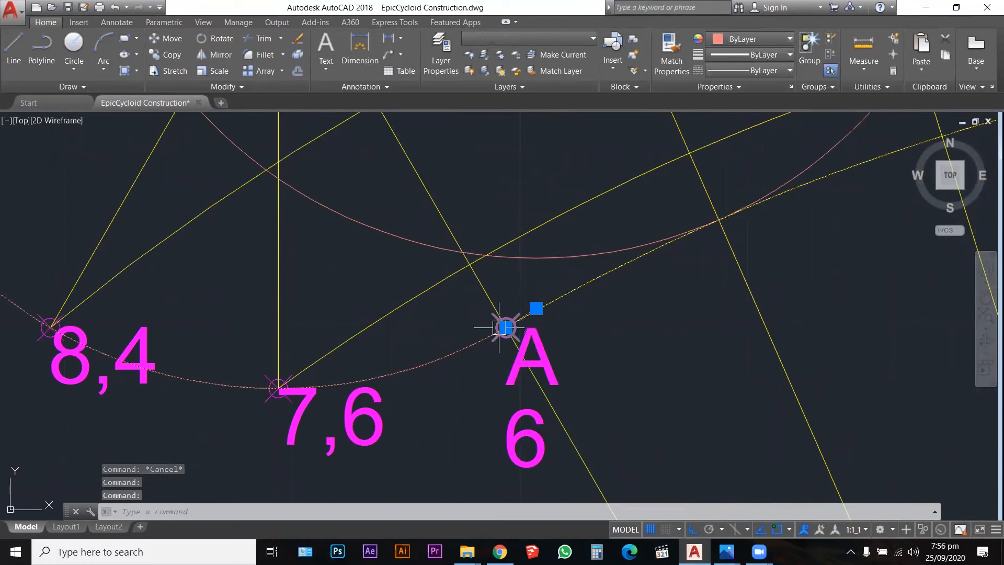
scroll(504, 329, down, 4)
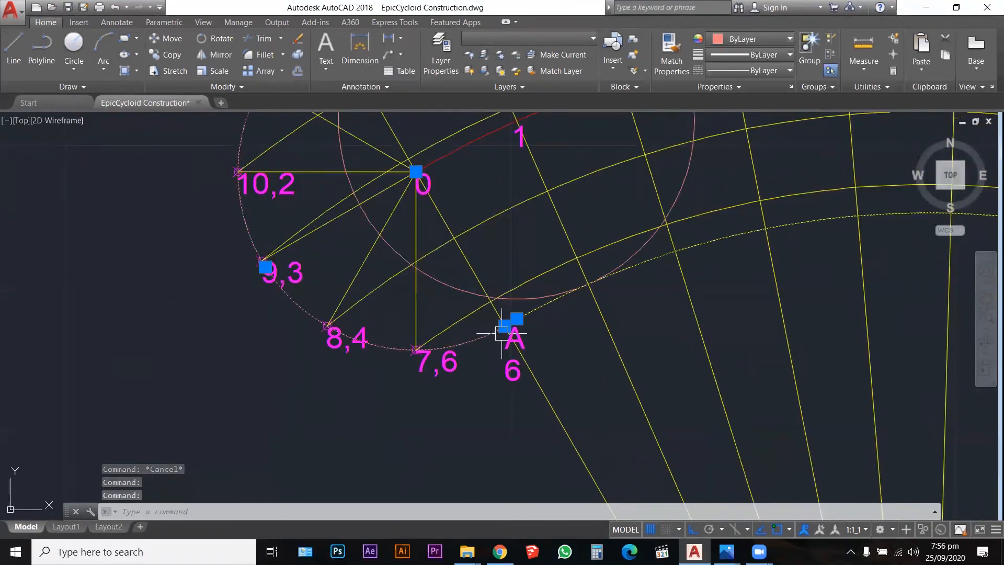
scroll(515, 261, down, 4)
scroll(515, 272, up, 4)
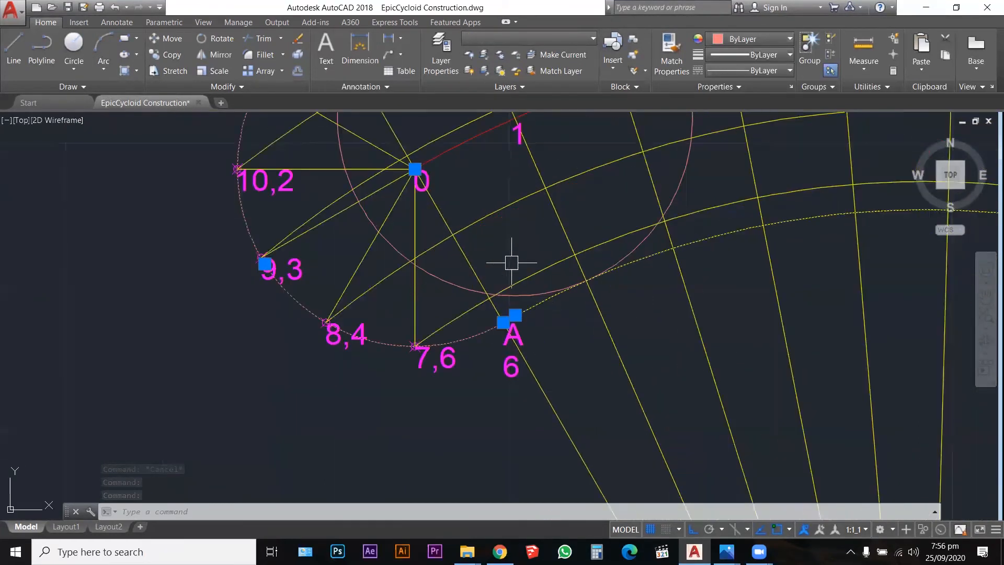
Place a point where the circle centred on point 1 crosses the arc from division point 7,6
click(533, 289)
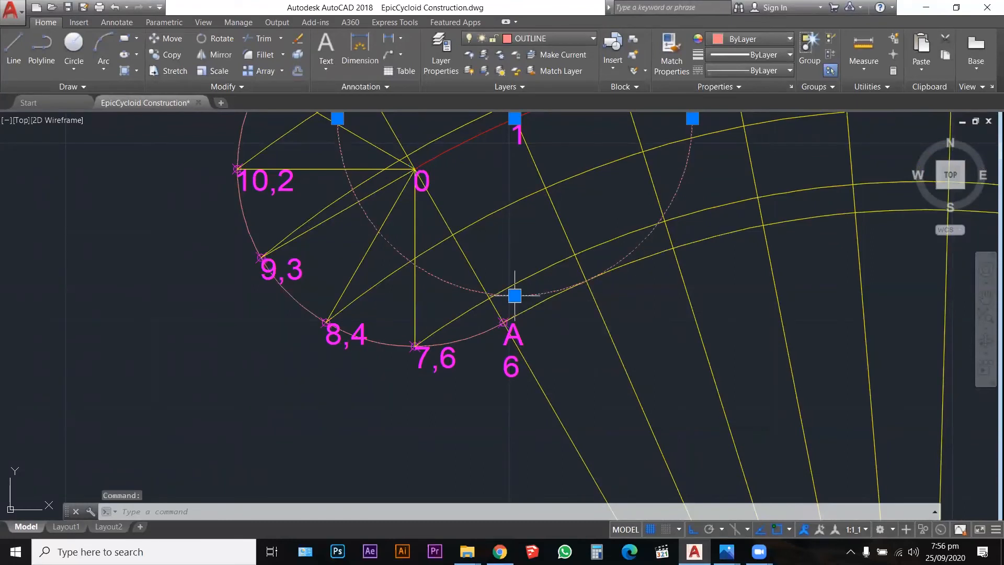
scroll(510, 285, up, 4)
click(514, 276)
middle_drag(477, 300, 507, 298)
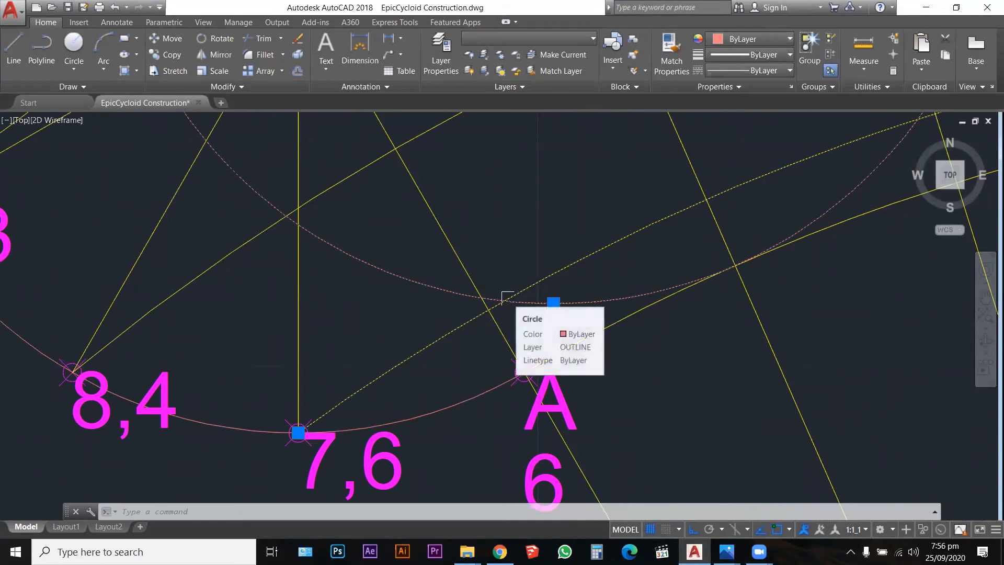
scroll(507, 298, down, 1)
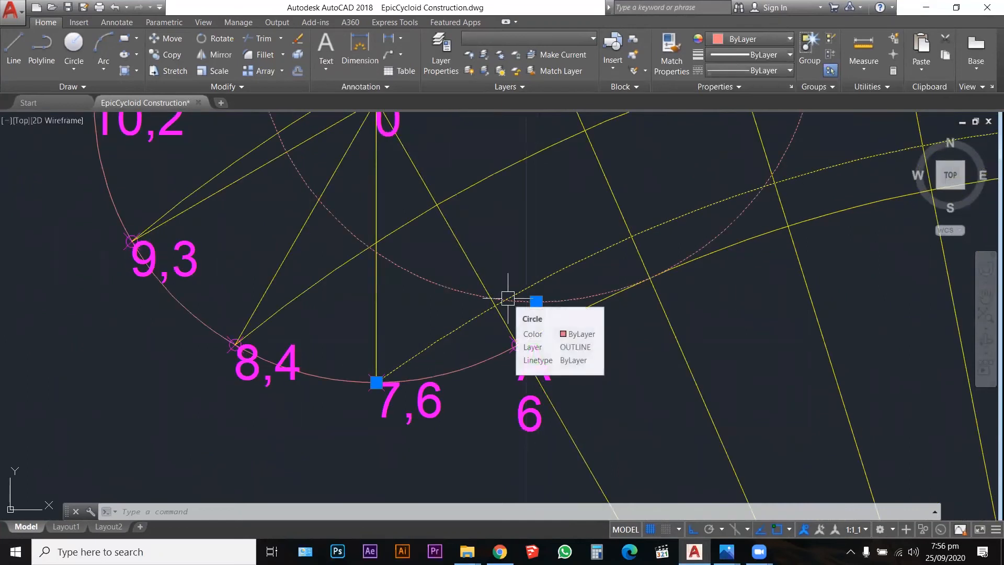
scroll(507, 298, up, 2)
text(po)
key(Return)
key(Escape)
key(Escape)
Move the full circle from point 1 to point 2 on the centre arc by its centre grip
click(542, 301)
scroll(554, 356, down, 4)
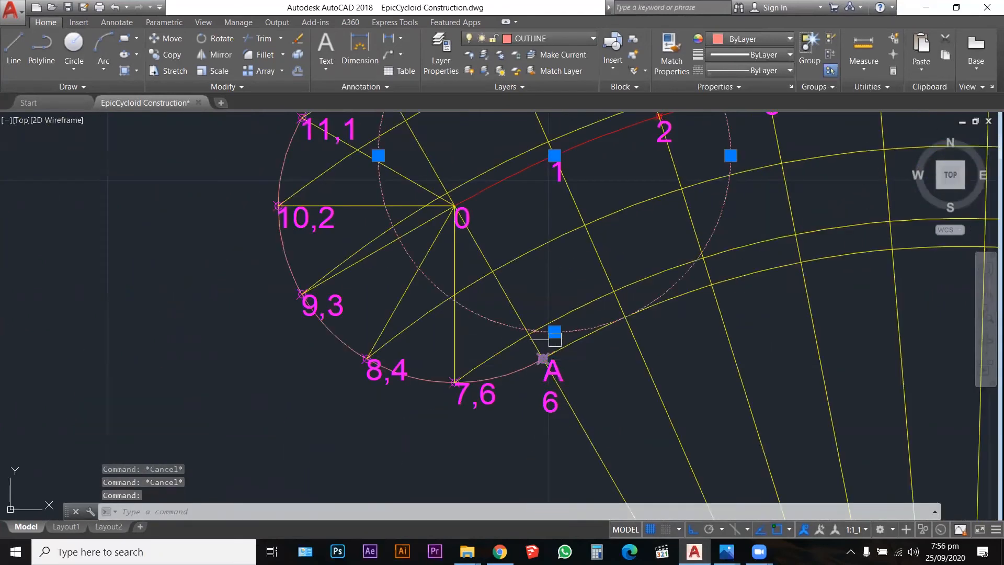
click(554, 155)
scroll(675, 254, down, 2)
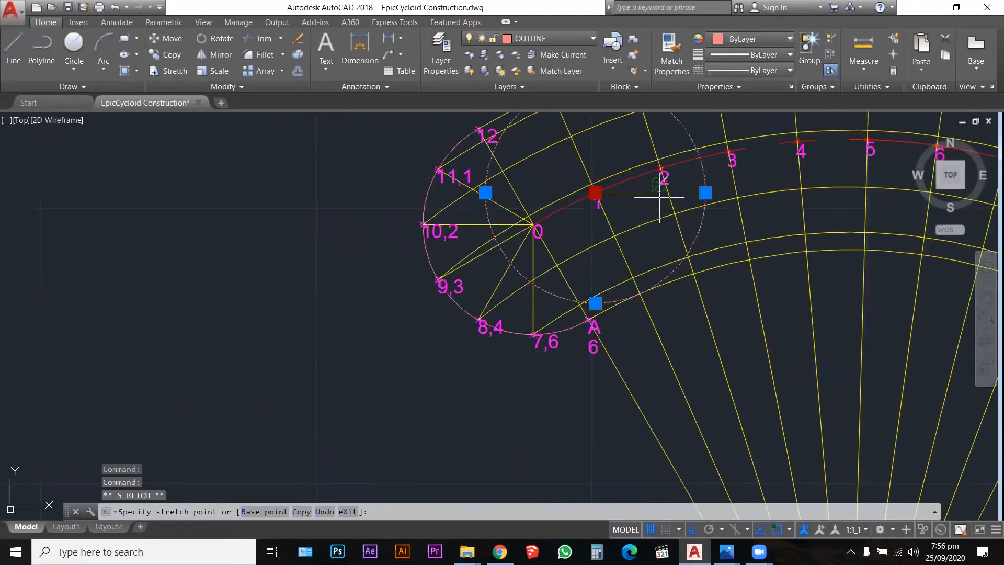
scroll(662, 151, up, 2)
click(662, 168)
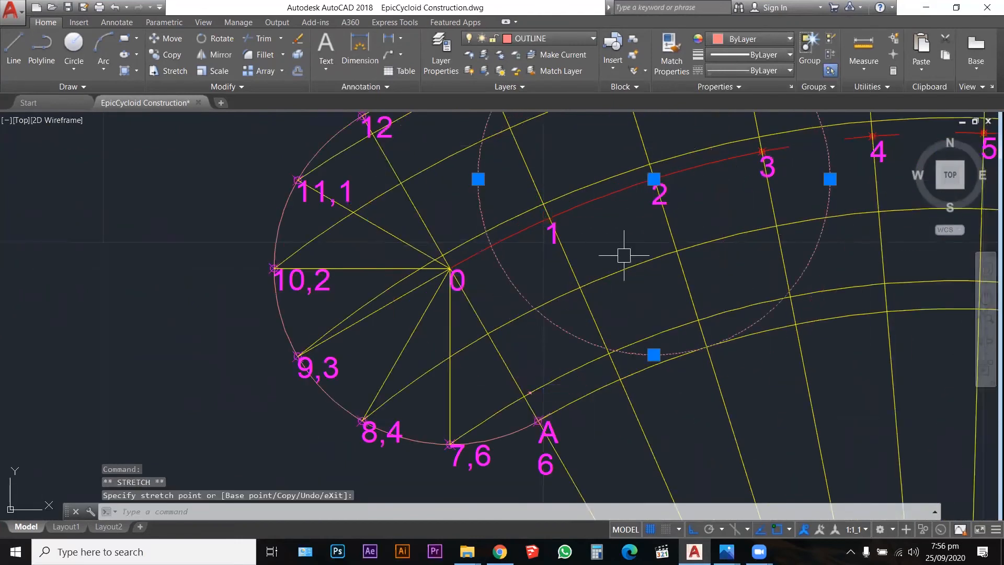
Move the full circle's centre from point 2 to point 3 on the centre arc
click(654, 179)
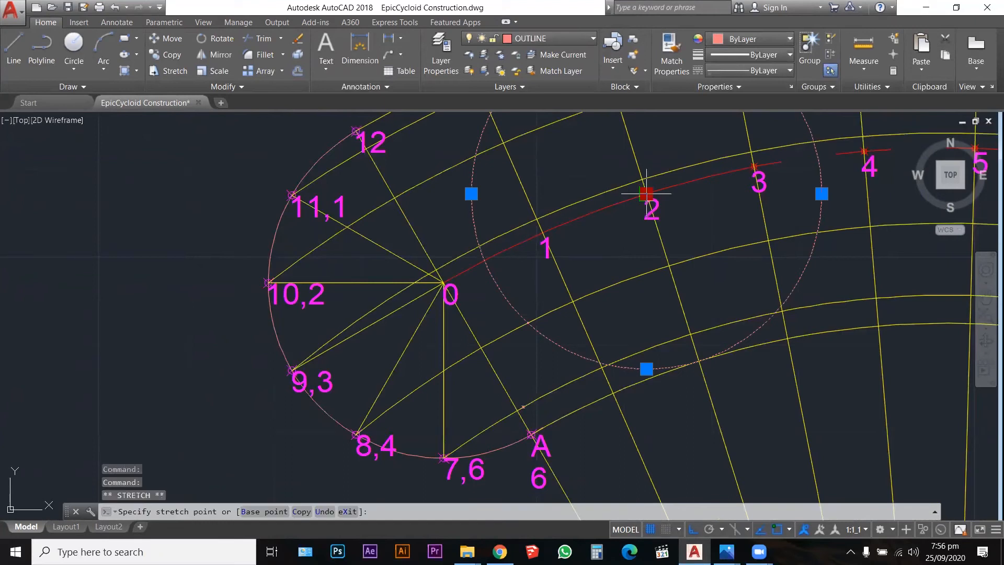
click(755, 166)
scroll(564, 262, down, 2)
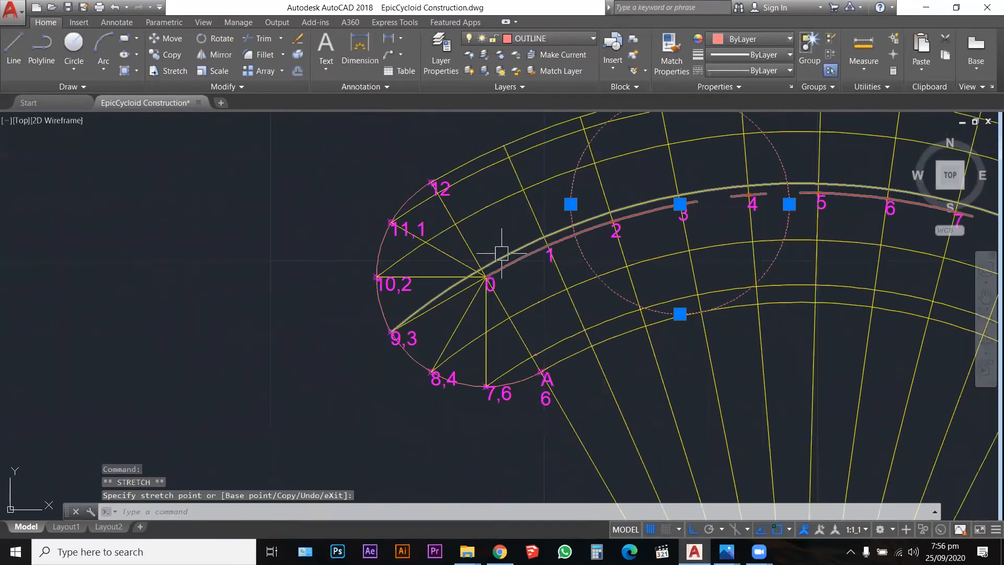
Place a point where the circle centred on point 3 crosses the arc from division point 9,3
scroll(470, 288, up, 2)
click(423, 323)
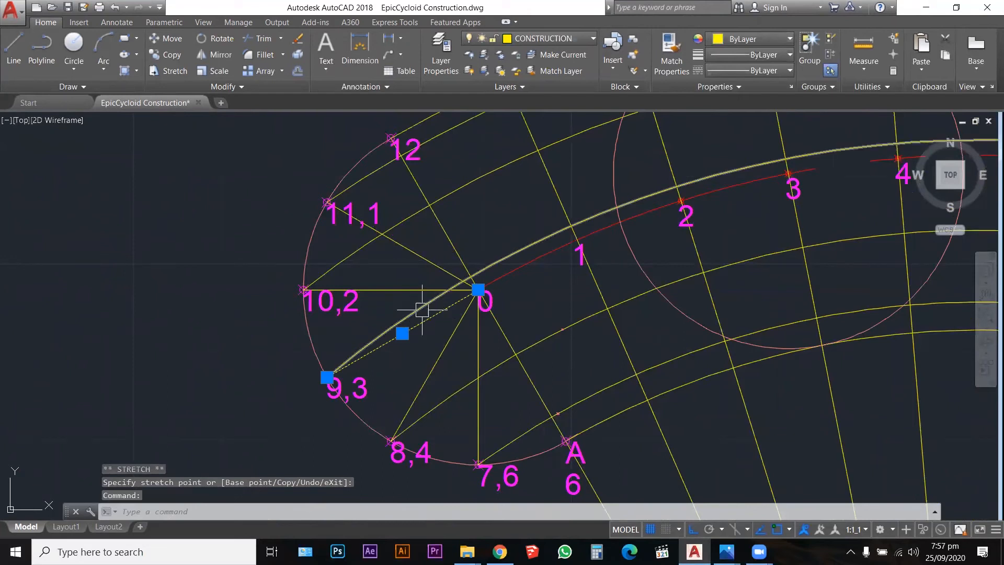
key(Escape)
scroll(583, 216, up, 3)
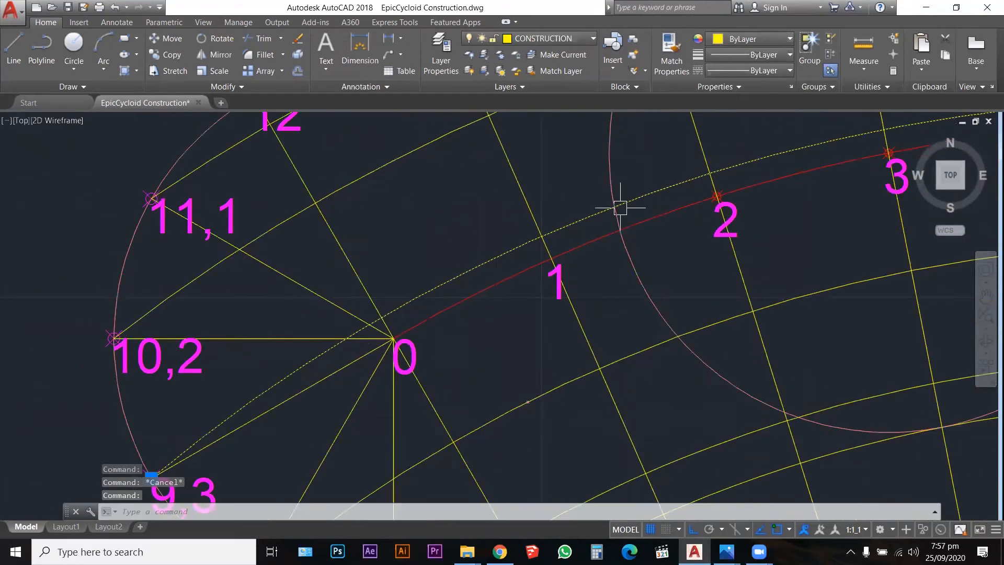
text(poi)
key(Return)
scroll(611, 205, down, 2)
scroll(553, 292, down, 4)
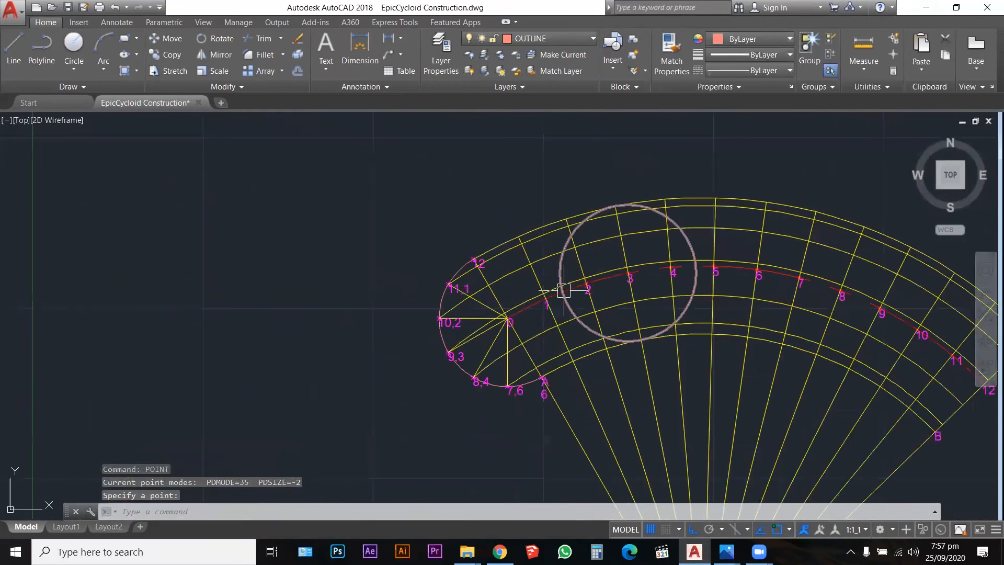
key(Escape)
Move the full circle's centre from point 3 to point 4 on the centre arc
scroll(628, 224, up, 2)
click(705, 218)
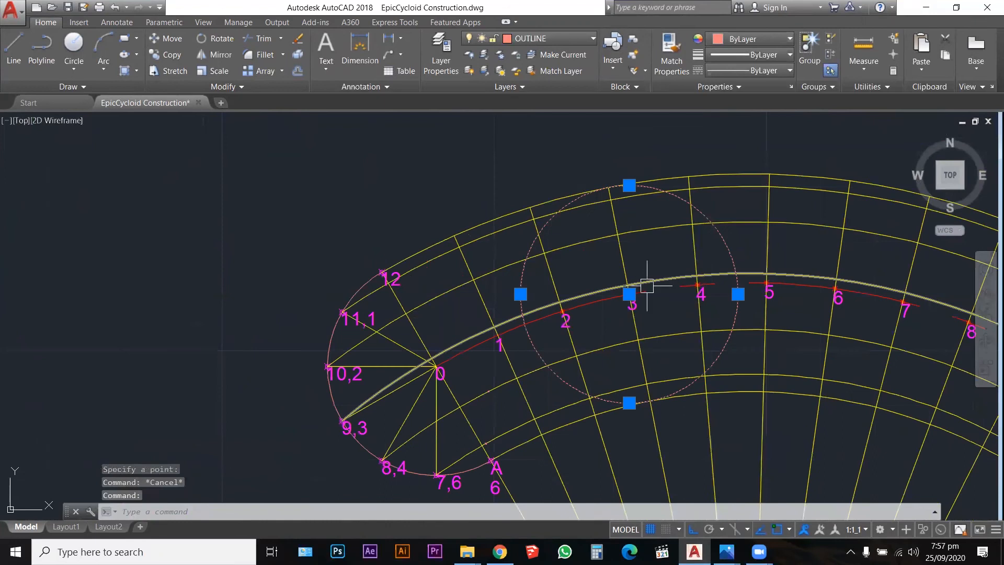
click(629, 294)
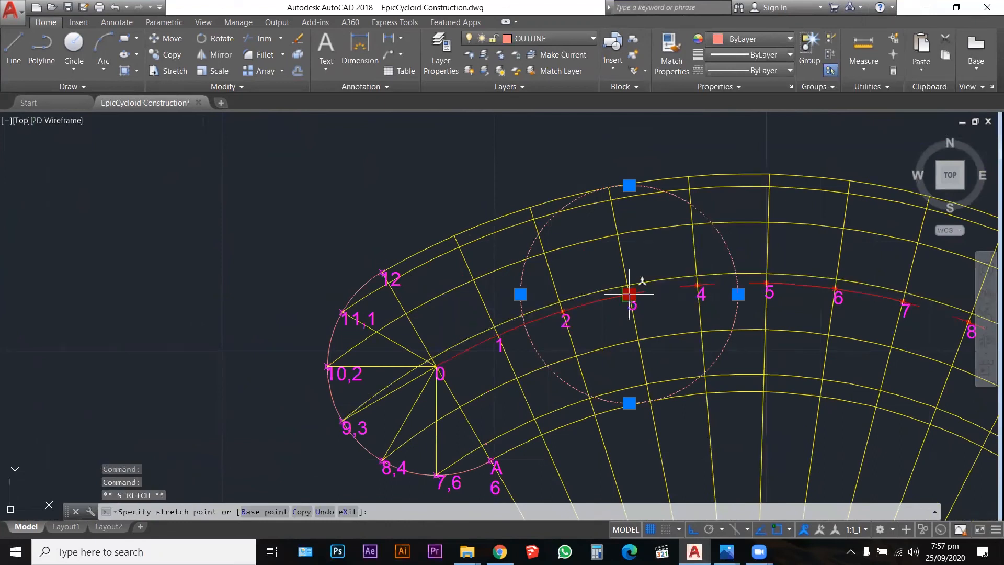
click(698, 285)
key(Escape)
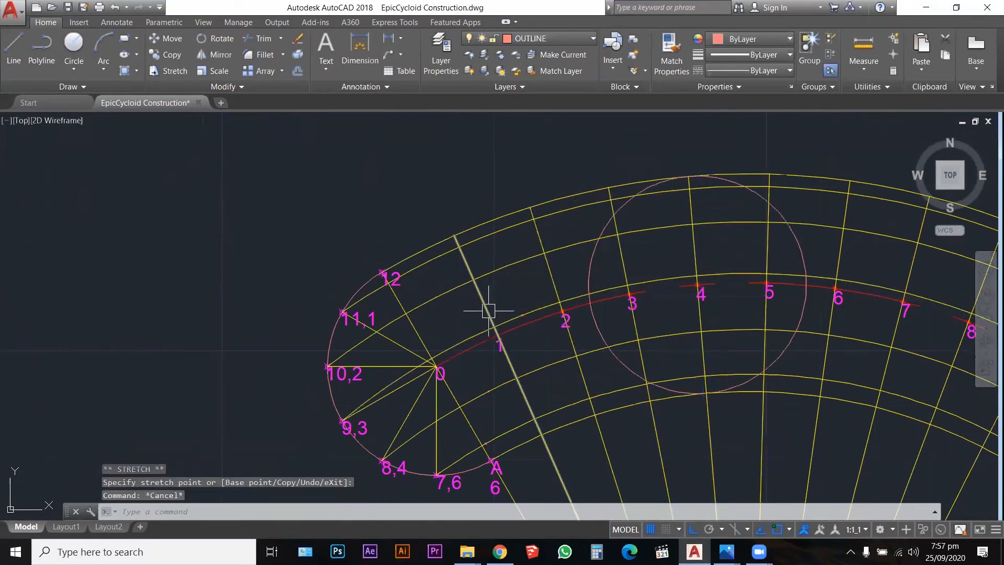
Place a point where the circle centred on point 4 crosses the arc from division point 10,2
click(486, 277)
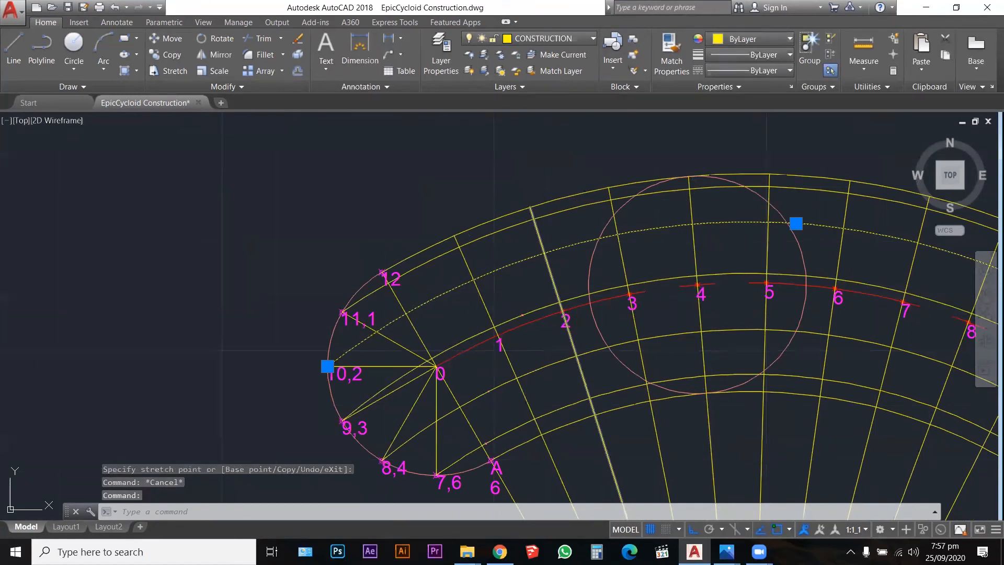
scroll(596, 236, up, 5)
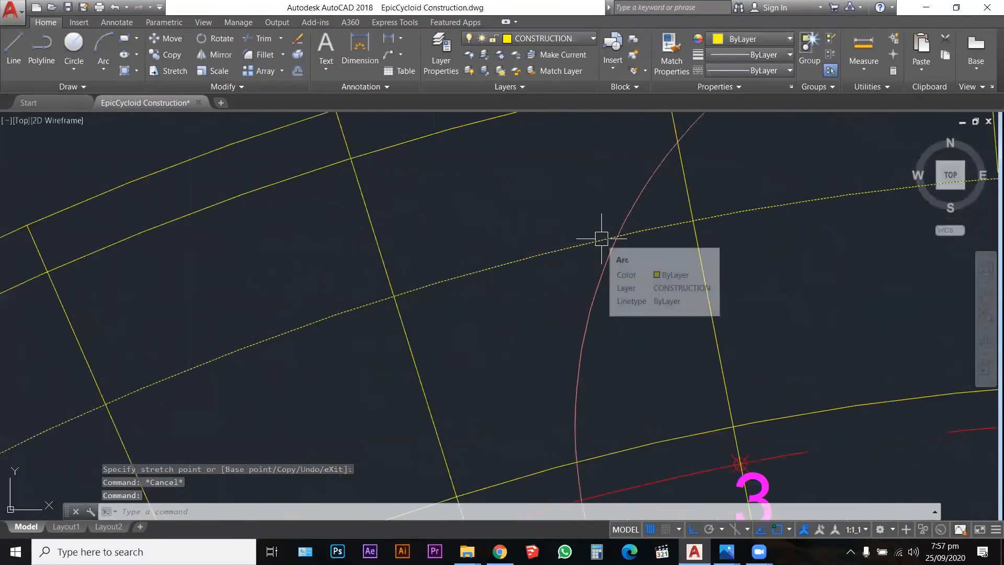
text(poi)
key(Return)
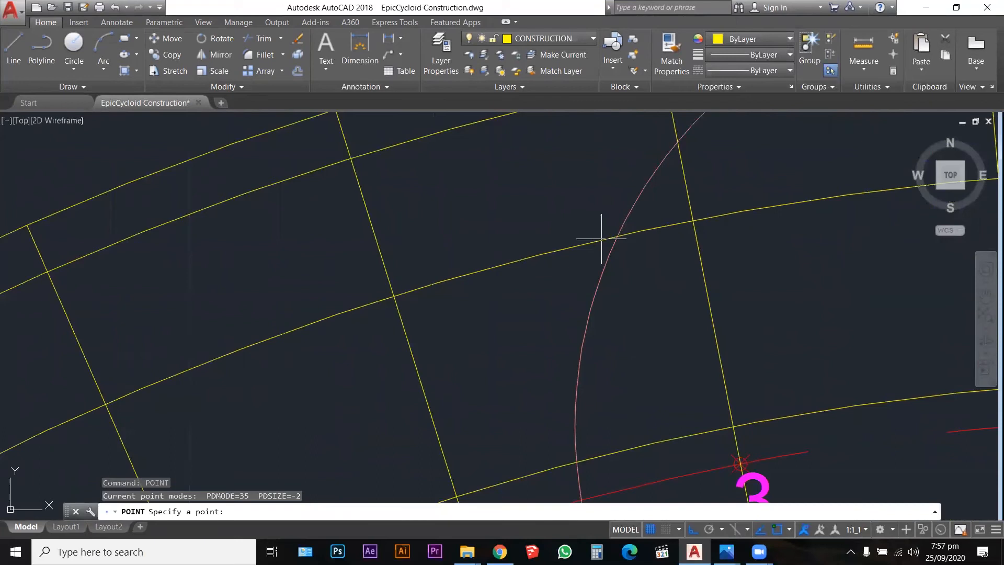
click(618, 236)
scroll(477, 287, down, 5)
key(Escape)
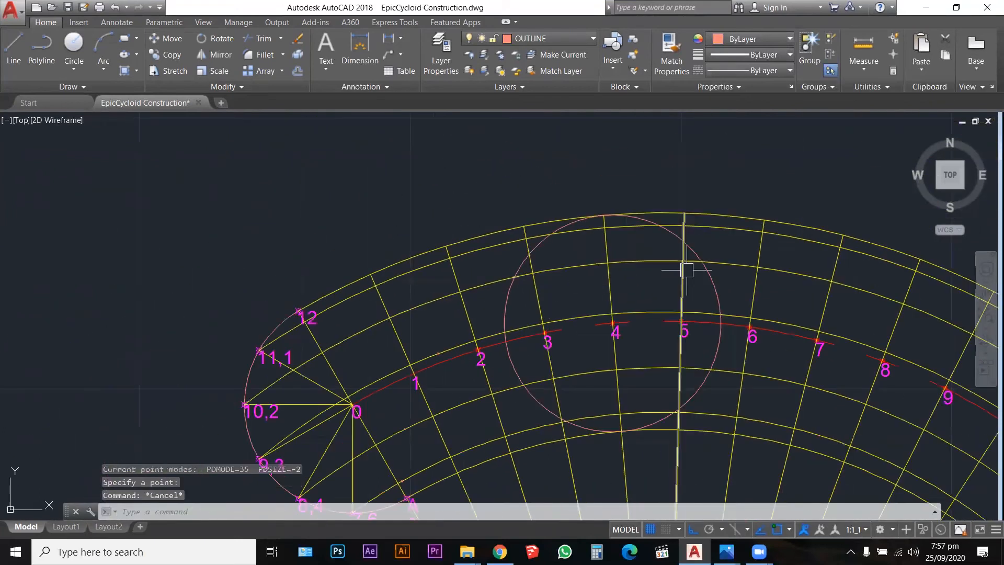
Move the full circle's centre from point 4 to point 5 on the centre arc
click(694, 251)
click(612, 323)
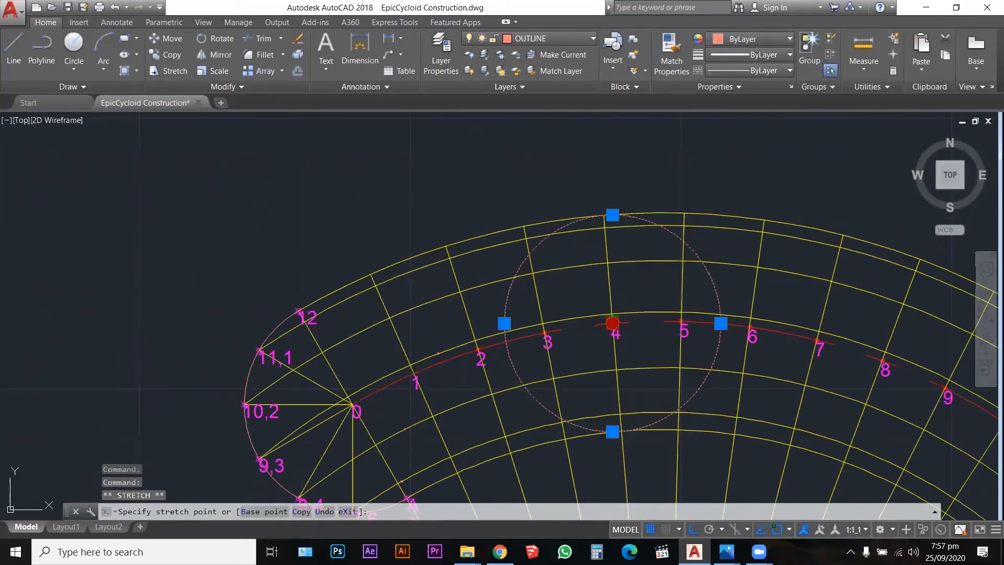
click(681, 321)
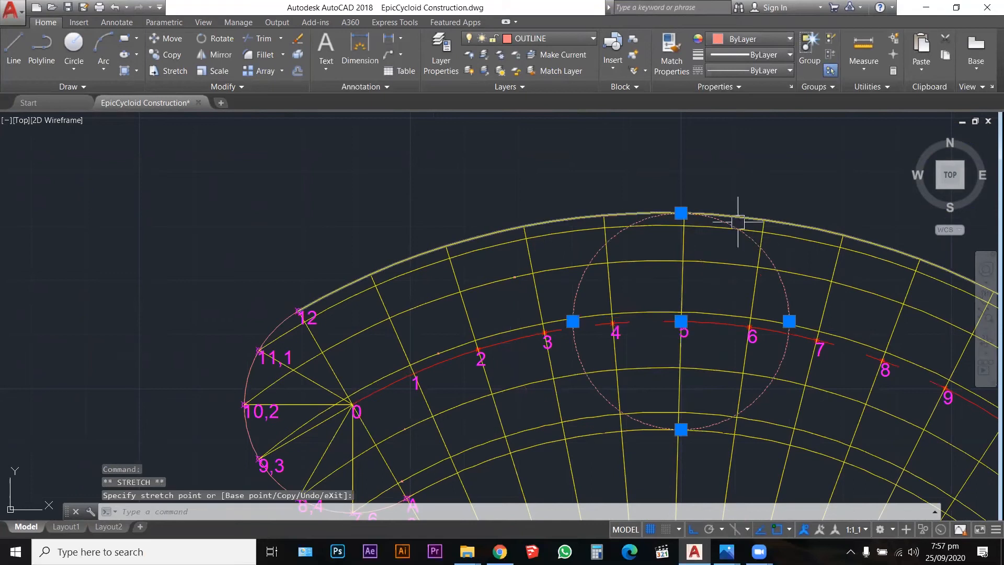
Place a point where the circle centred on point 5 crosses the arc from division point 11,1
scroll(596, 255, up, 2)
click(582, 217)
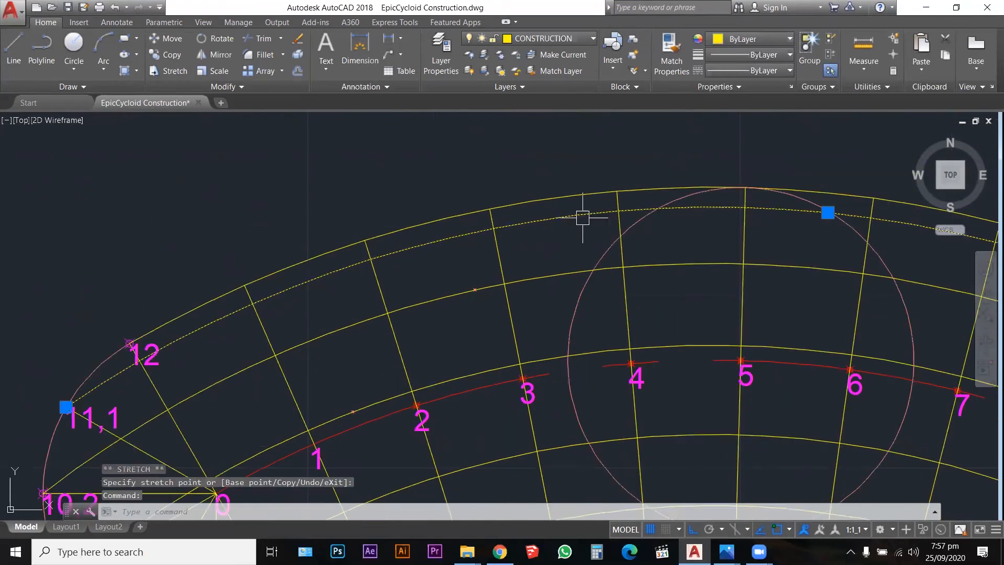
scroll(676, 201, up, 2)
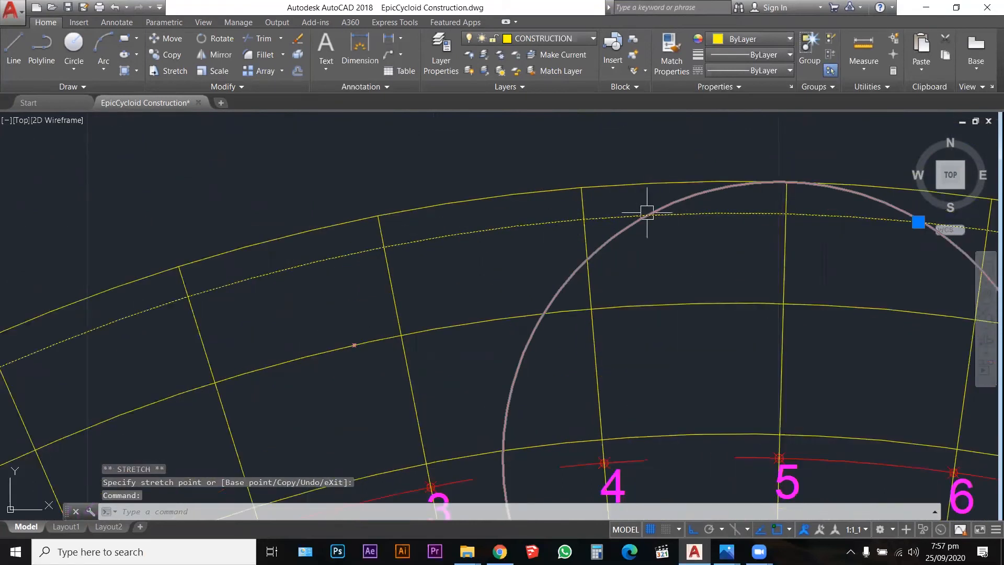
text(POI)
key(Return)
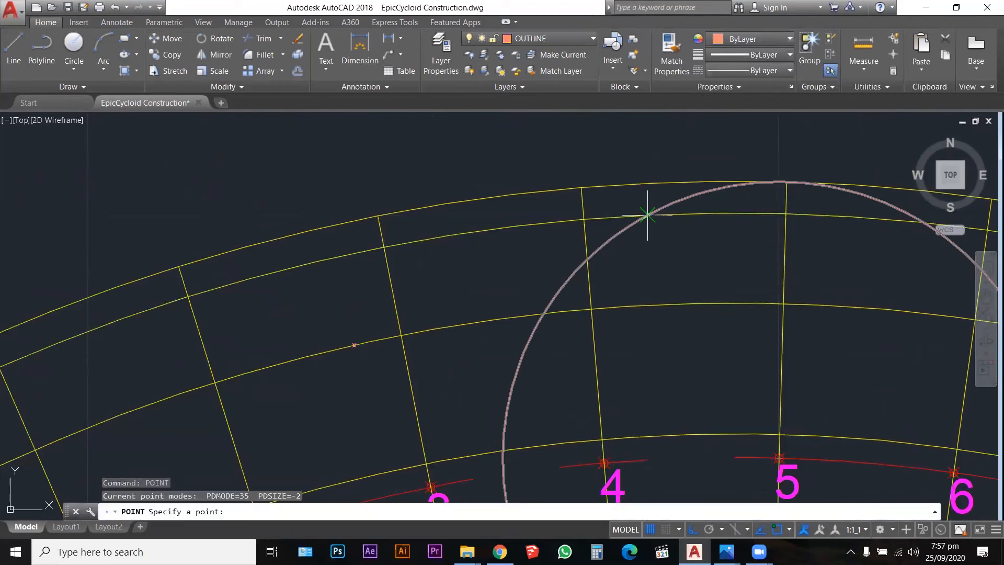
key(Escape)
scroll(661, 263, down, 3)
Move the full circle's centre from point 5 to point 6 on the centre arc
click(713, 258)
click(635, 319)
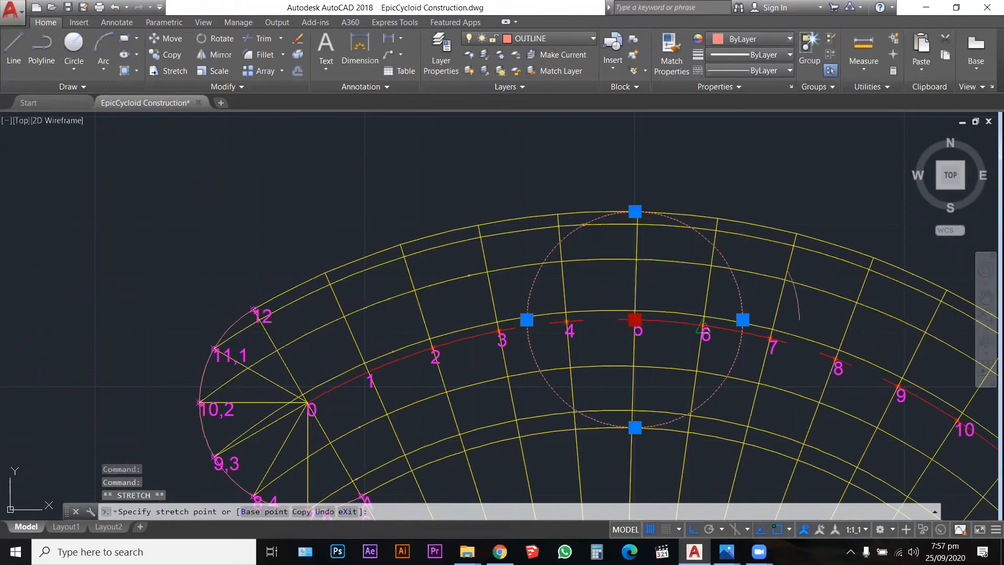
scroll(703, 322, up, 4)
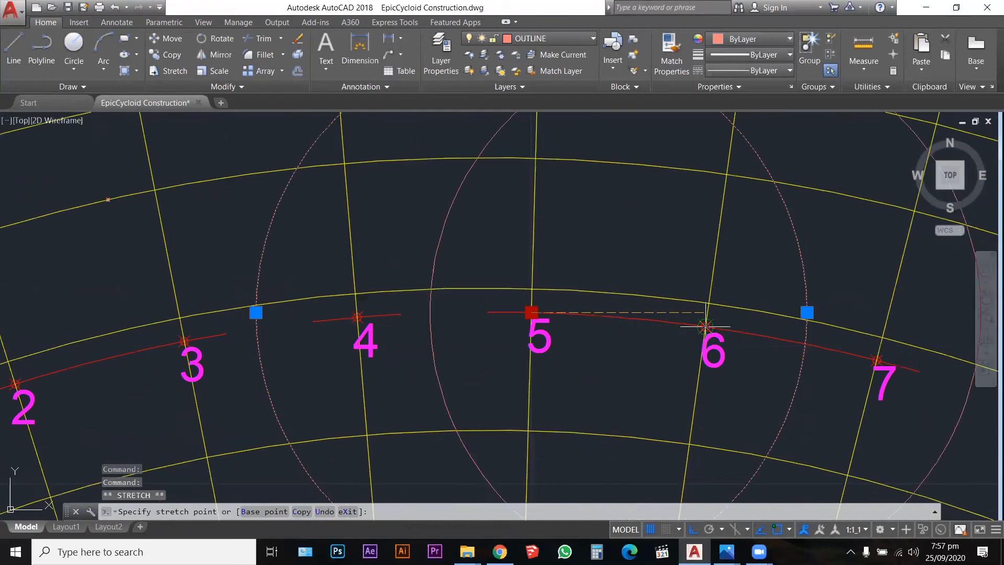
click(702, 321)
scroll(667, 314, down, 4)
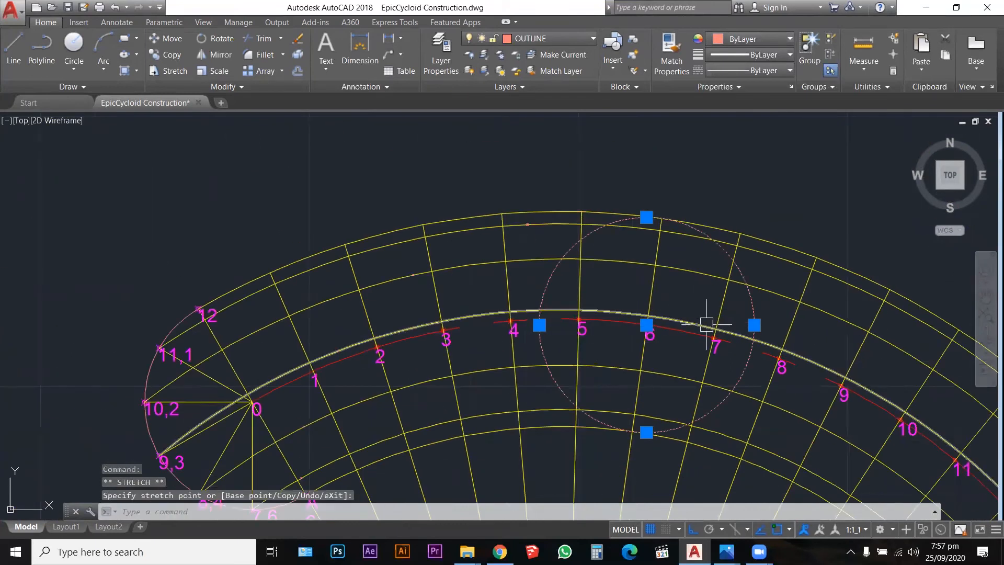
Place a point where the circle centred on point 6 touches the outermost arc from division point 12, at the radial line's end
scroll(669, 217, up, 4)
scroll(679, 224, down, 5)
scroll(658, 222, up, 2)
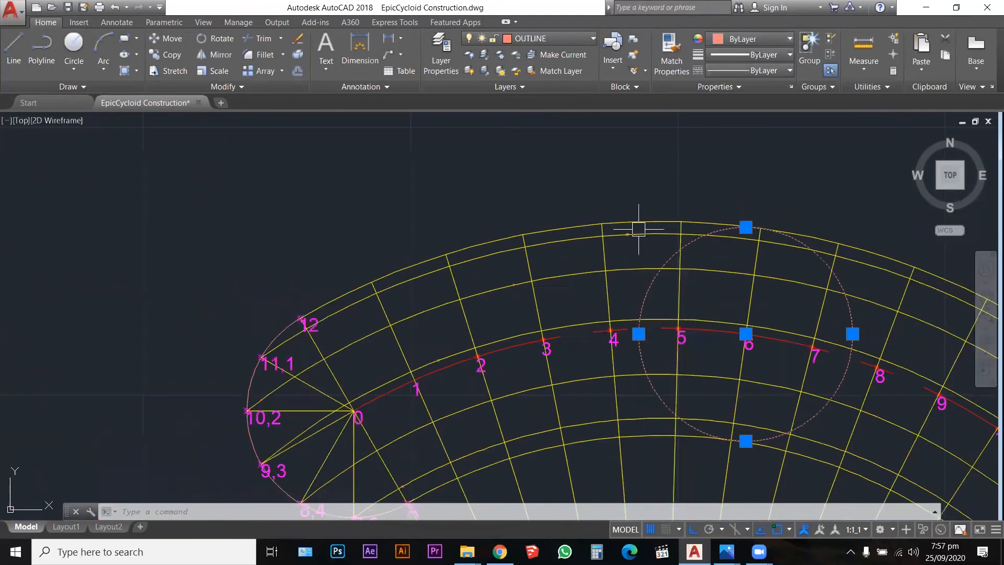
key(Escape)
click(656, 220)
mouse_move(648, 223)
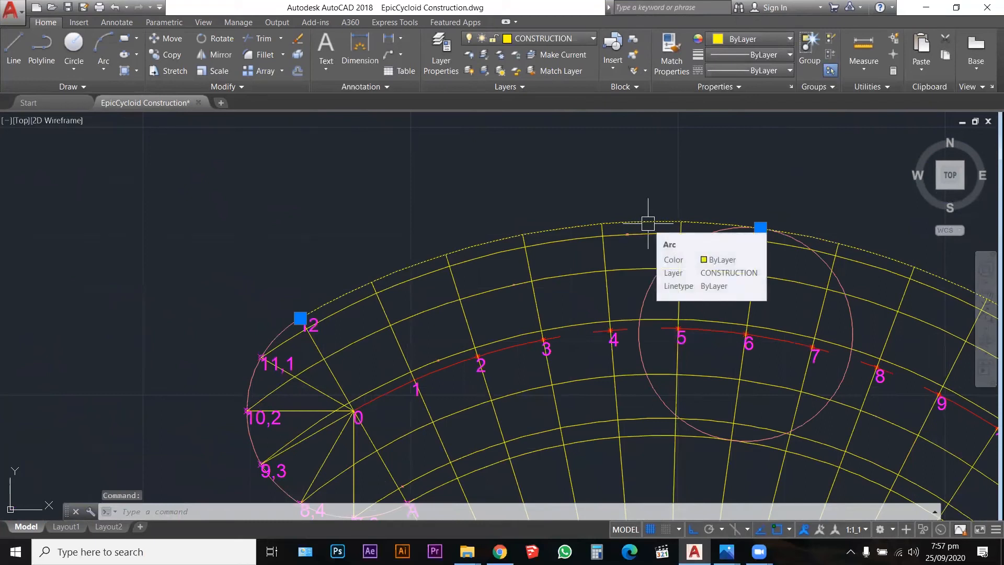
scroll(824, 240, up, 2)
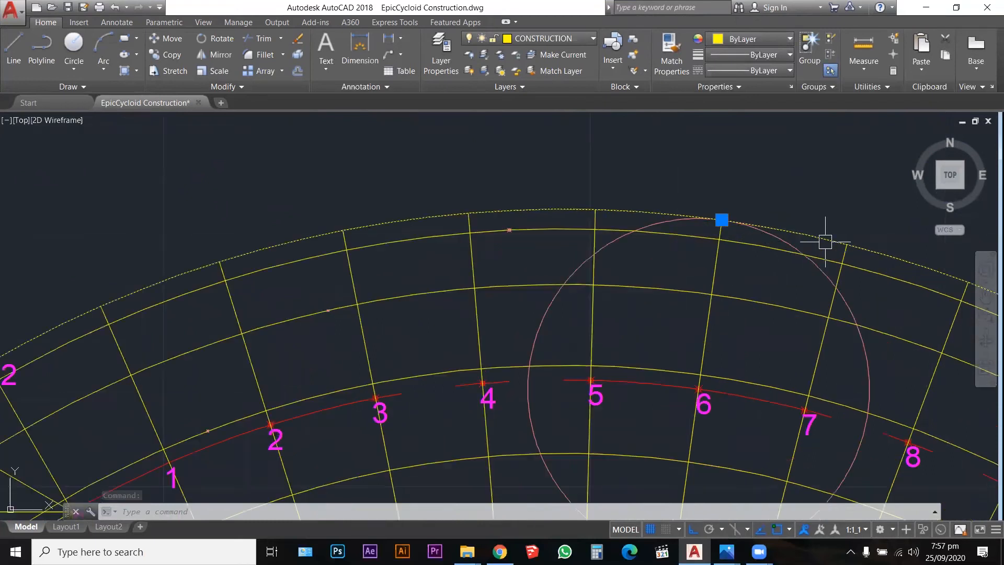
scroll(820, 239, down, 2)
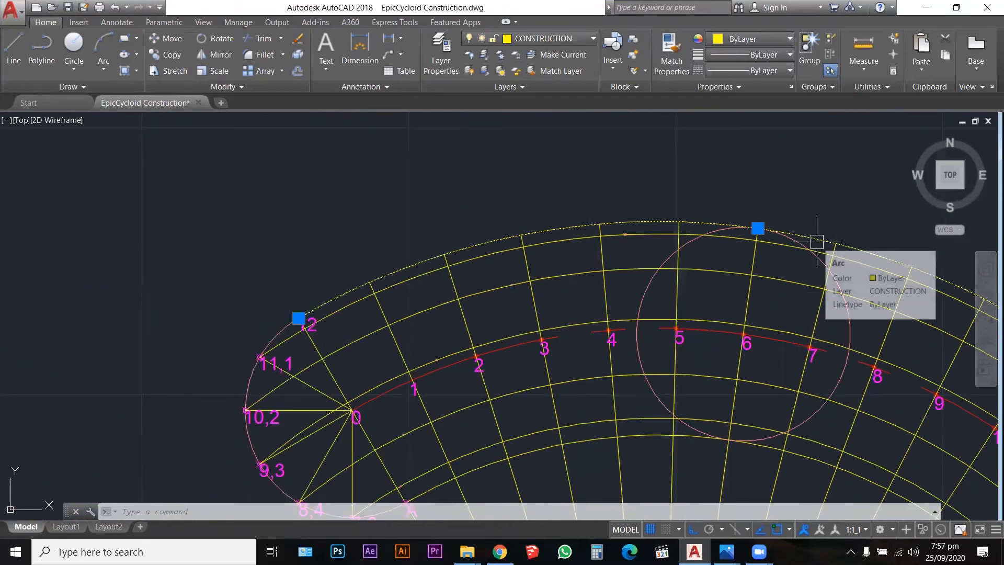
scroll(314, 340, up, 2)
scroll(243, 332, down, 4)
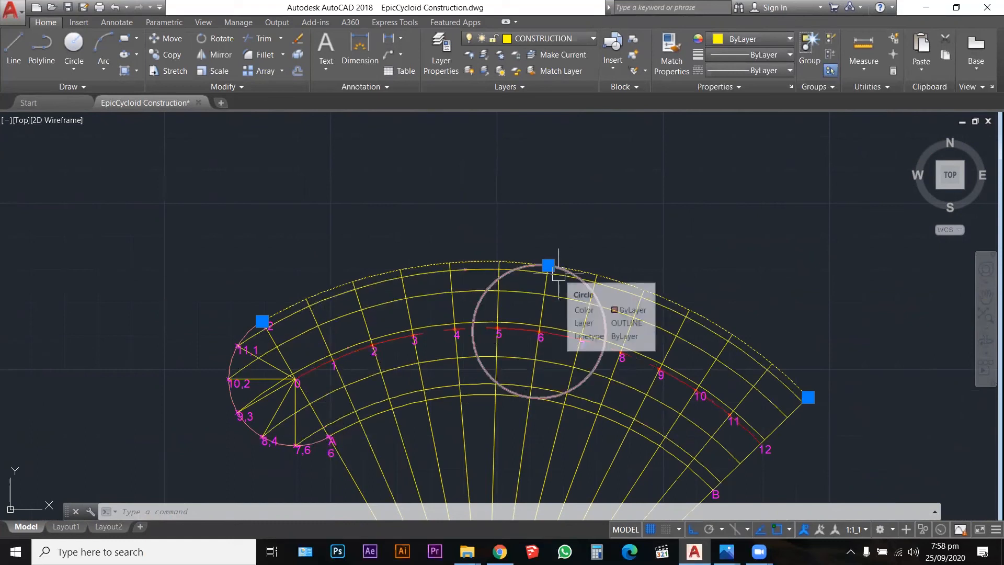
scroll(552, 262, up, 2)
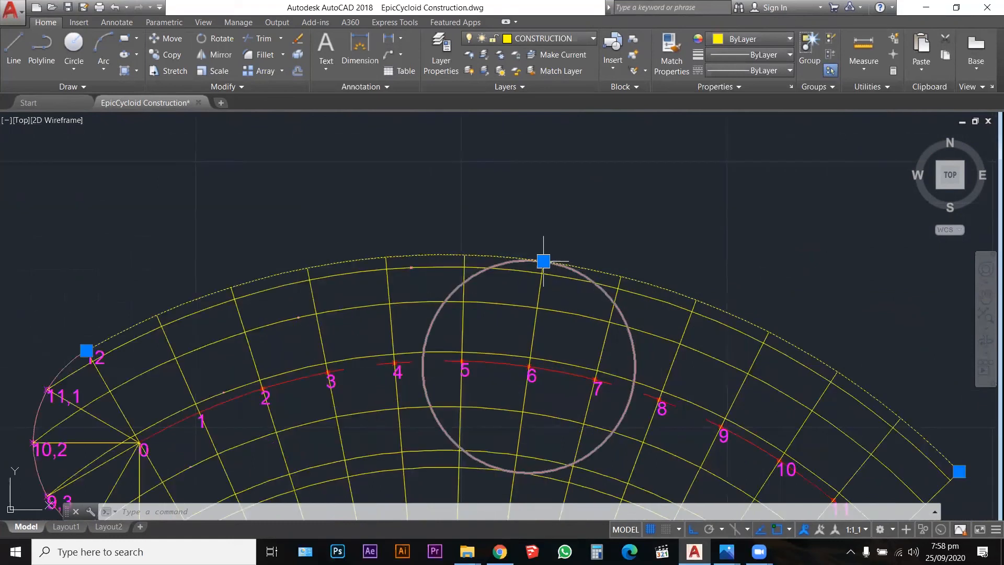
scroll(543, 261, up, 6)
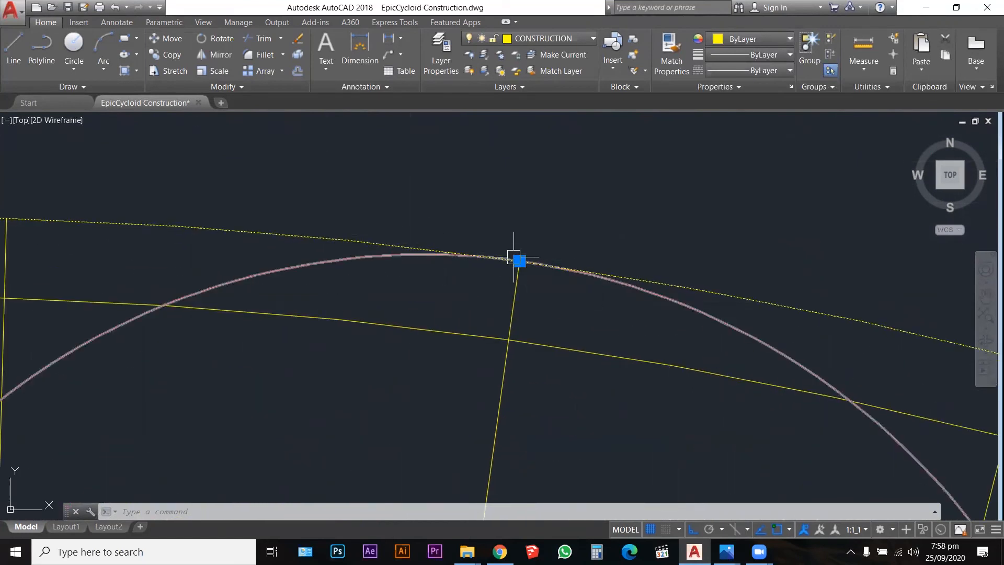
key(Escape)
key(Escape)
text(poi)
key(Return)
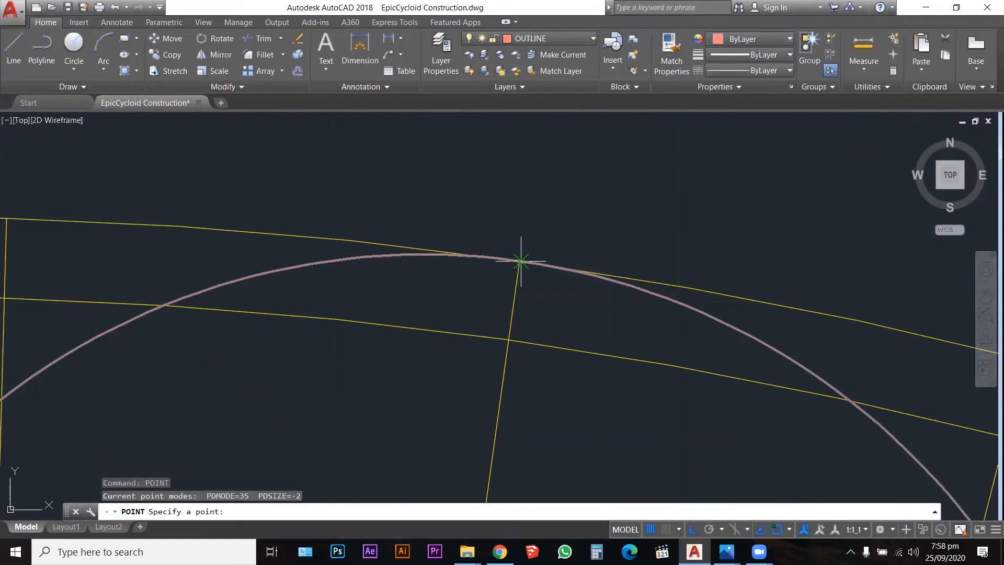
click(520, 261)
scroll(567, 218, down, 2)
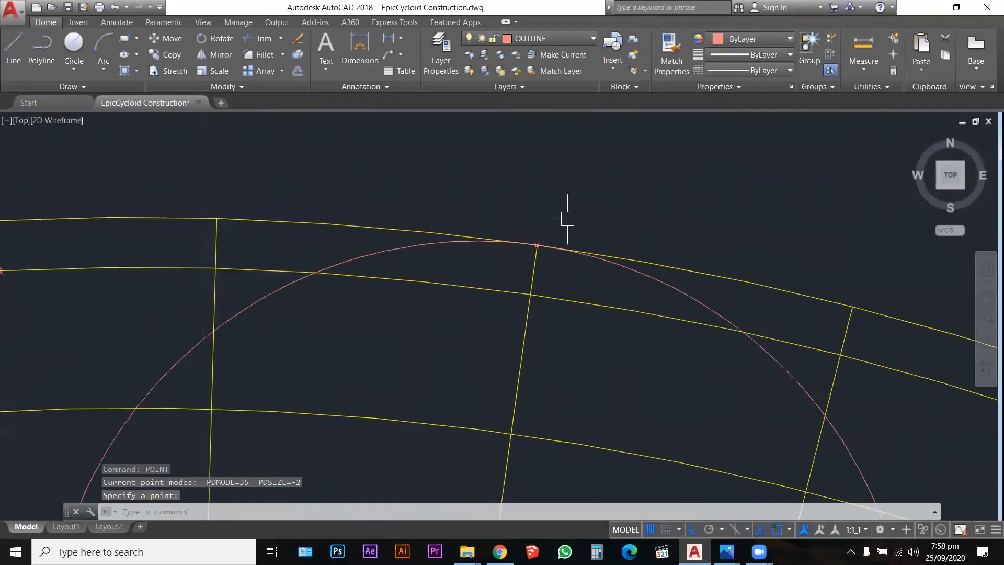
scroll(567, 218, down, 4)
key(Escape)
key(Escape)
Move the full circle's centre from point 6 to point 7 on the centre arc
click(633, 260)
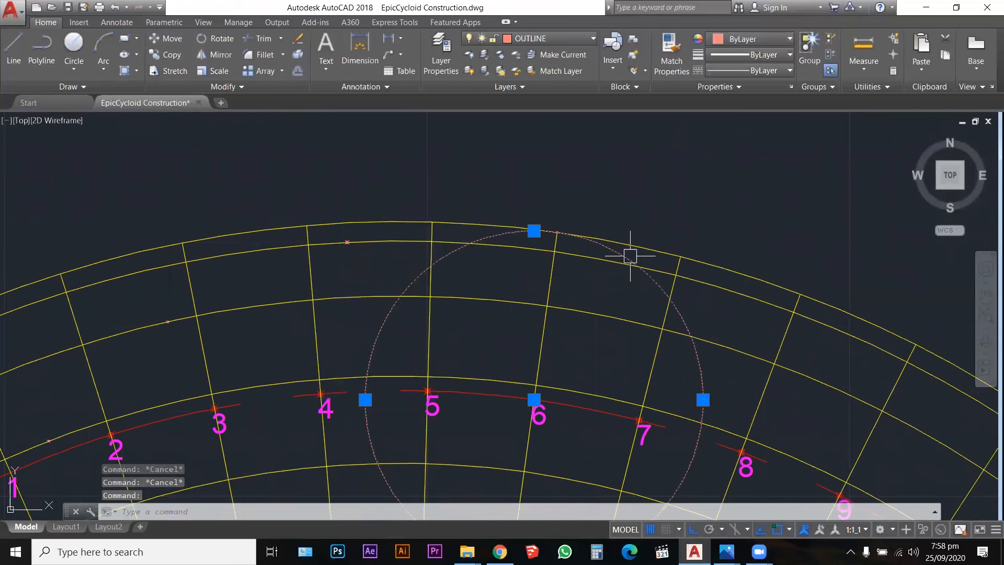
key(Escape)
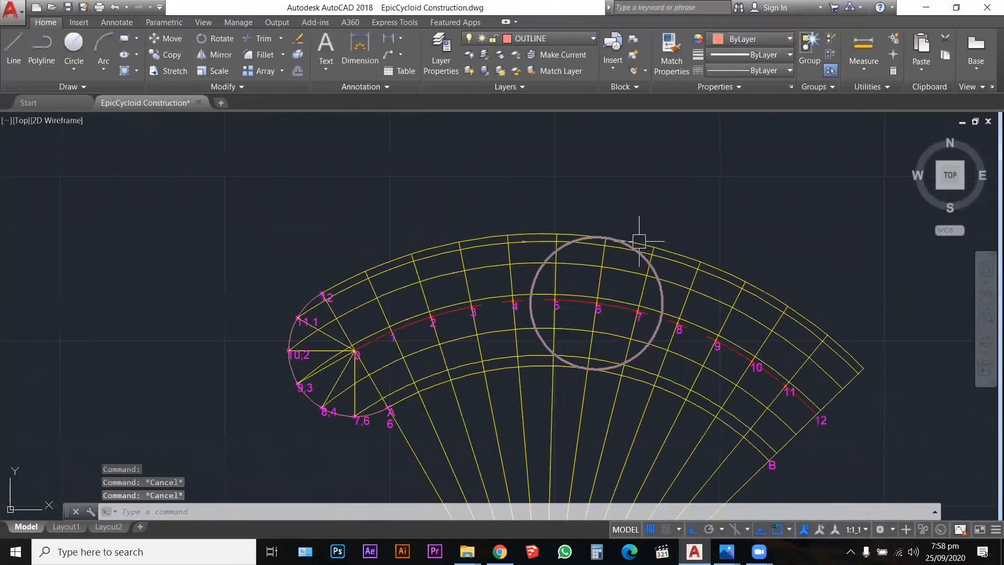
click(646, 236)
click(640, 254)
scroll(579, 290, up, 4)
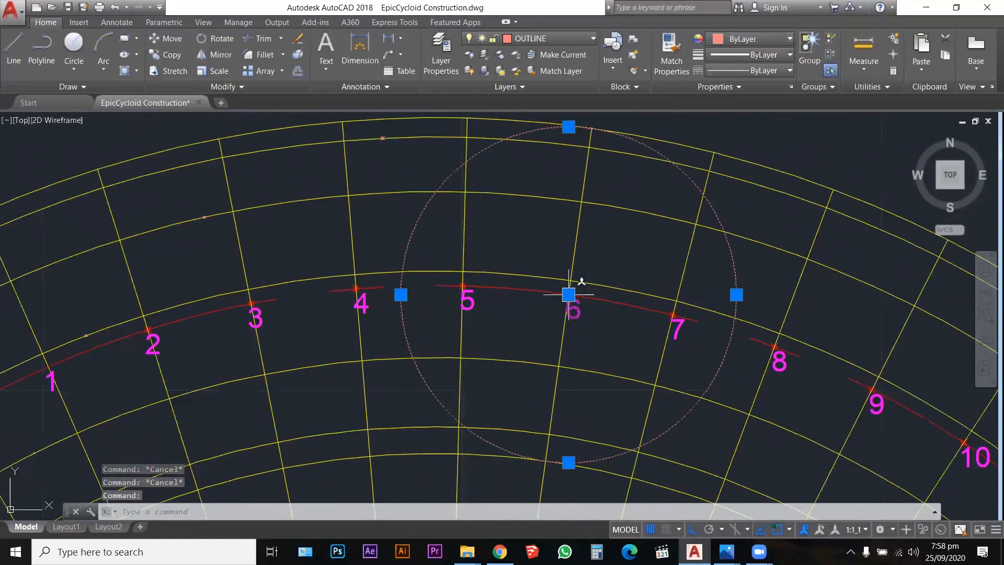
click(569, 295)
click(673, 314)
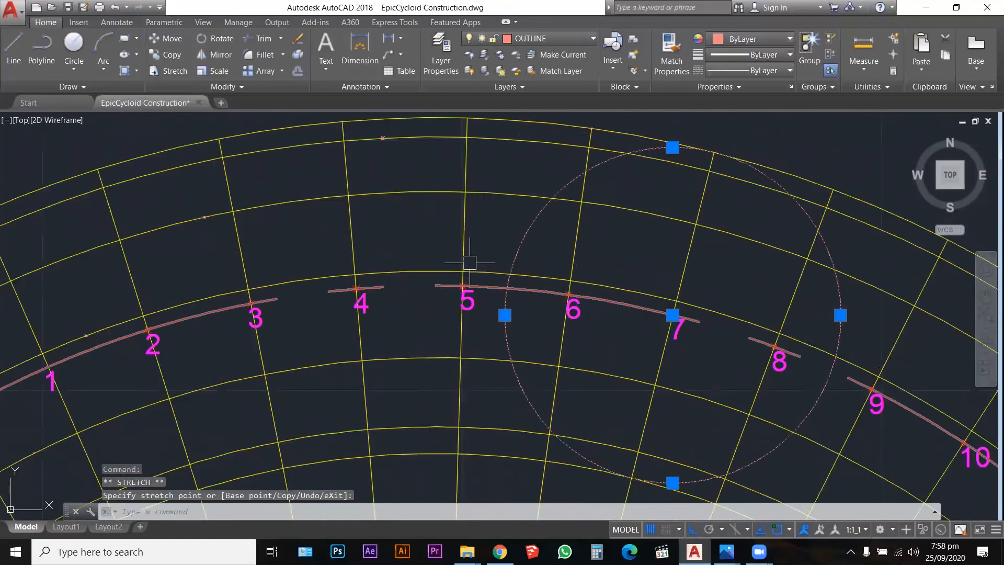
Place a point where the circle centred on point 7 crosses the arc from division point 11,1
scroll(470, 262, down, 2)
key(Escape)
key(Escape)
text(poi)
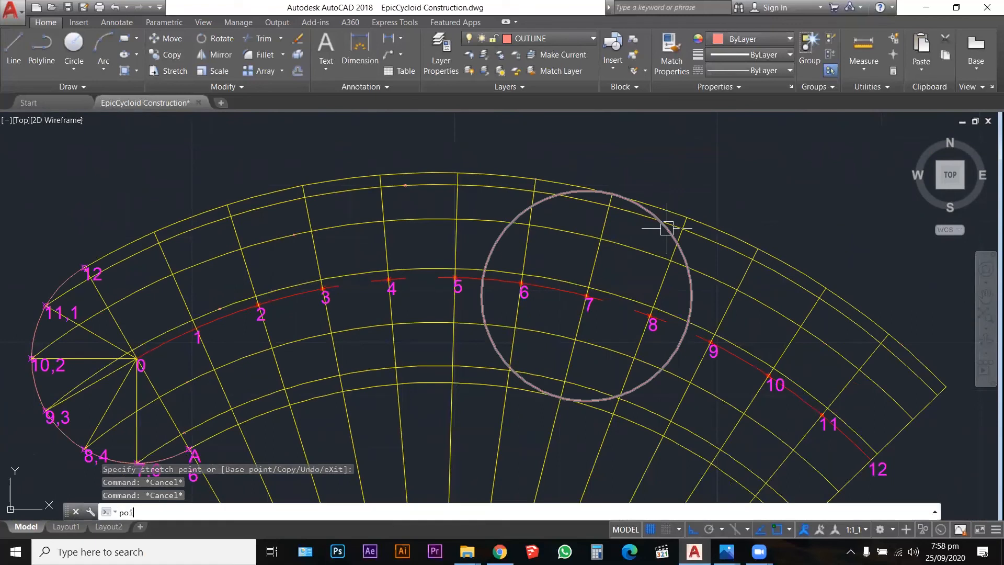
key(Return)
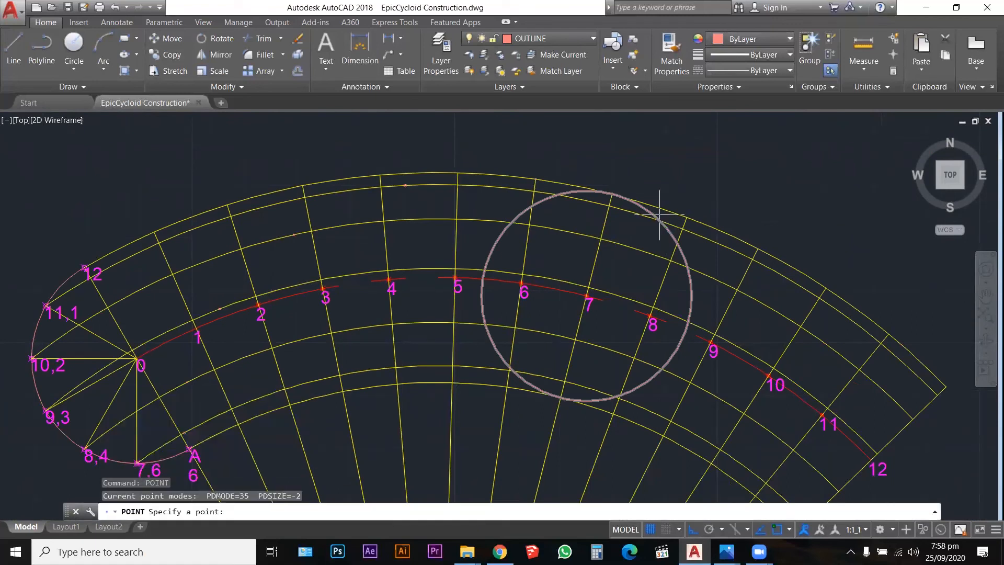
scroll(659, 214, up, 5)
click(660, 250)
scroll(601, 193, down, 8)
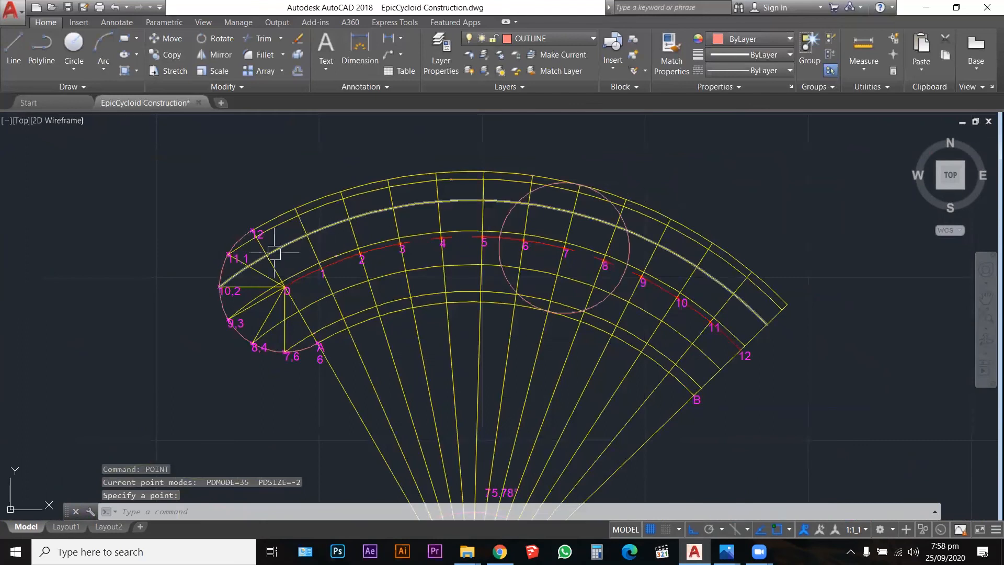
Move the full circle's centre from point 7 to point 8 on the centre arc
scroll(263, 258, up, 4)
scroll(263, 257, down, 2)
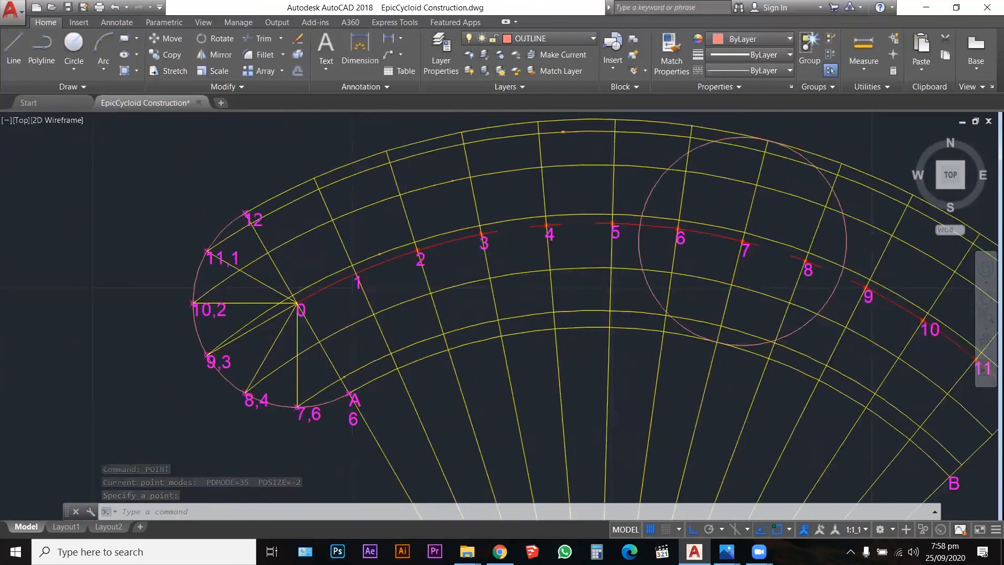
scroll(466, 259, down, 3)
scroll(533, 269, up, 5)
key(Escape)
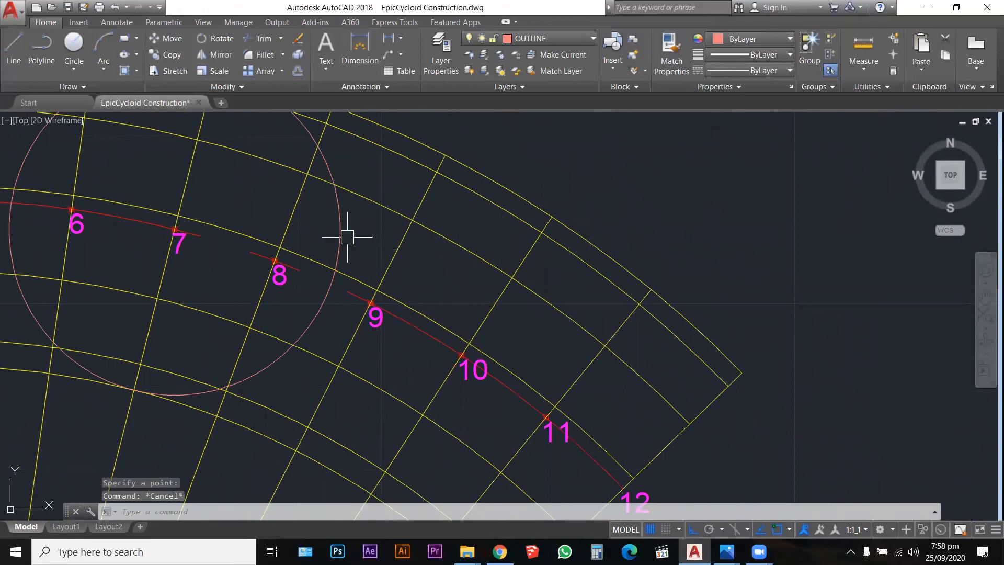
click(342, 238)
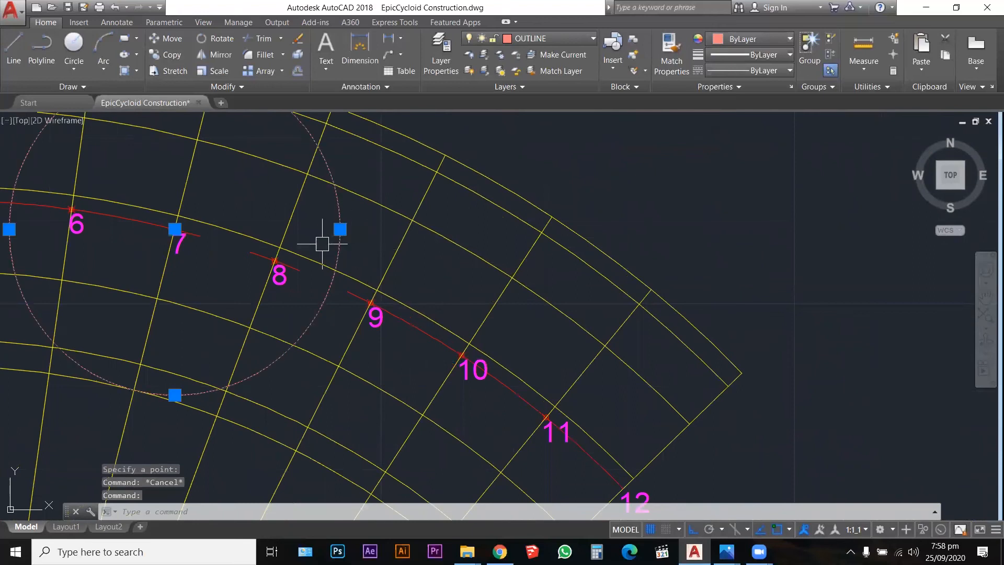
click(175, 229)
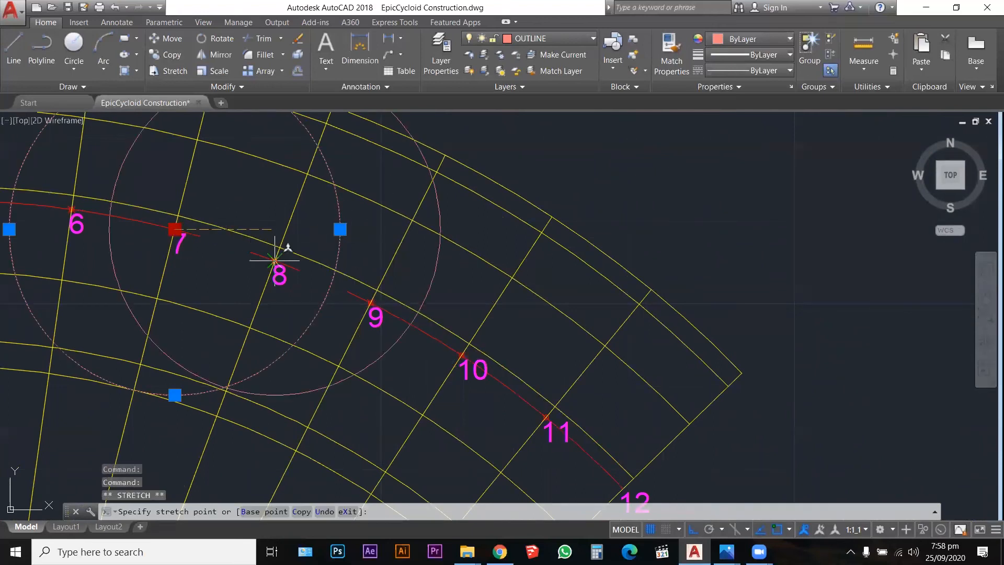
Place a point where the circle centred on point 8 crosses the arc from division point 10,2
scroll(588, 327, down, 4)
scroll(261, 316, up, 2)
scroll(262, 315, up, 2)
click(267, 326)
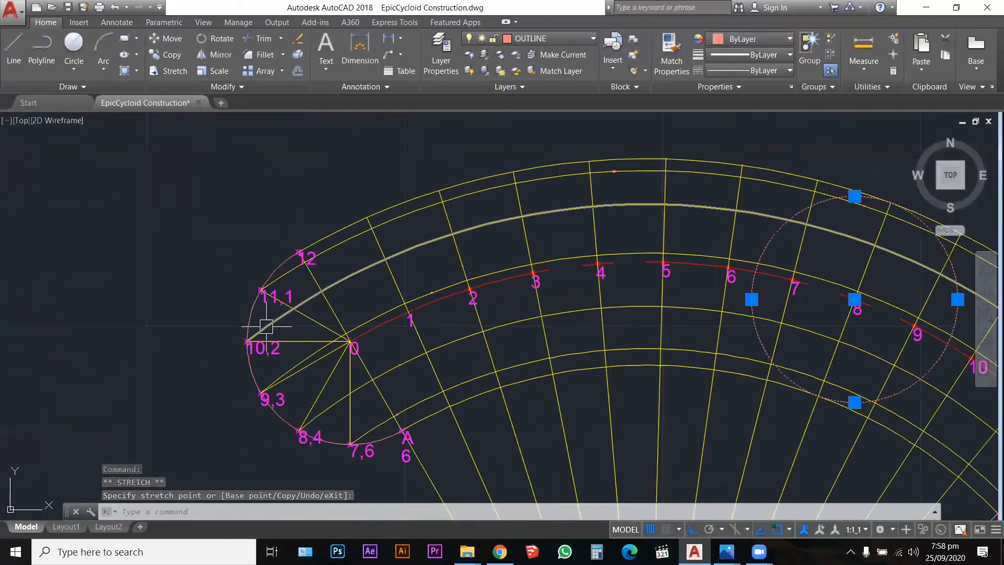
click(266, 326)
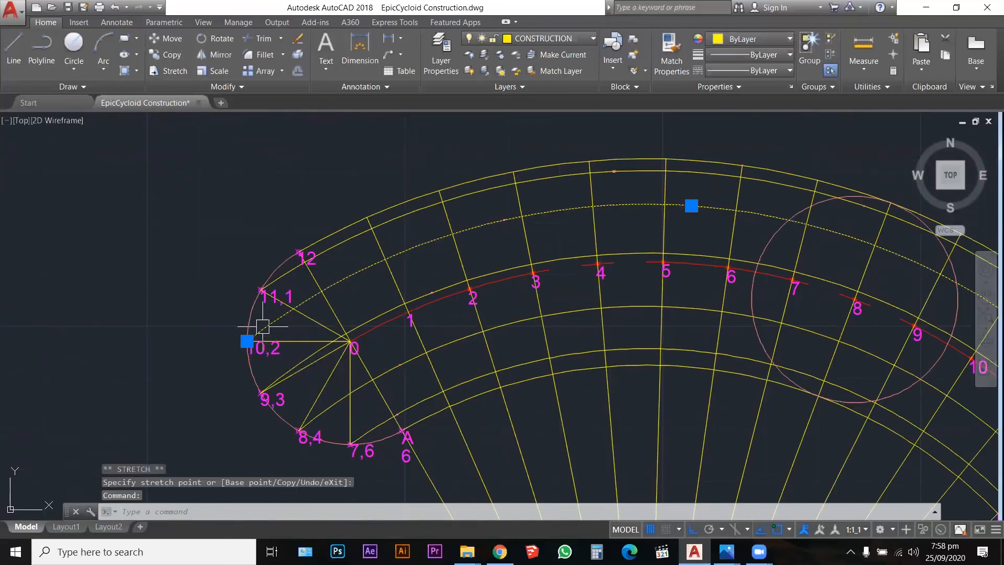
scroll(197, 331, down, 4)
scroll(502, 324, up, 4)
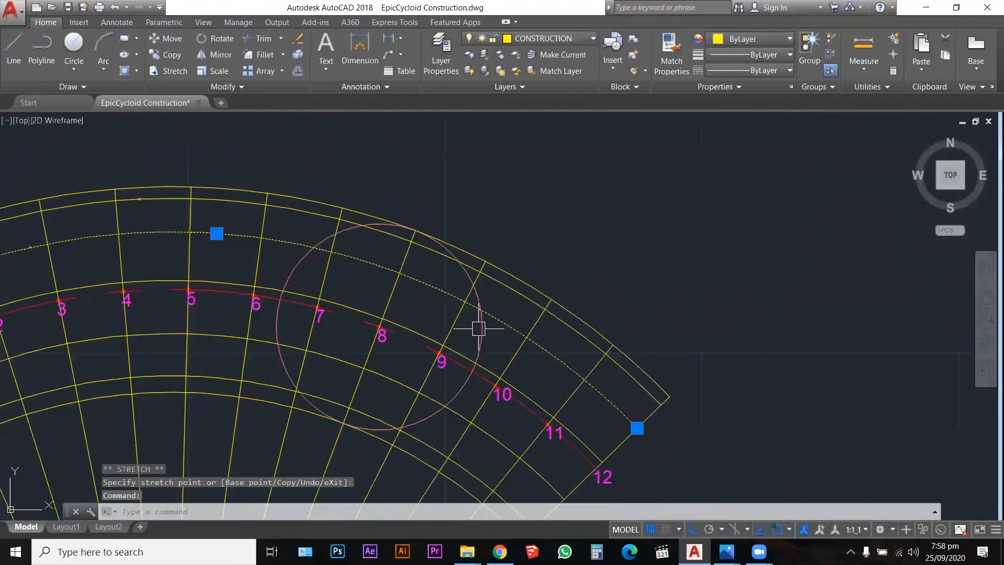
scroll(479, 321, up, 2)
key(Escape)
key(Escape)
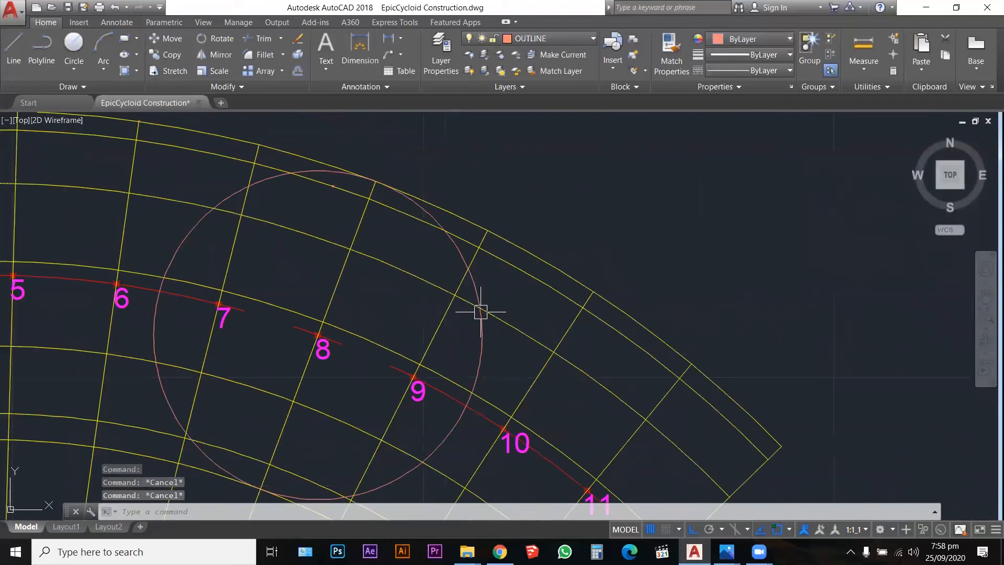
text(poi)
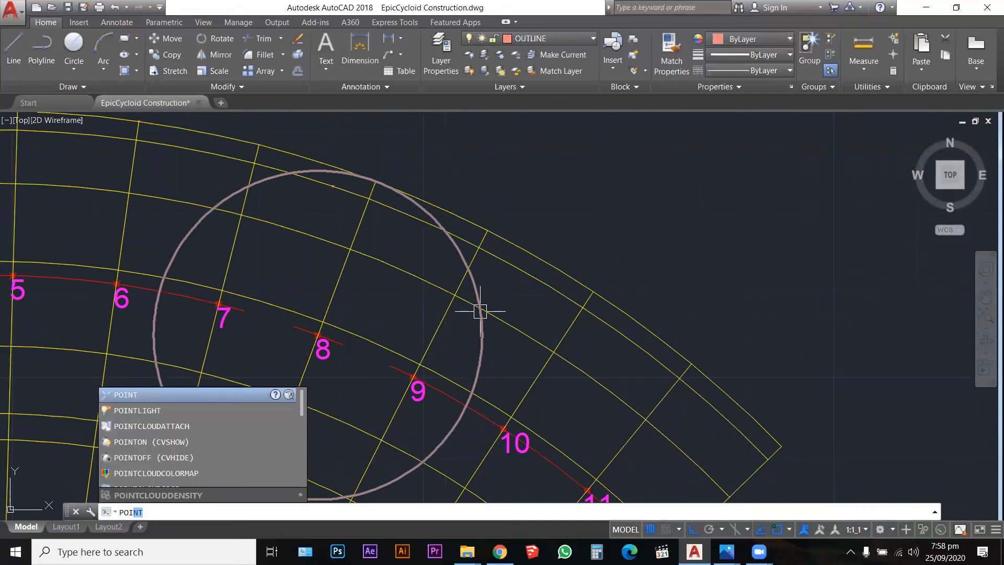
key(Return)
click(480, 311)
scroll(530, 249, down, 2)
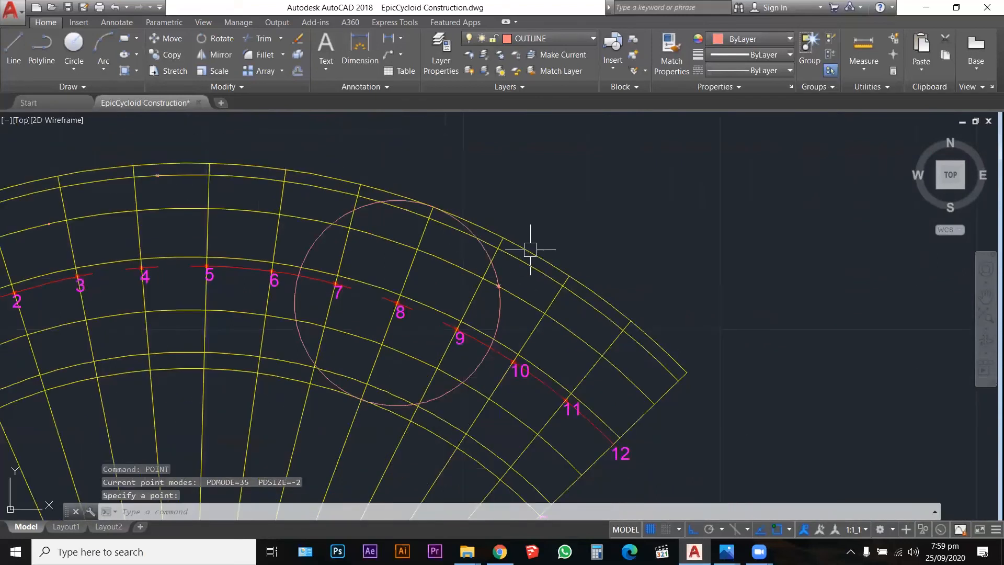
key(Escape)
key(Escape)
Move the full circle's centre from point 8 to point 9 on the centre arc
click(496, 319)
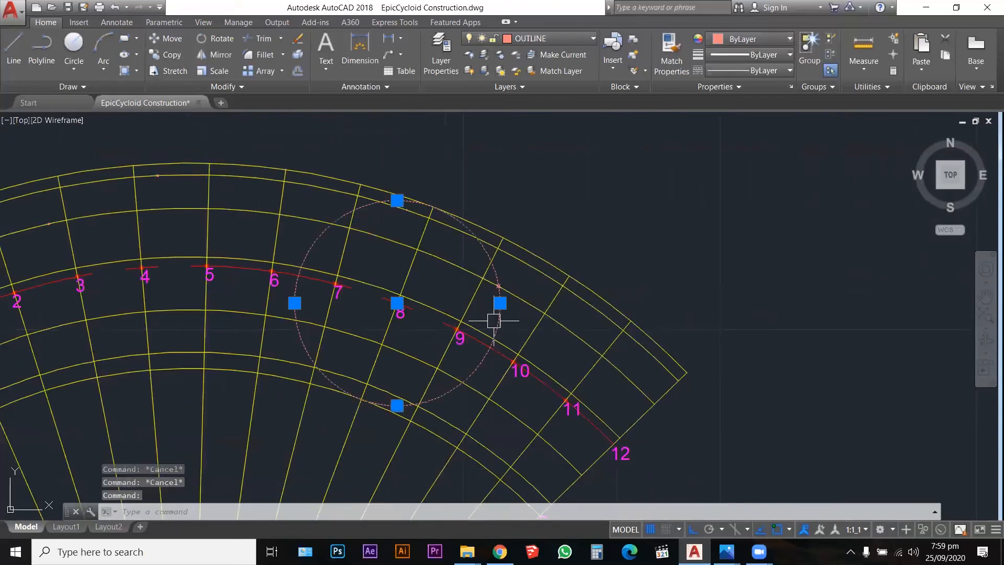
click(397, 303)
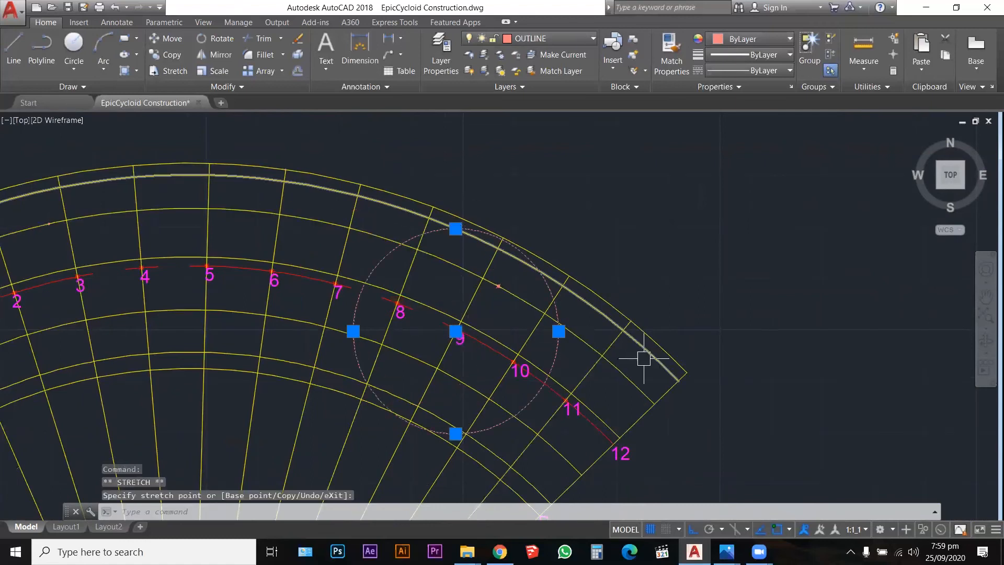
scroll(644, 357, down, 2)
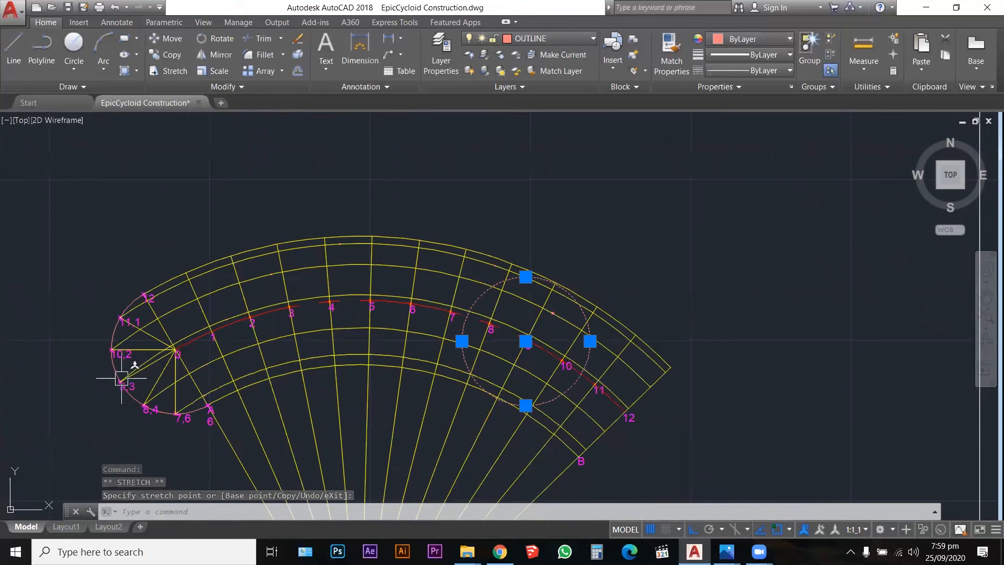
Place a point where the circle centred on point 9 crosses the arc from division point 9,3
scroll(598, 370, up, 2)
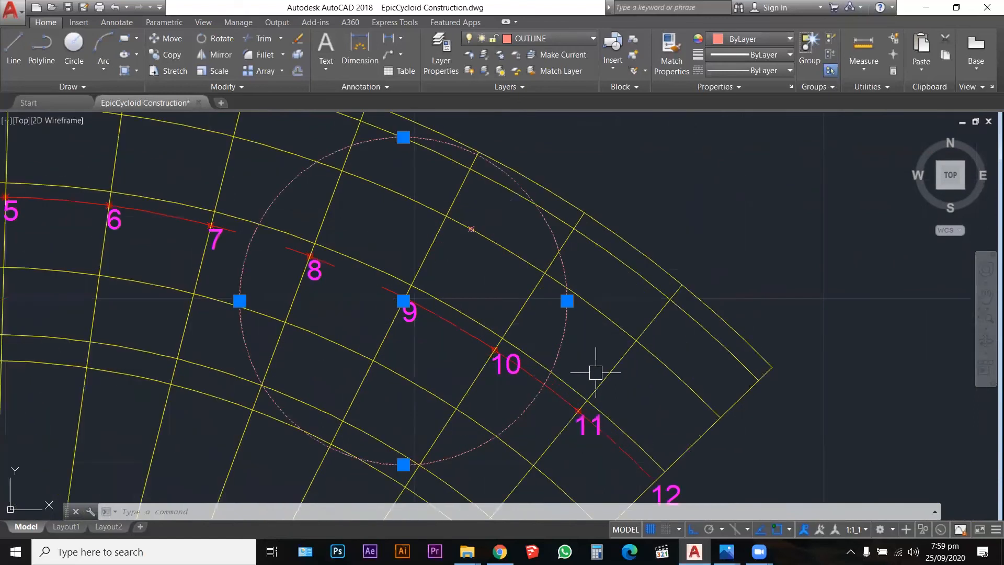
scroll(554, 372, up, 2)
key(Escape)
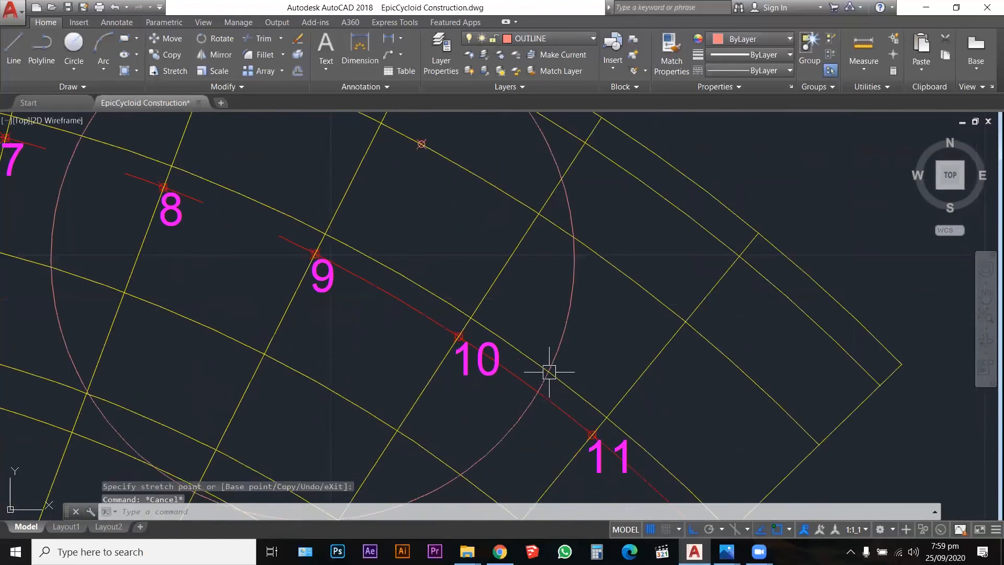
text(point)
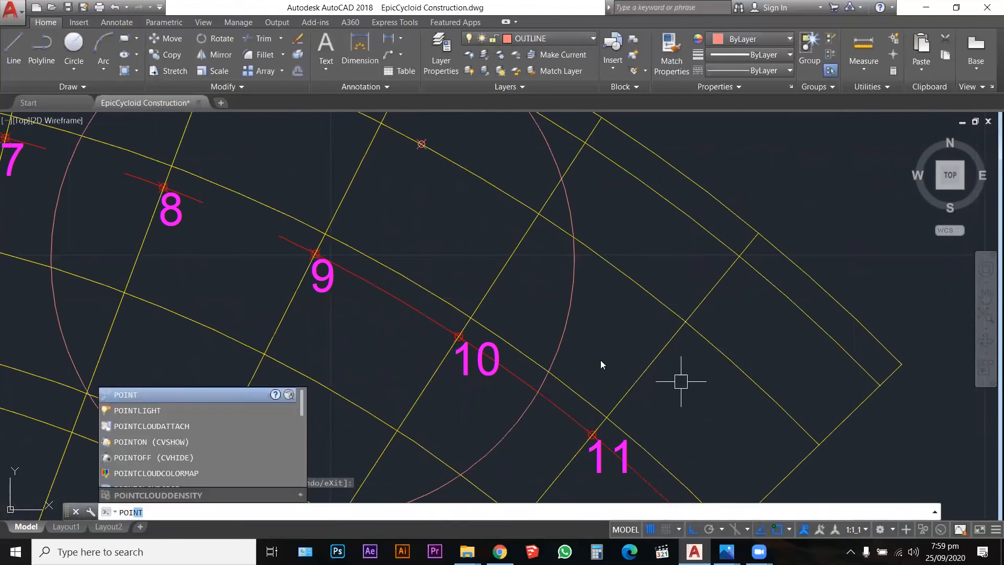
key(Return)
Move the full circle's centre from point 9 to point 10 on the centre arc
scroll(601, 307, down, 2)
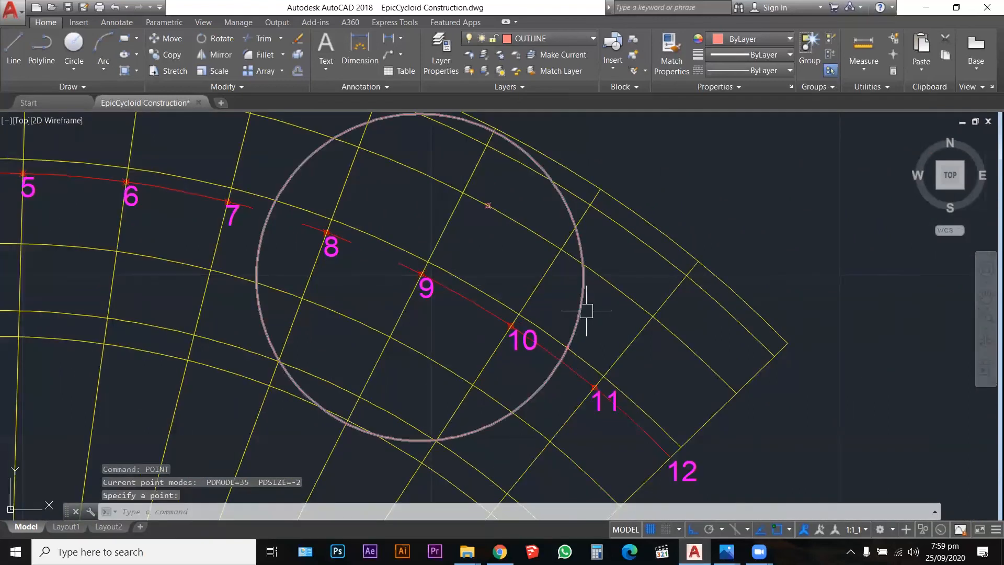
click(583, 310)
click(419, 277)
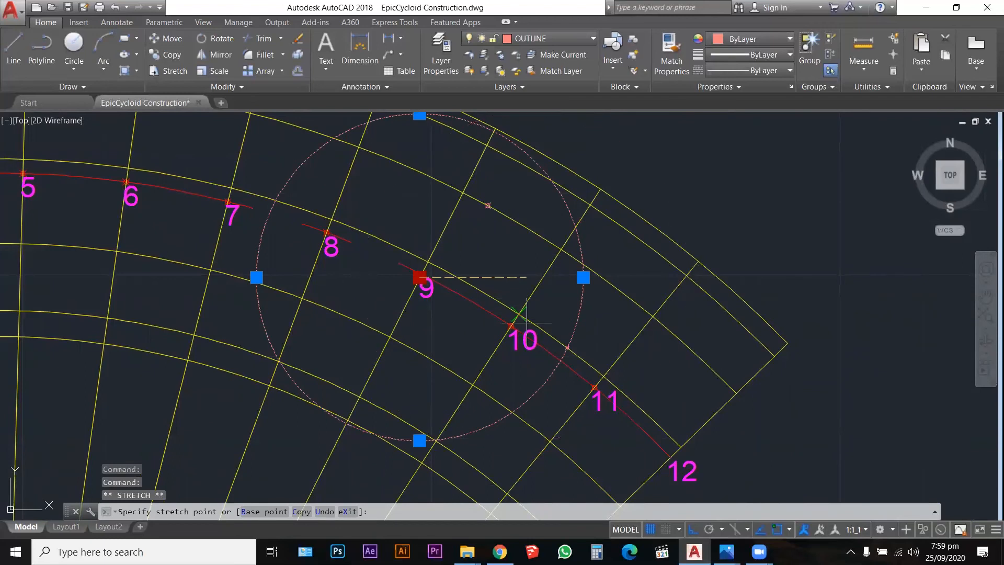
click(511, 325)
Place a point where the circle centred on point 10 crosses the arc from division point 8,4
scroll(535, 353, down, 2)
scroll(534, 352, up, 4)
scroll(609, 359, down, 2)
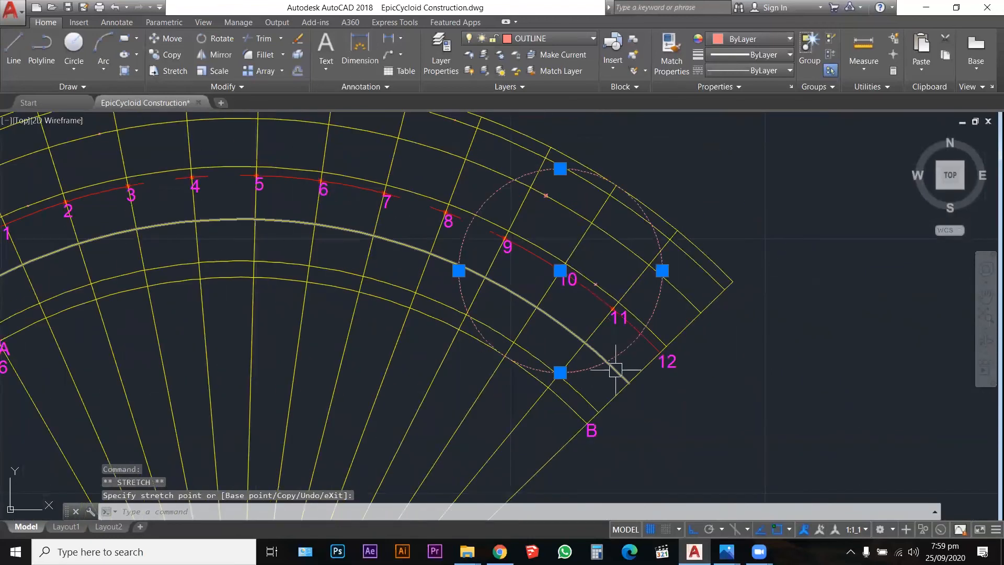
click(615, 370)
scroll(649, 366, down, 2)
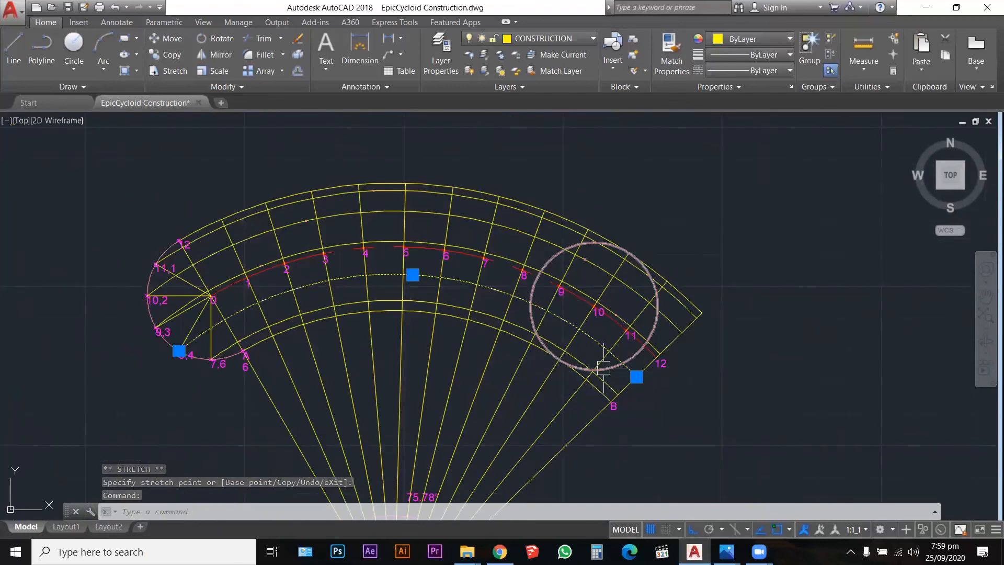
scroll(607, 366, up, 5)
text(poi)
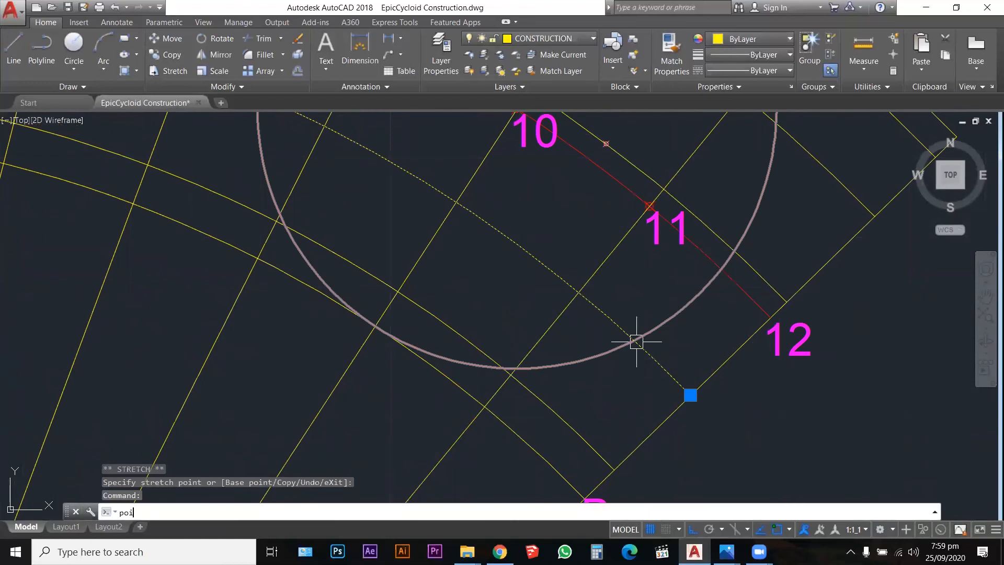
key(Return)
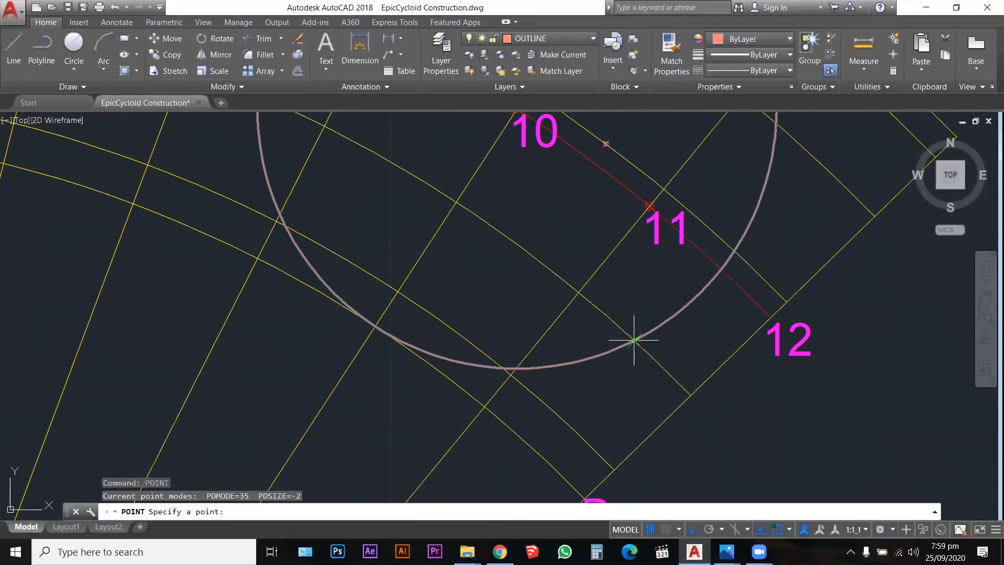
click(634, 339)
key(Escape)
Move the full circle's centre from point 10 to point 11 on the centre arc
click(579, 360)
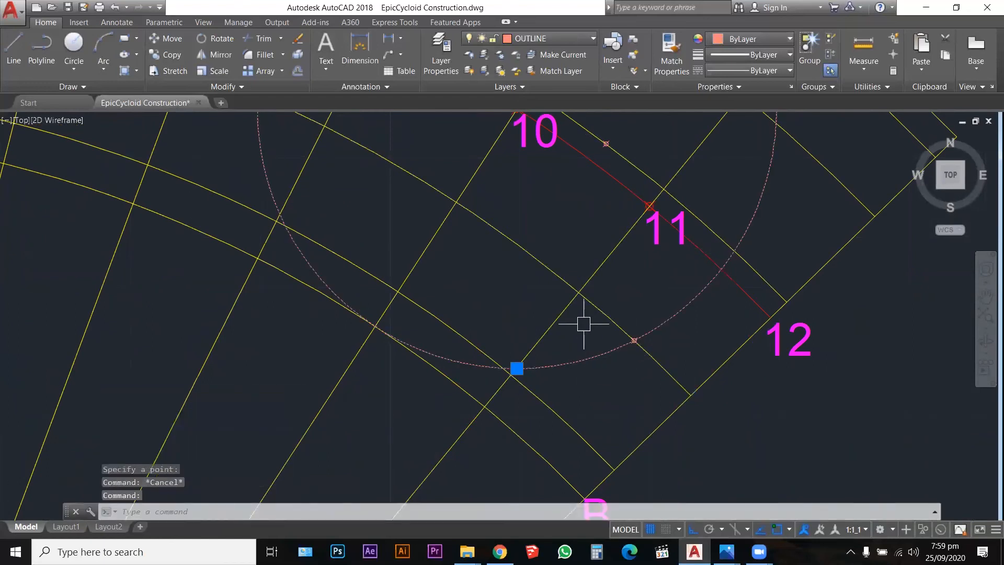
scroll(583, 324, down, 2)
click(541, 189)
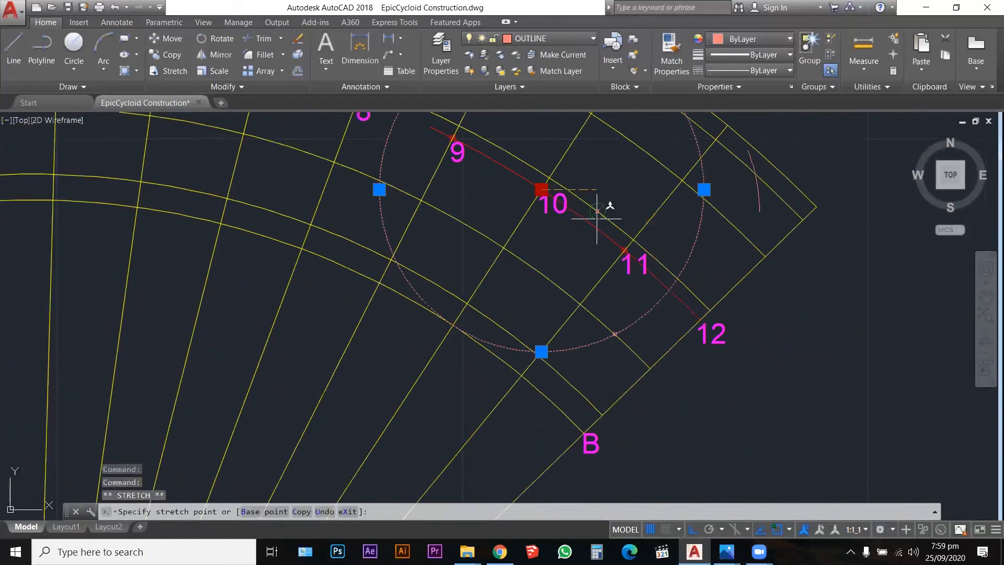
click(624, 250)
Place a point where the circle centred on point 11 crosses the arc from division point 7,6
scroll(588, 413, up, 3)
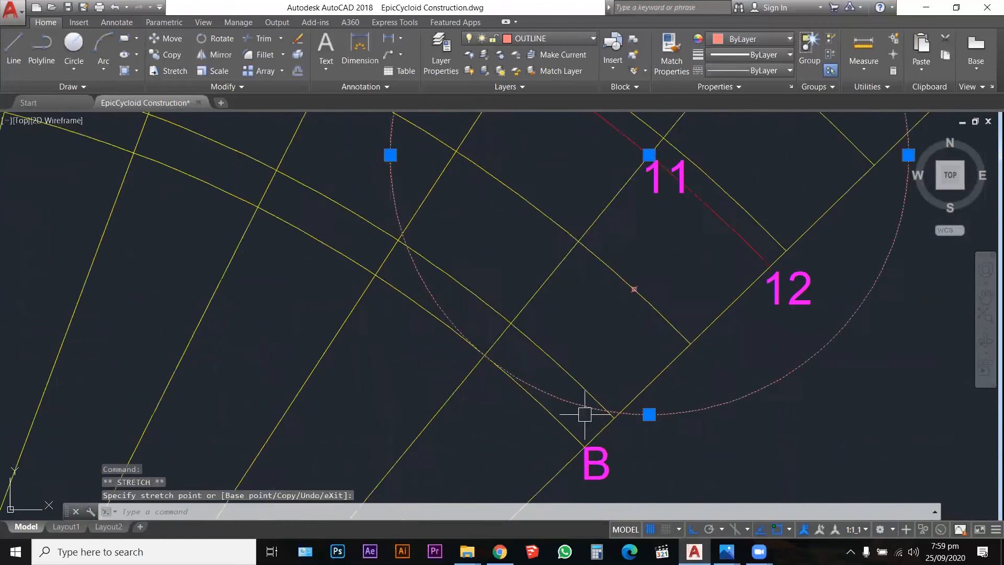
key(Escape)
key(Escape)
text(p)
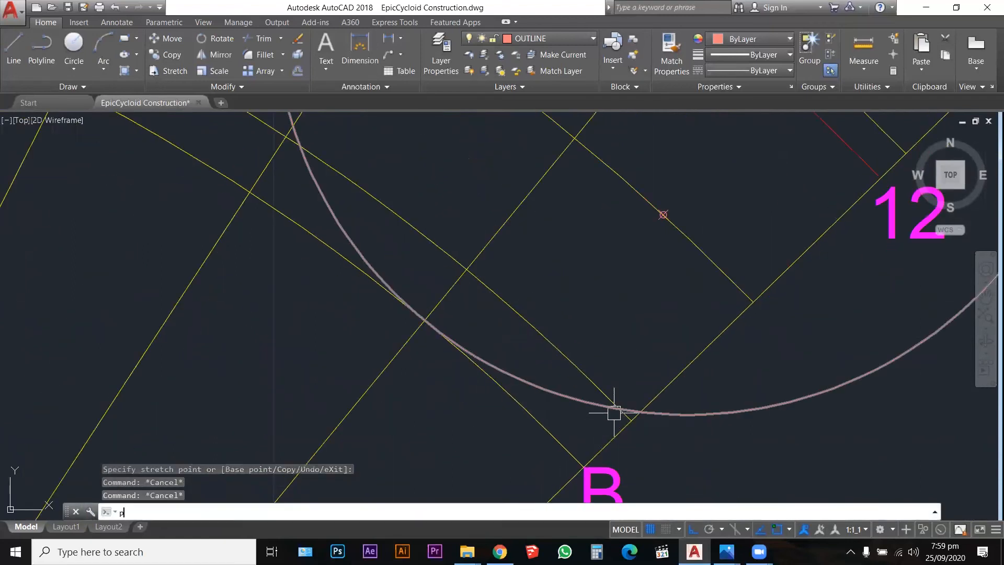
text(oi)
key(Return)
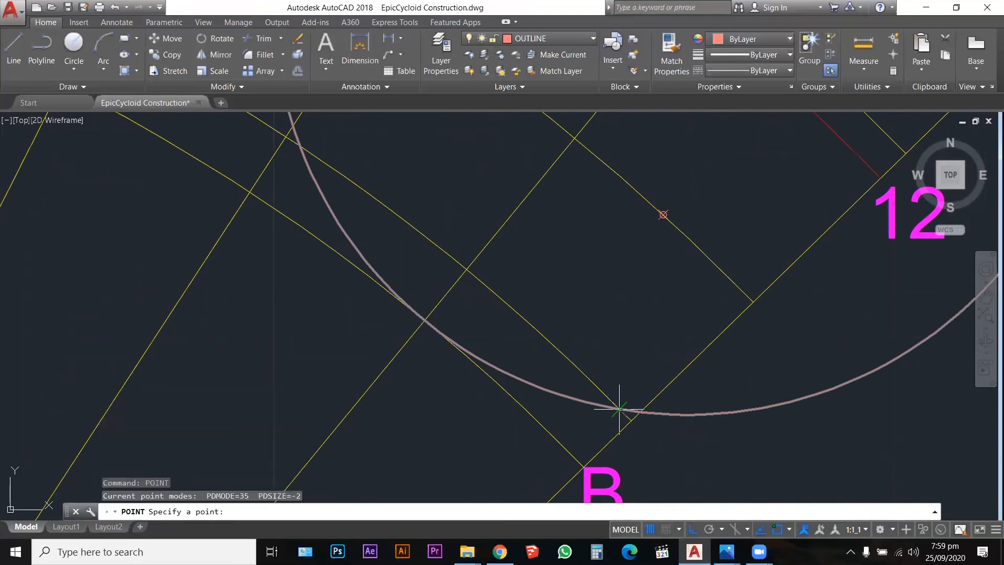
scroll(607, 350, down, 4)
key(Escape)
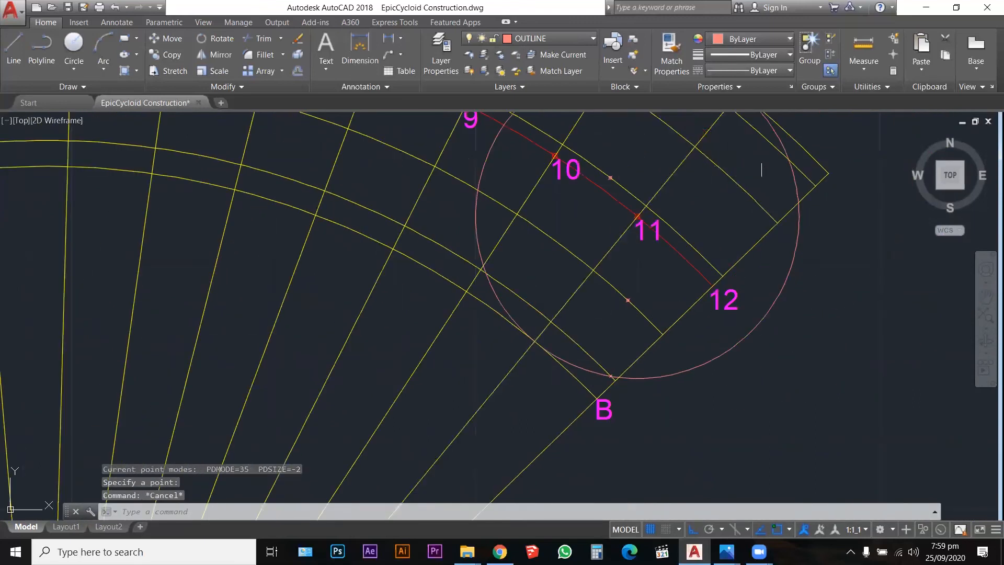
Move the full circle's centre from point 11 to point 12 at the end of the centre arc
click(795, 183)
click(636, 216)
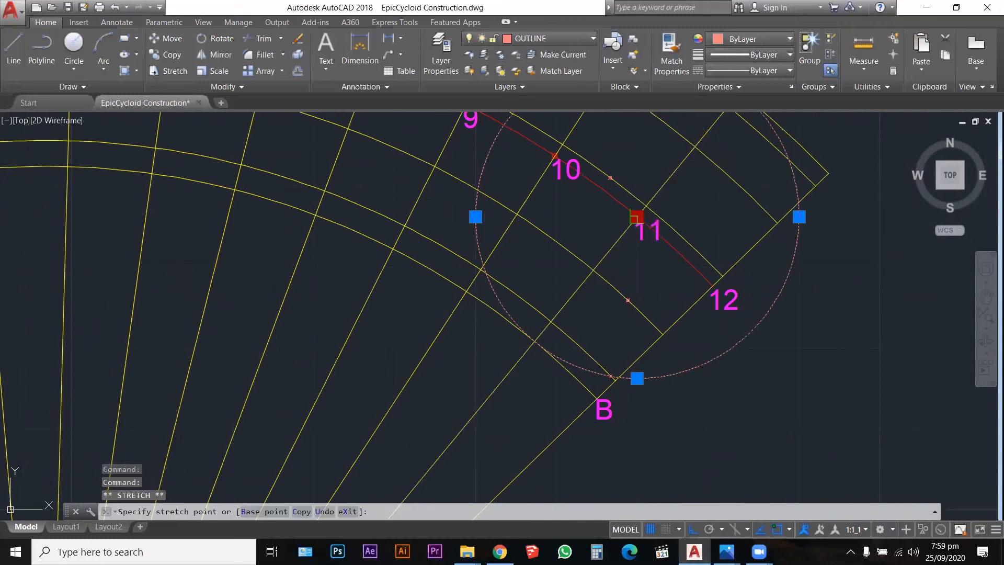
click(712, 286)
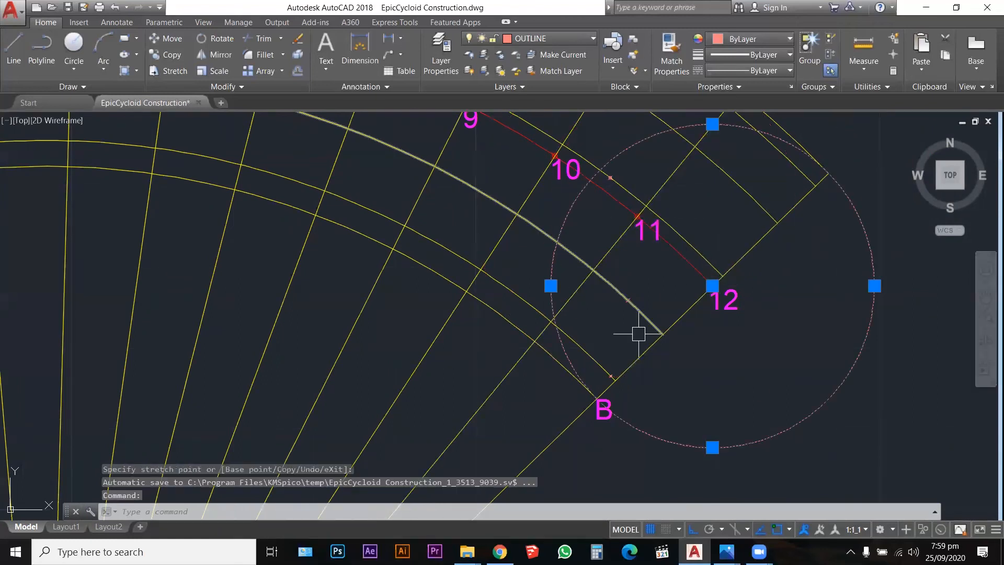
Place a point at B, where the circle centred on point 12 meets the end of the base arc
scroll(601, 400, up, 3)
text(poi)
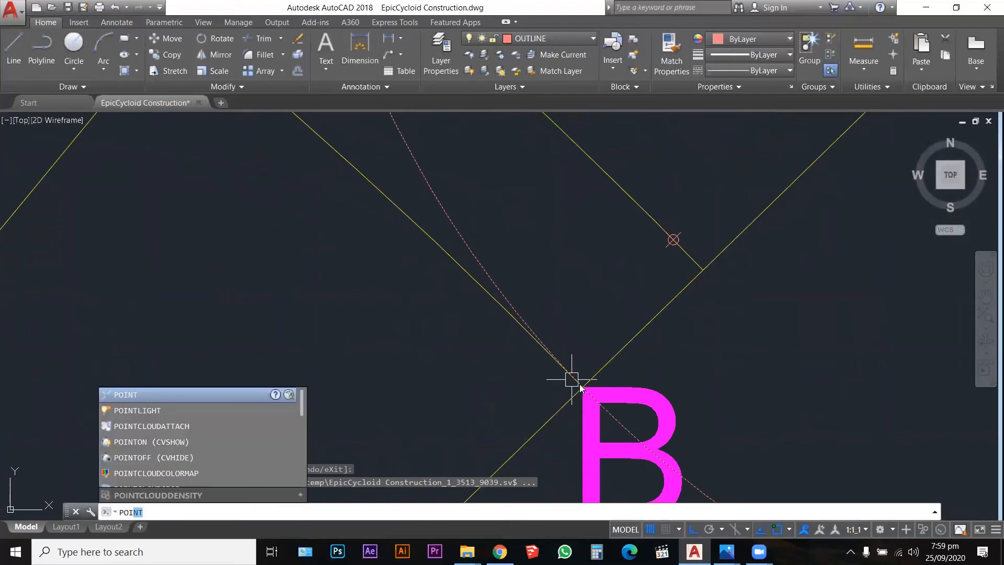
key(Return)
key(Escape)
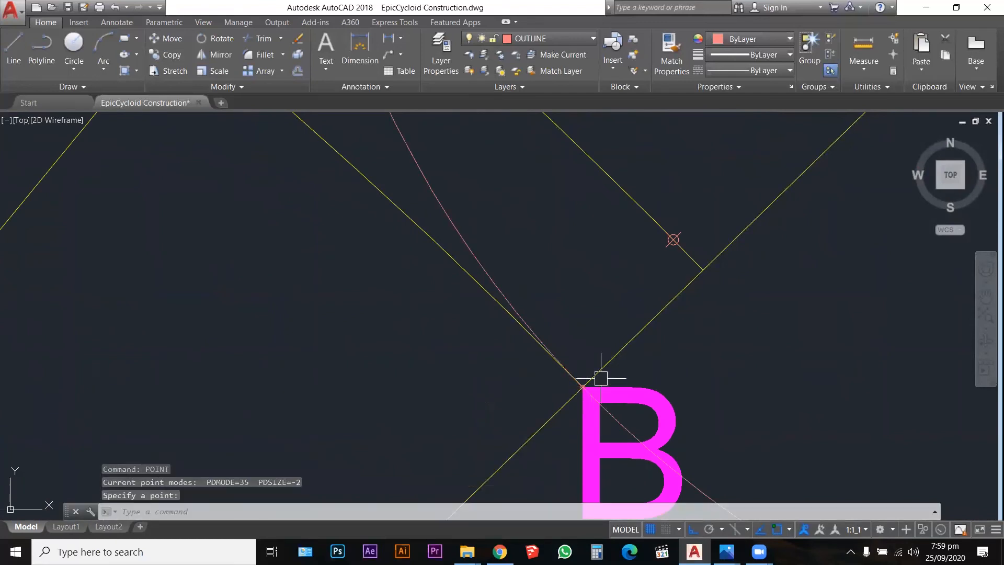
scroll(622, 309, down, 5)
key(Escape)
key(Escape)
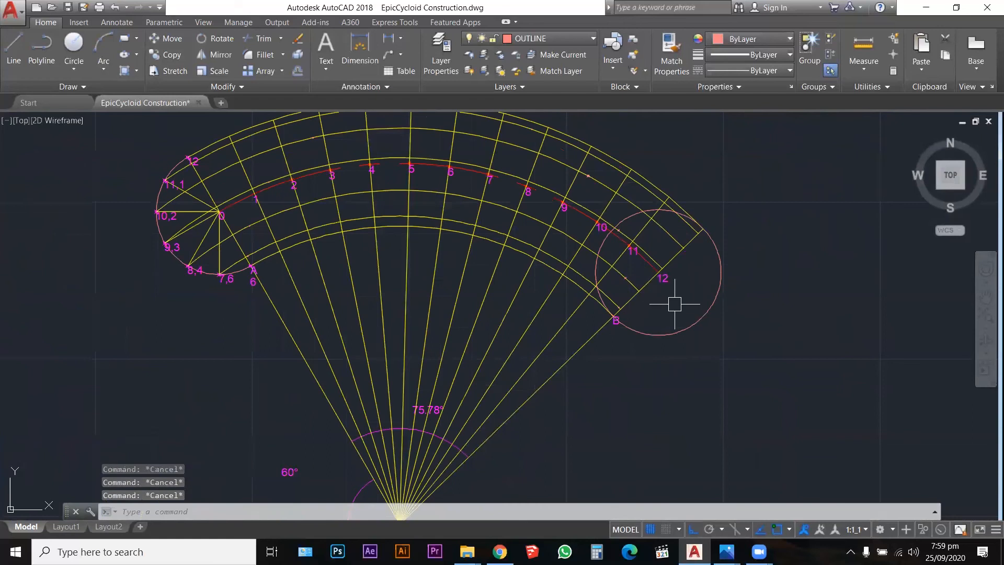
scroll(685, 313, down, 2)
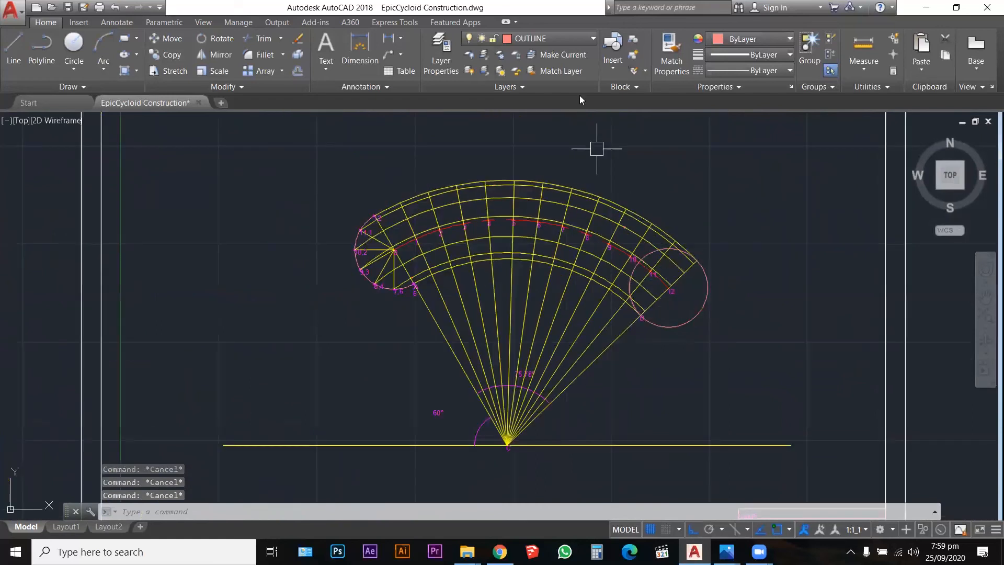
click(560, 34)
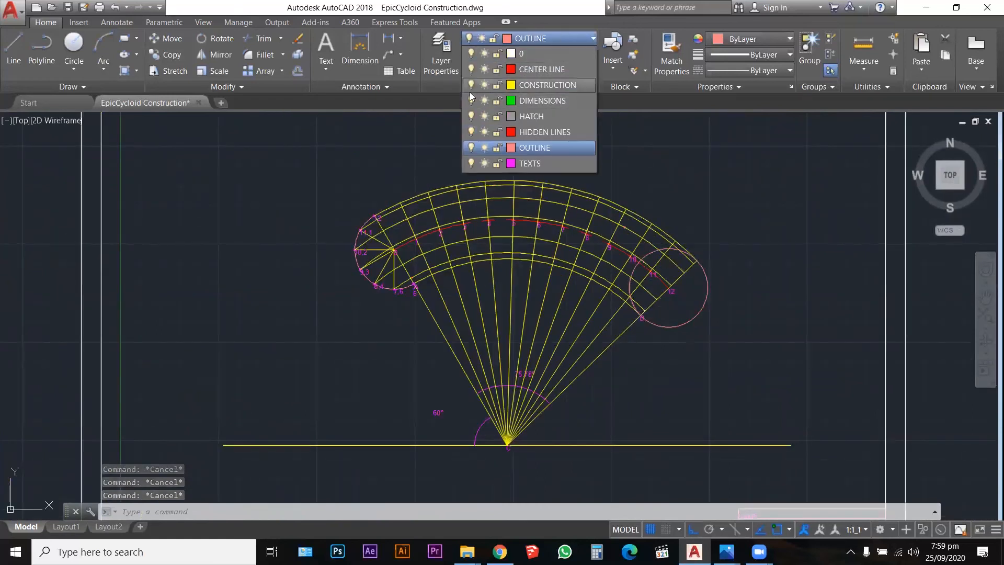
click(535, 85)
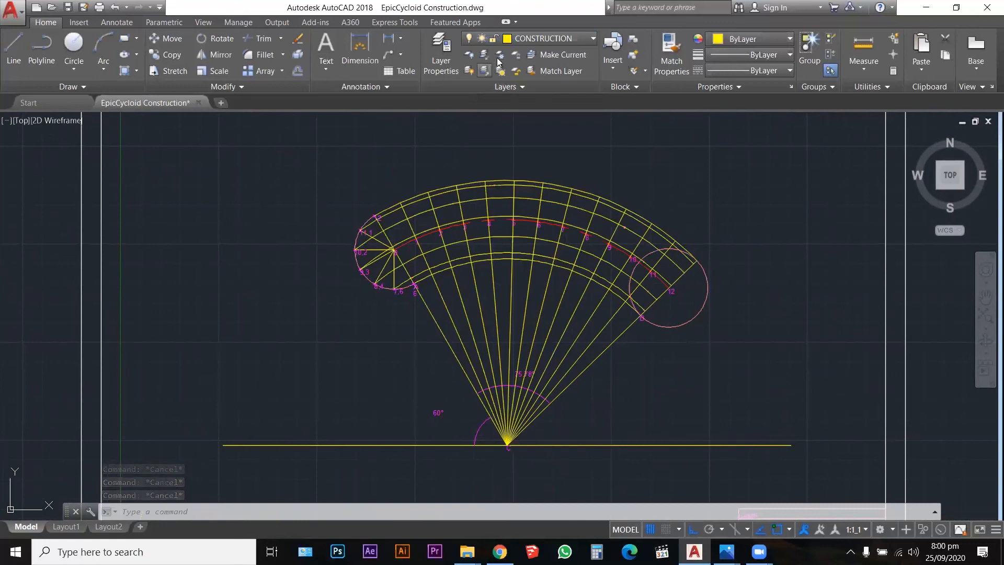
click(544, 38)
click(534, 147)
Turn off the CONSTRUCTION and TEXTS layers
click(486, 38)
click(471, 85)
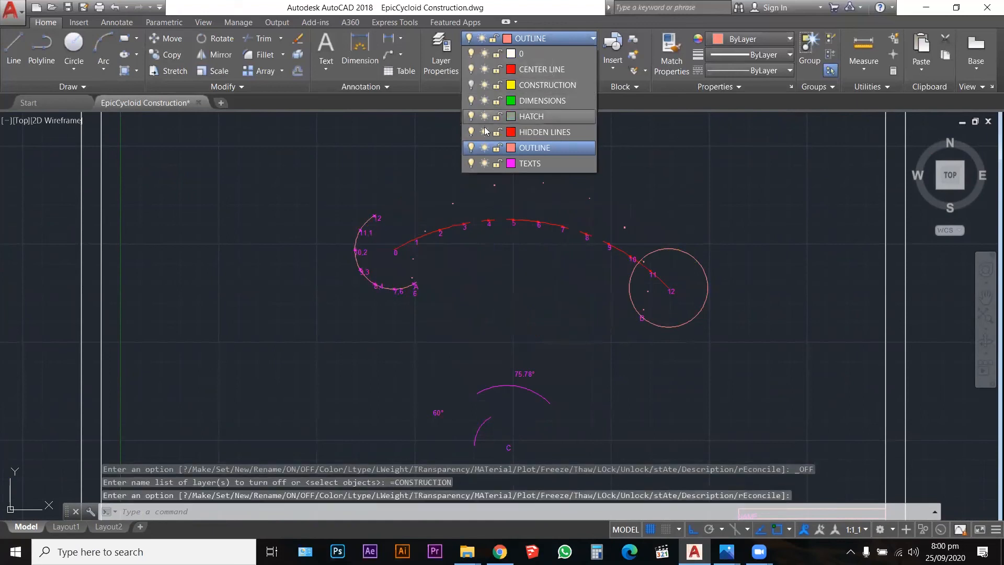
click(471, 163)
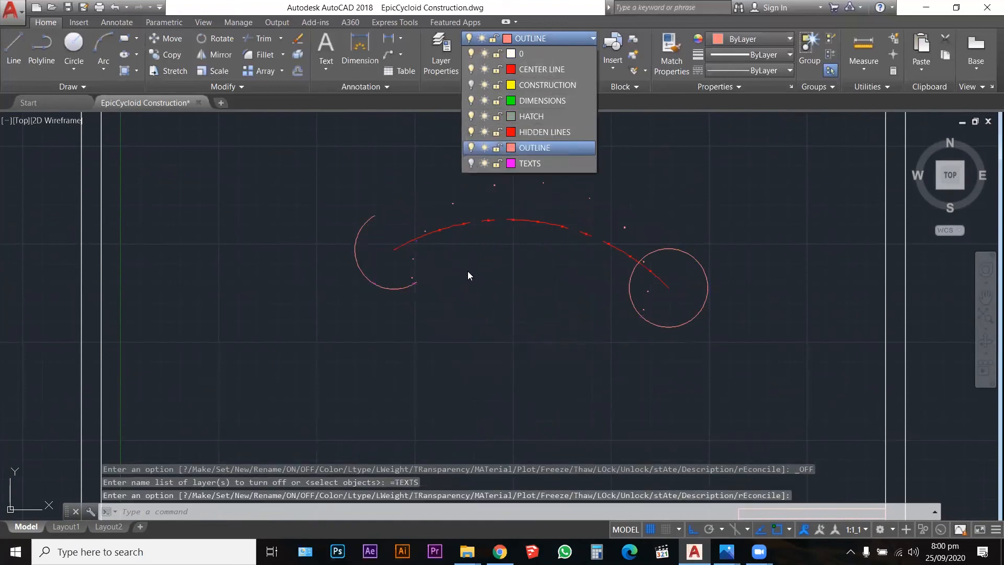
Regenerate the drawing to refresh the display of the point markers
scroll(498, 296, down, 2)
scroll(474, 287, up, 3)
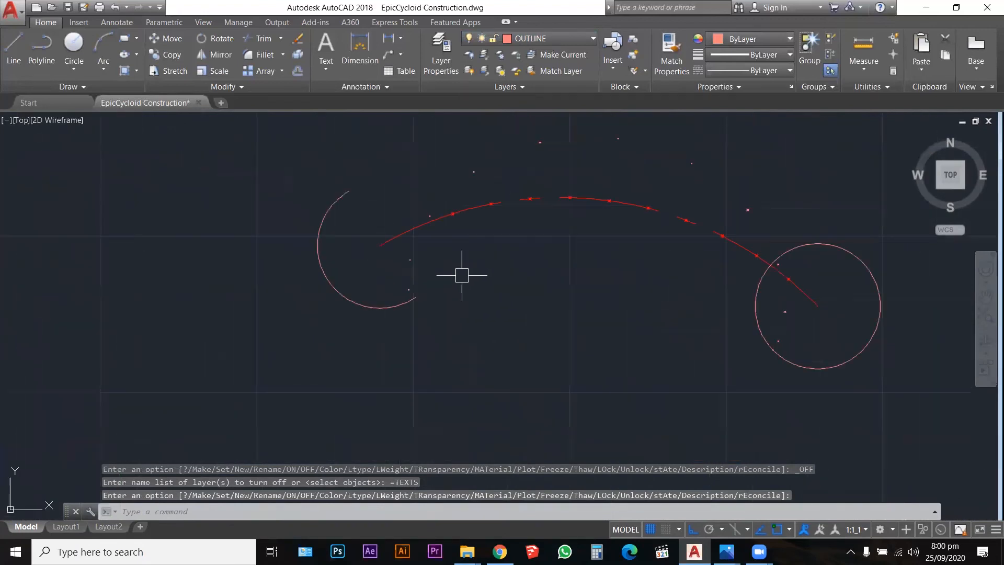
scroll(762, 208, up, 4)
scroll(760, 207, down, 2)
text(r)
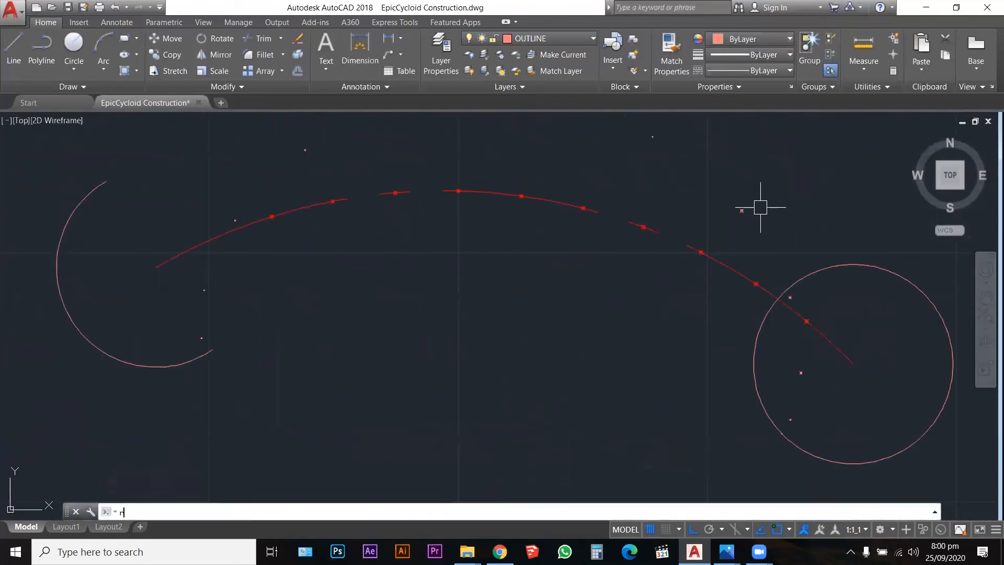
text(e)
key(Return)
scroll(724, 238, down, 2)
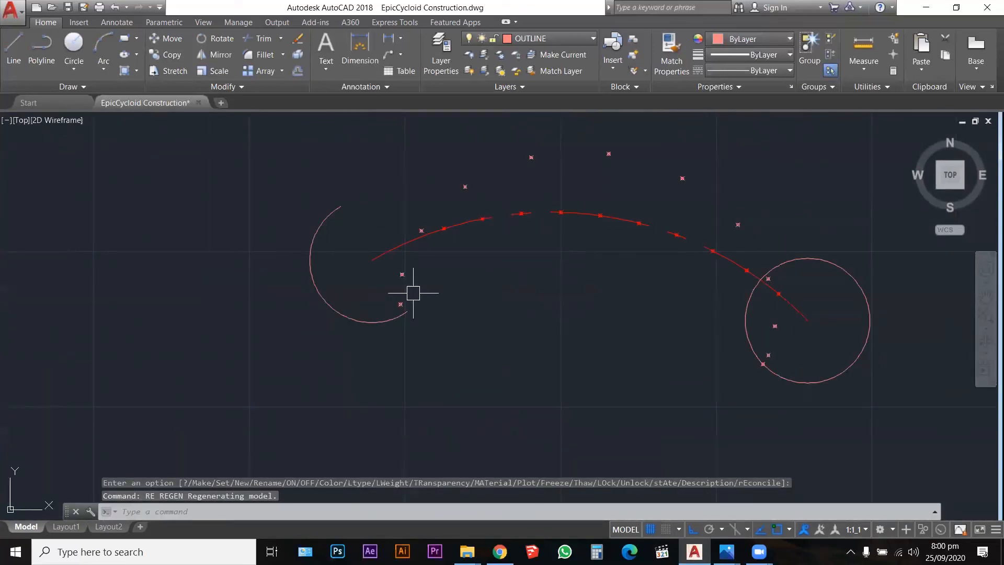
Start a spline at A, the lower end of the rolling-circle arc, and run it through the first four marked points
text(sp)
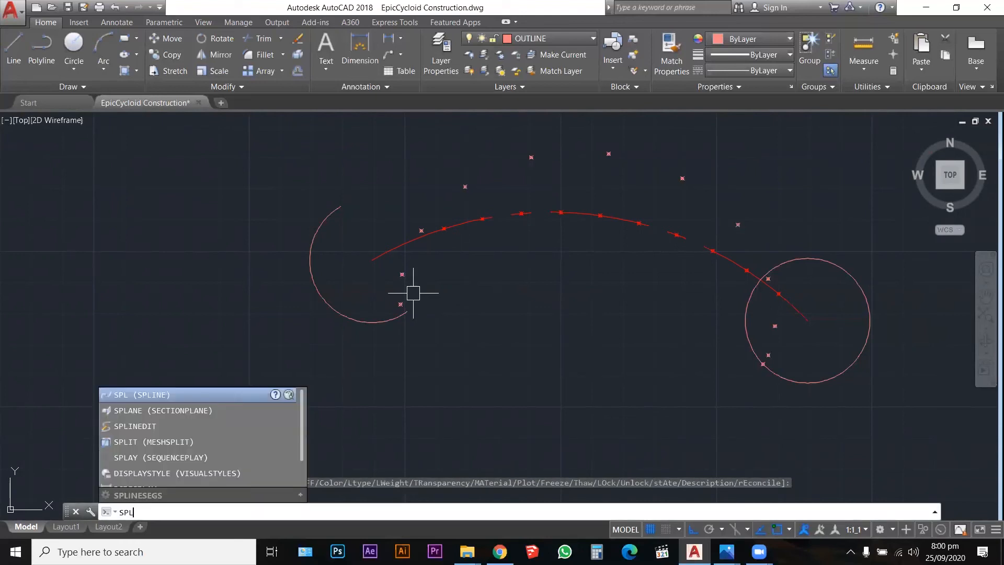
key(Return)
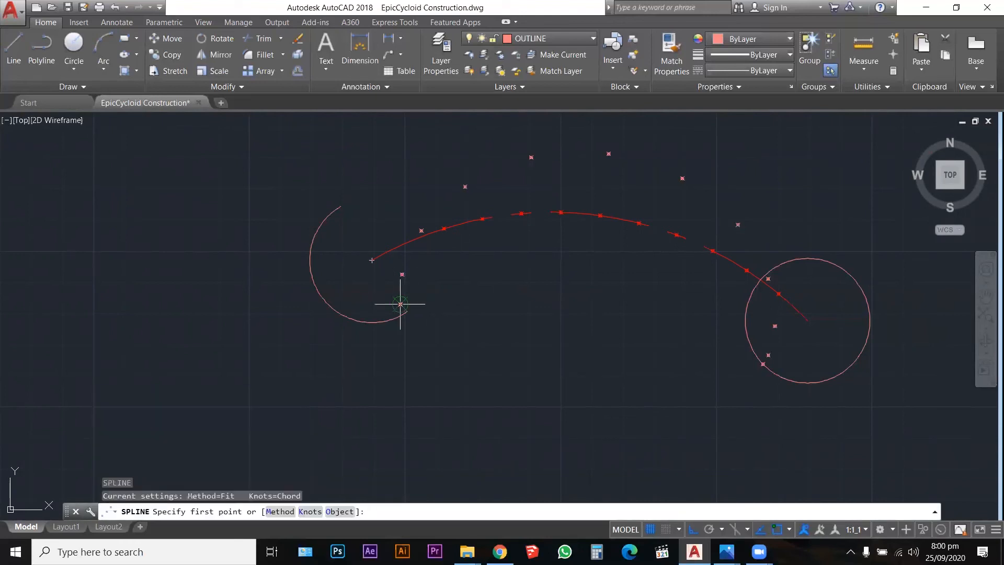
scroll(400, 303, up, 5)
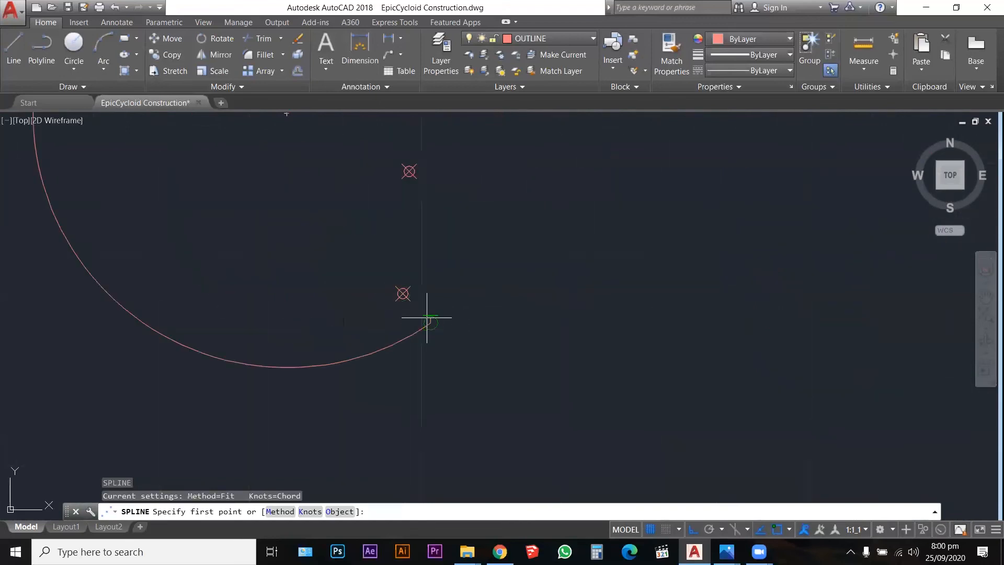
click(427, 318)
click(402, 294)
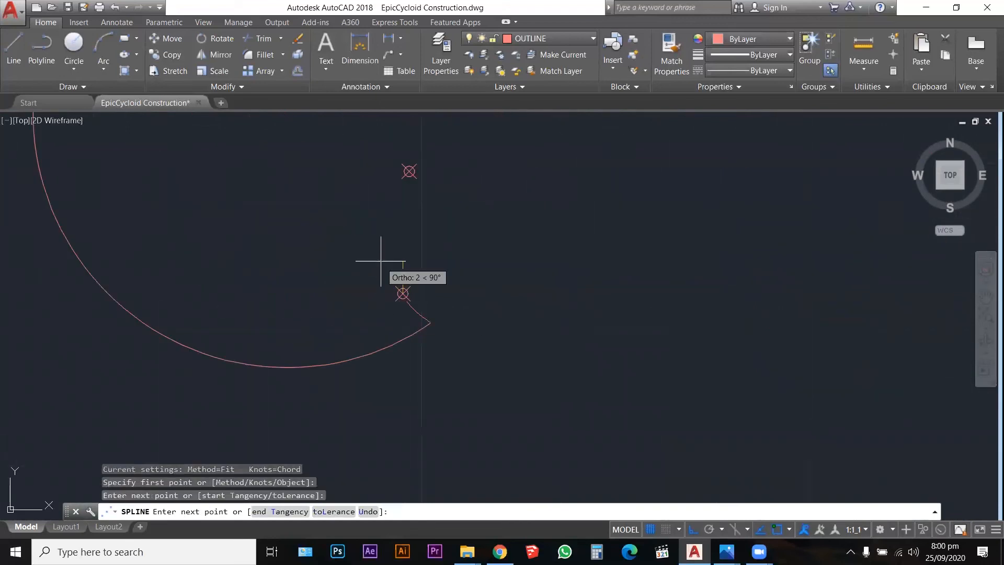
click(409, 171)
scroll(400, 310, down, 3)
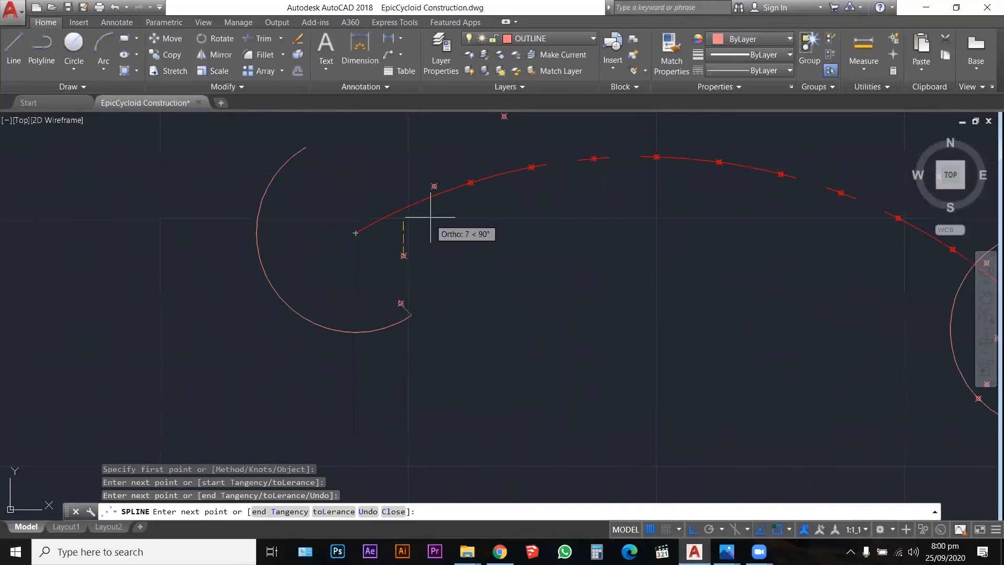
click(434, 186)
scroll(444, 262, down, 2)
scroll(478, 178, up, 5)
click(479, 198)
scroll(413, 306, down, 2)
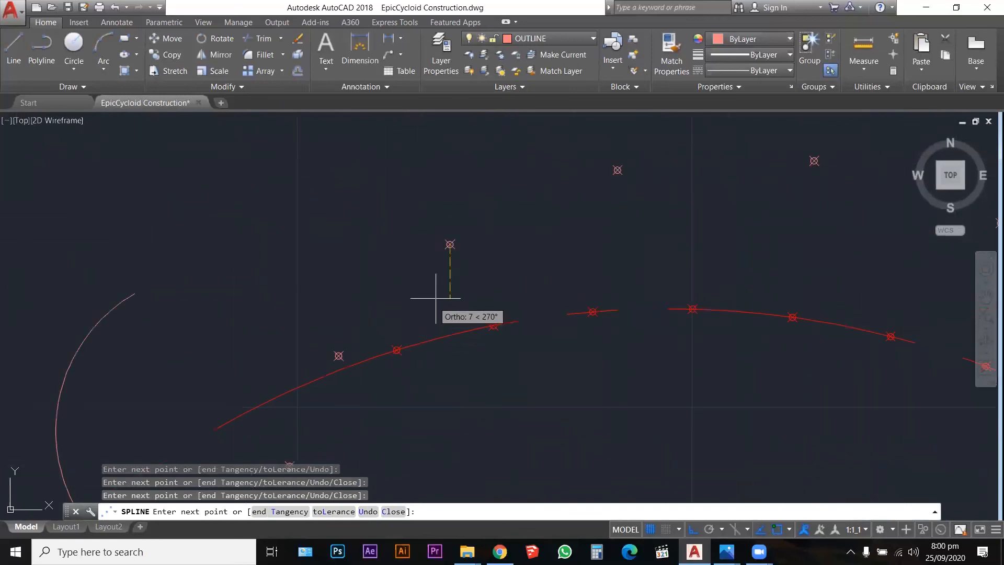
Continue the spline through the remaining marked points in order and end it at B on the full circle
click(618, 170)
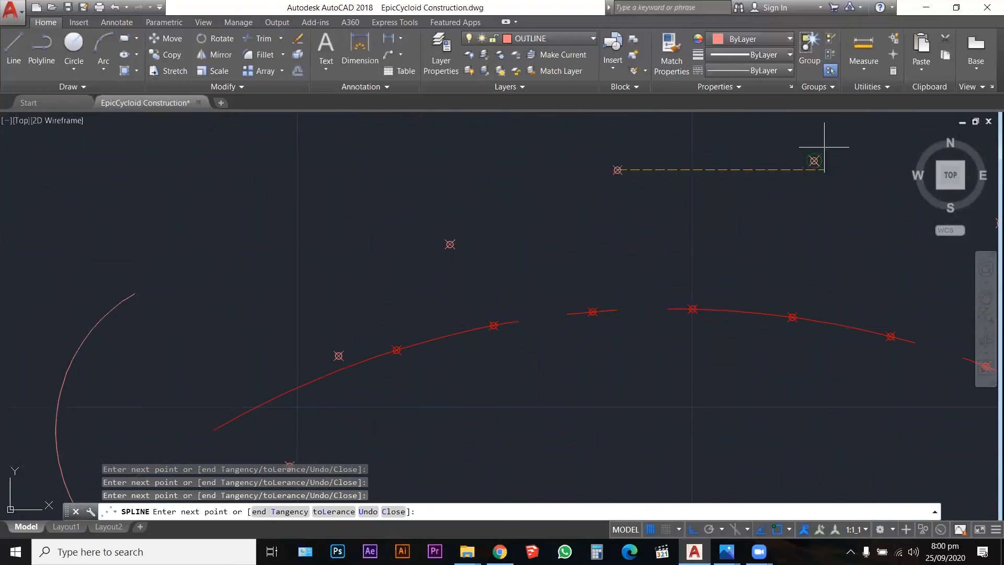
click(813, 160)
scroll(518, 188, down, 2)
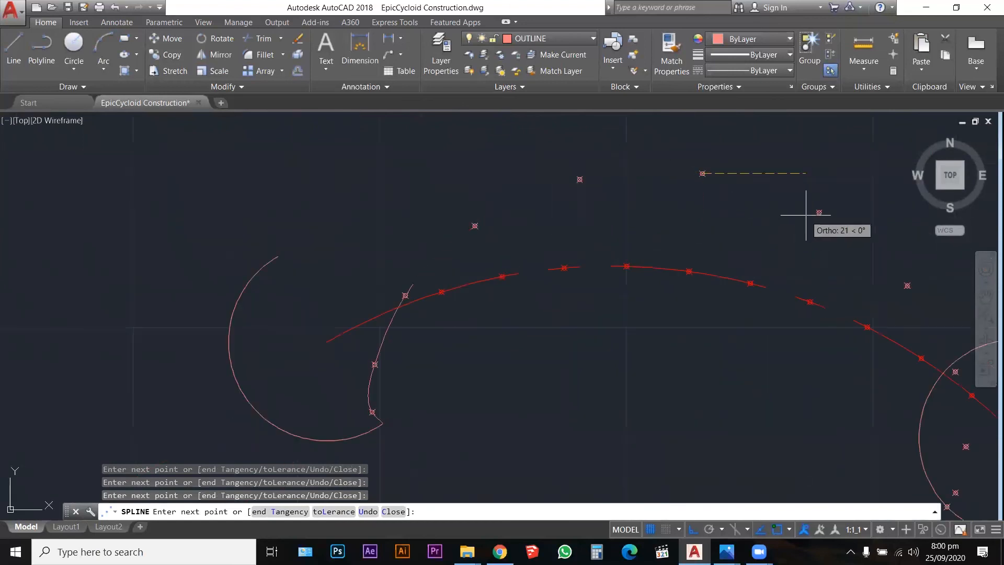
click(907, 285)
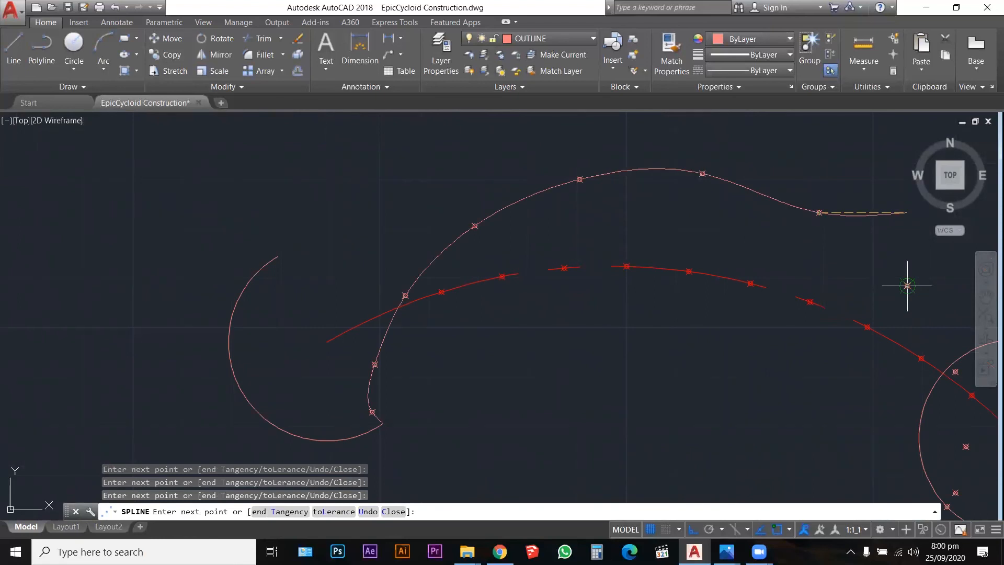
scroll(779, 230, down, 2)
scroll(832, 291, up, 3)
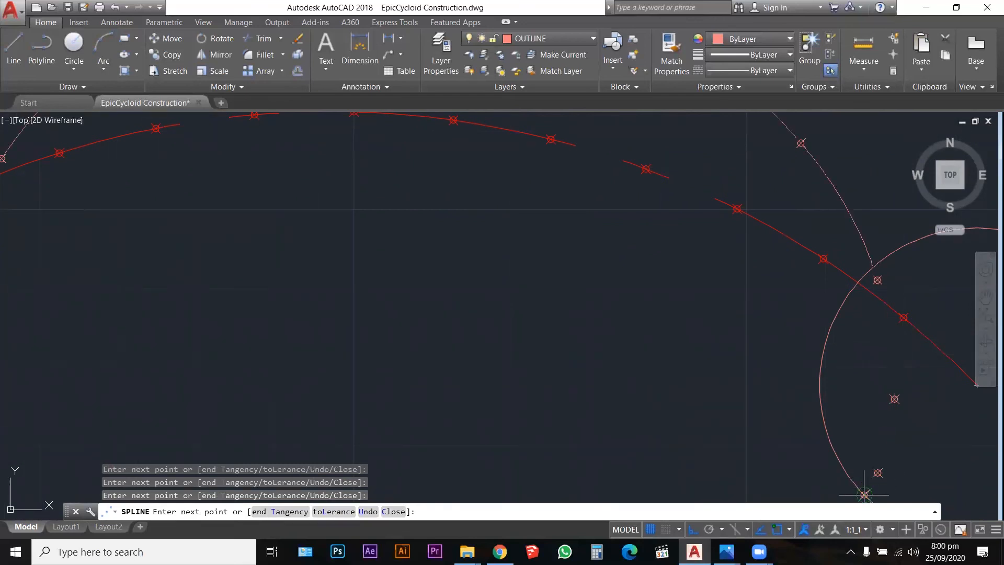
key(Return)
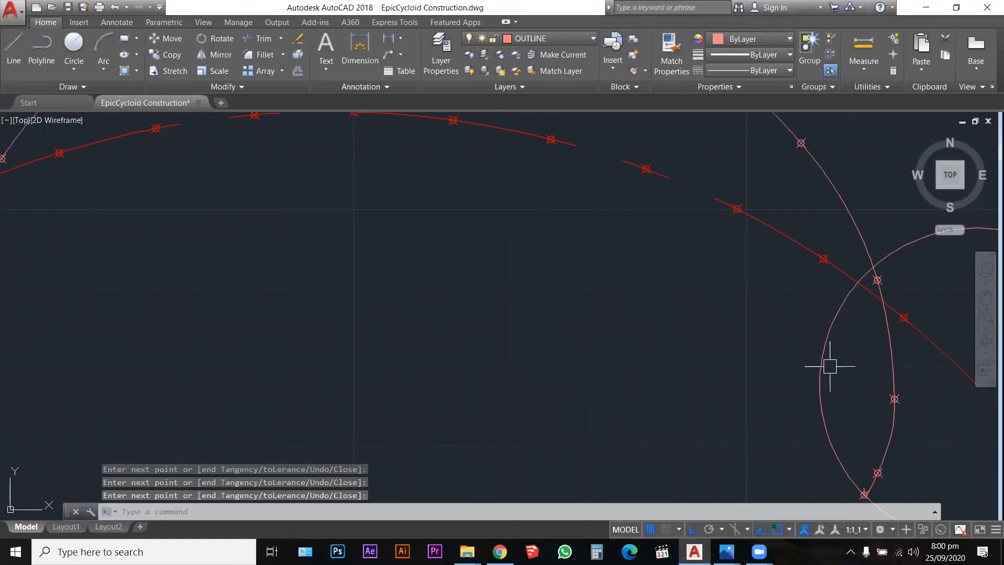
Turn the CONSTRUCTION and TEXTS layers back on
scroll(826, 366, down, 3)
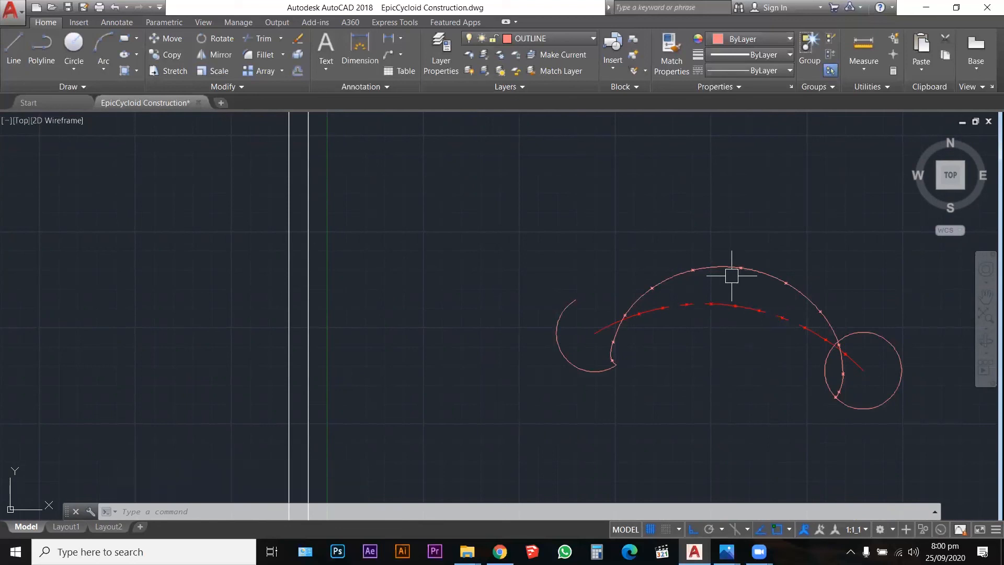
scroll(833, 399, up, 4)
scroll(437, 377, down, 2)
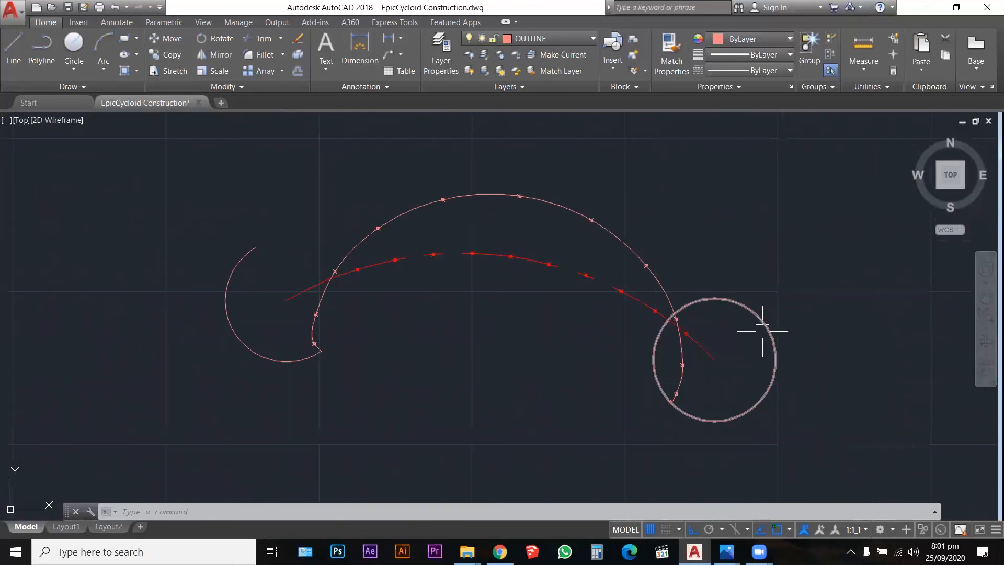
click(573, 36)
click(472, 84)
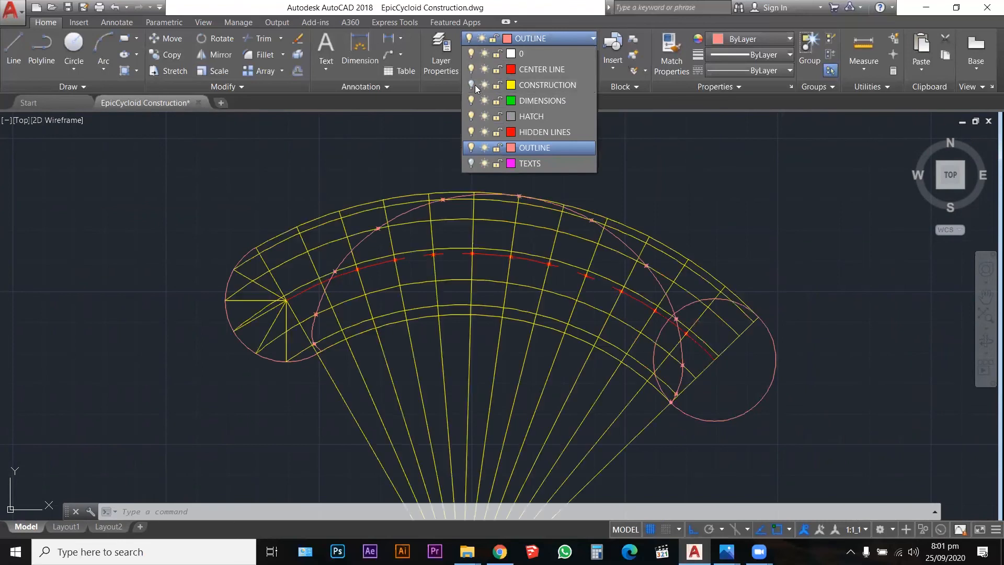
click(470, 162)
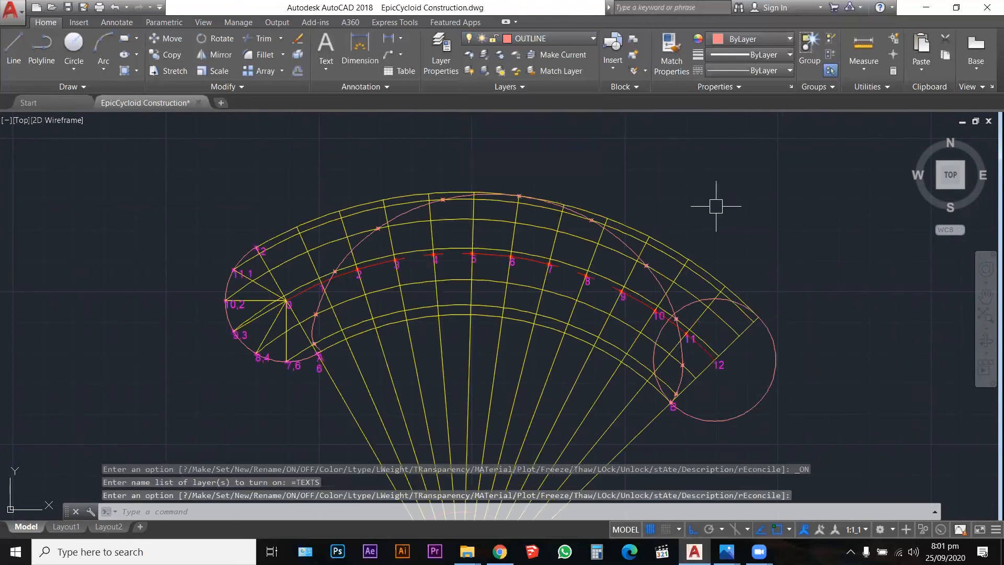
Fit the whole drawing in view and reduce the window so the reference image shows beside it
scroll(721, 201, down, 2)
scroll(722, 201, down, 2)
scroll(763, 200, up, 2)
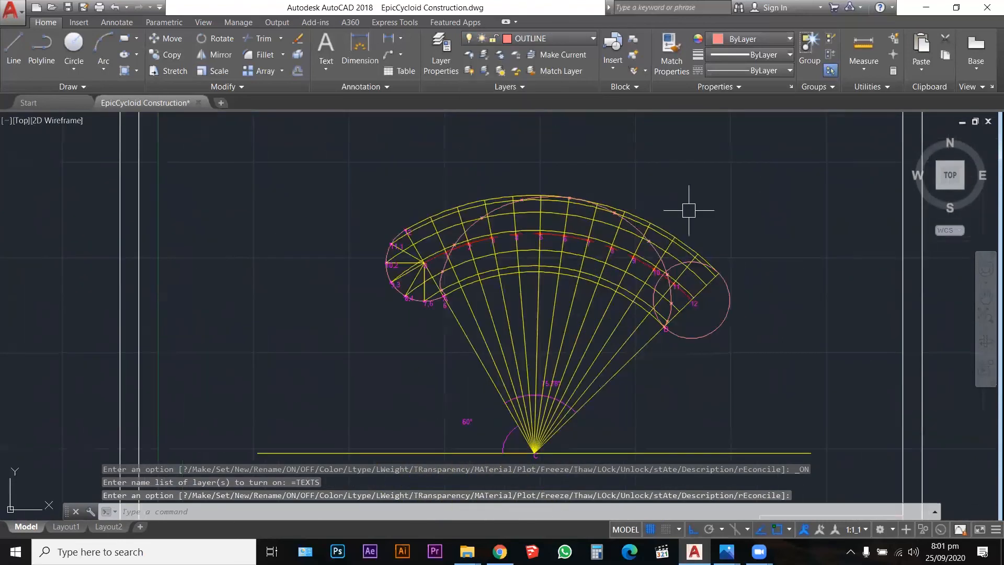
scroll(419, 326, down, 2)
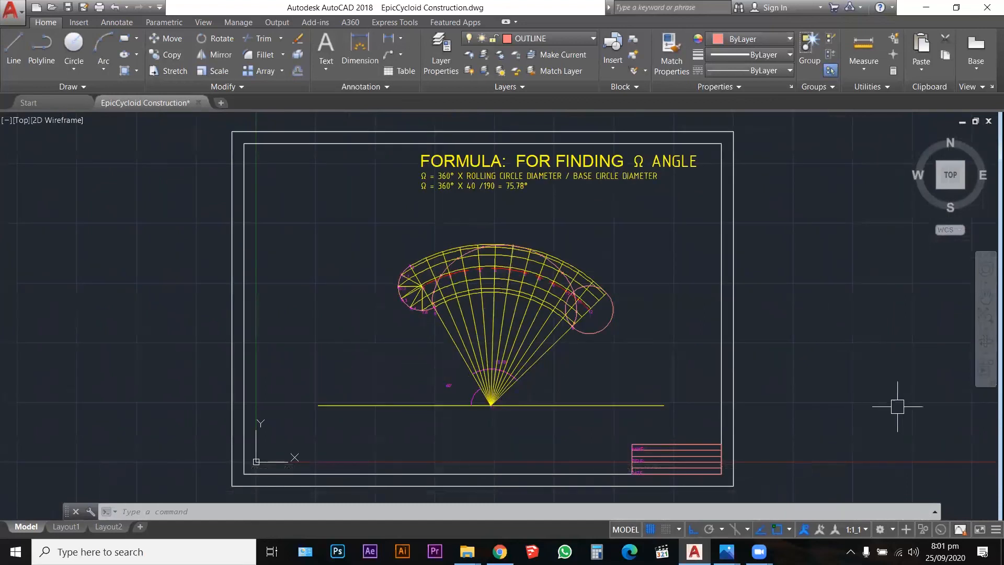
click(986, 314)
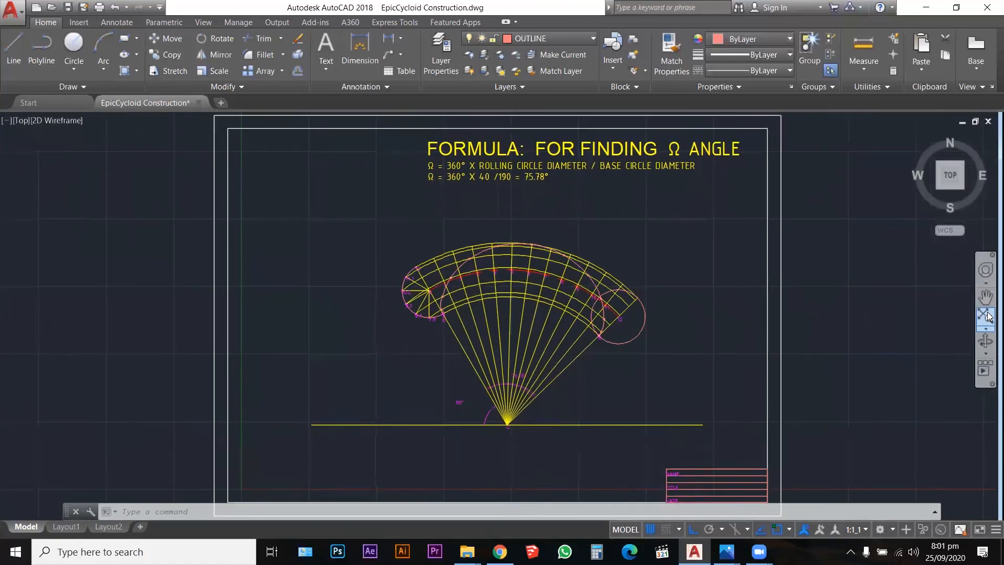
click(986, 315)
click(957, 11)
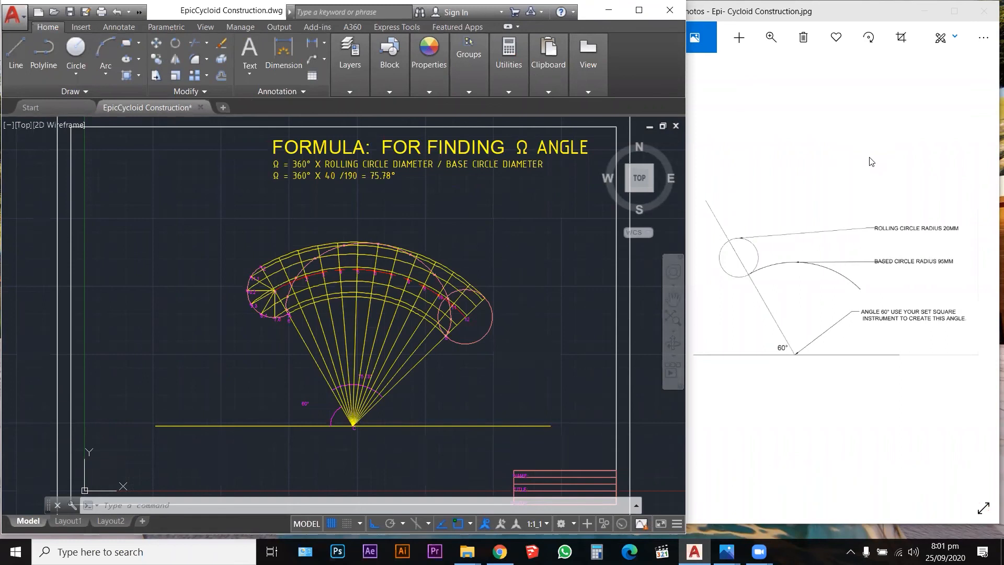
Examine the 60° and 75.78° angles at C and the Ω angle formula, then fit the whole drawing in view
scroll(366, 293, down, 2)
scroll(373, 296, up, 5)
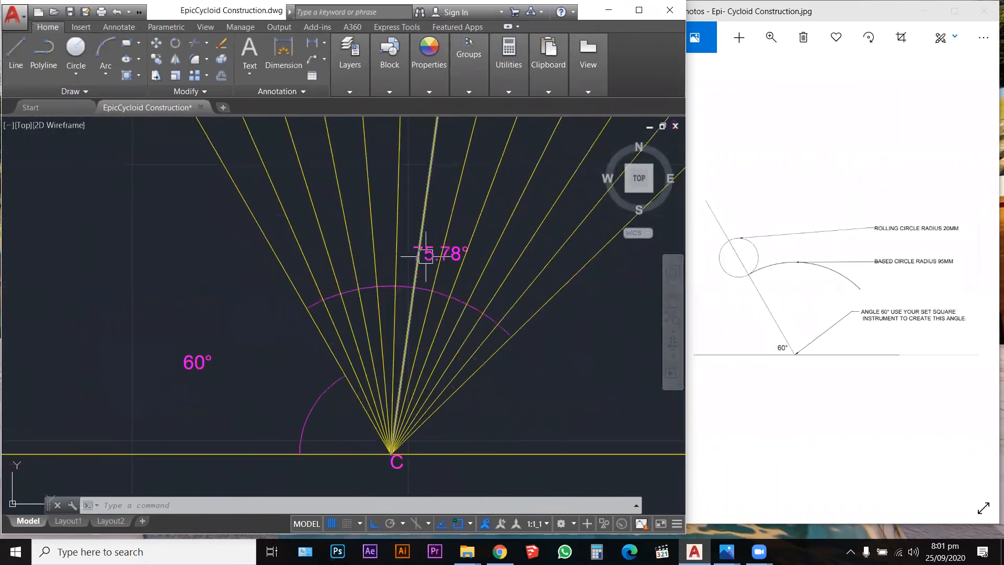
scroll(443, 292, down, 4)
scroll(444, 293, down, 3)
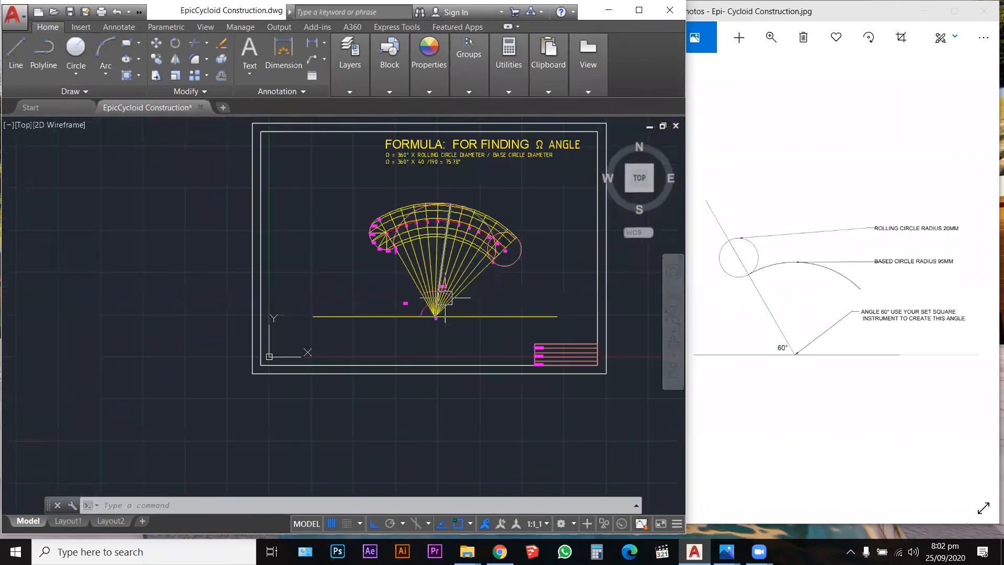
scroll(410, 154, up, 2)
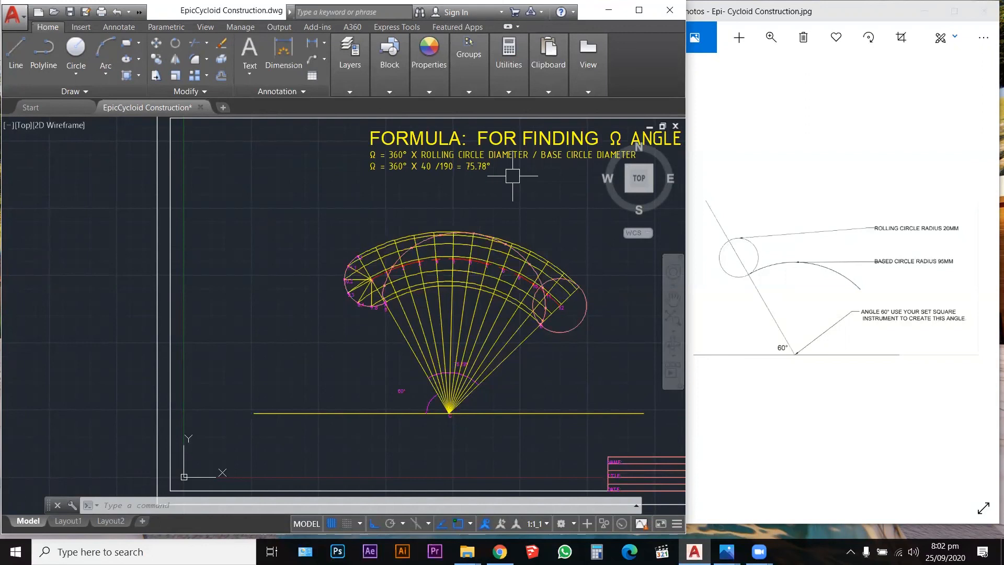
scroll(488, 173, up, 4)
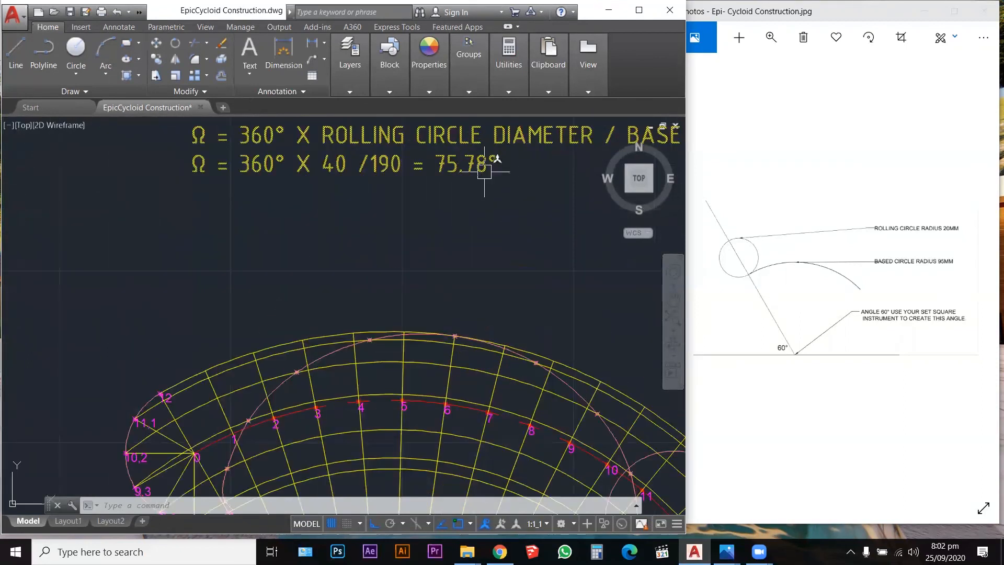
scroll(477, 182, down, 5)
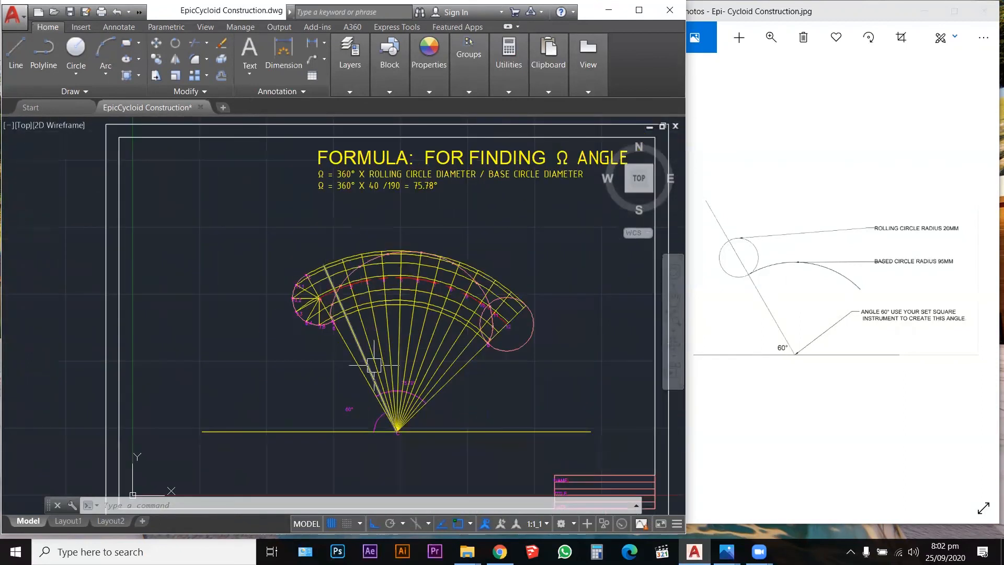
scroll(402, 400, up, 5)
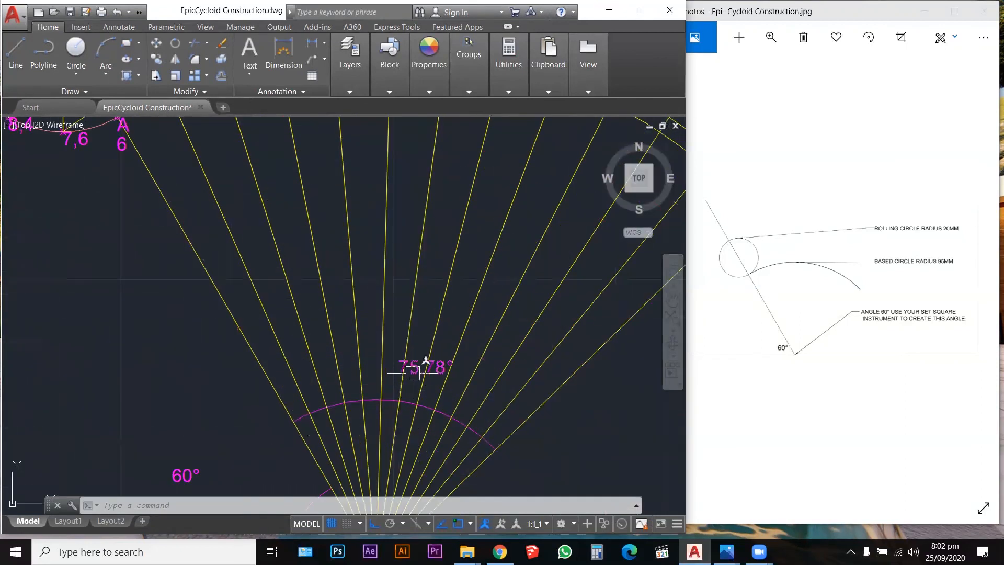
scroll(409, 380, down, 4)
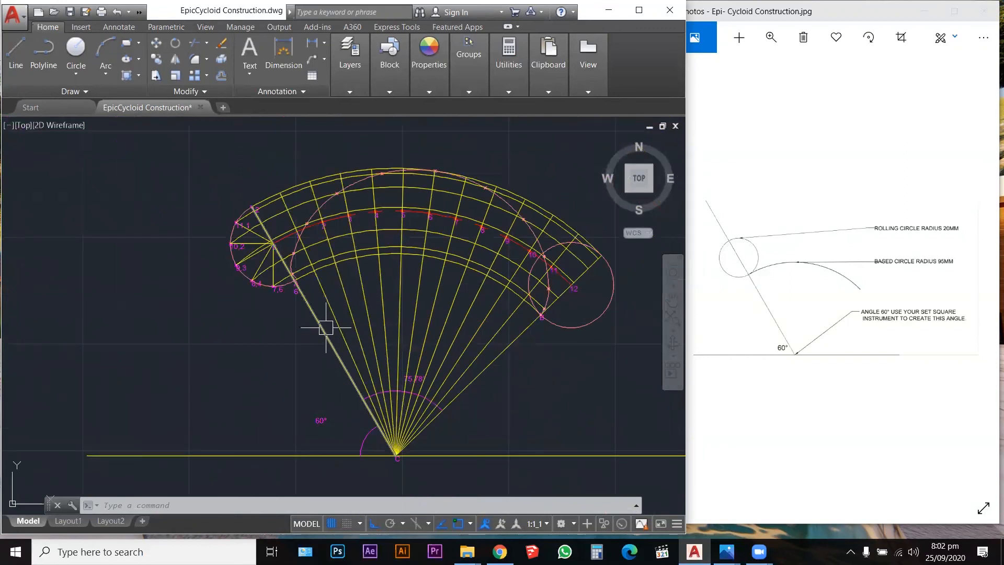
click(668, 317)
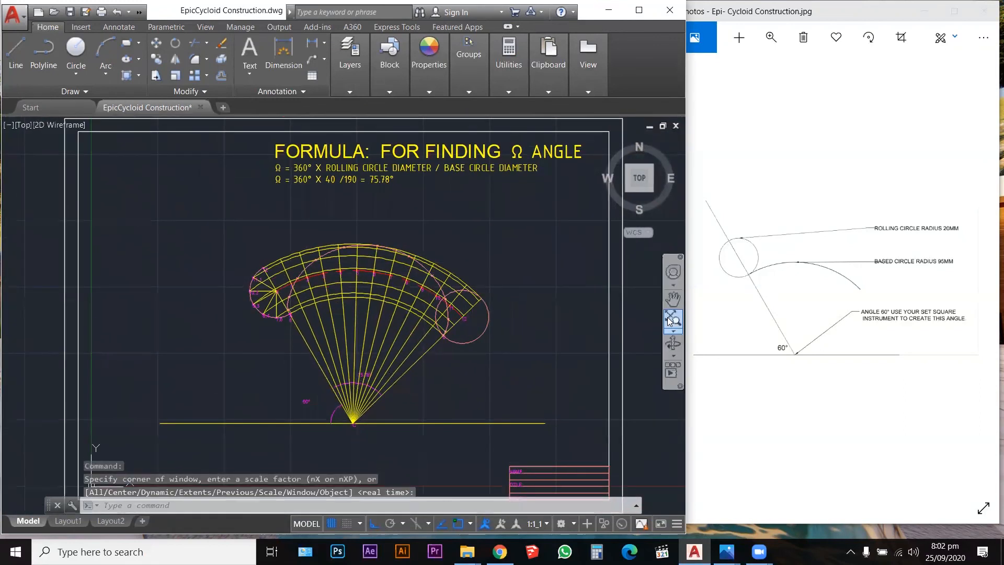